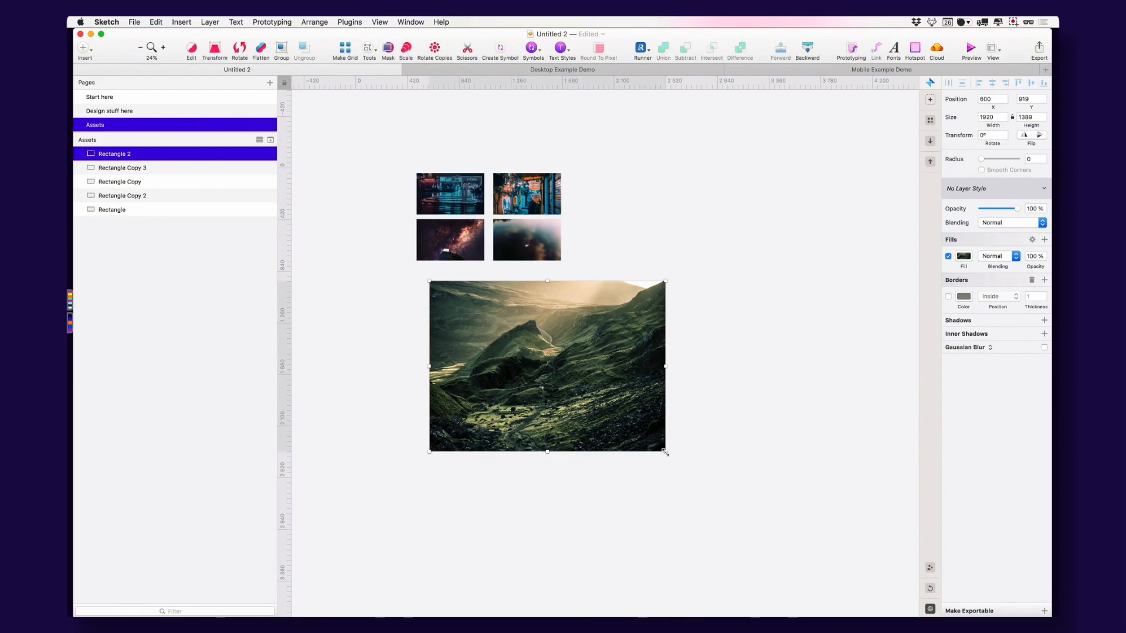
pyautogui.click(352, 21)
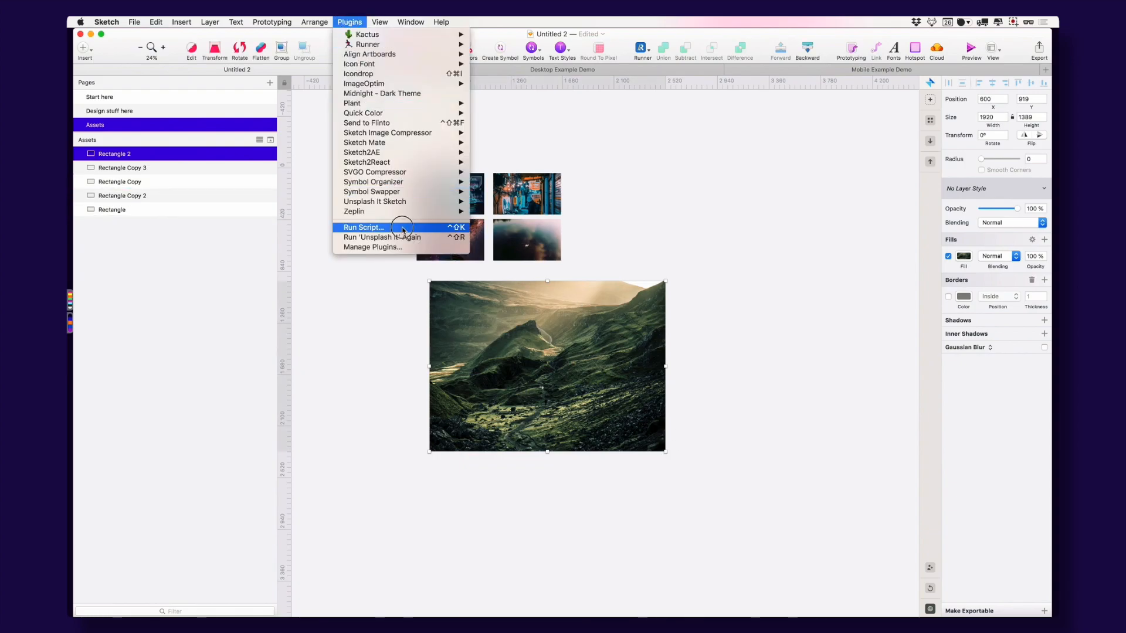
pyautogui.moveTo(397, 202)
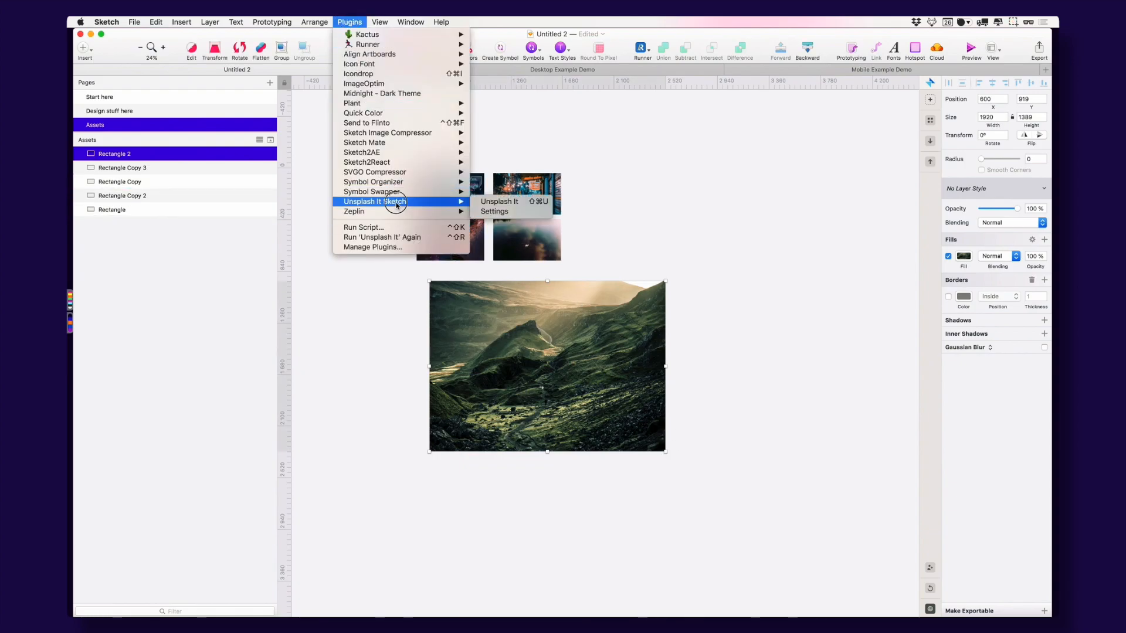
pyautogui.click(613, 204)
pyautogui.click(382, 314)
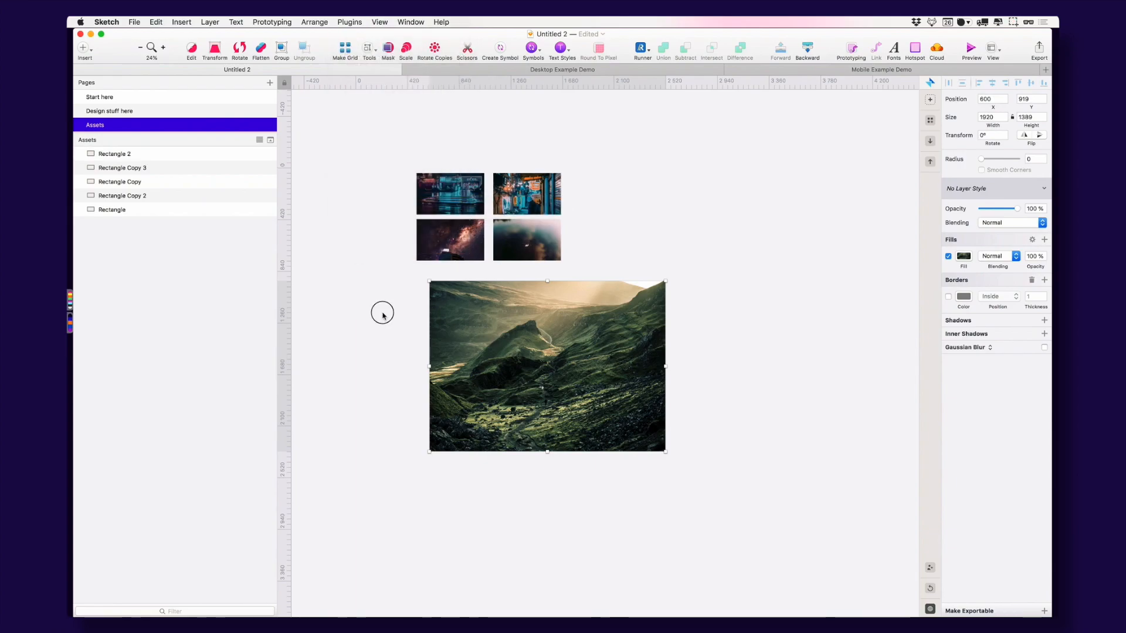
# Resize the valley photo rectangle on the Assets page to about 2058 × 1135
pyautogui.click(478, 320)
pyautogui.moveTo(665, 451); pyautogui.dragTo(683, 420)
pyautogui.click(477, 447)
pyautogui.click(485, 387)
# Enlarge the page list area and look through the Start here, Design stuff here and Assets pages
pyautogui.click(114, 111)
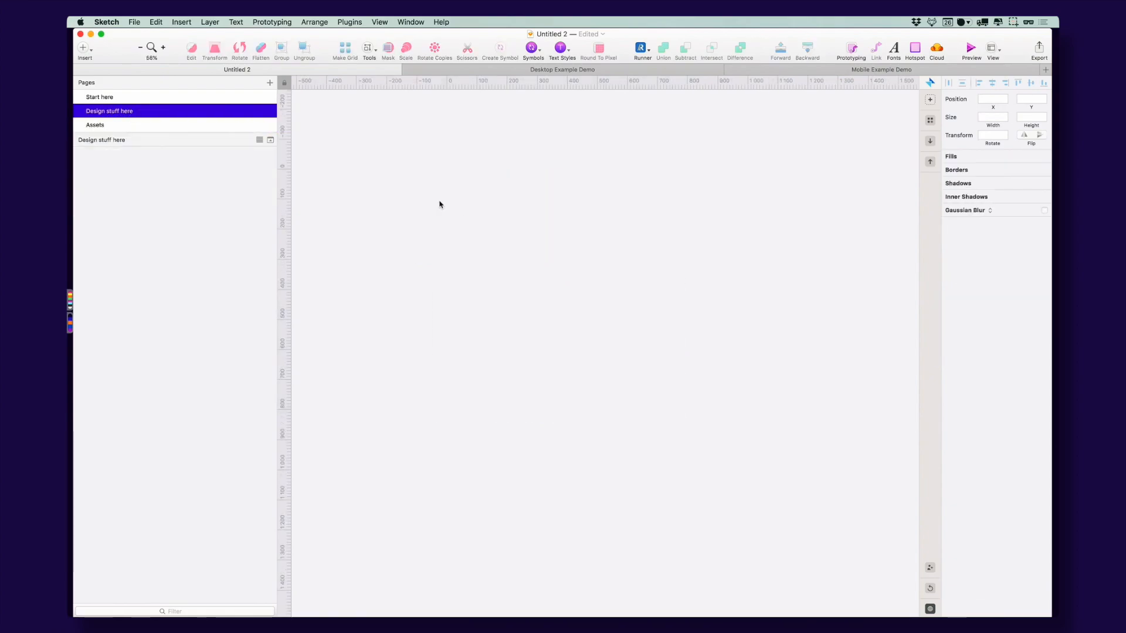
pyautogui.click(109, 98)
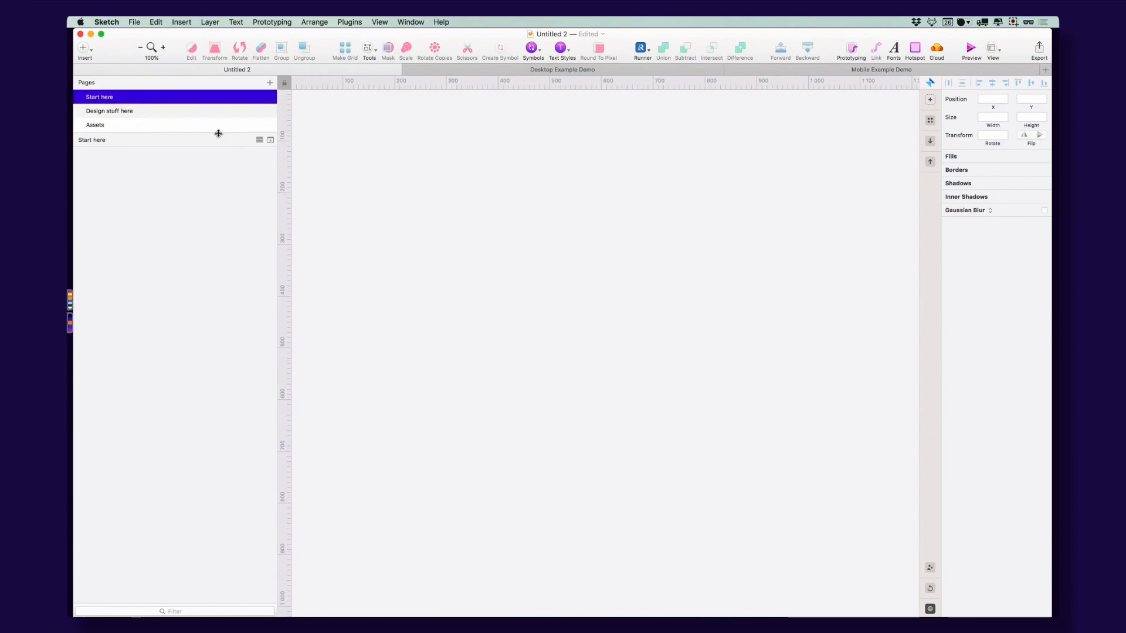
pyautogui.moveTo(215, 133); pyautogui.dragTo(214, 161)
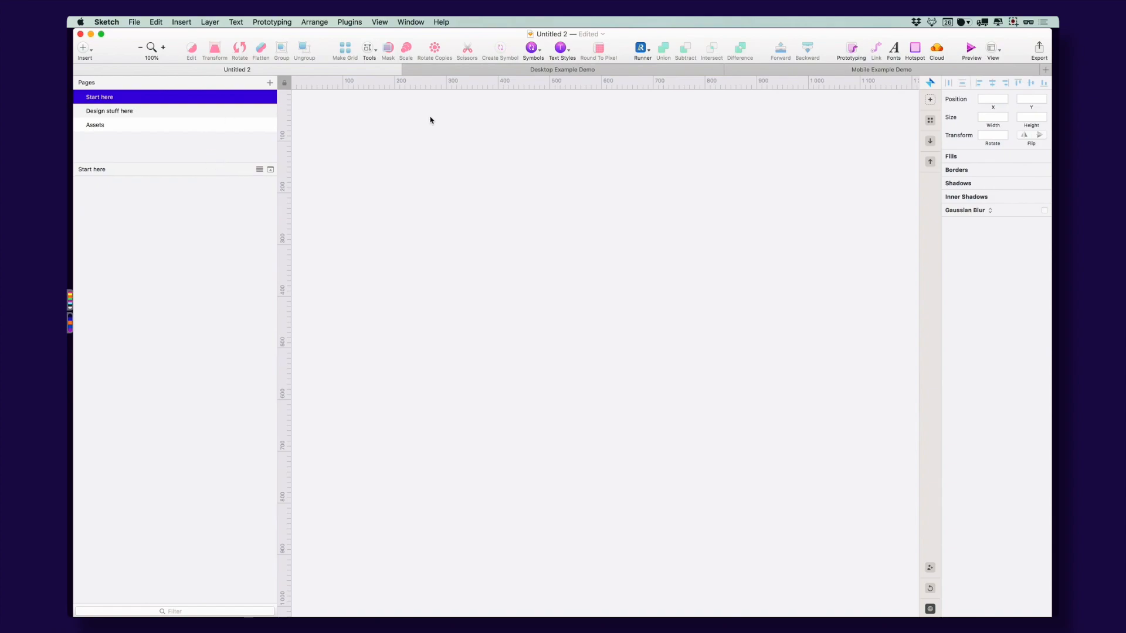
pyautogui.click(198, 111)
pyautogui.click(176, 126)
pyautogui.click(184, 113)
pyautogui.click(181, 125)
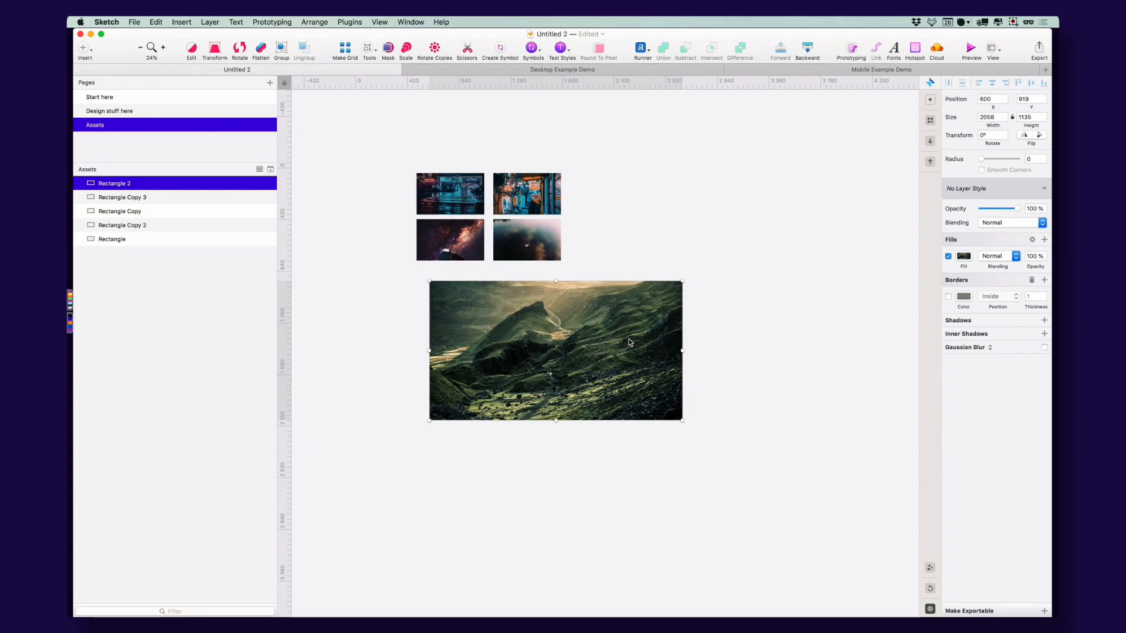
# Resize the valley photo rectangle to about 2210 × 1356 and switch to the Design stuff here page
pyautogui.moveTo(682, 420); pyautogui.dragTo(701, 447)
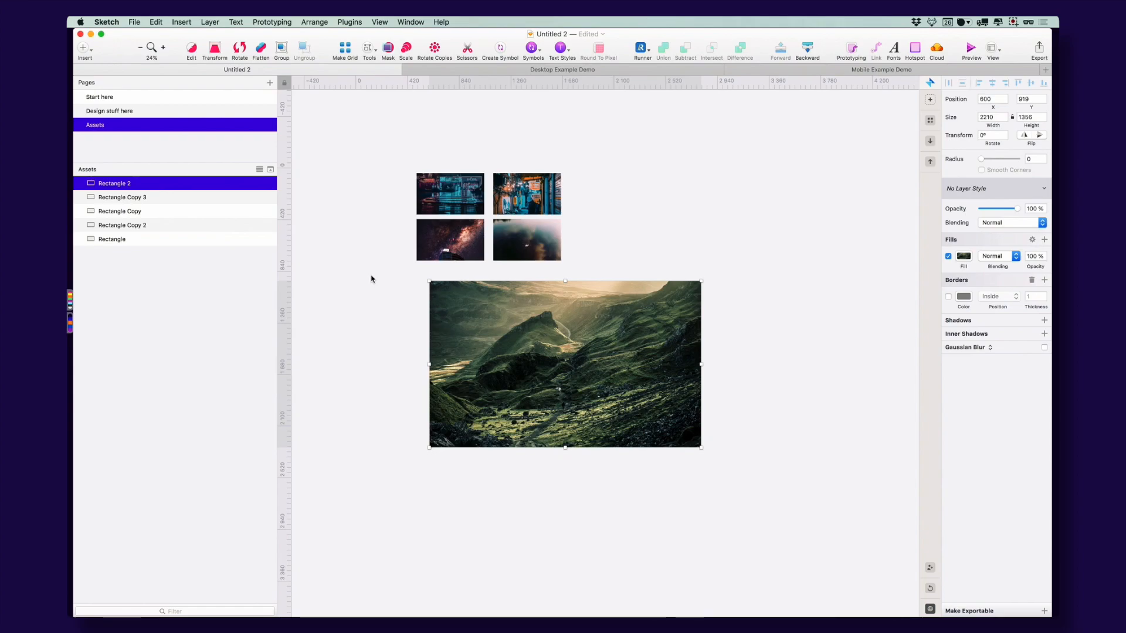
pyautogui.click(409, 282)
pyautogui.click(441, 294)
pyautogui.click(187, 111)
pyautogui.click(164, 124)
pyautogui.click(166, 111)
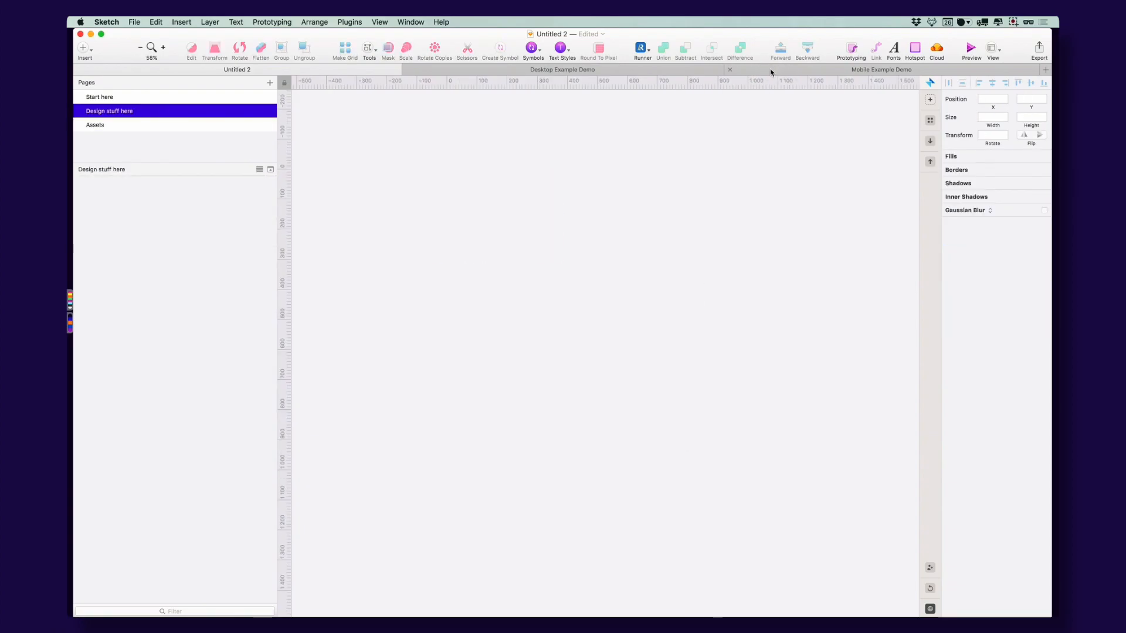
# Copy the Mobile Template artboard from the Mobile Example Demo document to the Design stuff here page of Untitled 2 and hide its layout grid
pyautogui.click(772, 71)
pyautogui.click(153, 303)
pyautogui.click(151, 313)
pyautogui.click(484, 202)
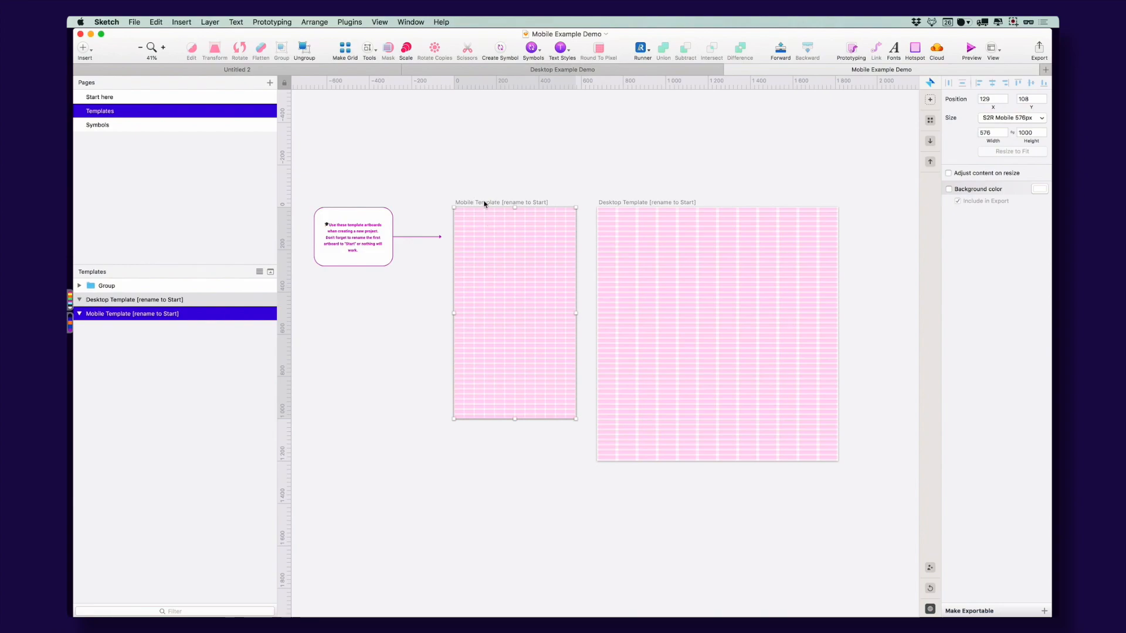
pyautogui.click(372, 71)
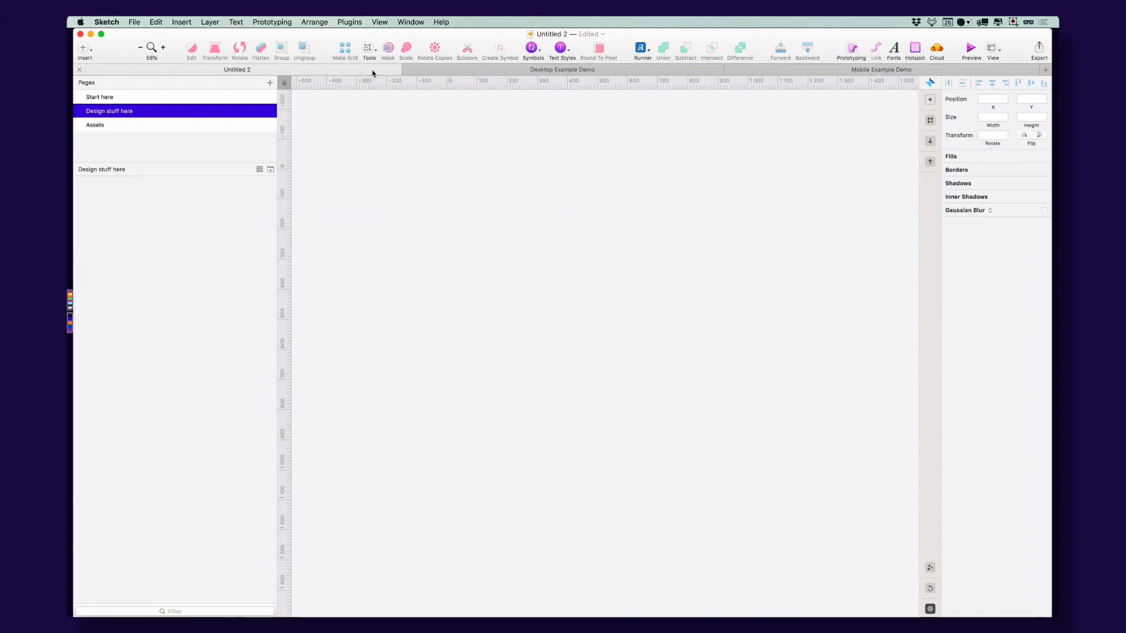
pyautogui.press('super+v')
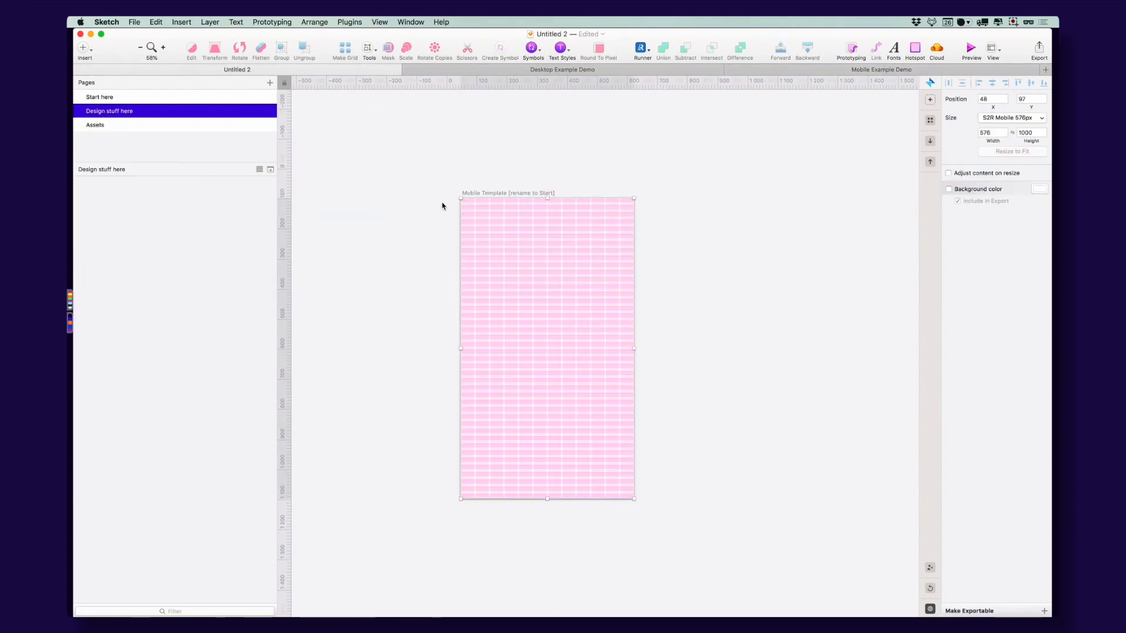
pyautogui.hotkey('ctrl', 'l')
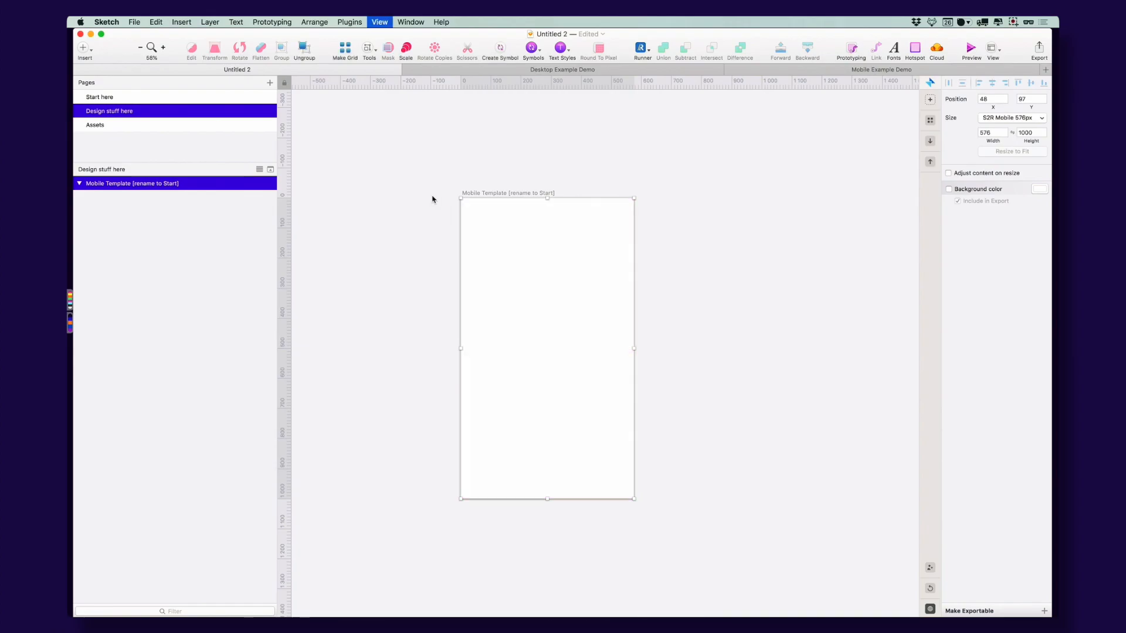
# Copy the valley photo from the Assets page and paste it into the mobile artboard on the Design stuff here page
pyautogui.click(117, 126)
pyautogui.click(348, 330)
pyautogui.click(476, 308)
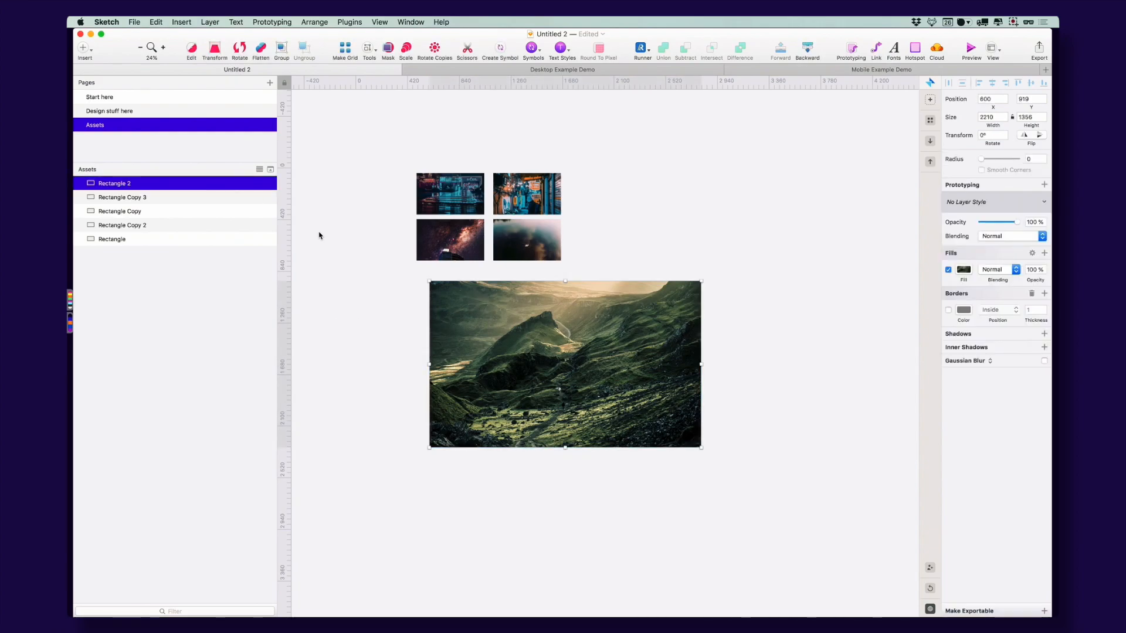
pyautogui.press('super+c')
pyautogui.click(171, 116)
pyautogui.click(485, 204)
pyautogui.press('super+v')
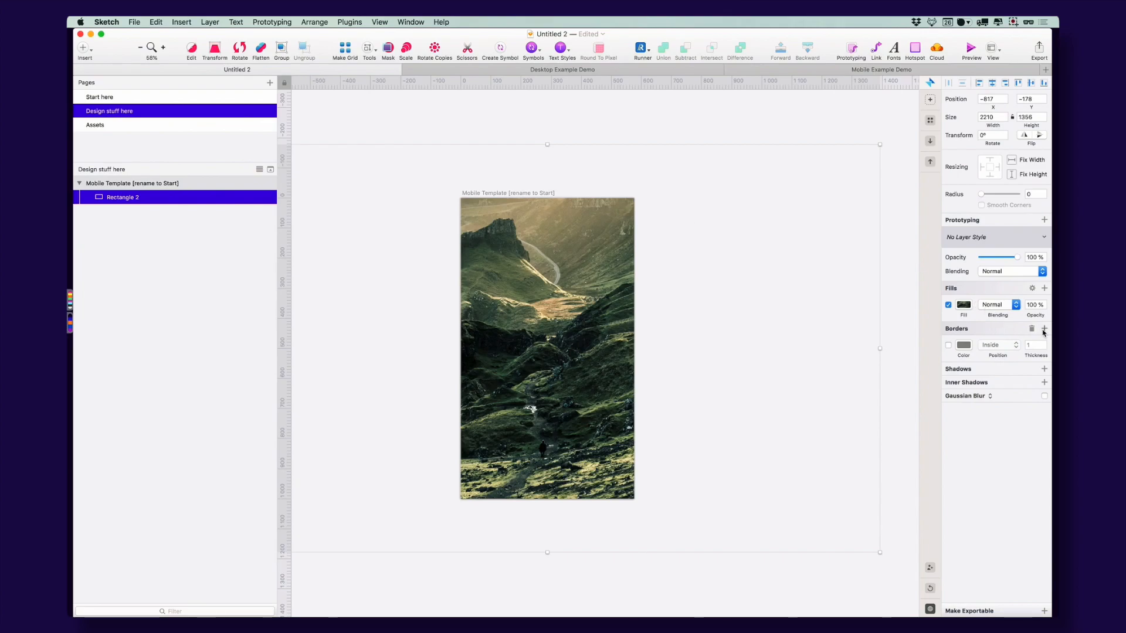
pyautogui.moveTo(1038, 316)
pyautogui.mouseDown()
pyautogui.moveTo(990, 319)
pyautogui.moveTo(1058, 323)
pyautogui.mouseUp()
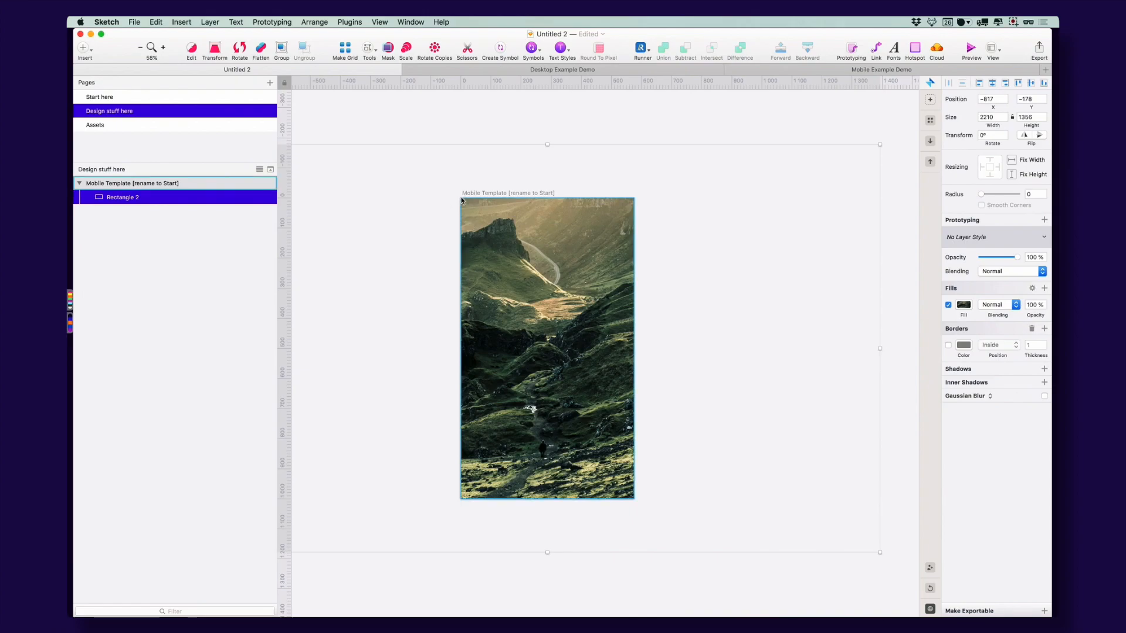
pyautogui.click(444, 189)
pyautogui.click(465, 206)
pyautogui.press('r')
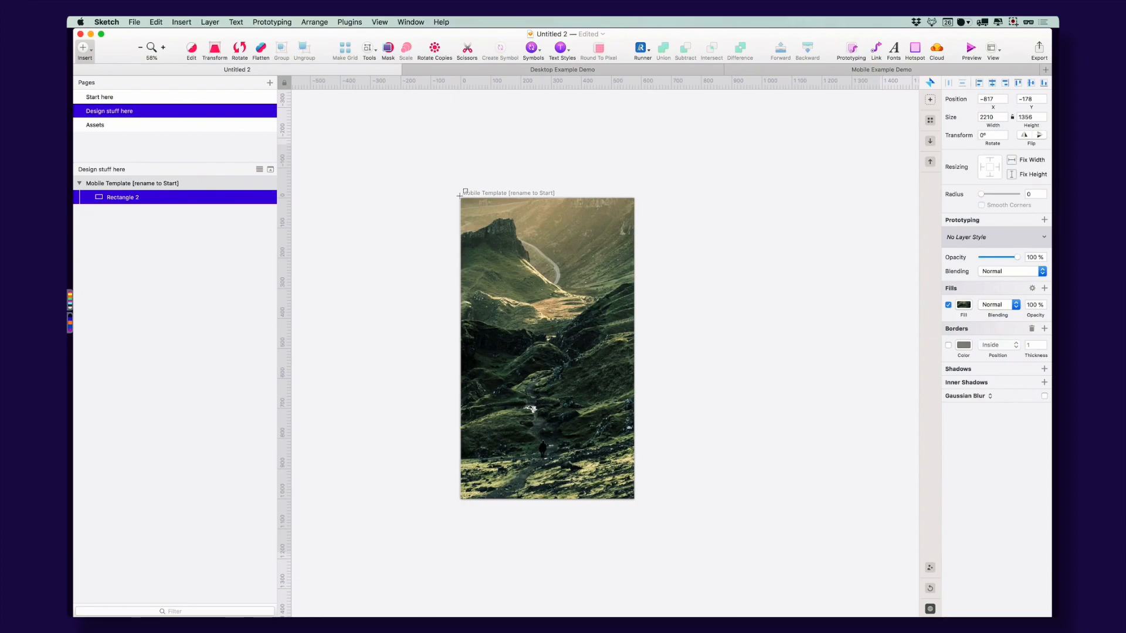
pyautogui.click(140, 223)
# Duplicate the valley photo rectangle in the mobile artboard and change the copy's image fill to a solid colour
pyautogui.click(126, 196)
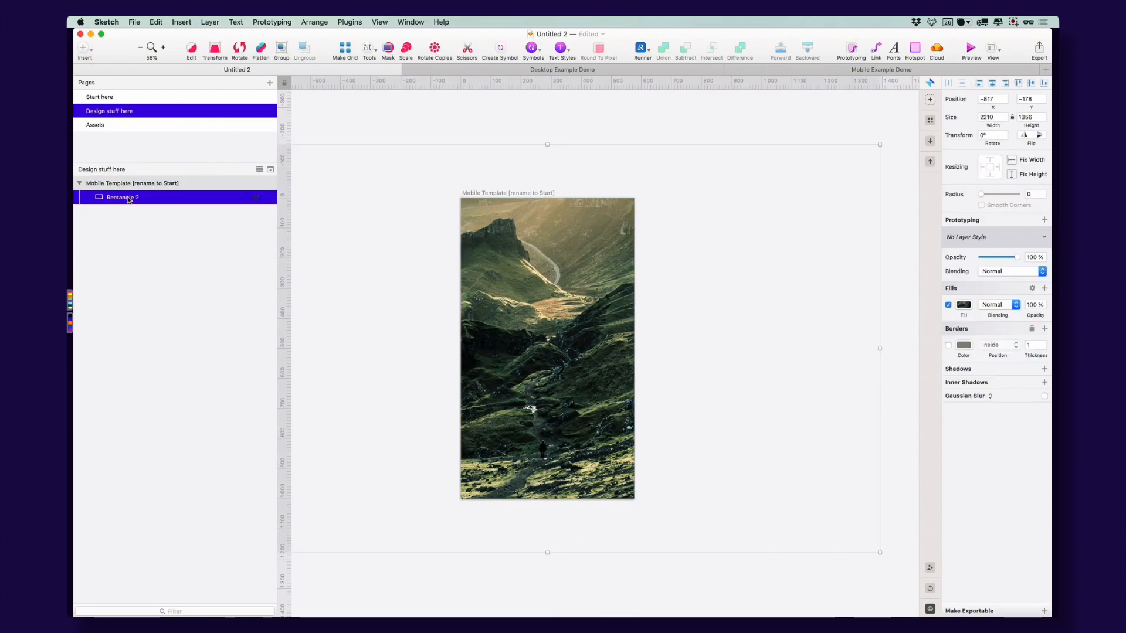
pyautogui.press('super+d')
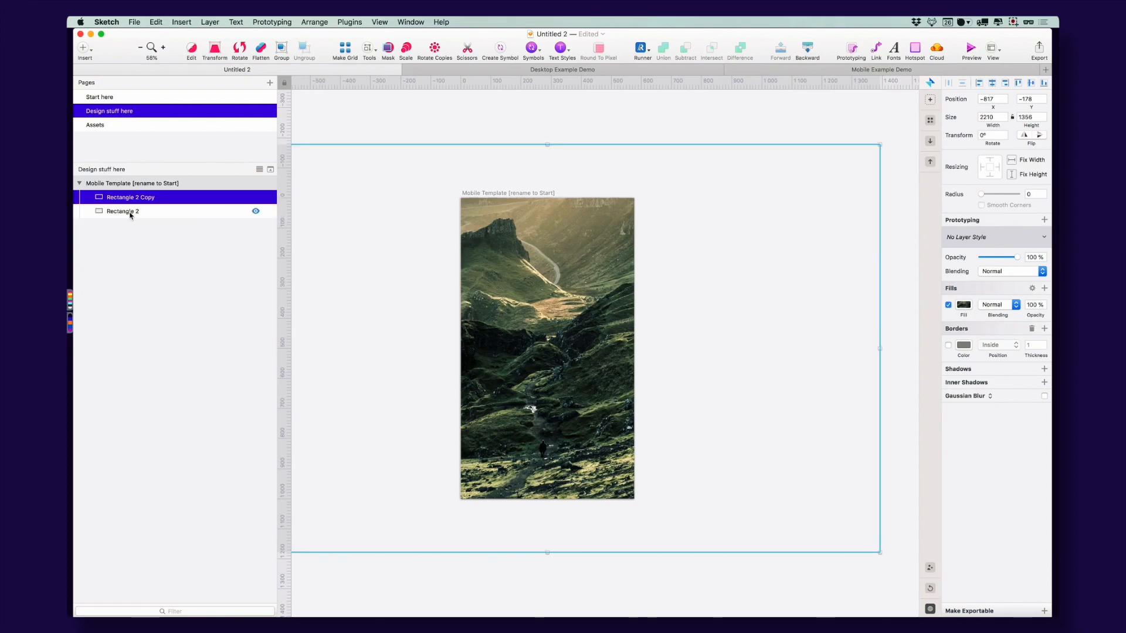
pyautogui.click(965, 305)
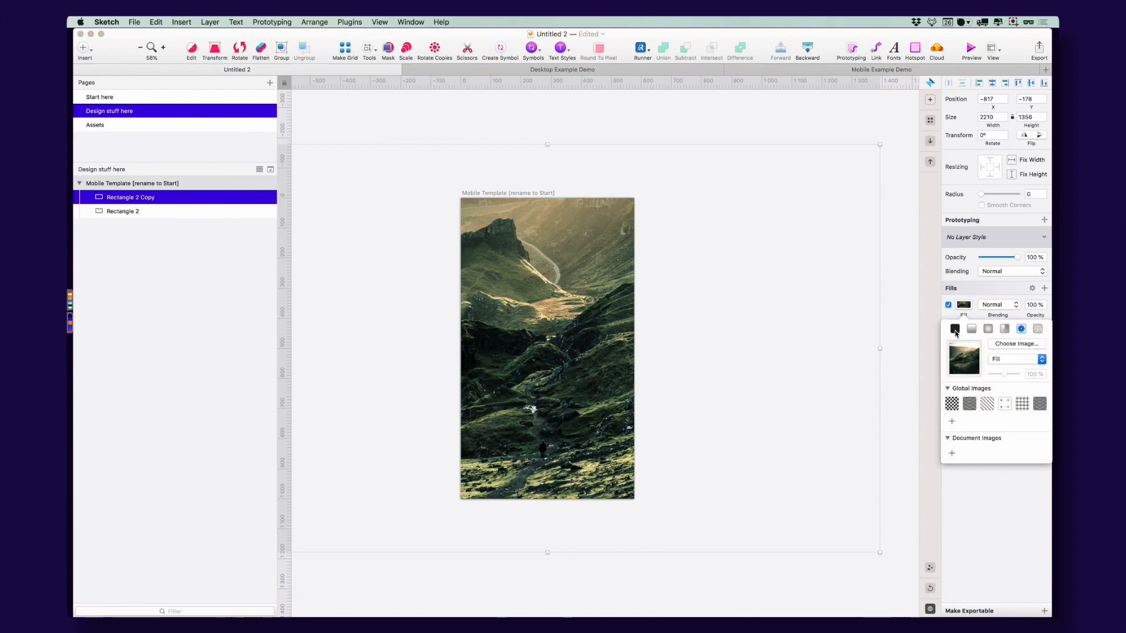
pyautogui.click(958, 331)
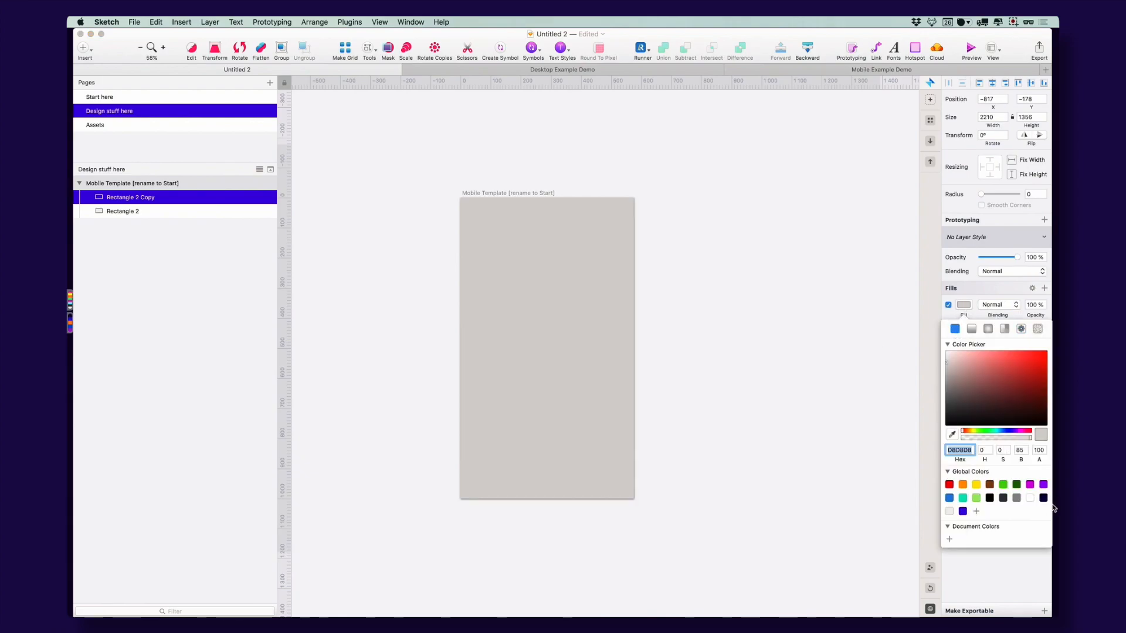
# Try dark navy and dark grey 4A4A4A as the copy's fill colour, lowering the grey fill's opacity to 54%
pyautogui.click(1043, 498)
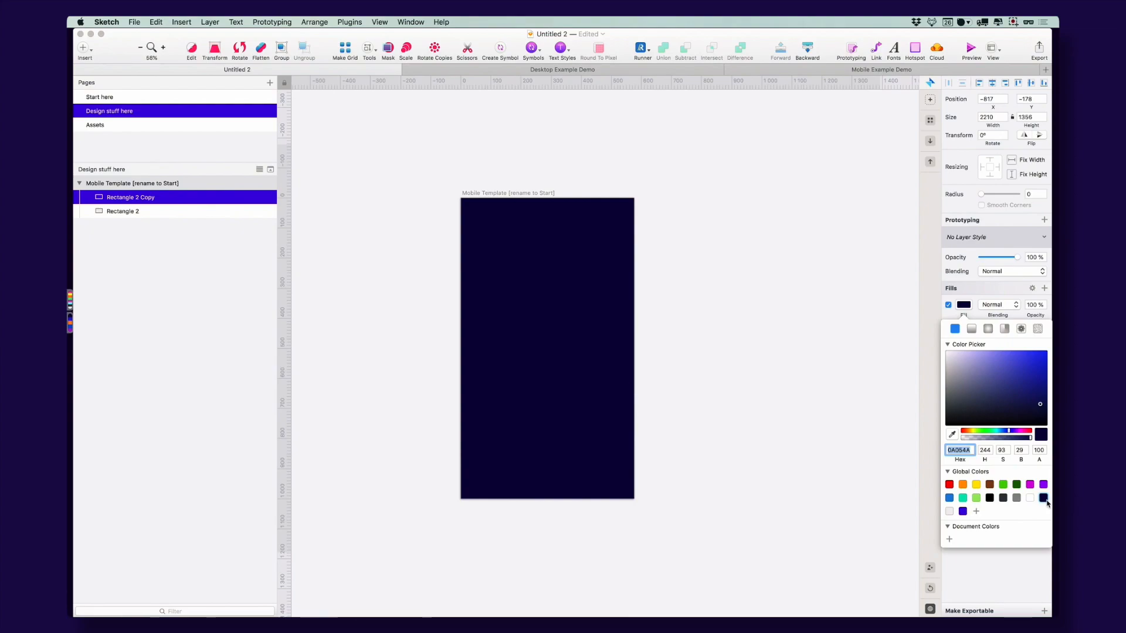
pyautogui.click(1003, 498)
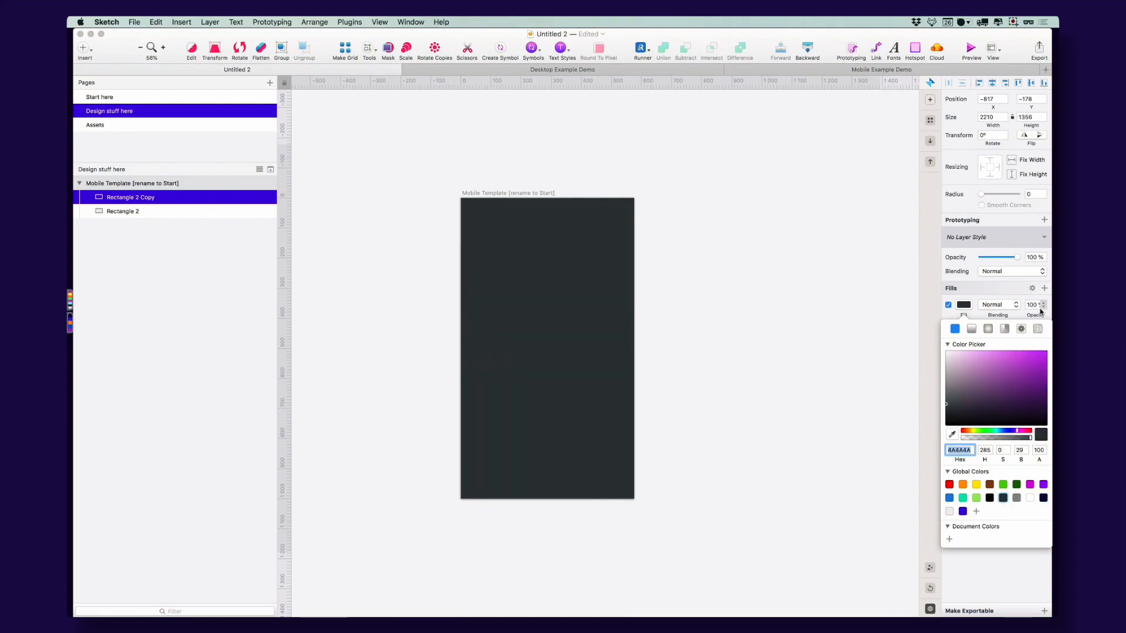
pyautogui.moveTo(1036, 309); pyautogui.dragTo(1011, 318)
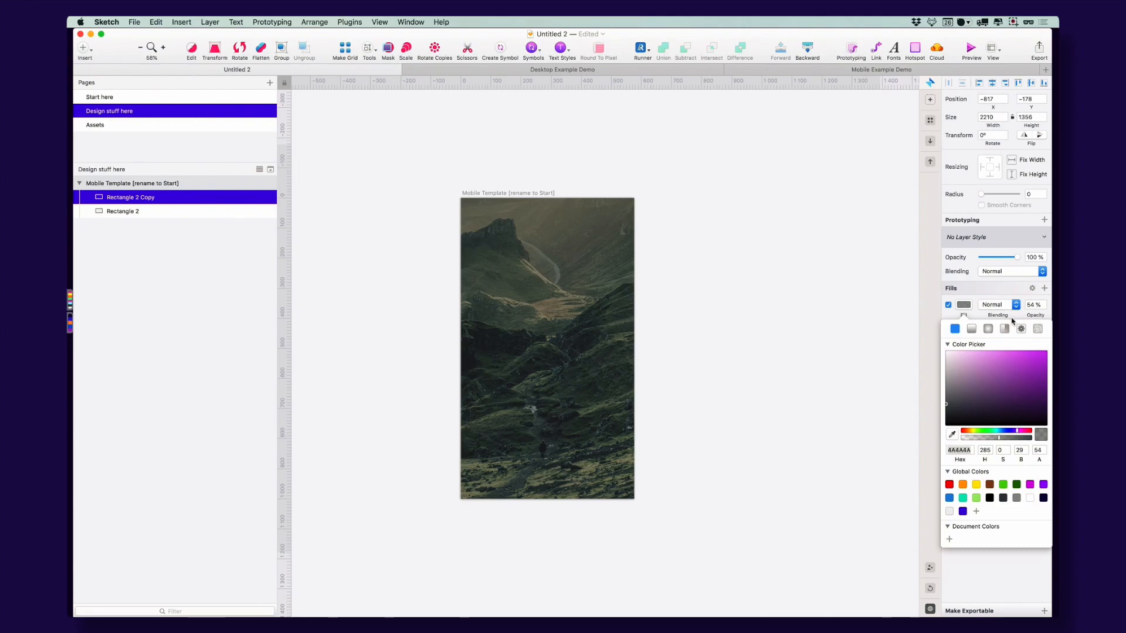
# Fill the duplicated rectangle with dark navy 0A054A at about 48% opacity as a tint over the photo
pyautogui.click(1044, 498)
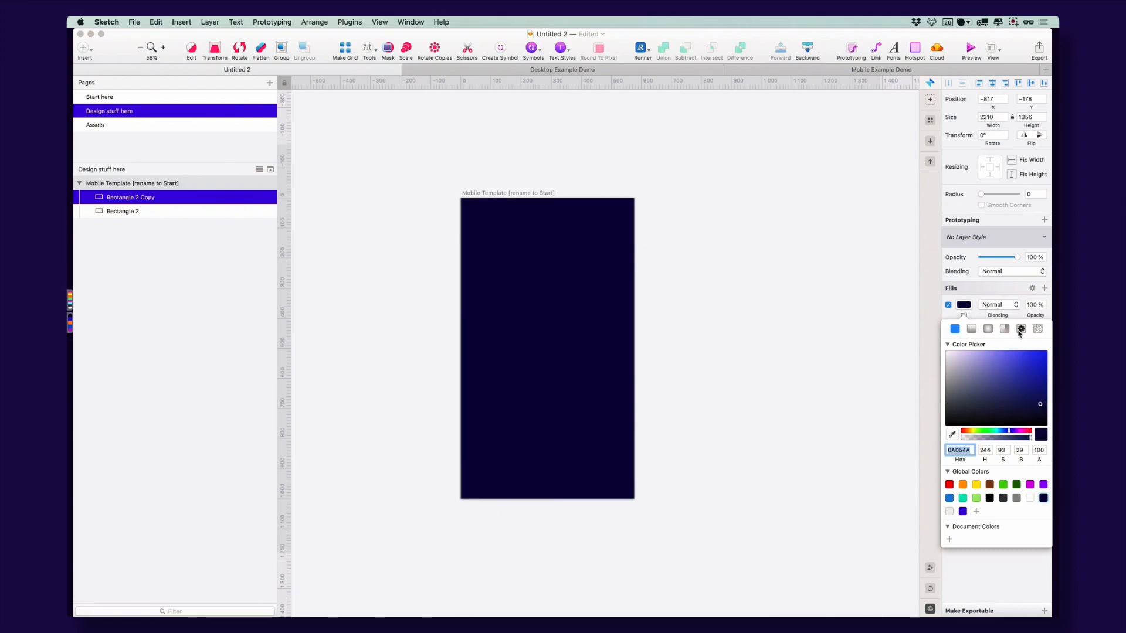
pyautogui.click(1033, 315)
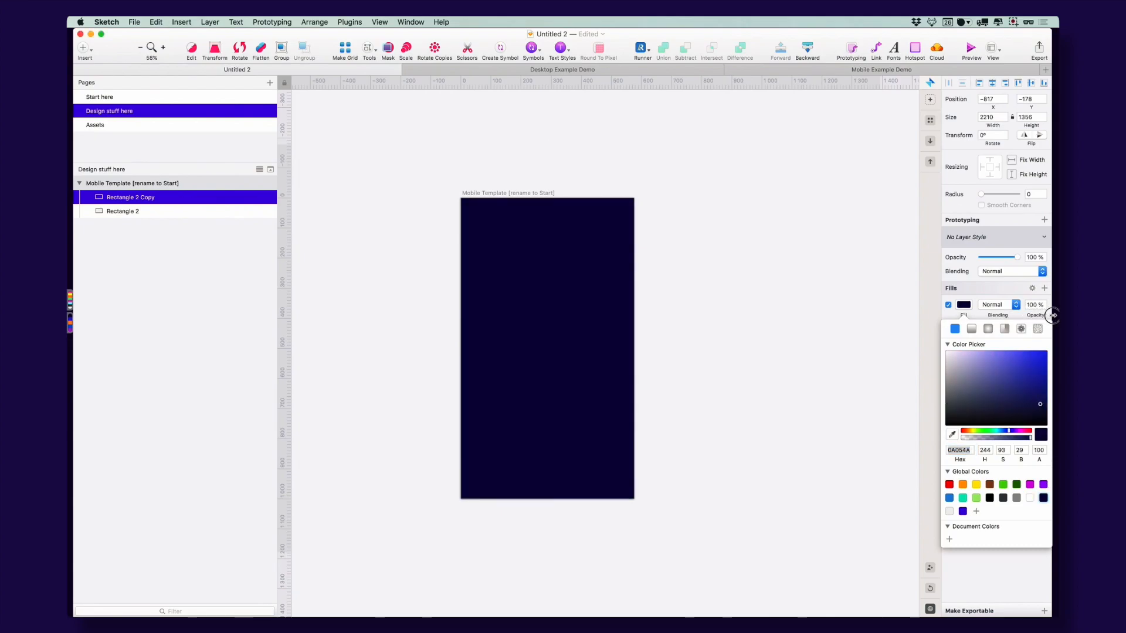
pyautogui.moveTo(1037, 317); pyautogui.dragTo(1004, 317)
pyautogui.click(570, 165)
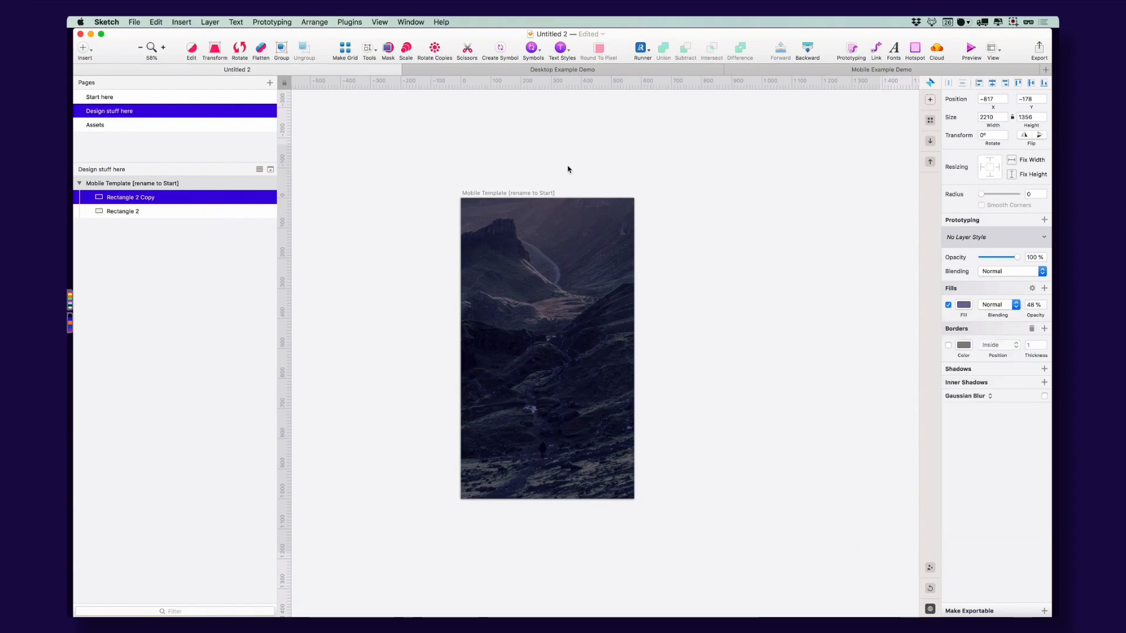
# Group the navy overlay and the photo rectangle in the mobile artboard
pyautogui.click(153, 211)
pyautogui.click(151, 198)
pyautogui.click(146, 212)
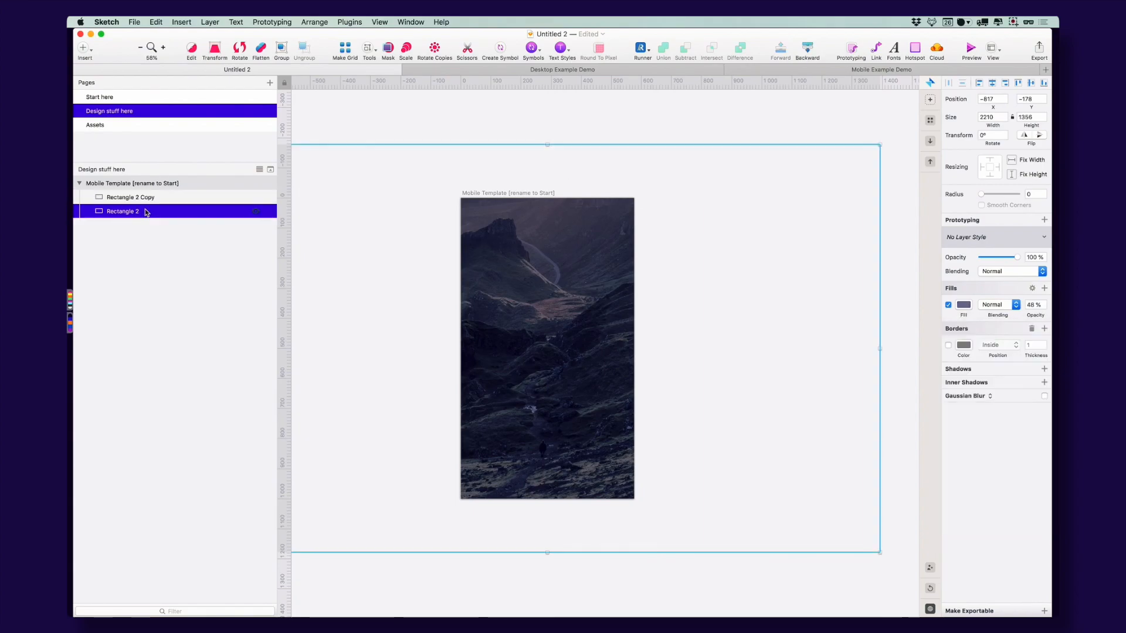
pyautogui.click(167, 199)
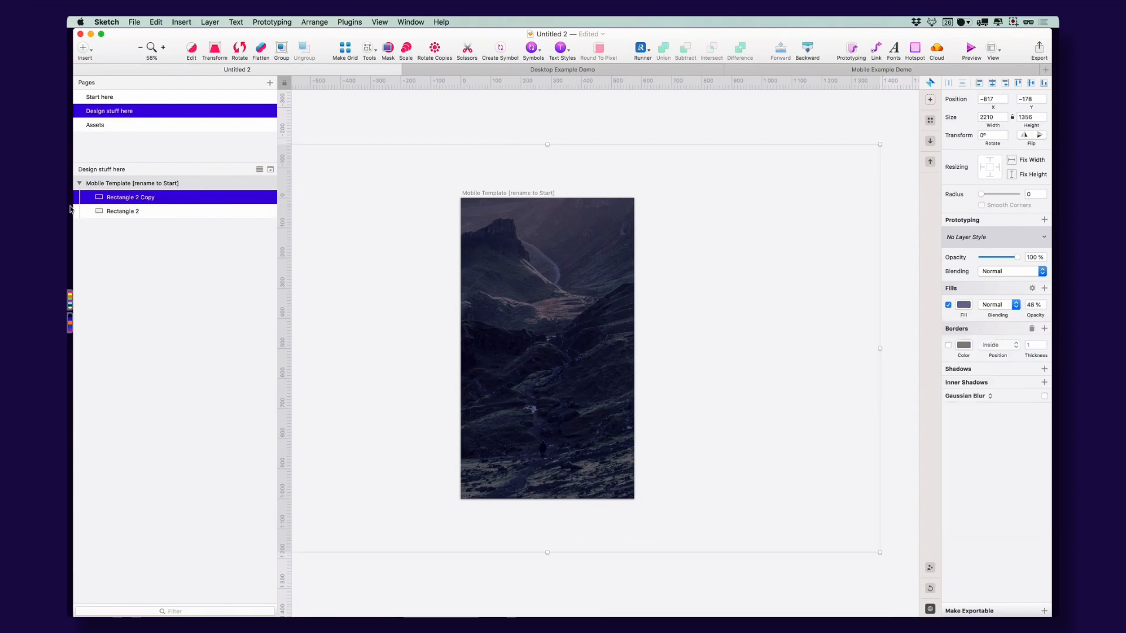
pyautogui.click(129, 212)
pyautogui.keyDown('shift'); pyautogui.click(129, 212); pyautogui.keyUp('shift')
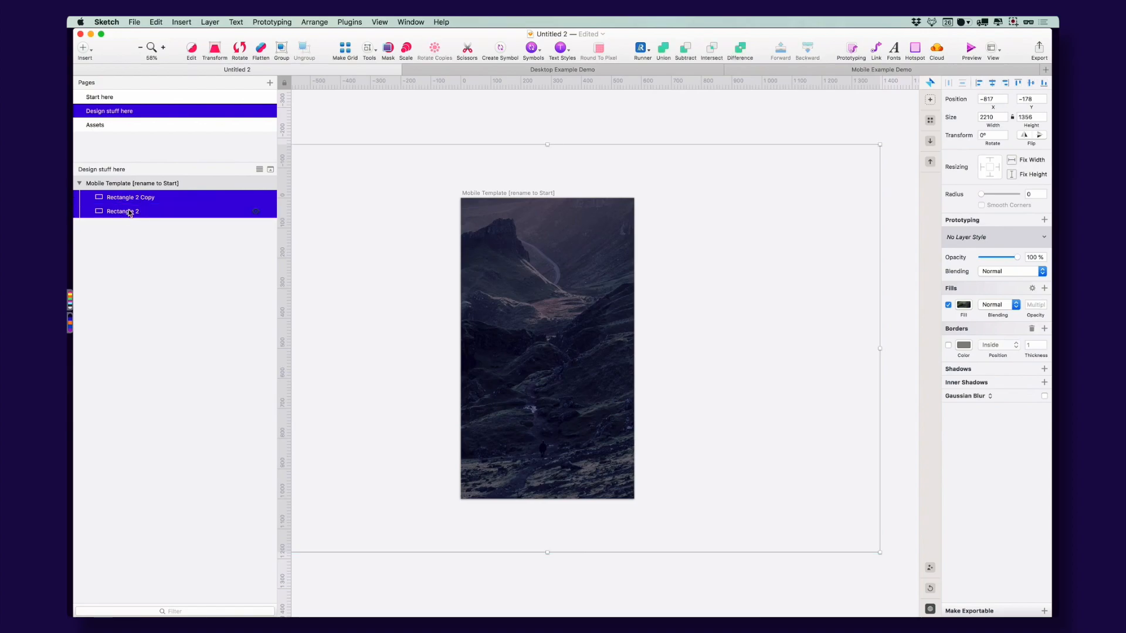
pyautogui.press('super+g')
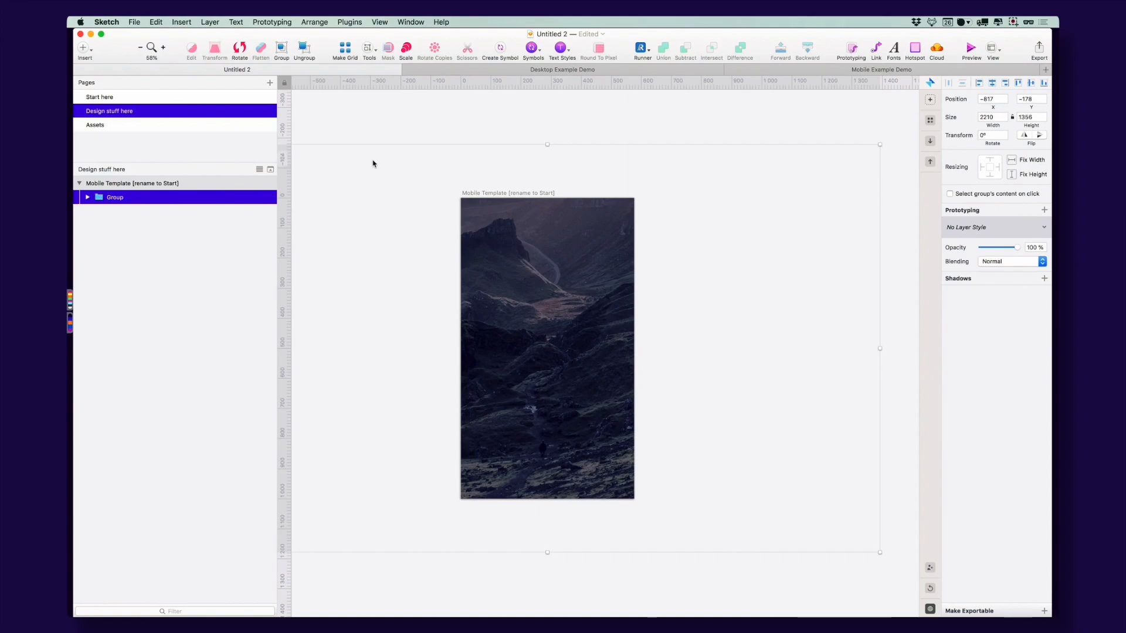
# Examine how the background layer is named and placed in the Start artboard of the Mobile Example Demo
pyautogui.click(795, 70)
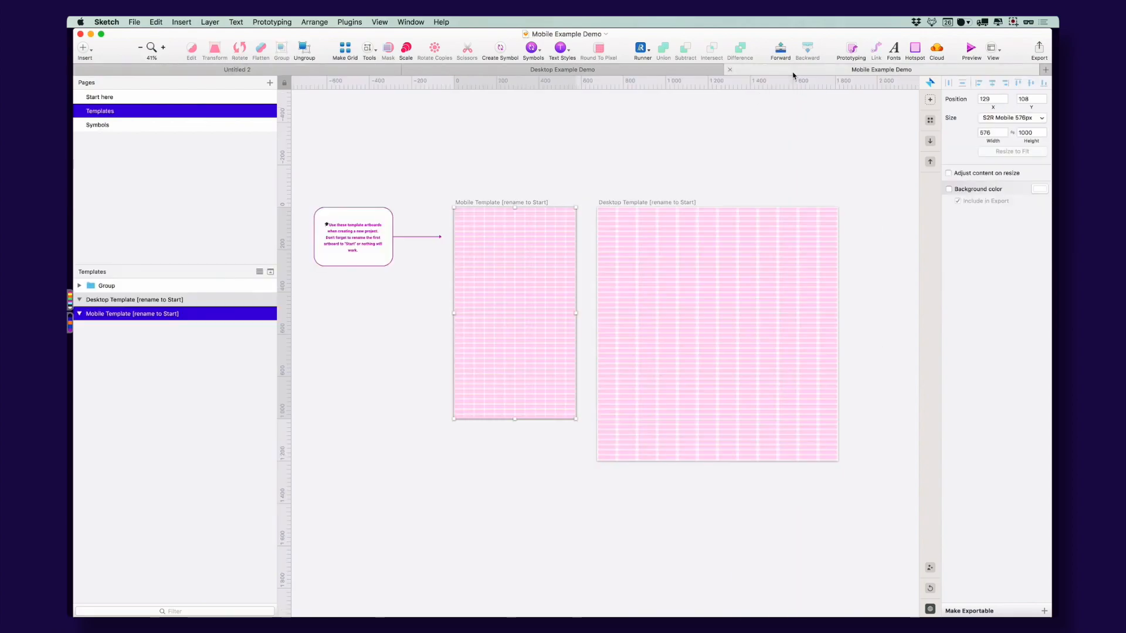
pyautogui.click(166, 99)
pyautogui.scroll(3, 470, 322)
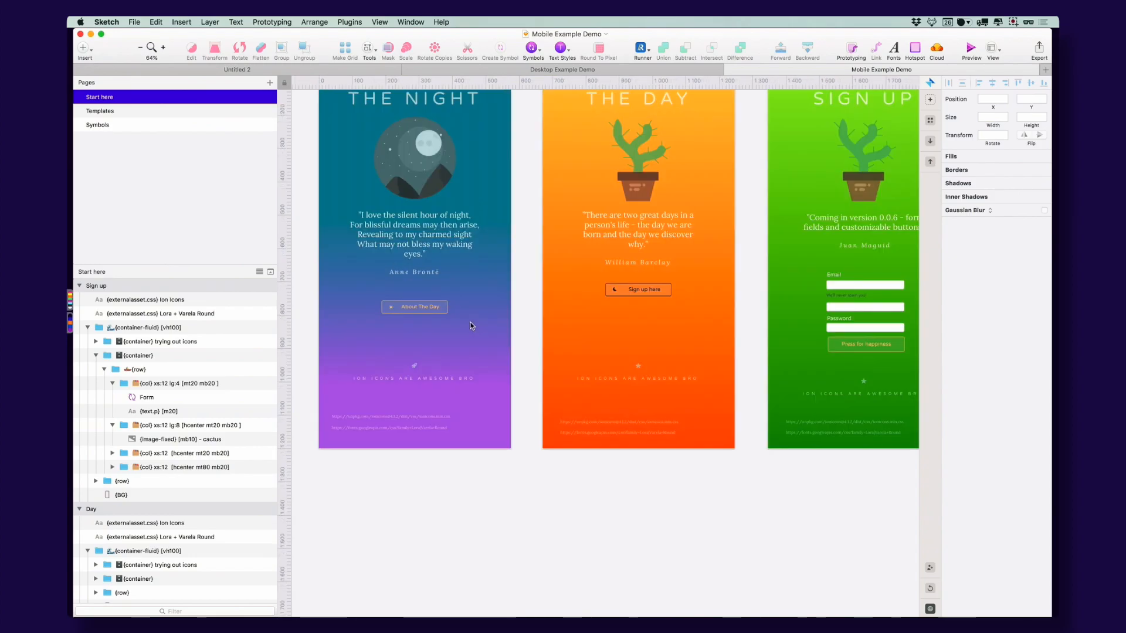
pyautogui.moveTo(347, 325); pyautogui.dragTo(426, 415)
pyautogui.click(418, 390)
pyautogui.scroll(-5, 215, 399)
pyautogui.click(132, 601)
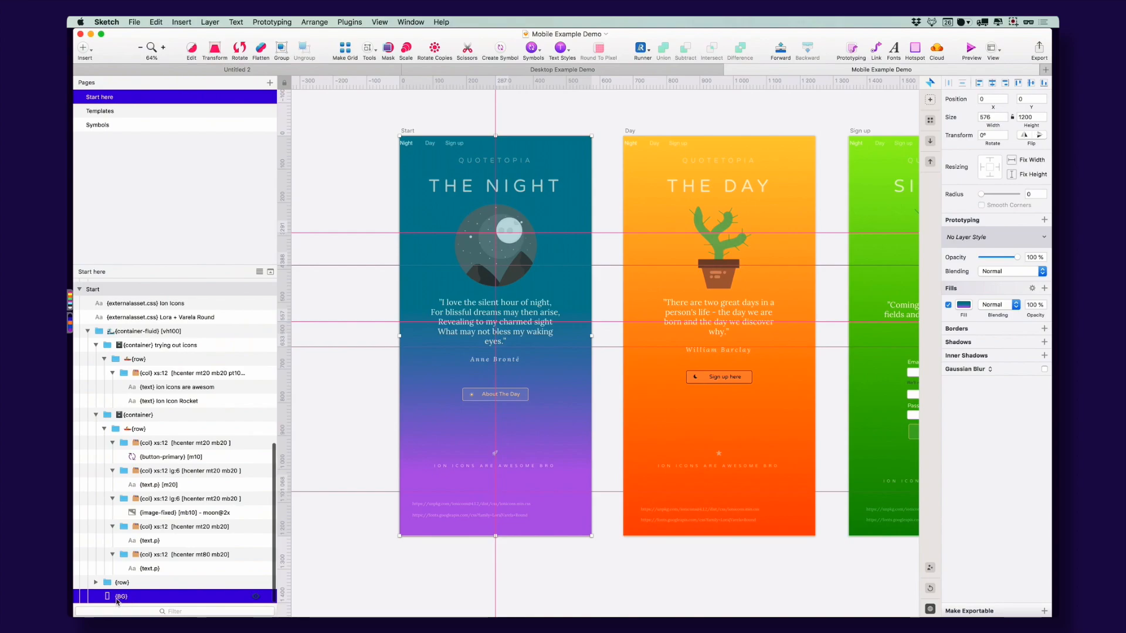
pyautogui.doubleClick(135, 597)
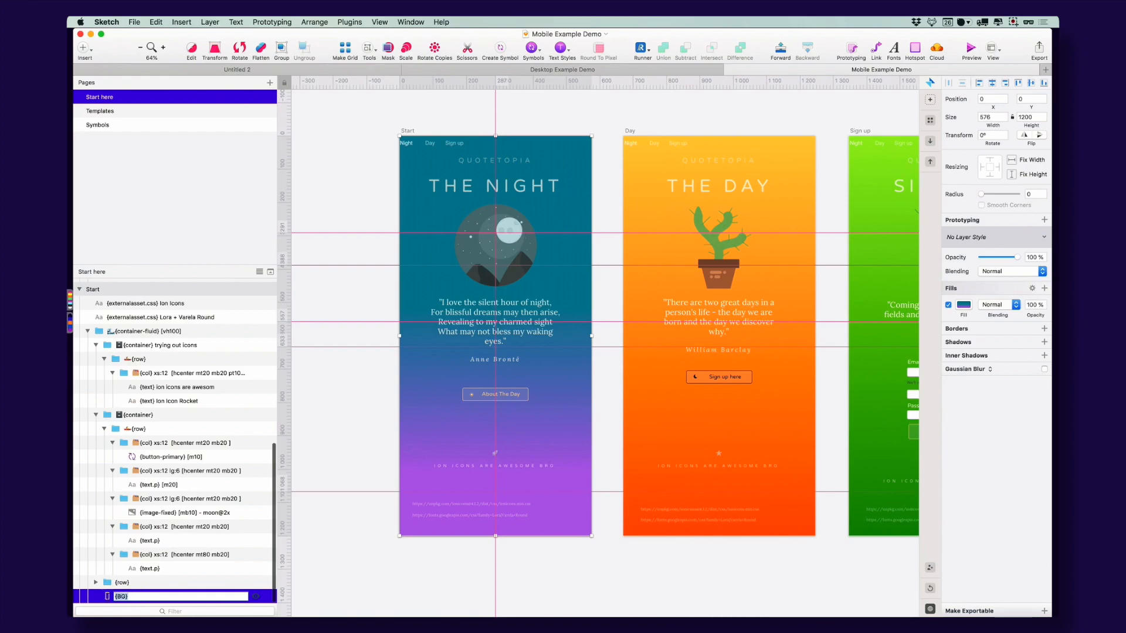
pyautogui.click(341, 534)
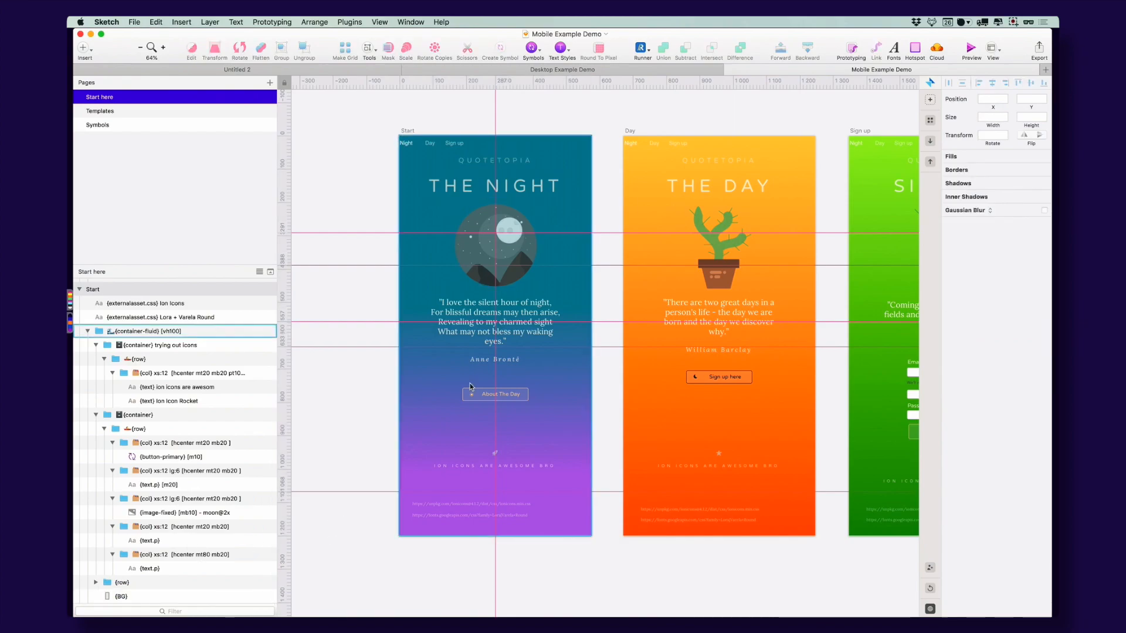
# Rename the overlay and photo group in the Untitled 2 mobile artboard as {BG}
pyautogui.click(303, 72)
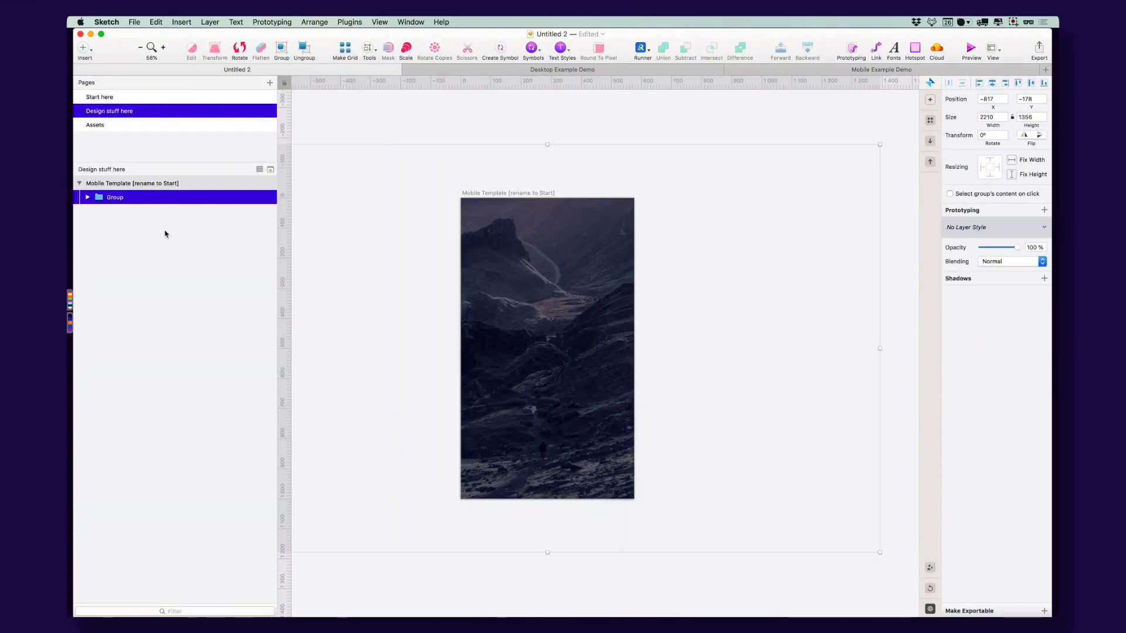
pyautogui.doubleClick(116, 198)
pyautogui.write('{BG}')
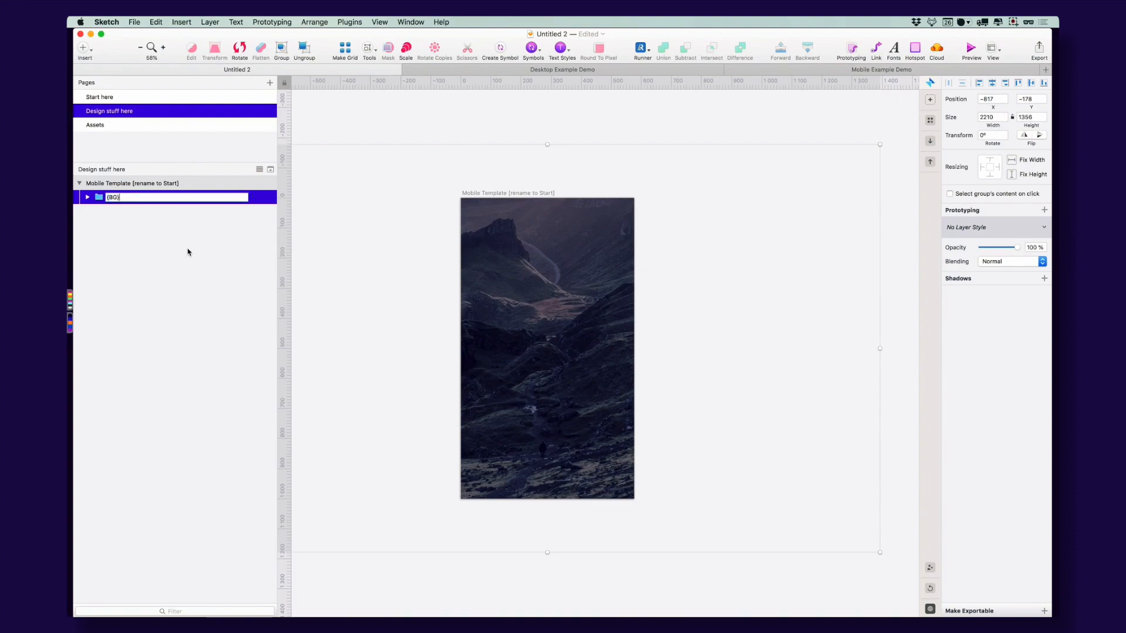
pyautogui.click(194, 249)
pyautogui.click(141, 203)
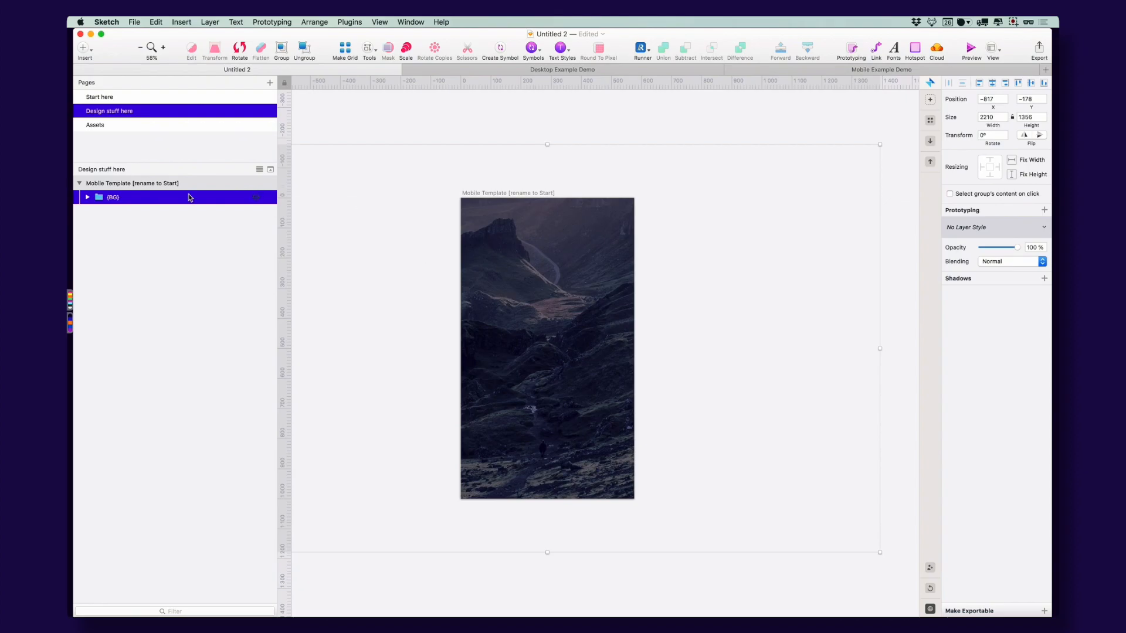
# Start saving the document and create a folder named From Scratch in the Tutorials folder inside Assets
pyautogui.press('super+s')
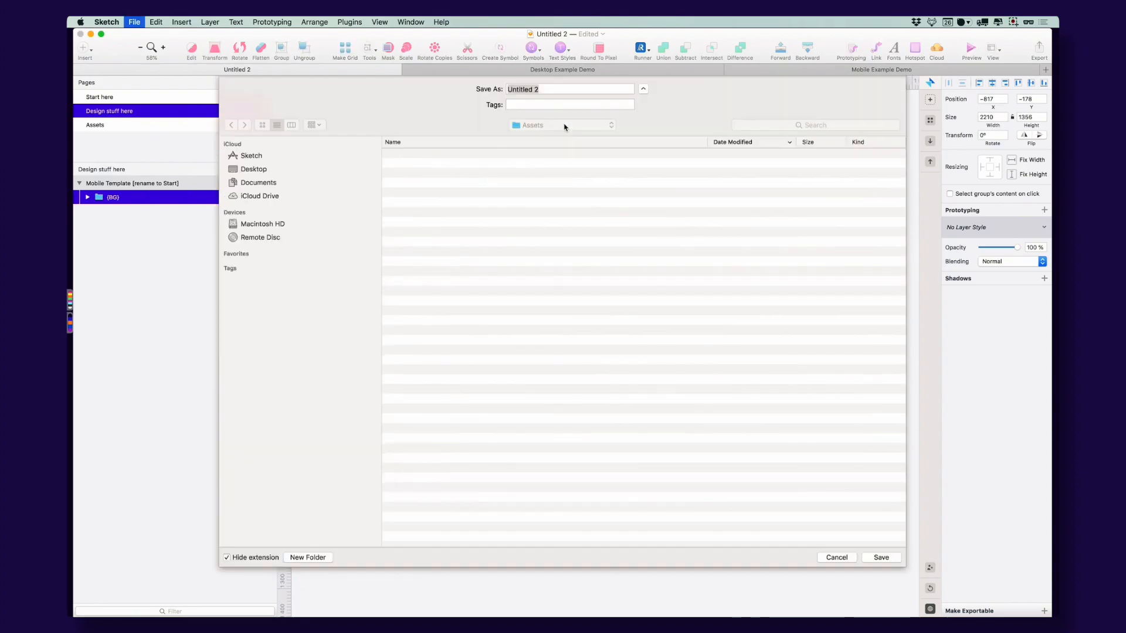
pyautogui.click(565, 130)
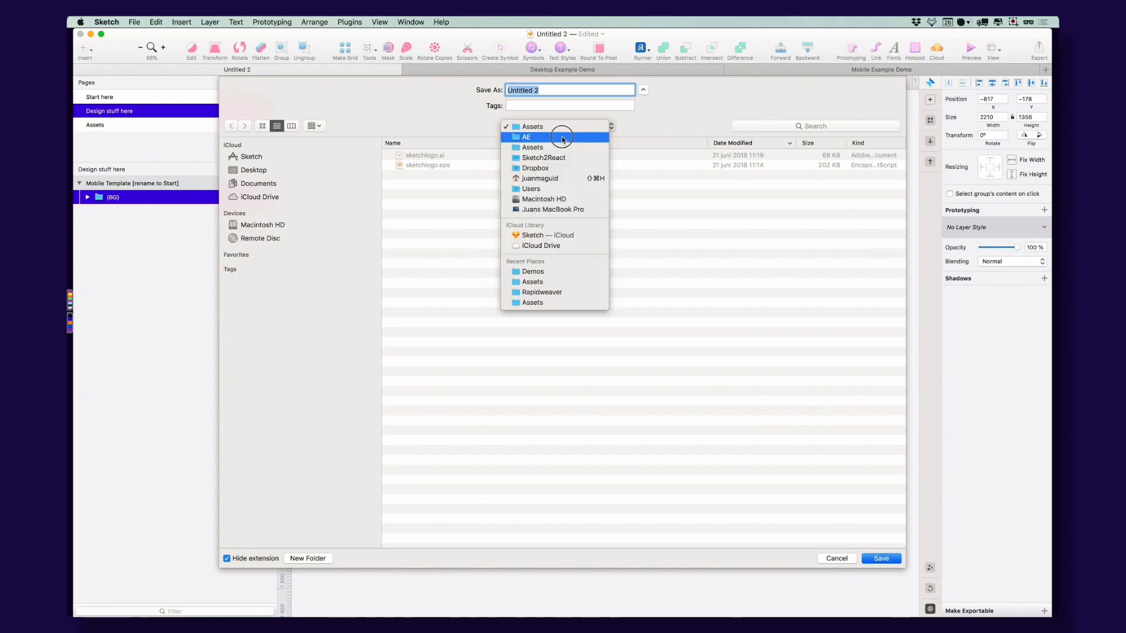
pyautogui.click(558, 154)
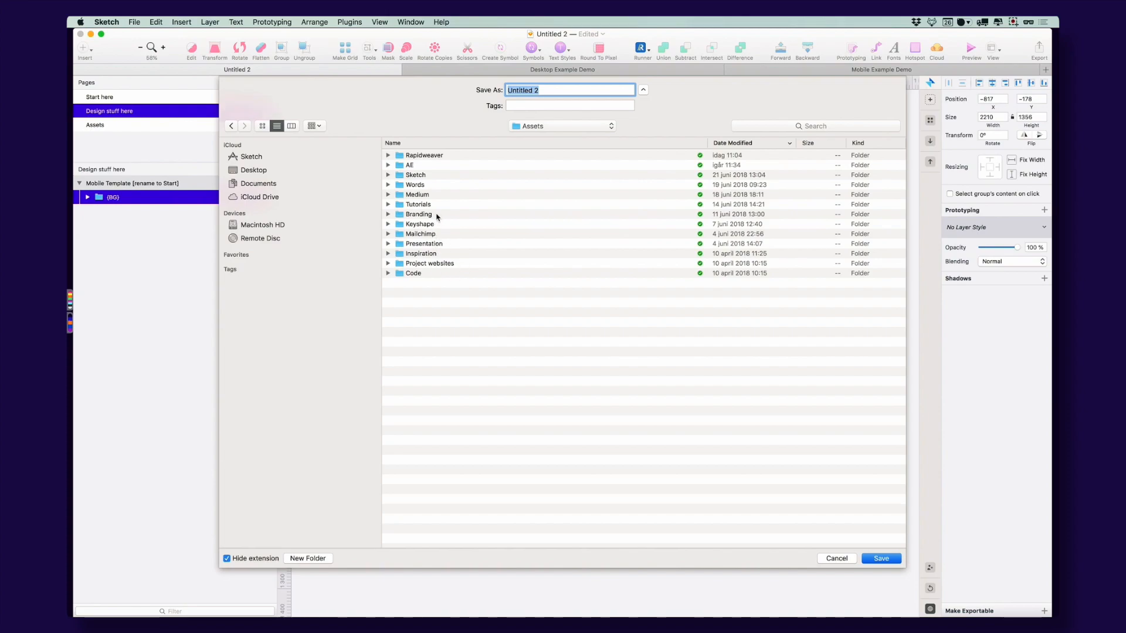
pyautogui.doubleClick(418, 205)
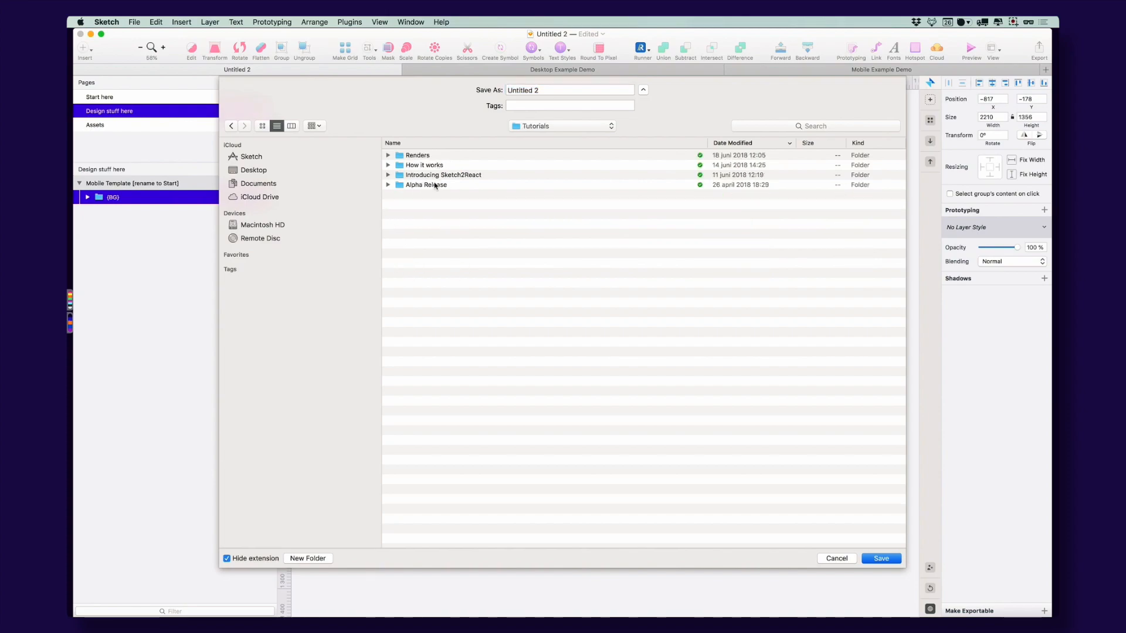
pyautogui.click(308, 558)
pyautogui.write('From Scr')
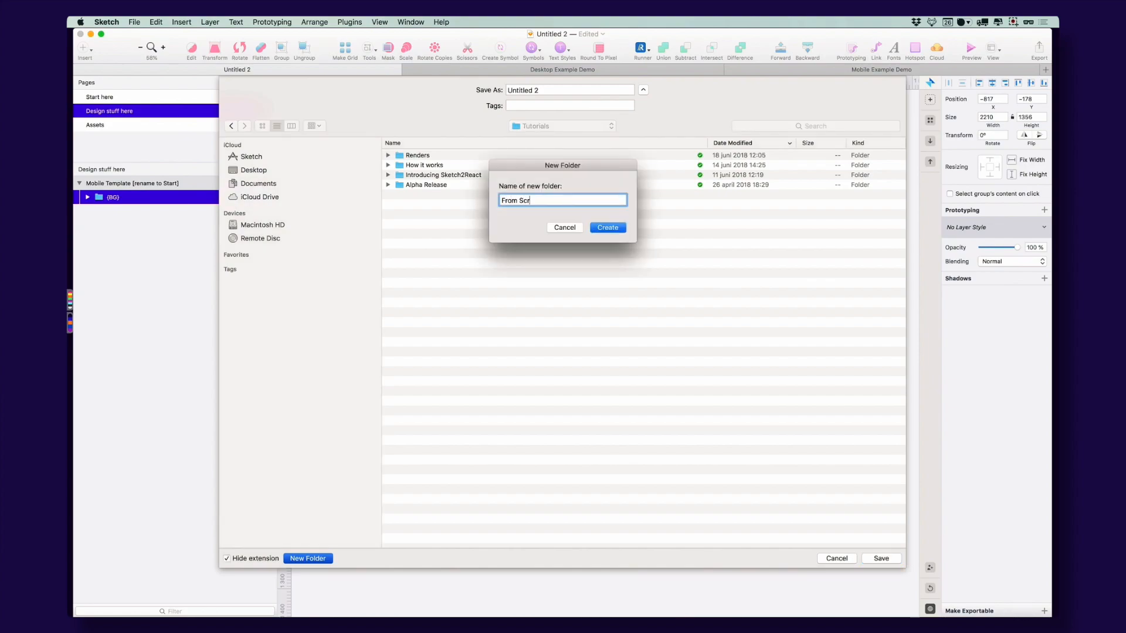
pyautogui.write('atch')
pyautogui.press('Return')
# Create an Assets subfolder inside From Scratch and save the document there as From Scratch Tut
pyautogui.click(308, 558)
pyautogui.write('As')
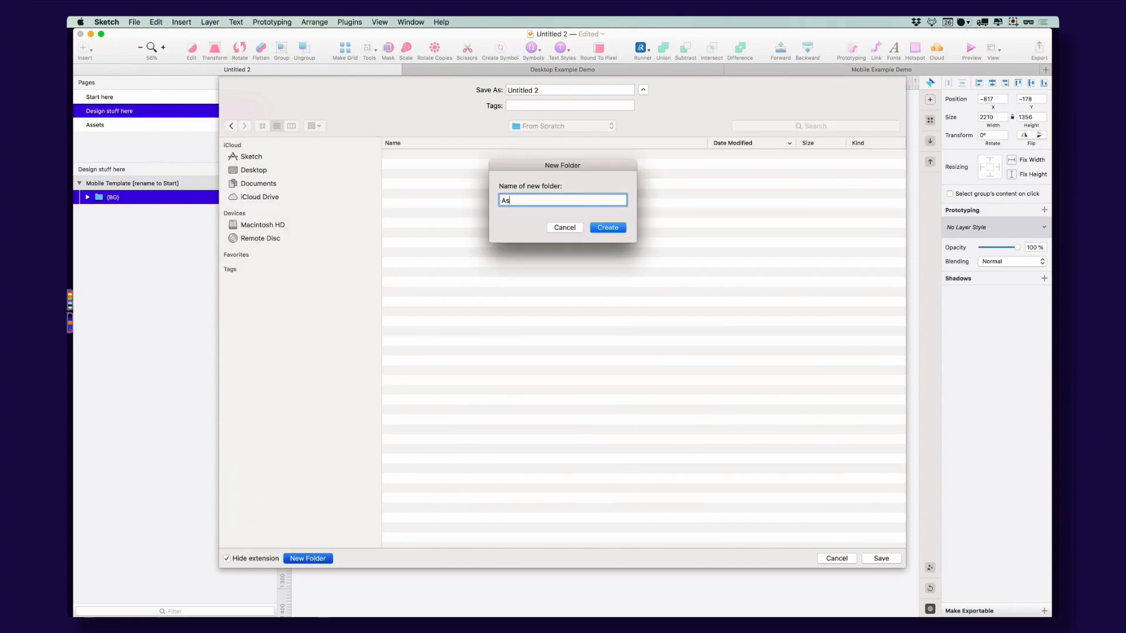
pyautogui.write('sets')
pyautogui.press('Return')
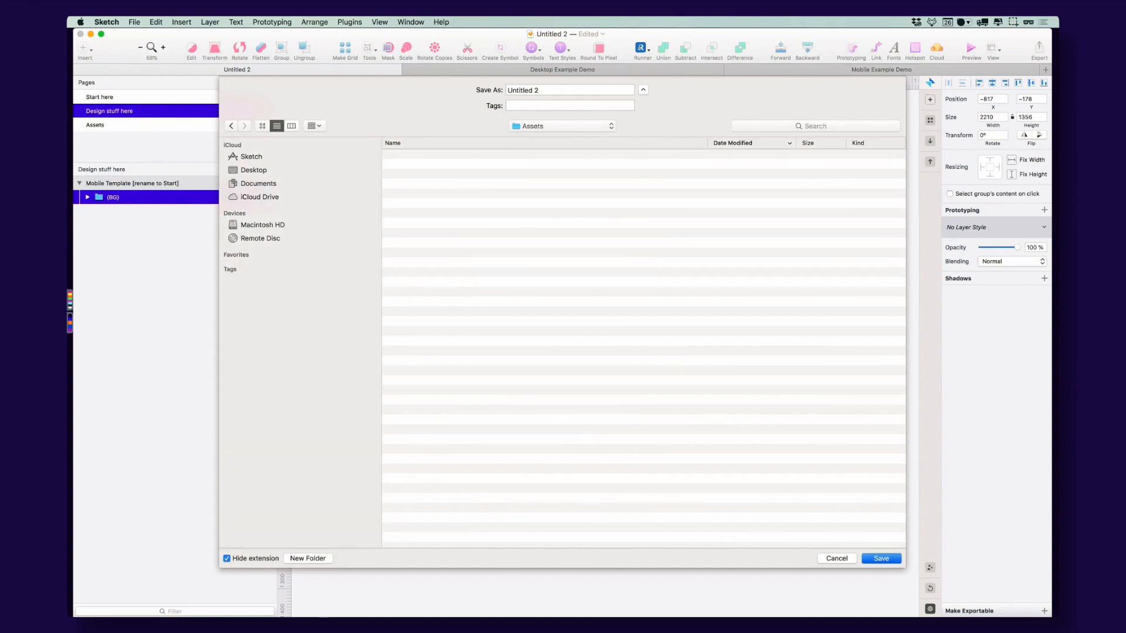
pyautogui.tripleClick(548, 89)
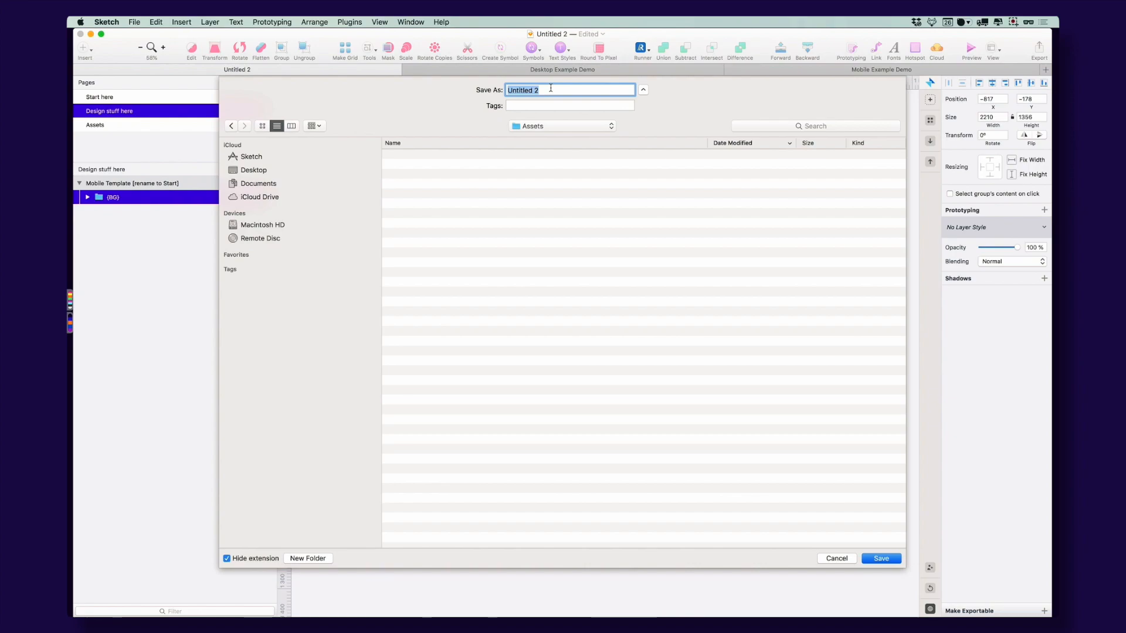
pyautogui.write('From Scratch Tut')
pyautogui.press('Return')
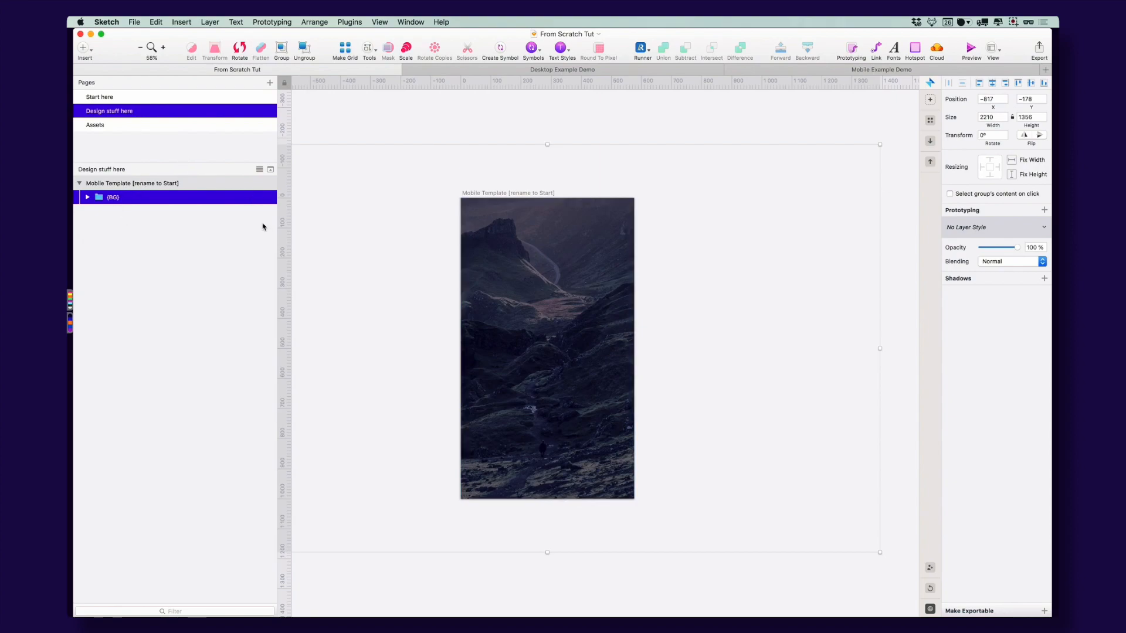
# Copy the mobile template artboard from the Design stuff here page to the Start here page
pyautogui.click(478, 146)
pyautogui.click(508, 194)
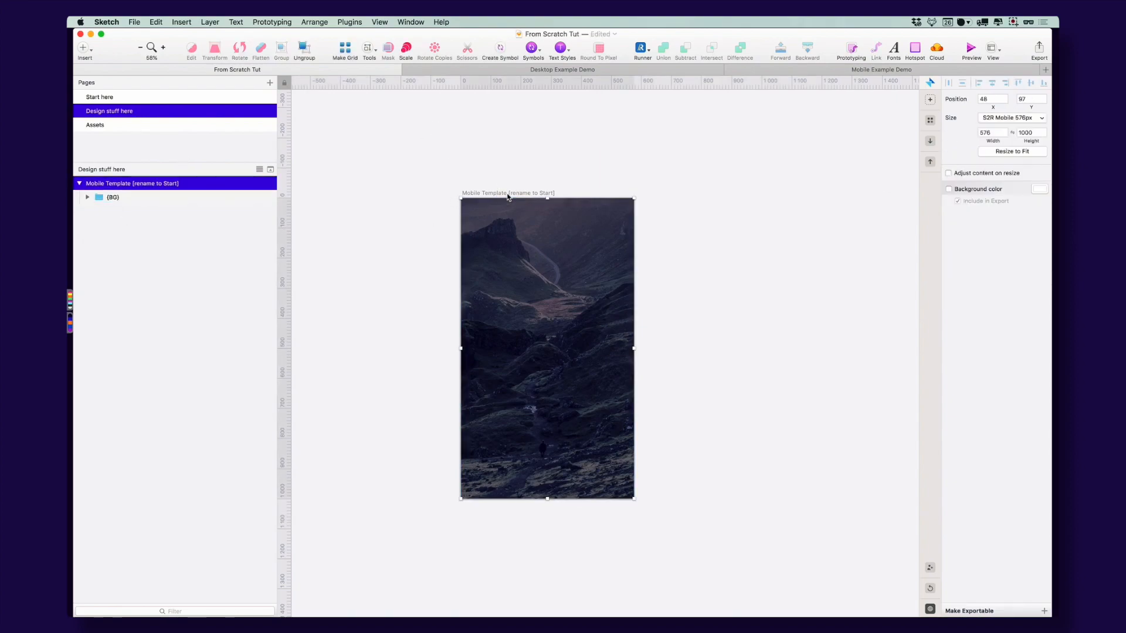
pyautogui.click(129, 97)
pyautogui.moveTo(364, 160); pyautogui.dragTo(459, 126)
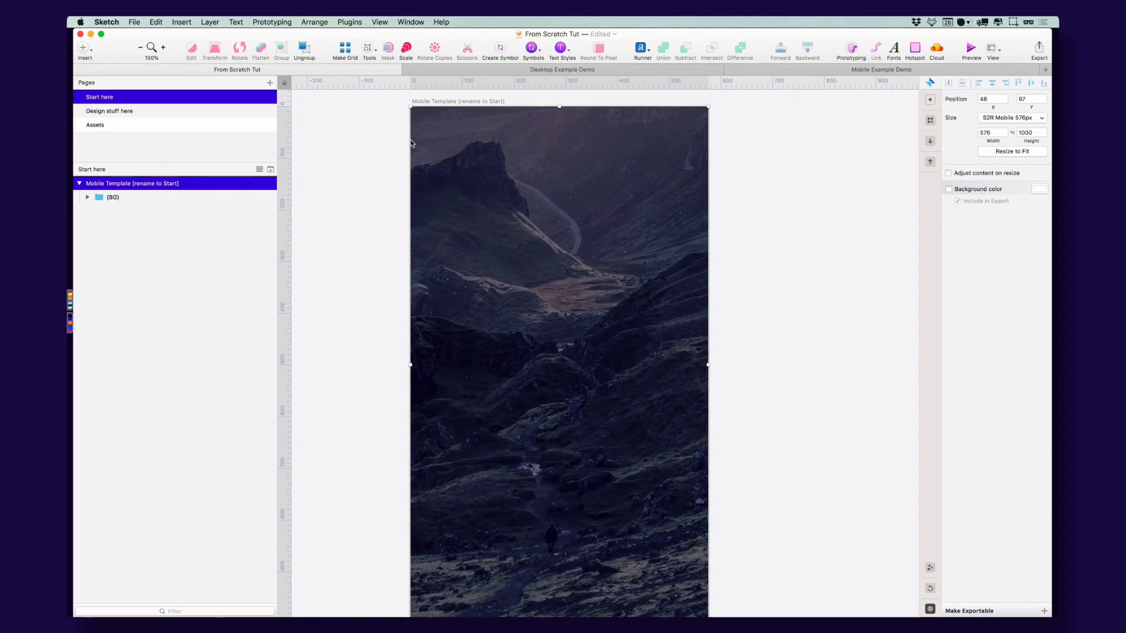
# Rename the artboard on the Start here page as Start and save the document
pyautogui.doubleClick(141, 185)
pyautogui.click(145, 188)
pyautogui.doubleClick(153, 187)
pyautogui.write('Start')
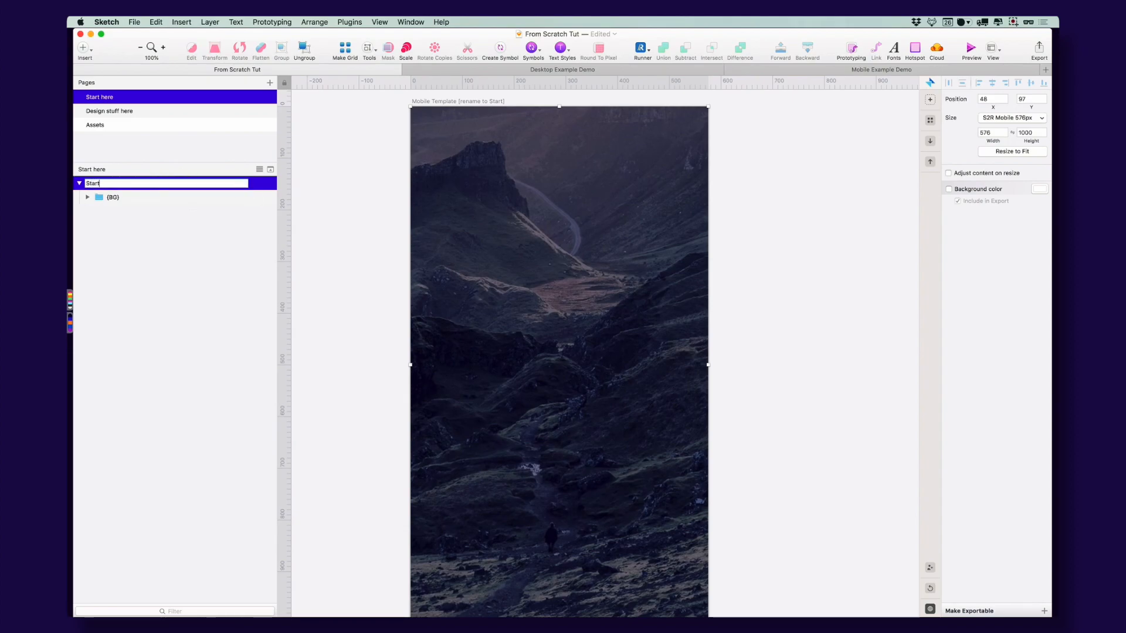
pyautogui.press('Return')
# Switch to Chrome and open the Sketch2React preview app from the sketch2react.io site
pyautogui.press('super+Tab')
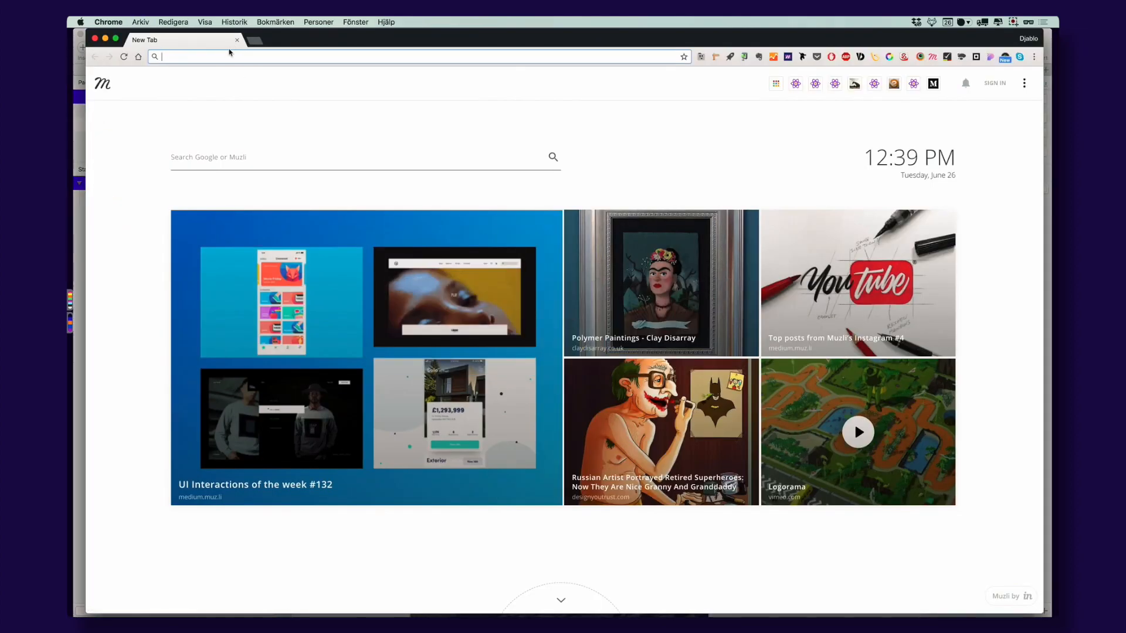
pyautogui.click(797, 84)
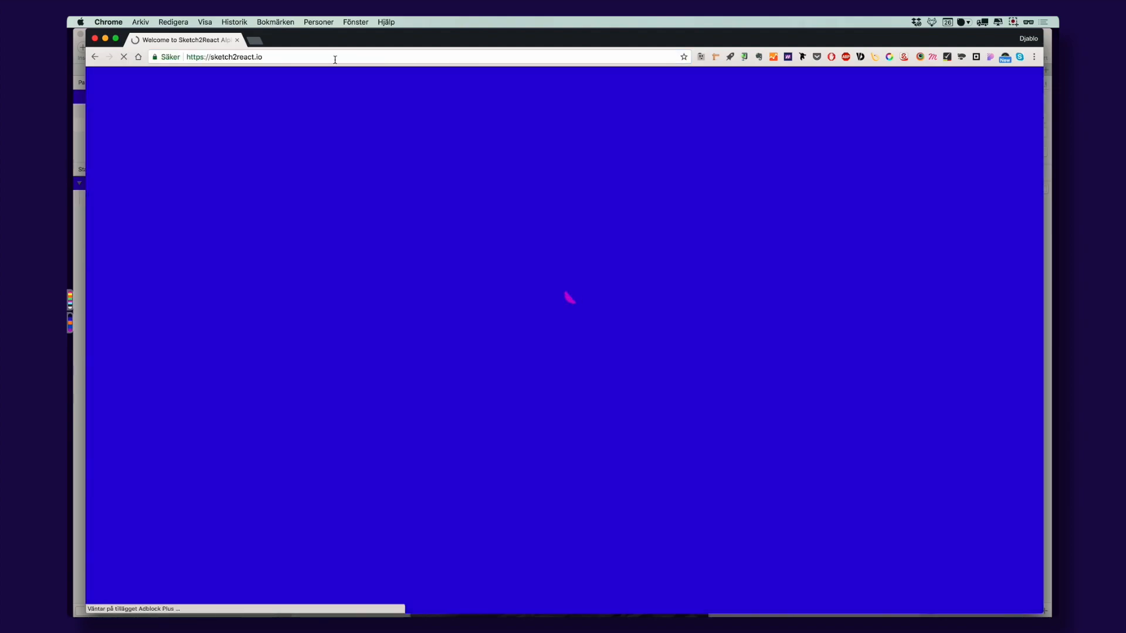
pyautogui.click(1025, 90)
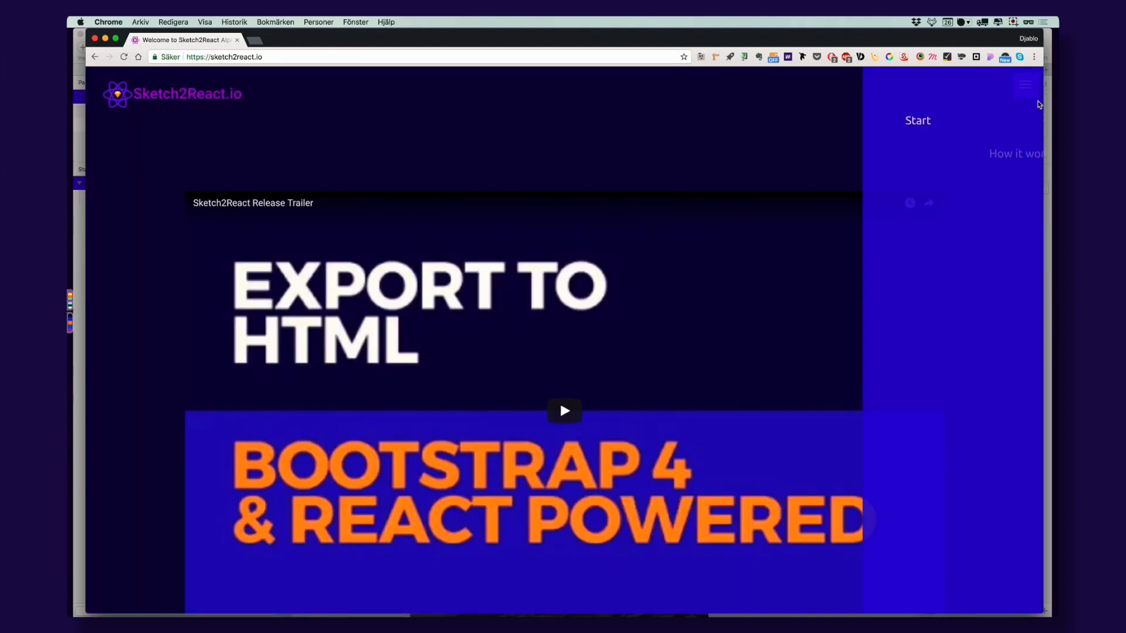
pyautogui.click(936, 221)
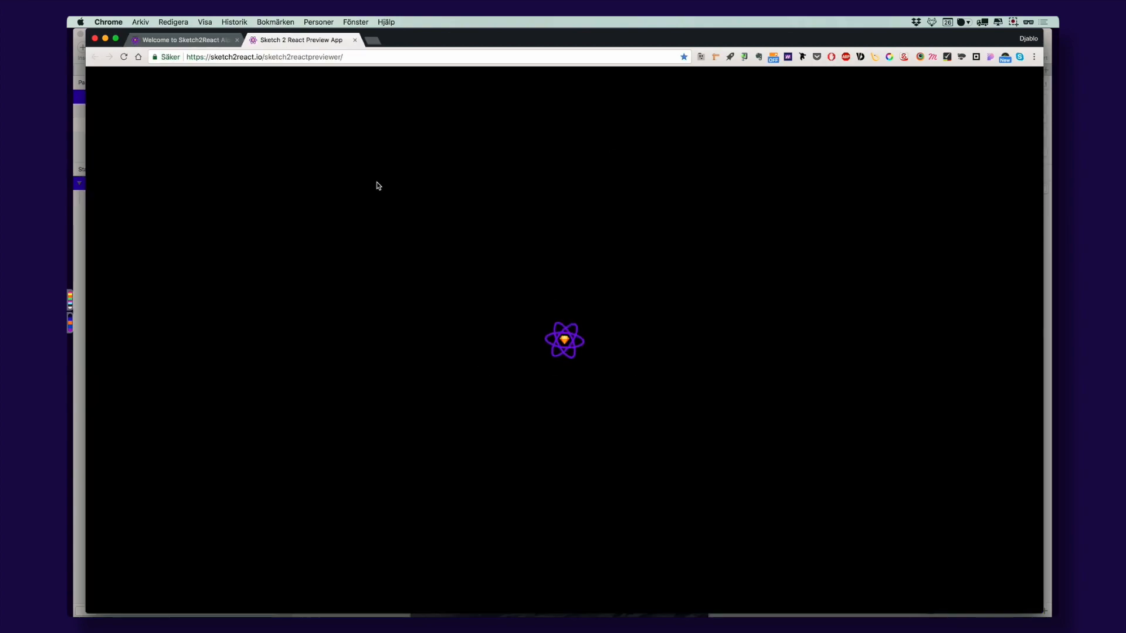
# Switch to Finder, locate the From Scratch Tut file in the Assets folder and load it into the Sketch2React previewer
pyautogui.press('super+Tab')
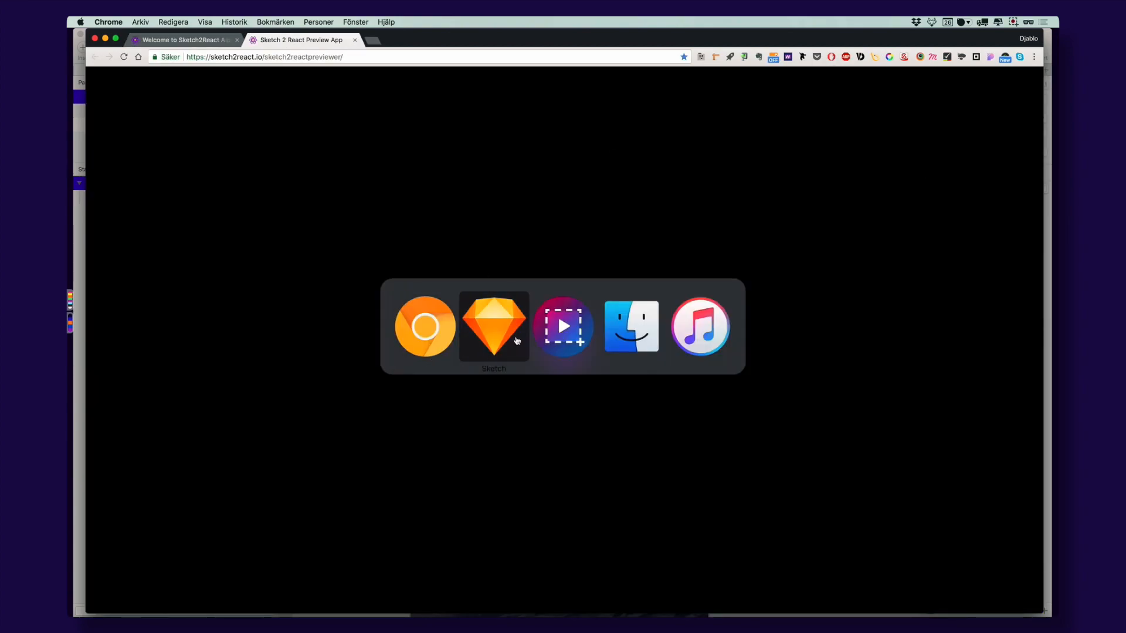
pyautogui.click(646, 322)
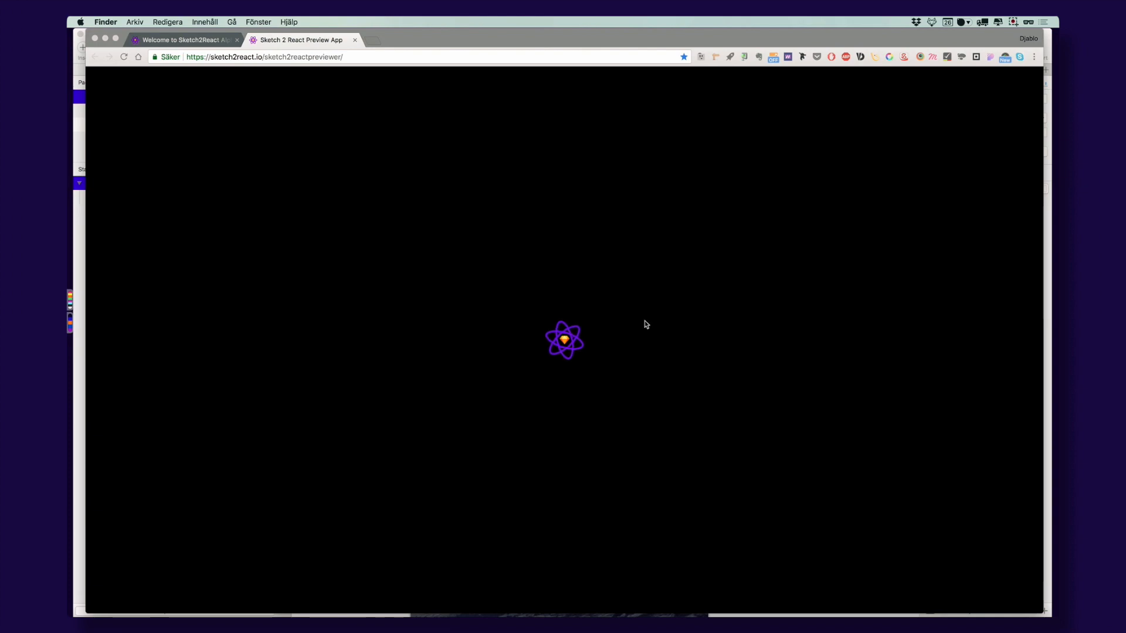
pyautogui.click(917, 22)
pyautogui.click(888, 69)
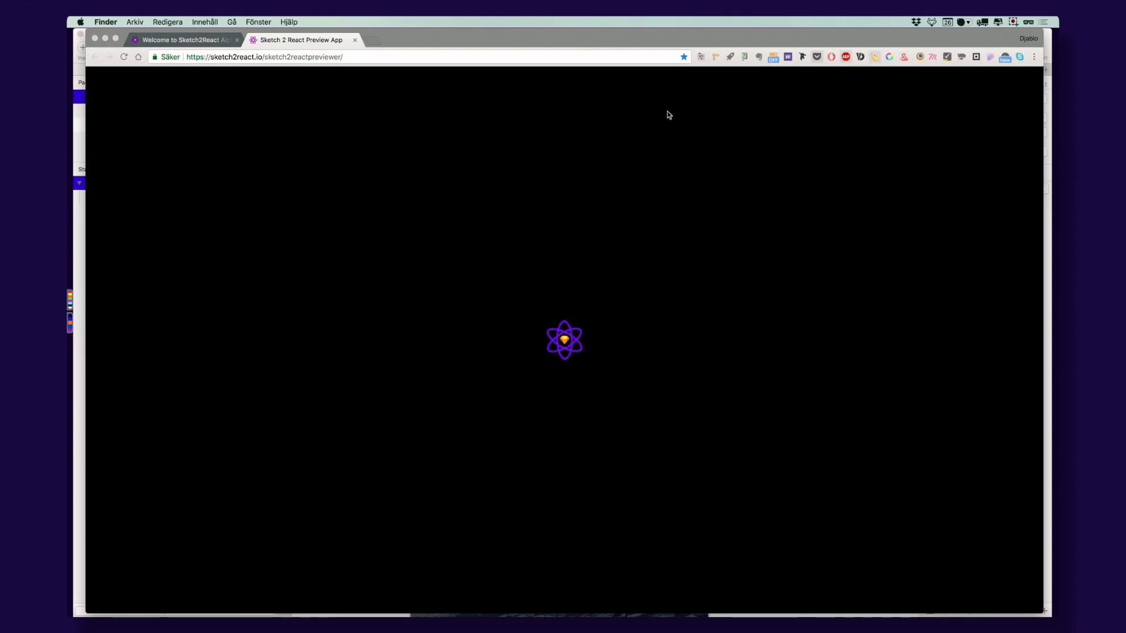
pyautogui.moveTo(568, 128); pyautogui.dragTo(777, 194)
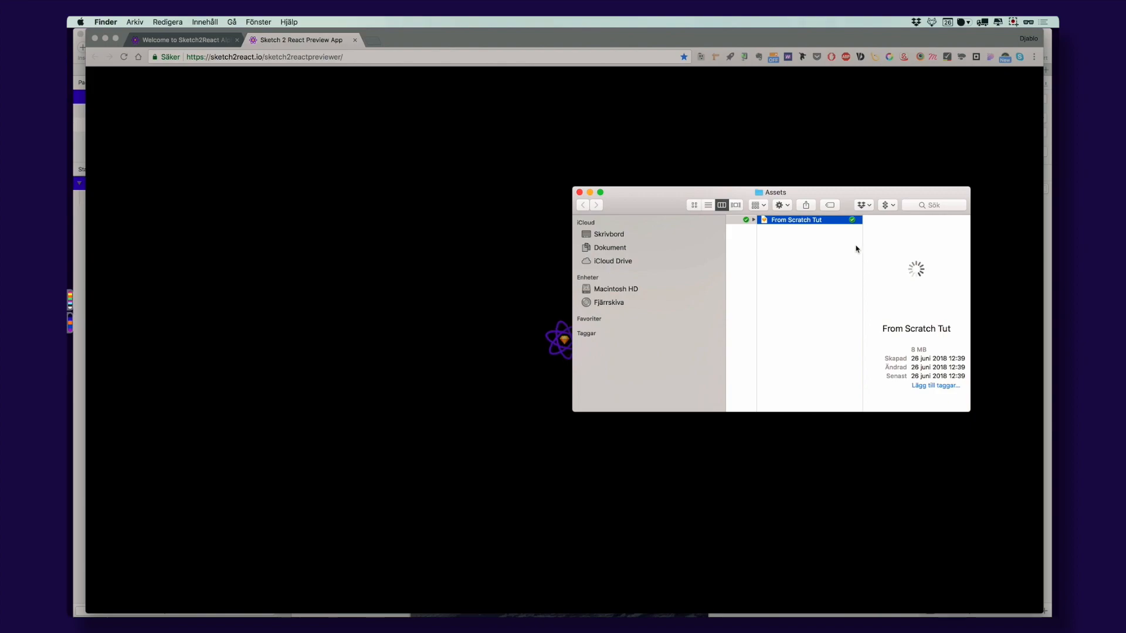
pyautogui.moveTo(832, 193); pyautogui.dragTo(824, 201)
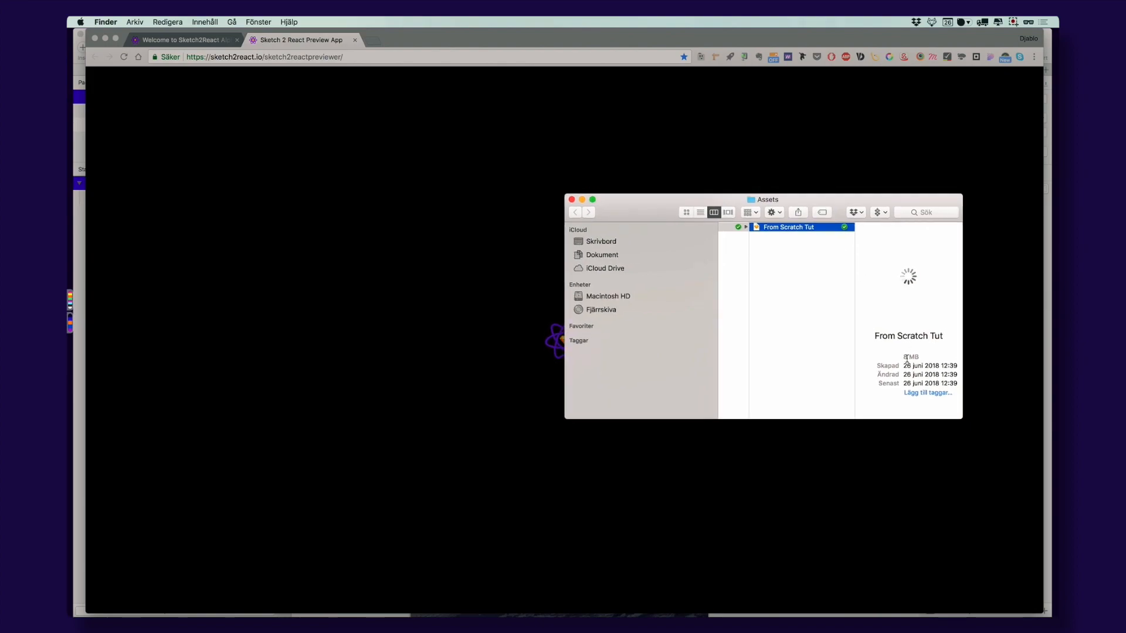
pyautogui.moveTo(961, 419); pyautogui.dragTo(1031, 495)
pyautogui.moveTo(824, 201); pyautogui.dragTo(420, 174)
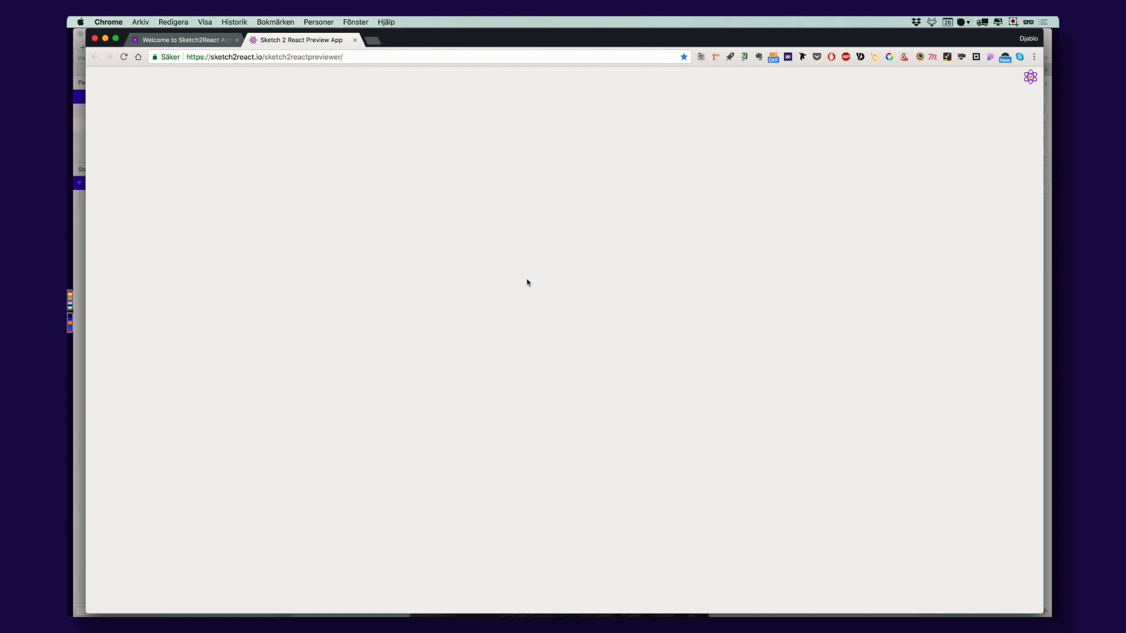
# Switch back to Sketch, inspect the {BG} group's extent in the Start artboard and open the Design stuff here page
pyautogui.press('super+Tab')
pyautogui.press('super+Tab')
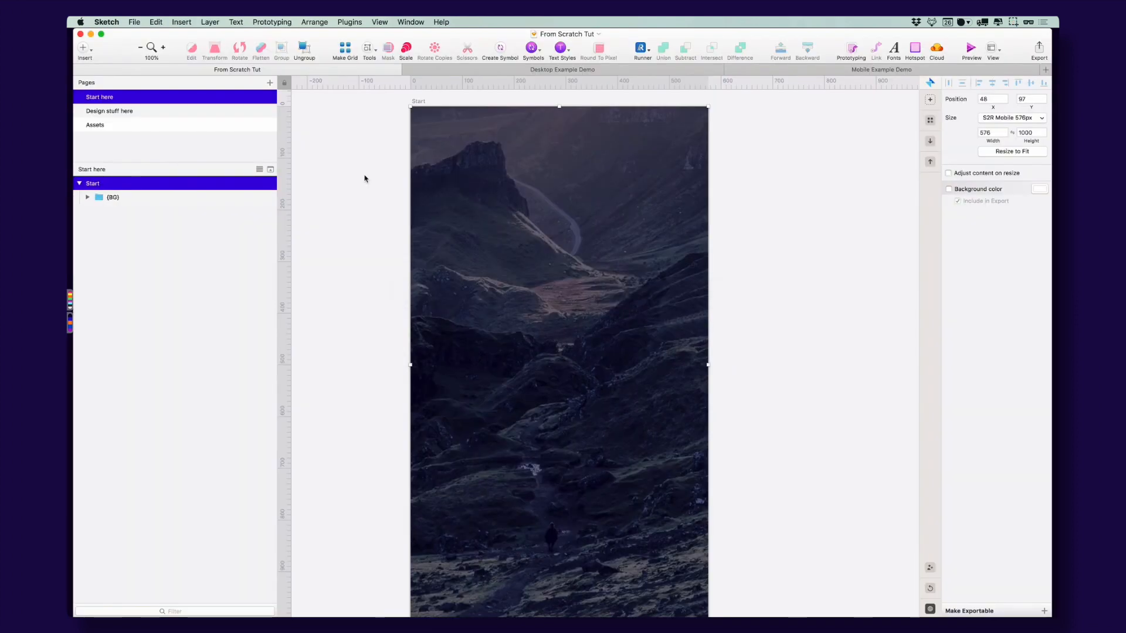
pyautogui.click(138, 206)
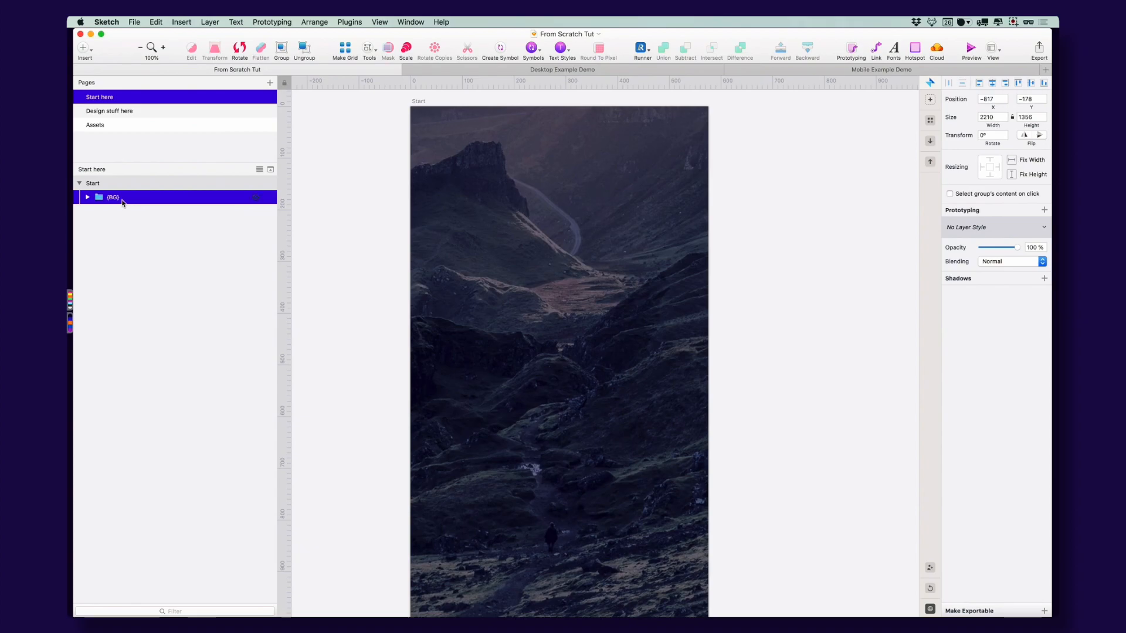
pyautogui.scroll(-5, 507, 203)
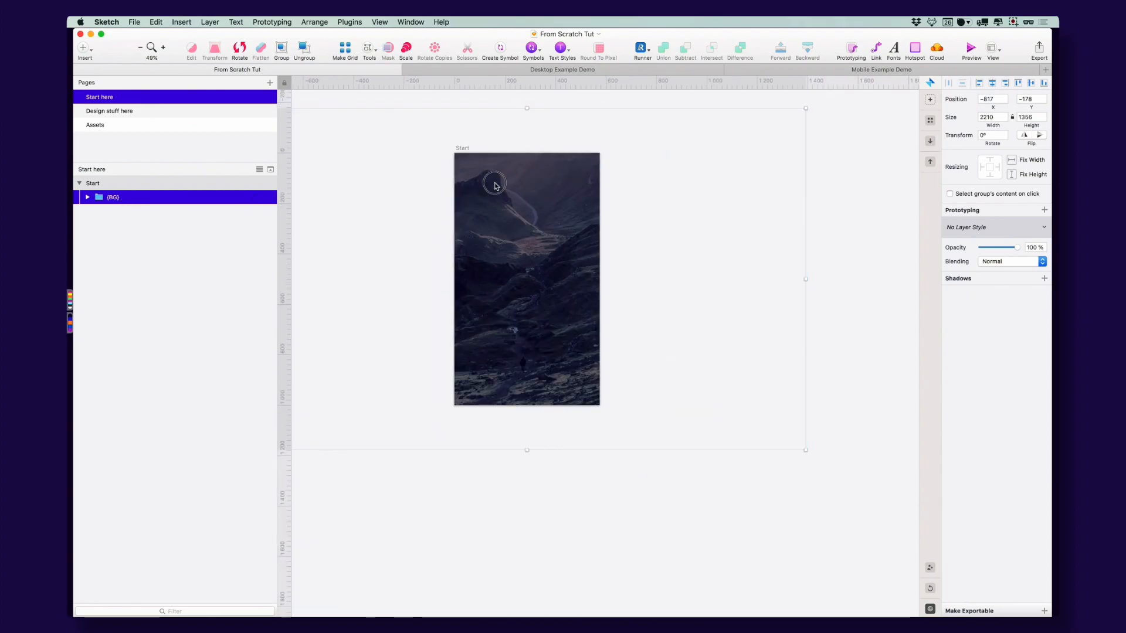
pyautogui.moveTo(420, 203); pyautogui.dragTo(503, 201)
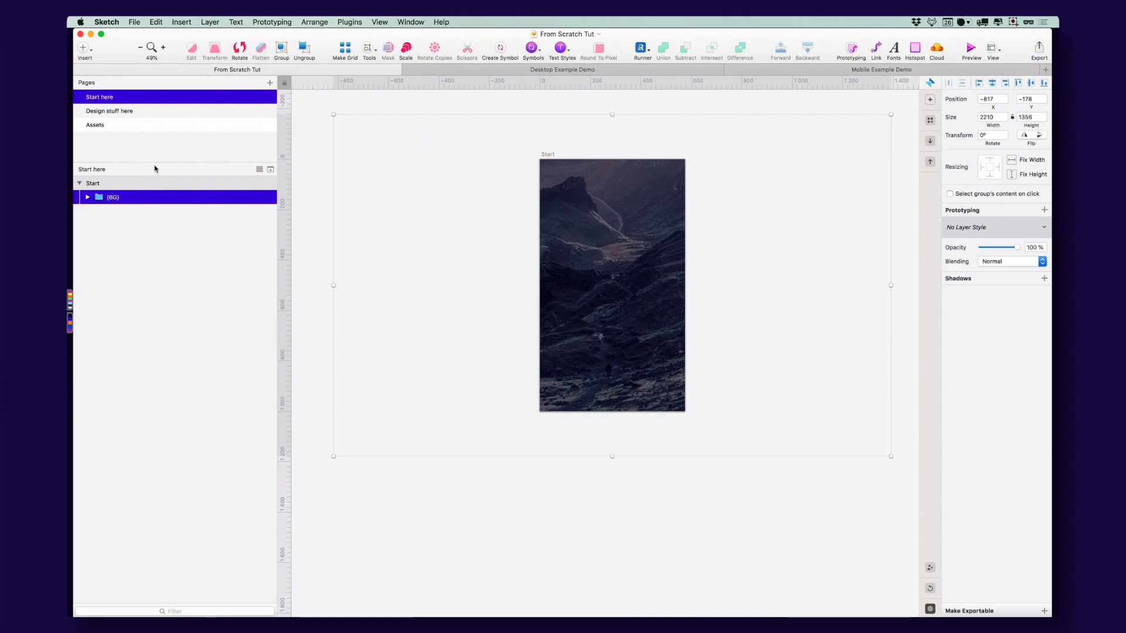
pyautogui.click(123, 111)
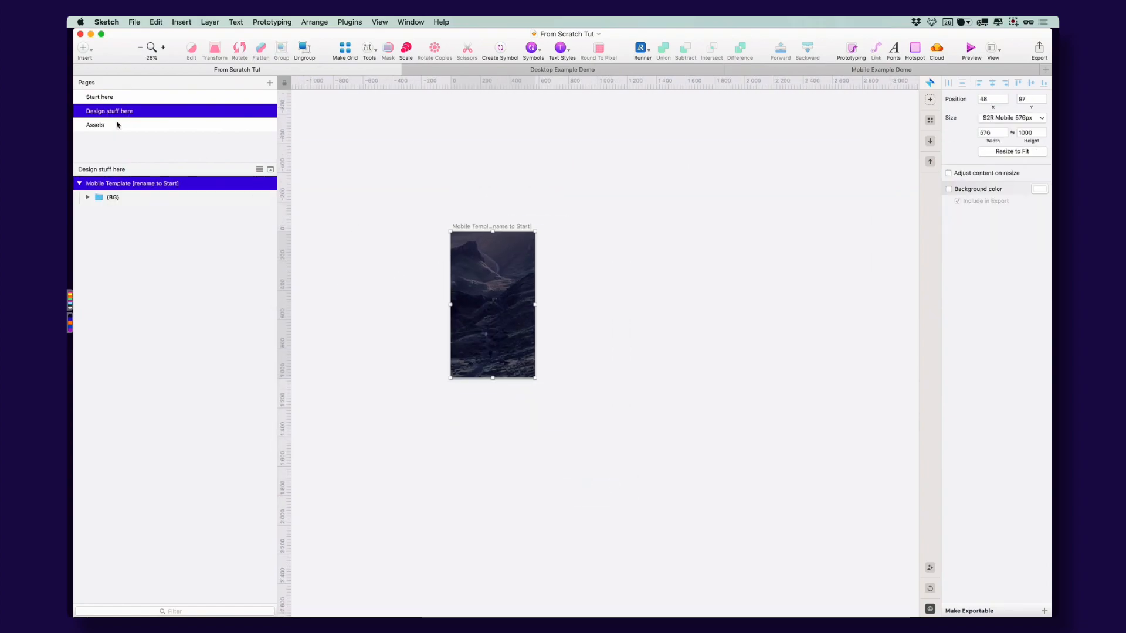
# Paste the {BG} group onto the Assets page and place it below the large landscape photo
pyautogui.click(117, 125)
pyautogui.click(394, 284)
pyautogui.moveTo(394, 284); pyautogui.dragTo(384, 277)
pyautogui.click(465, 432)
pyautogui.press('super+v')
pyautogui.moveTo(569, 352); pyautogui.dragTo(559, 483)
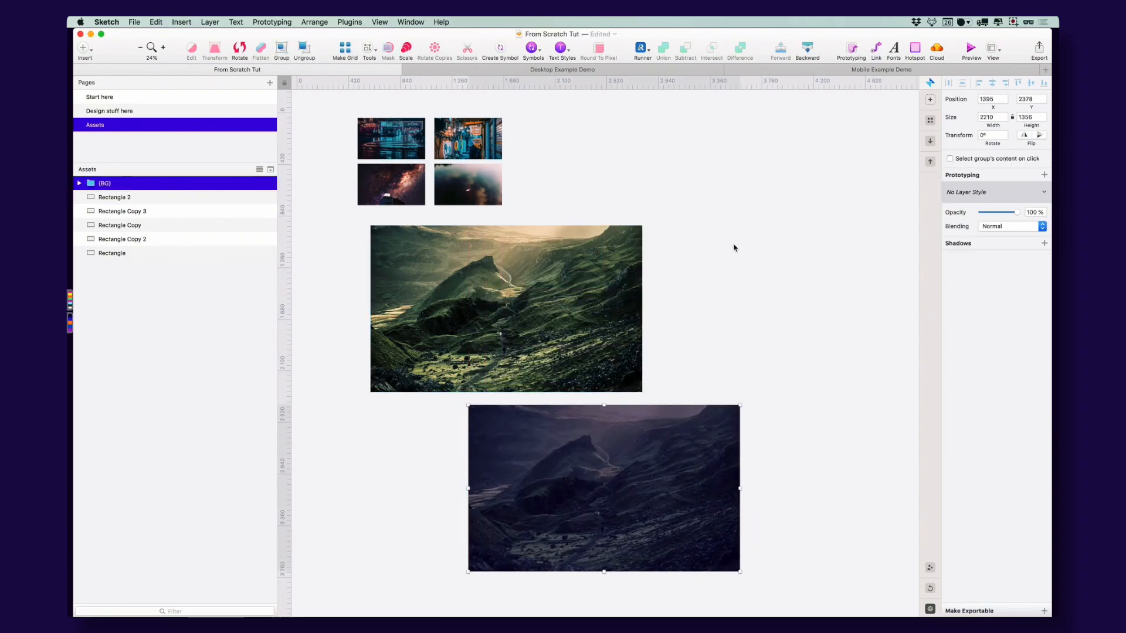
# Delete all the source photo rectangles from the Assets page and move the {BG} group up to about X 612, Y 117
pyautogui.moveTo(536, 270); pyautogui.dragTo(676, 165)
pyautogui.moveTo(318, 112); pyautogui.dragTo(620, 292)
pyautogui.press('Delete')
pyautogui.hscroll(-1, 575, 440)
pyautogui.moveTo(570, 440); pyautogui.dragTo(474, 163)
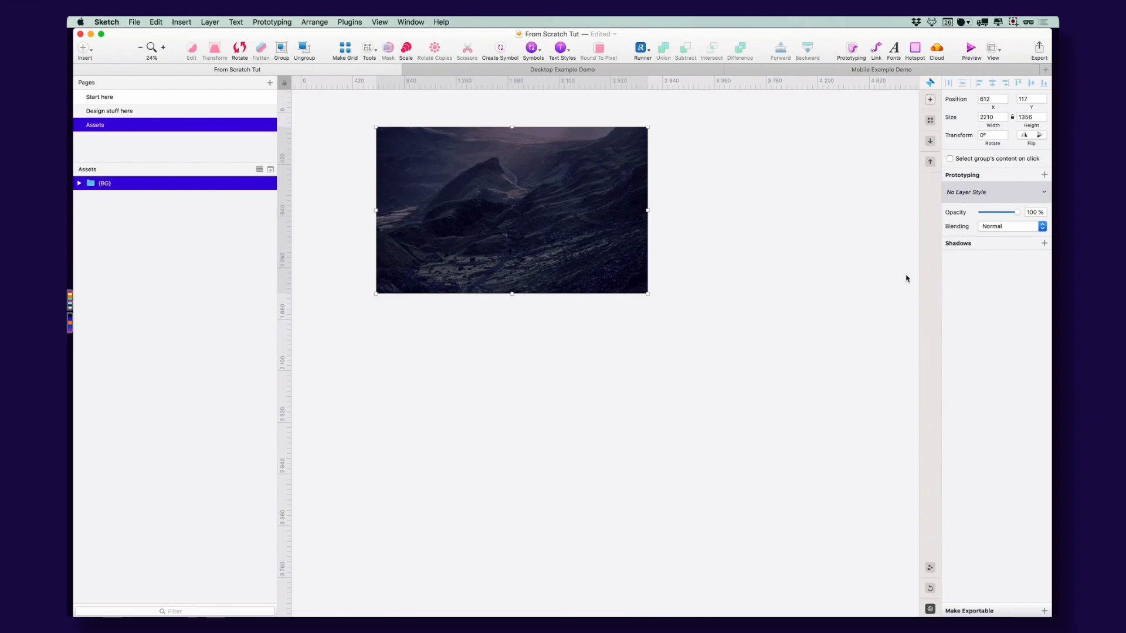
# Export the {BG} group as a 1x JPG at 90% quality into the Assets folder
pyautogui.click(1044, 612)
pyautogui.click(1022, 587)
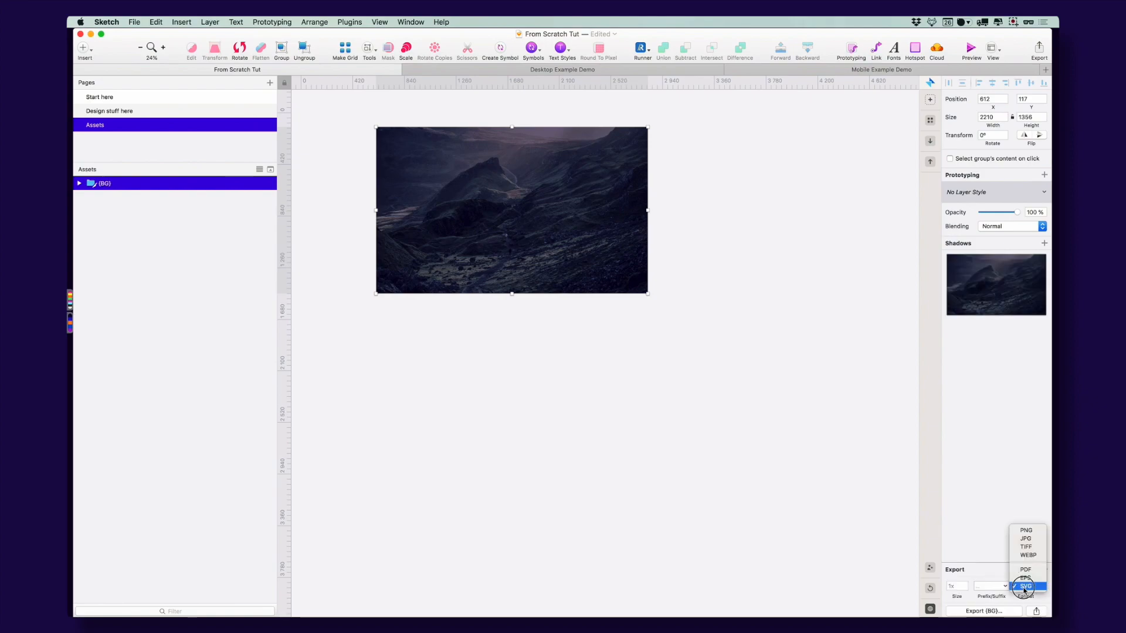
pyautogui.click(1028, 531)
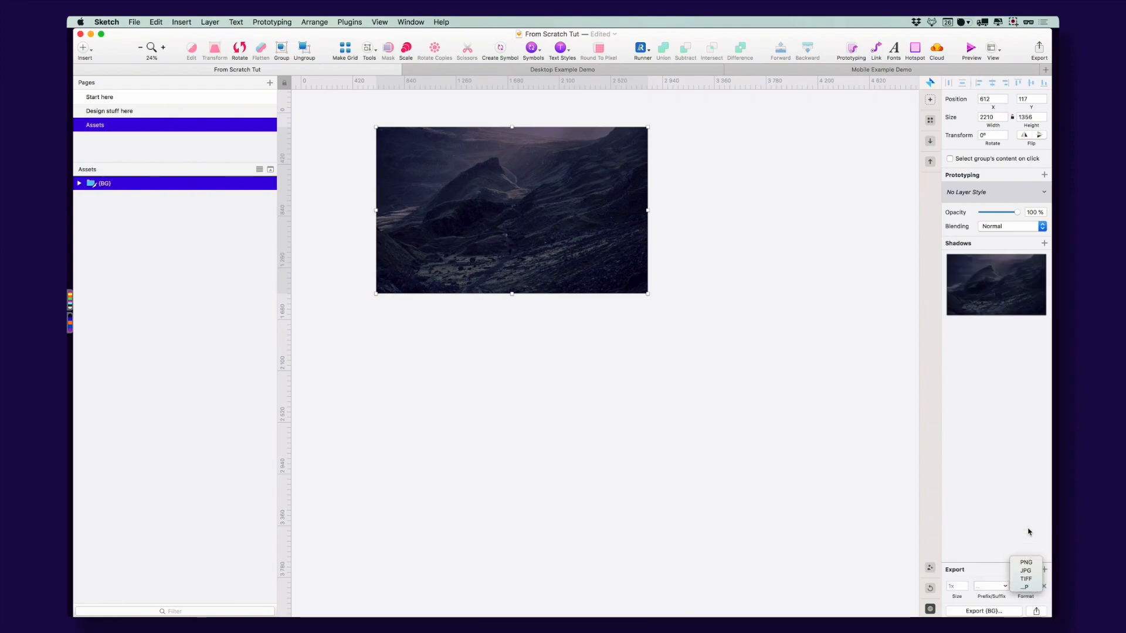
pyautogui.click(1026, 586)
pyautogui.click(1028, 596)
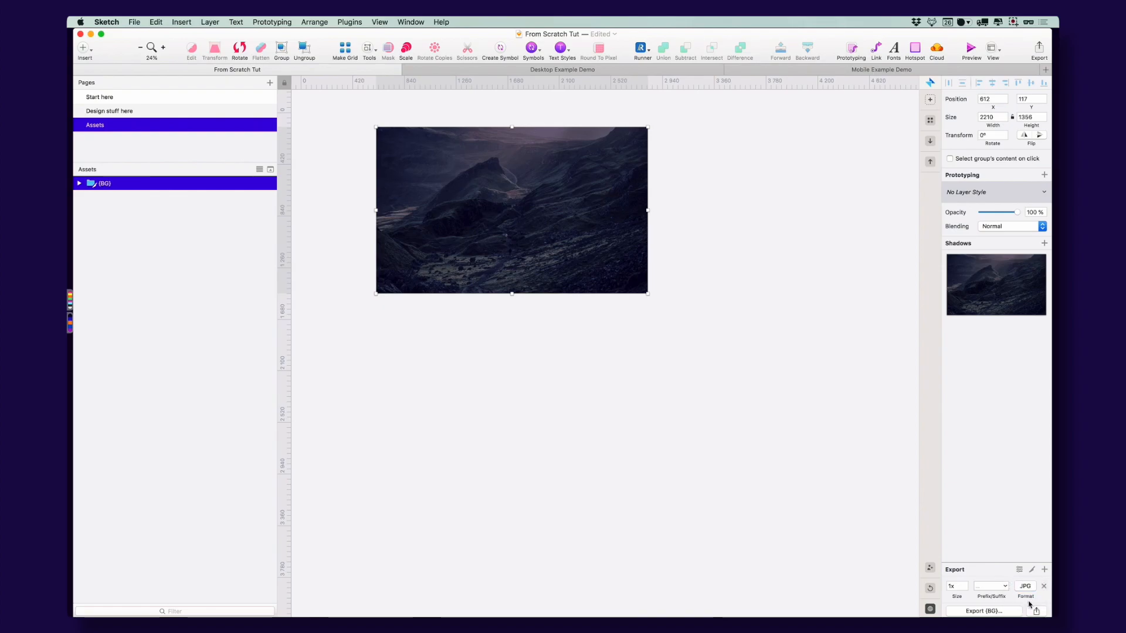
pyautogui.click(989, 611)
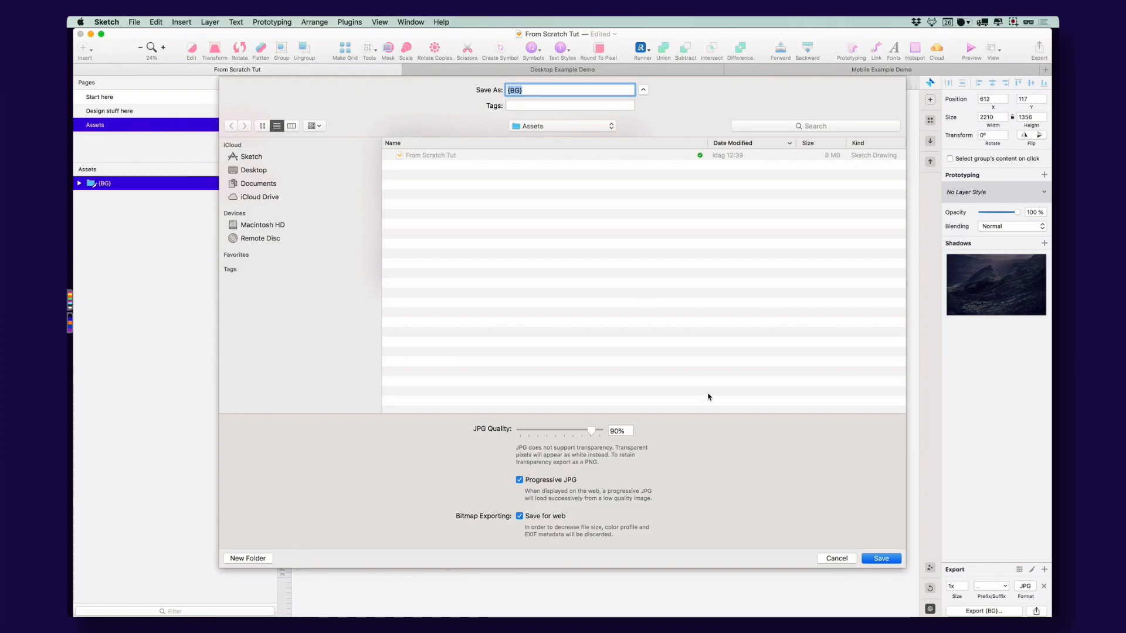
pyautogui.click(885, 559)
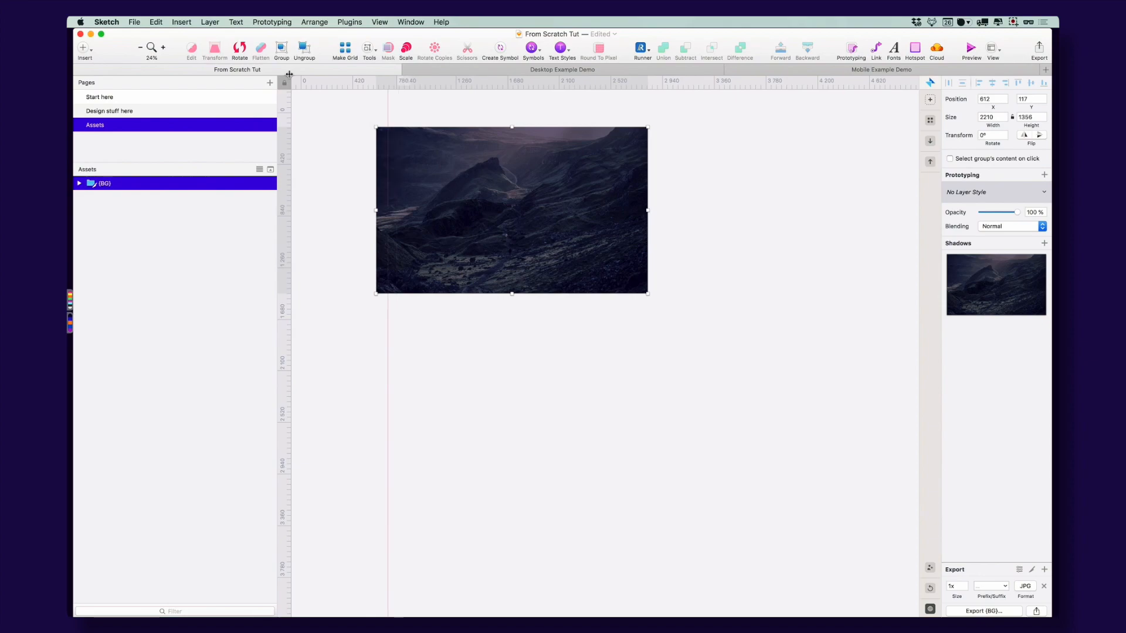
# Delete the {BG} group from the Start artboard on the Start here page
pyautogui.click(100, 97)
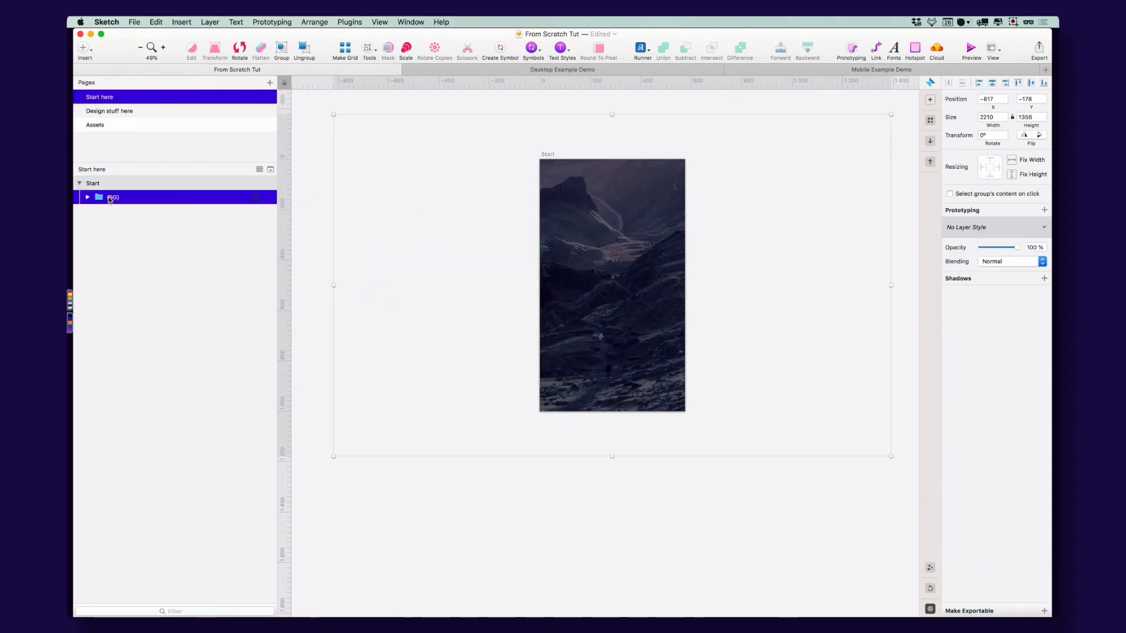
pyautogui.rightClick(98, 199)
pyautogui.click(261, 439)
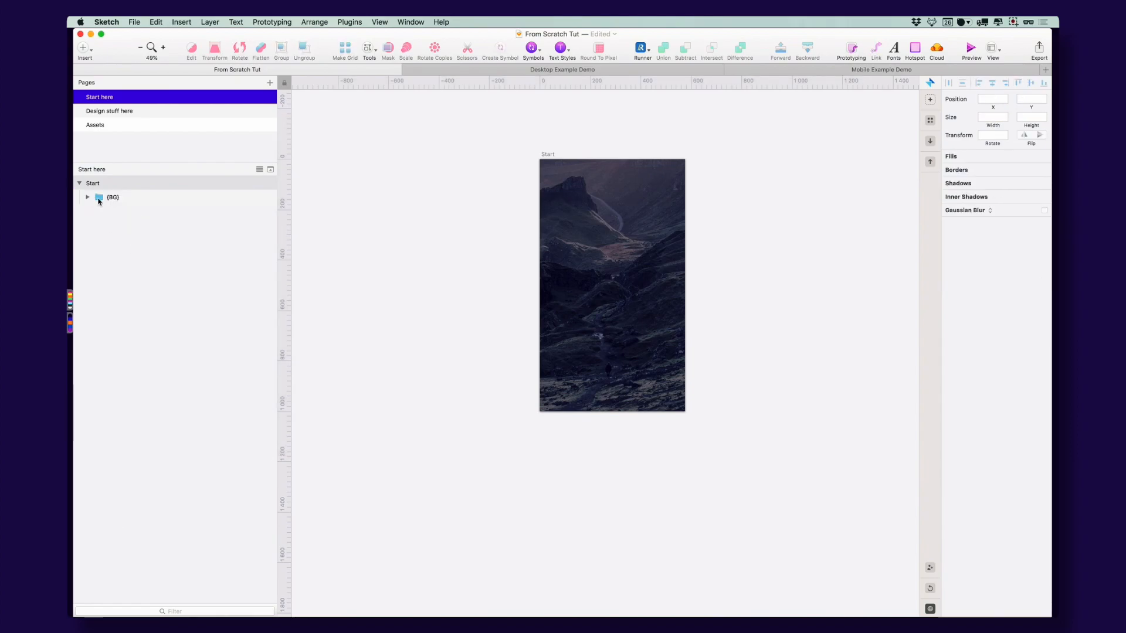
pyautogui.press('Delete')
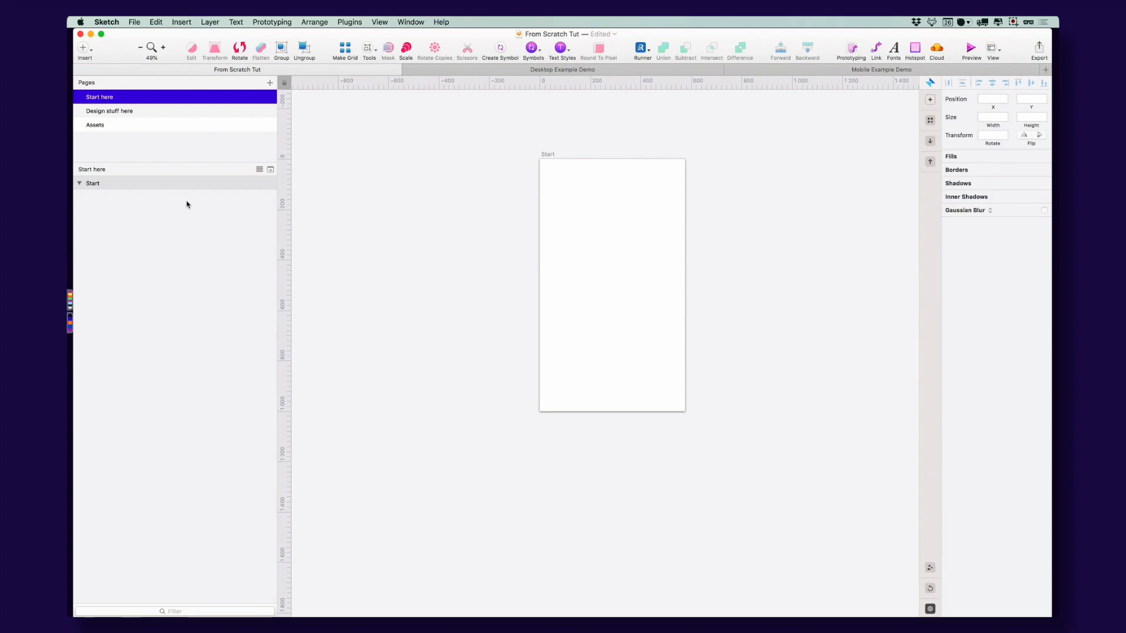
# Check the {BG} group in the mobile template on the Design stuff here page and save the document
pyautogui.click(123, 112)
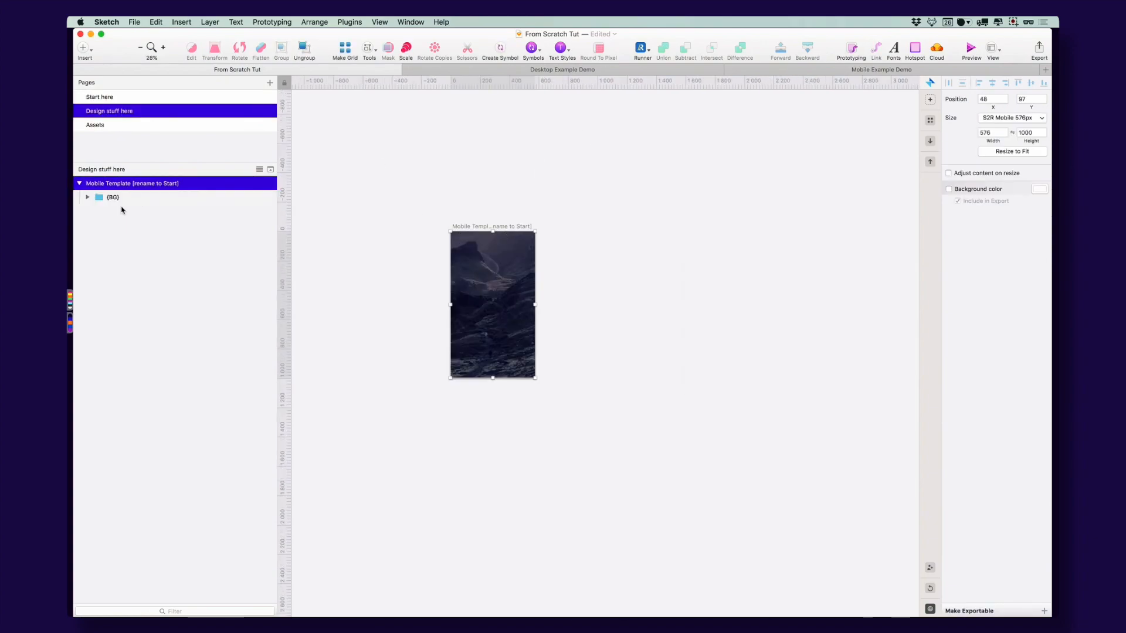
pyautogui.click(115, 197)
pyautogui.click(338, 177)
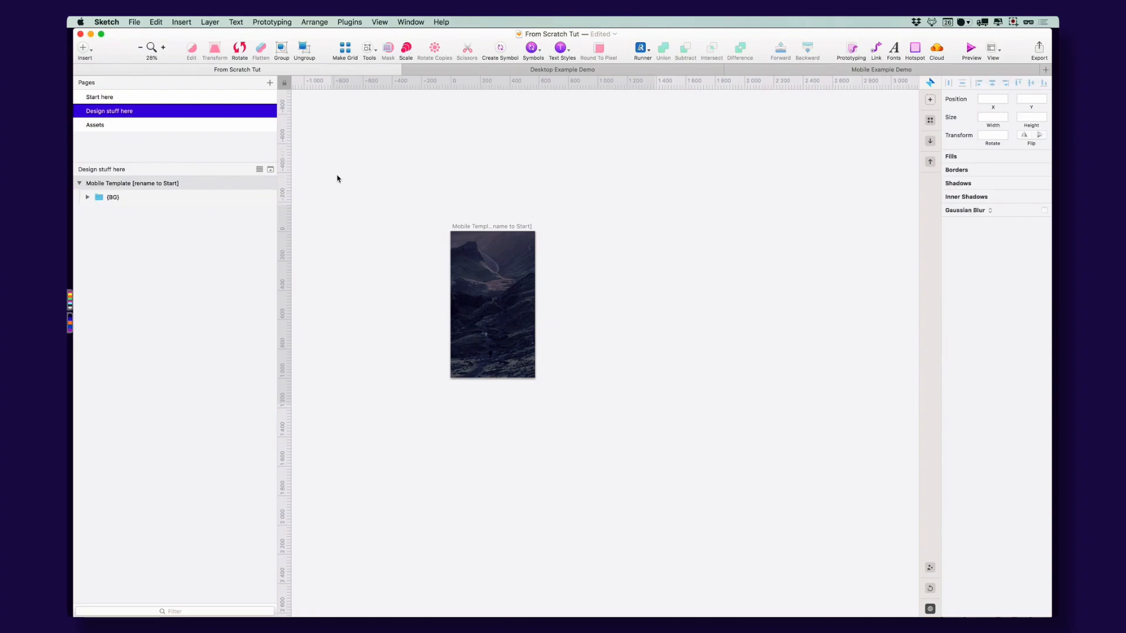
pyautogui.click(135, 21)
pyautogui.press('super+s')
# Switch to Finder and preview the exported {BG}.jpg in the Assets folder
pyautogui.press('super+Tab')
pyautogui.press('Tab')
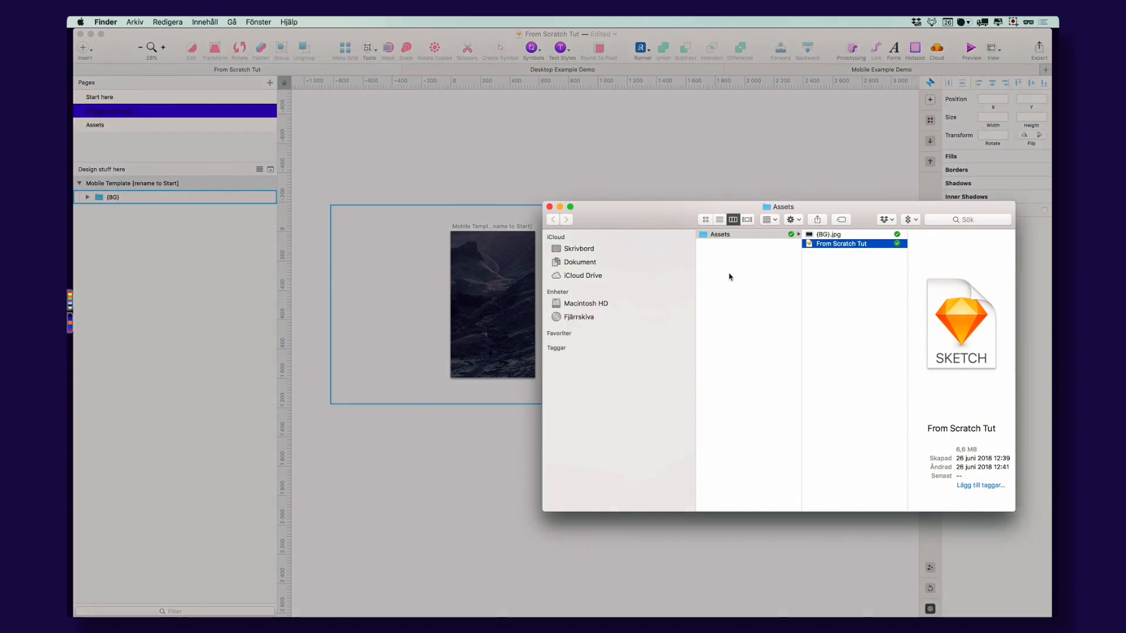
pyautogui.click(826, 236)
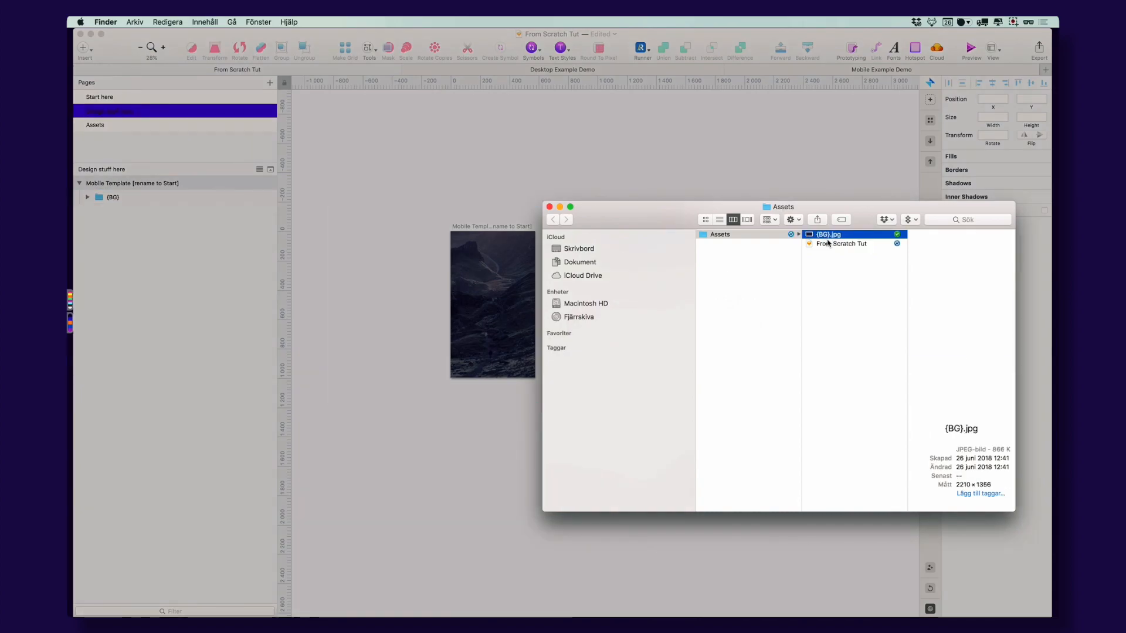
pyautogui.press('space')
pyautogui.press('space')
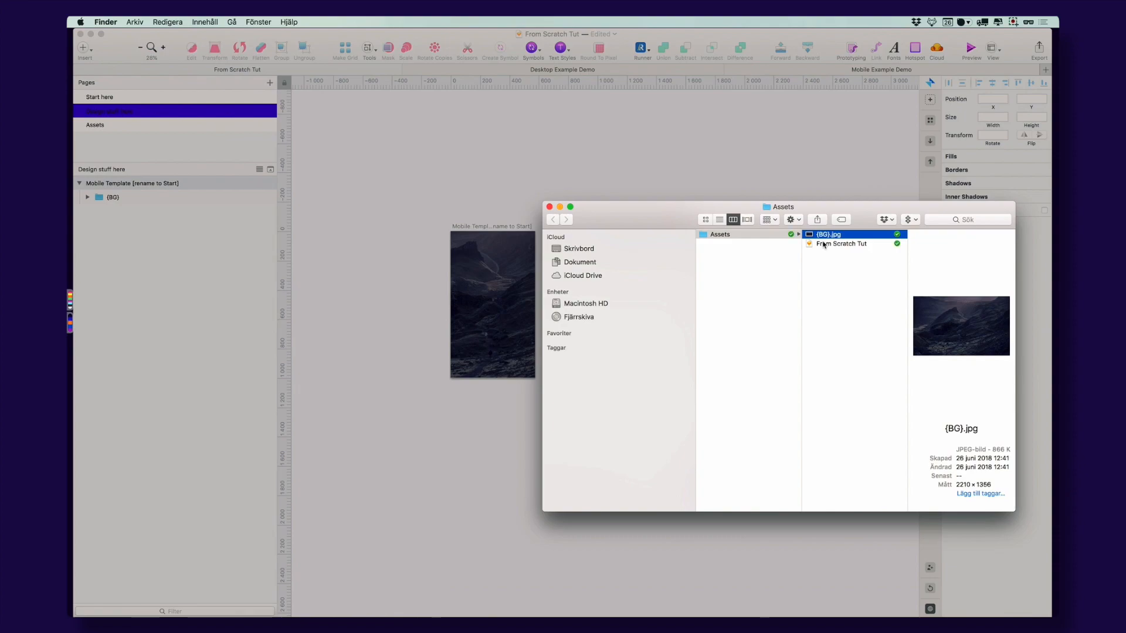
# Open the TinyPNG app and upload {BG}.jpg from the Finder window for compression
pyautogui.press('super+space')
pyautogui.write('tiny')
pyautogui.press('Return')
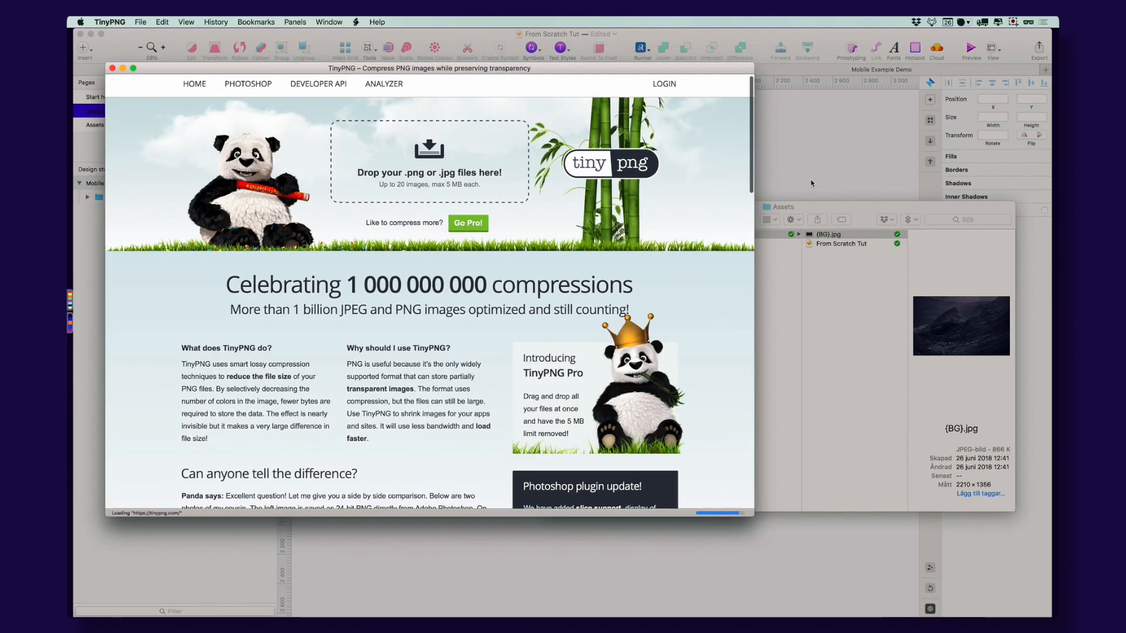
pyautogui.click(810, 234)
pyautogui.moveTo(810, 234); pyautogui.dragTo(411, 162)
pyautogui.click(311, 142)
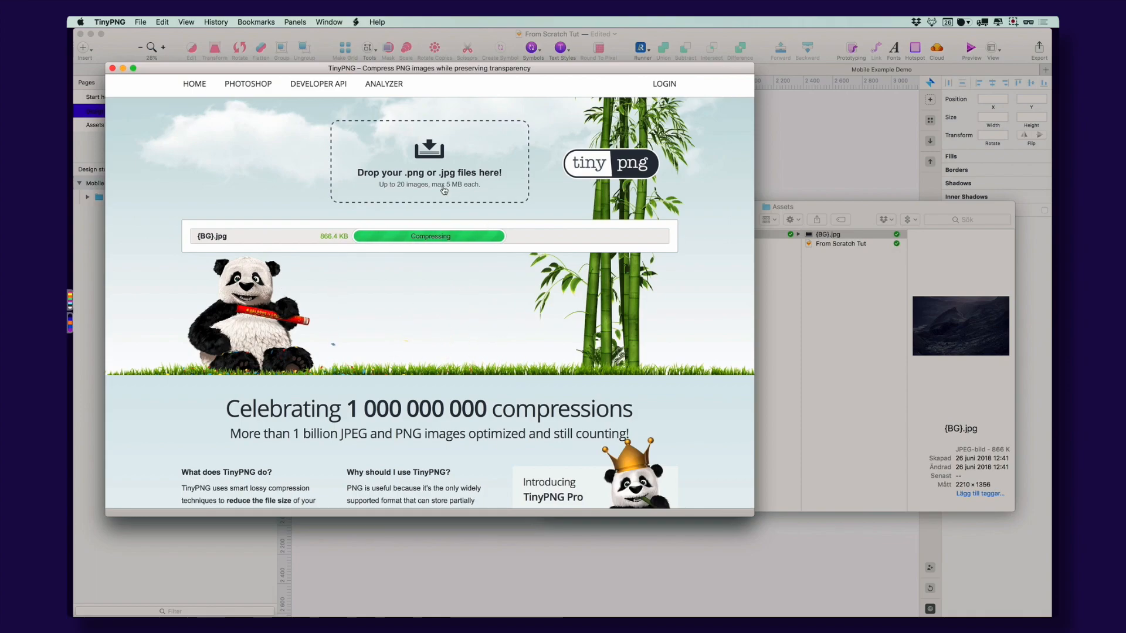
pyautogui.click(1013, 22)
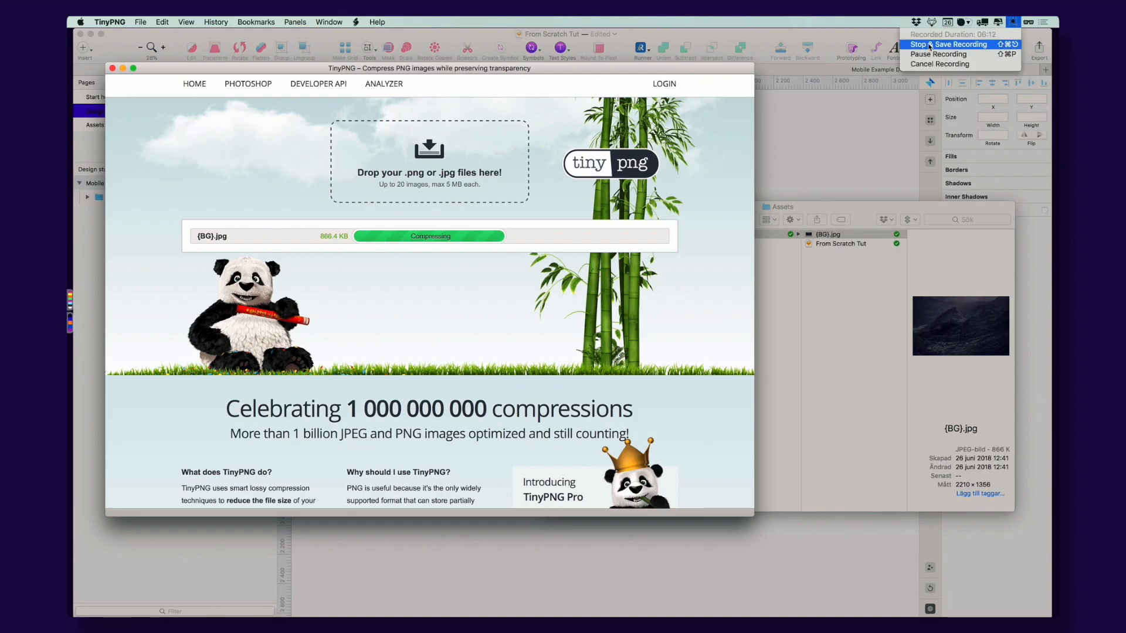
pyautogui.click(930, 46)
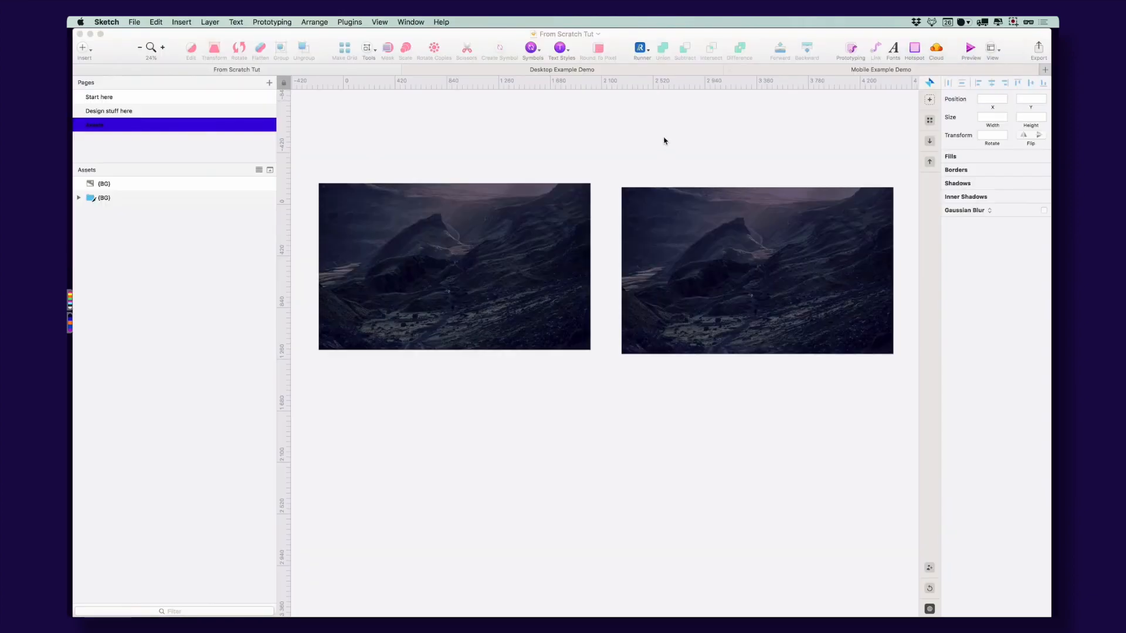
# Inspect the {BG} bitmap on the Assets page, then switch to TinyPNG and review the compression result and downloaded file
pyautogui.click(567, 149)
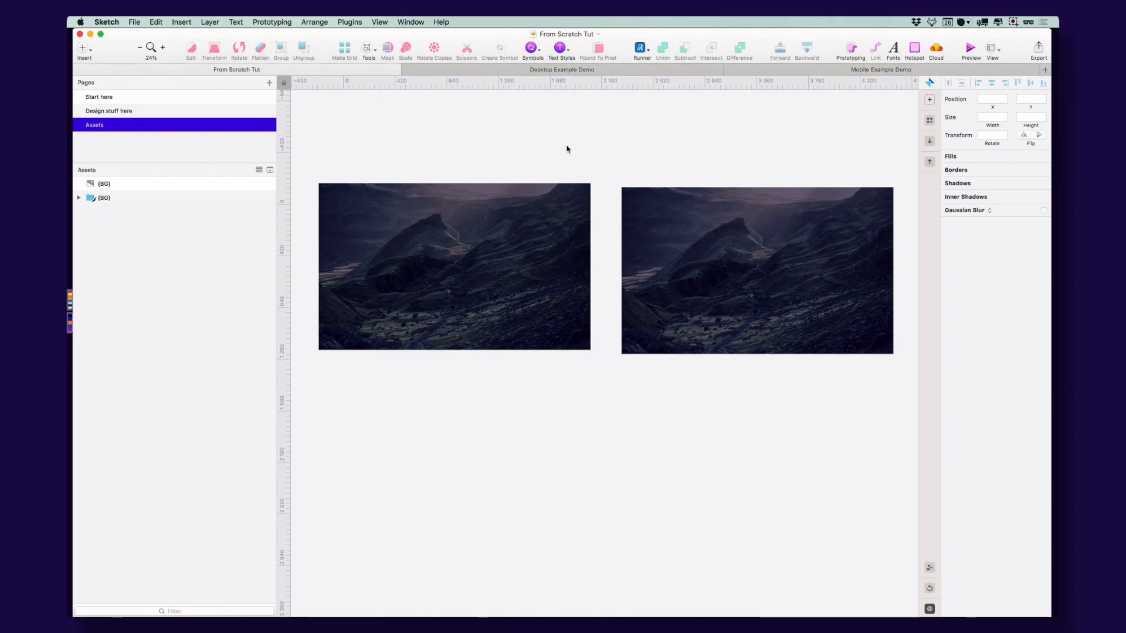
pyautogui.click(513, 218)
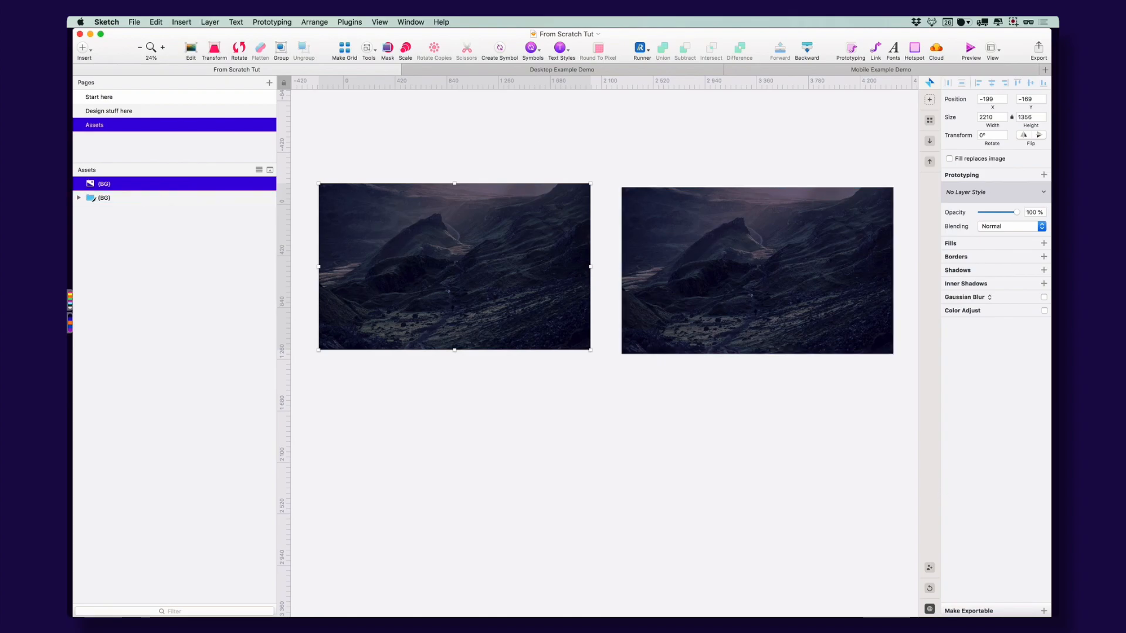
pyautogui.rightClick(932, 622)
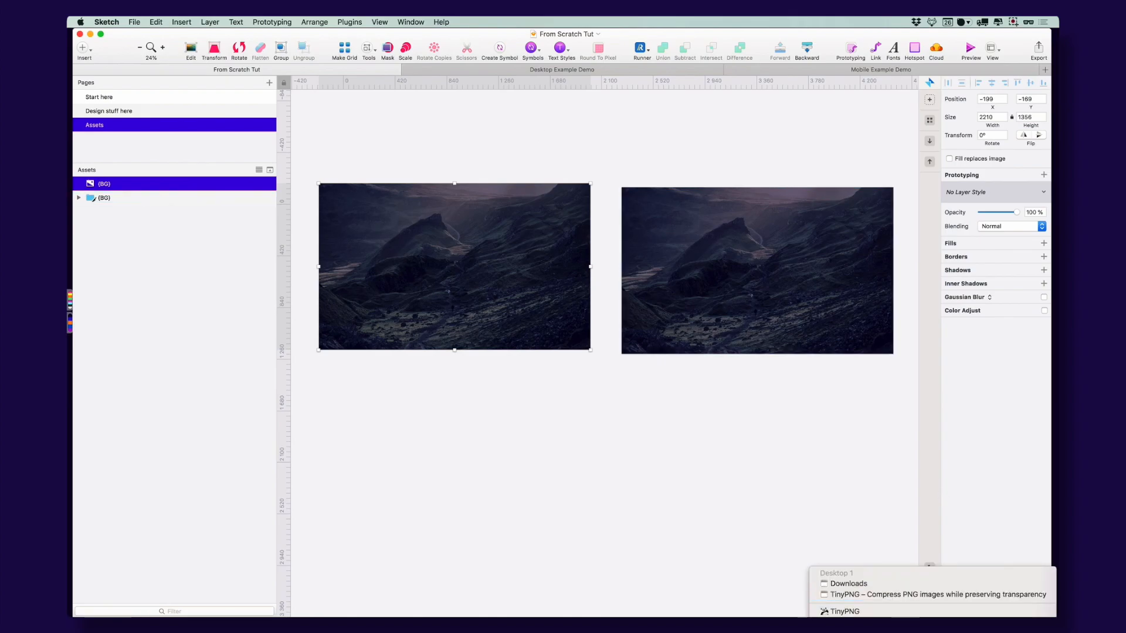
pyautogui.click(899, 595)
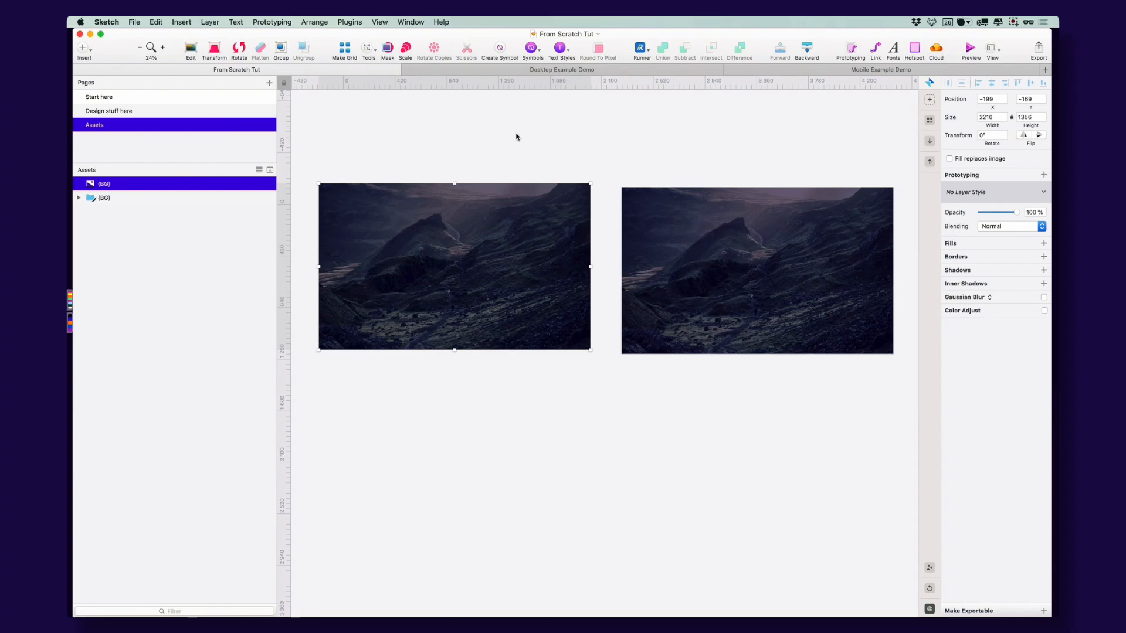
pyautogui.press('super+Tab')
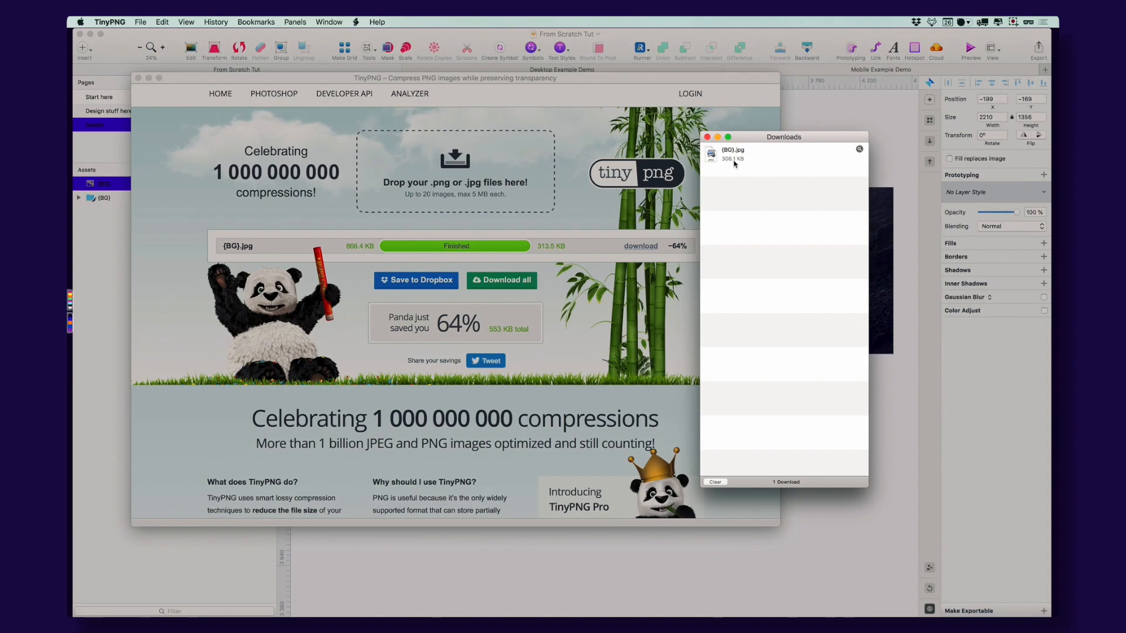
pyautogui.moveTo(742, 141); pyautogui.dragTo(749, 142)
pyautogui.click(819, 121)
# Return to Sketch and delete the original layered {BG} group from the Assets page, keeping the compressed bitmap
pyautogui.click(500, 199)
pyautogui.click(657, 195)
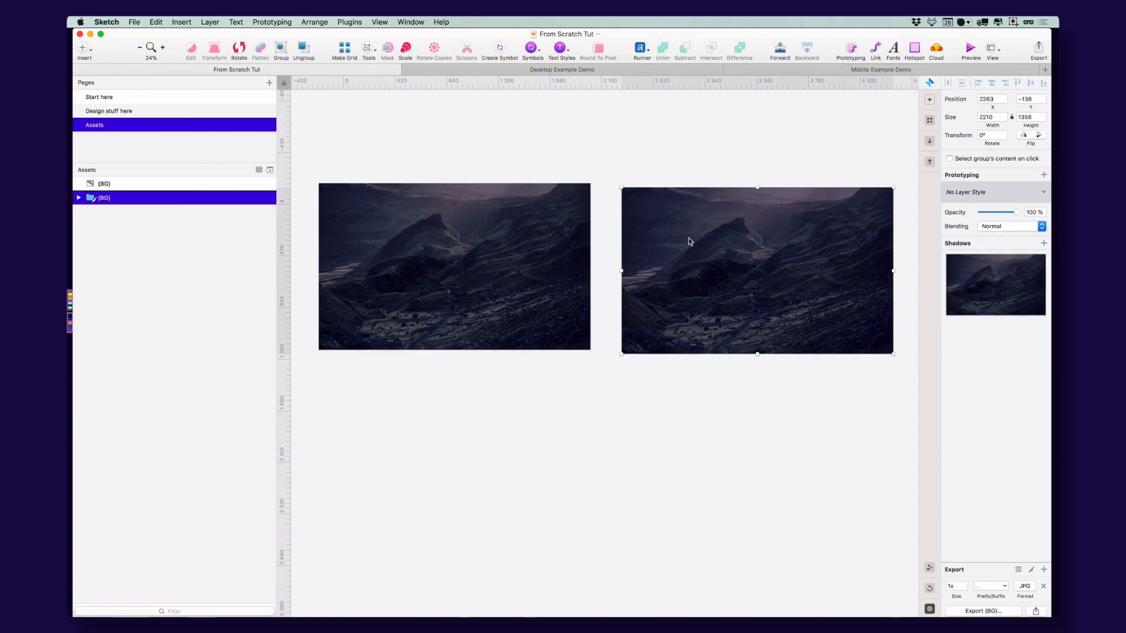
pyautogui.press('Delete')
# Copy the compressed {BG} bitmap from the Assets page into the Start artboard on the Start here page
pyautogui.click(477, 222)
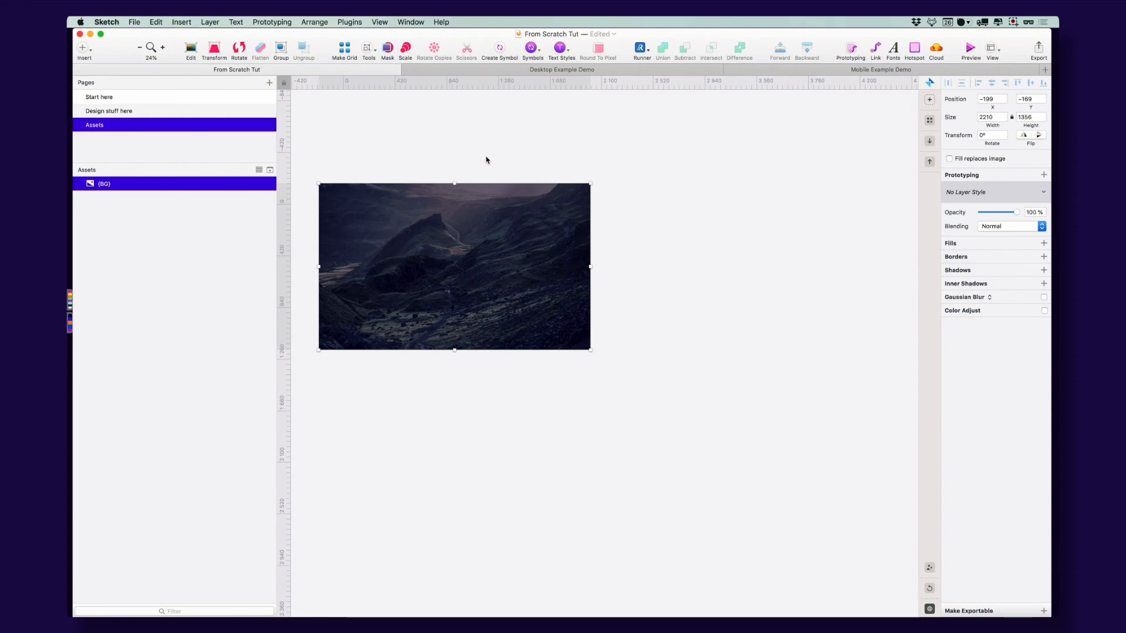
pyautogui.click(142, 111)
pyautogui.click(139, 97)
pyautogui.click(550, 156)
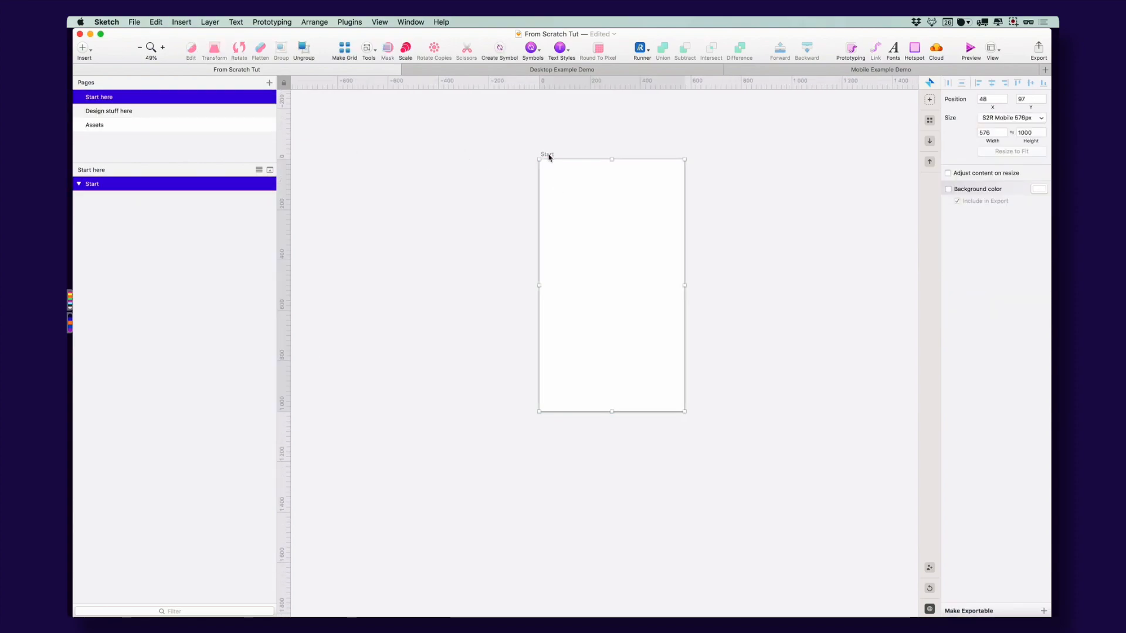
pyautogui.press('super+c')
pyautogui.press('super+v')
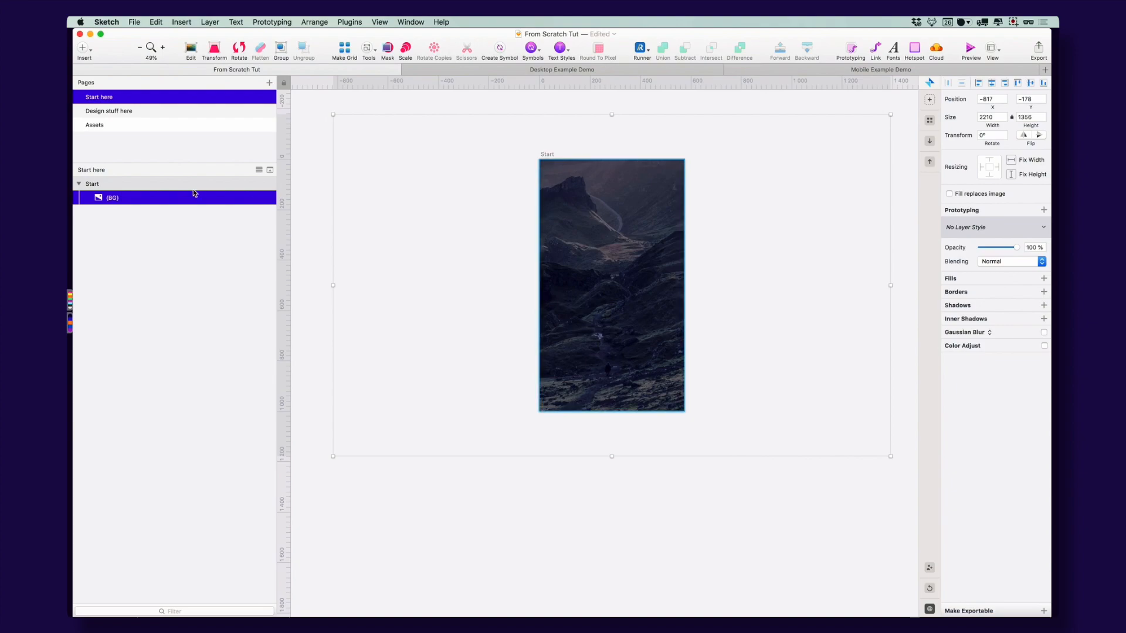
pyautogui.click(114, 212)
pyautogui.click(112, 199)
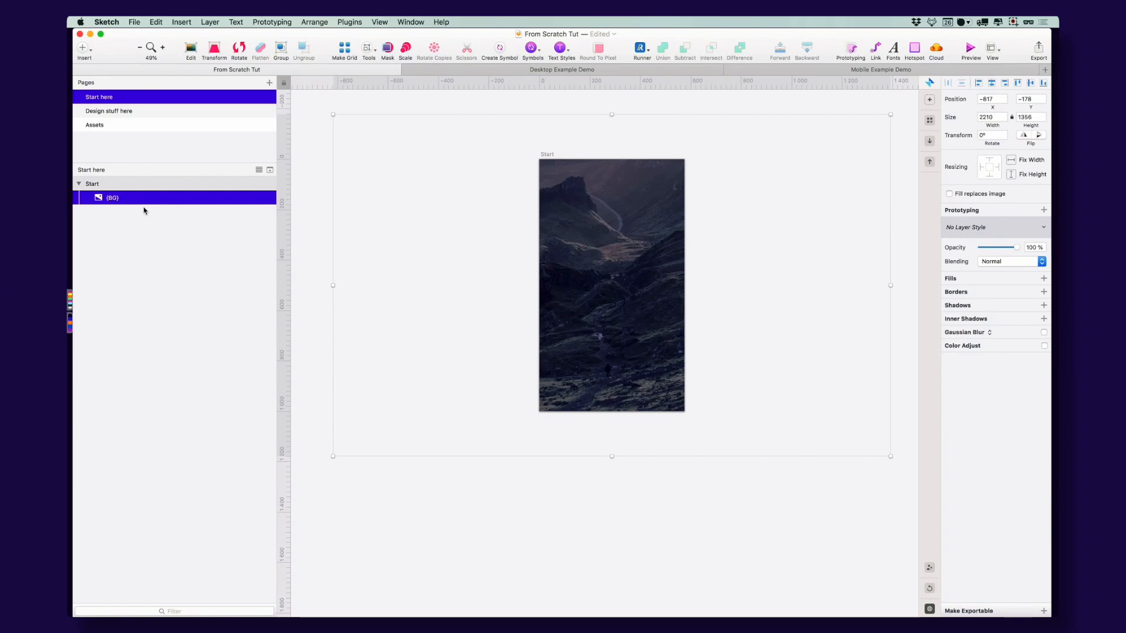
# Open the Mobile Example Demo document and copy the name of its {container-fluid} [vh100] group
pyautogui.click(796, 72)
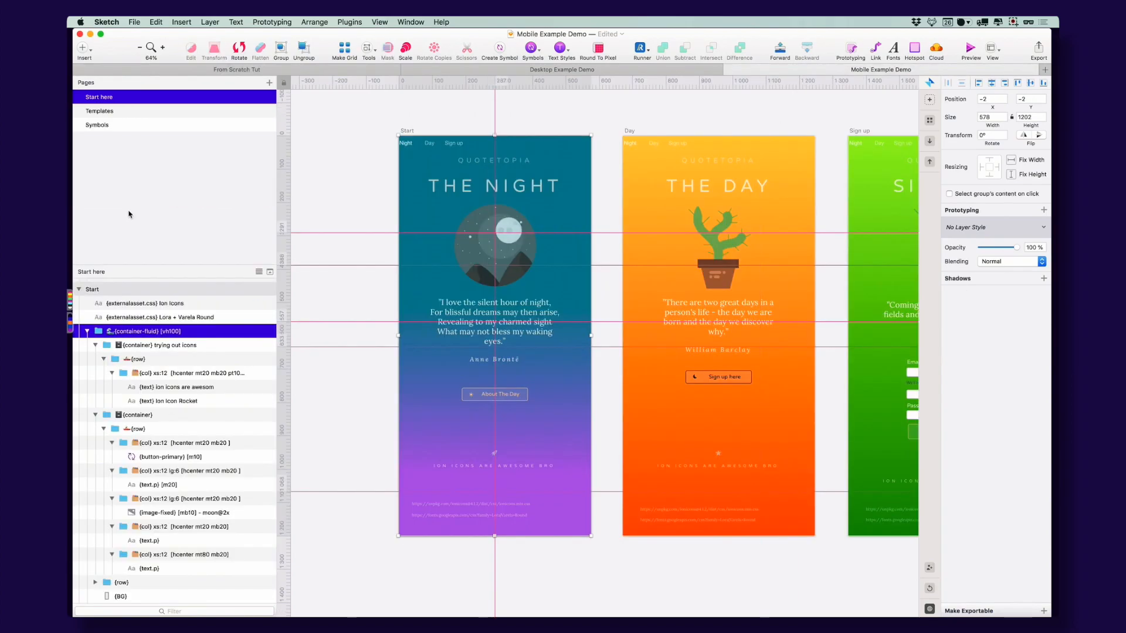
pyautogui.doubleClick(125, 334)
pyautogui.click(188, 331)
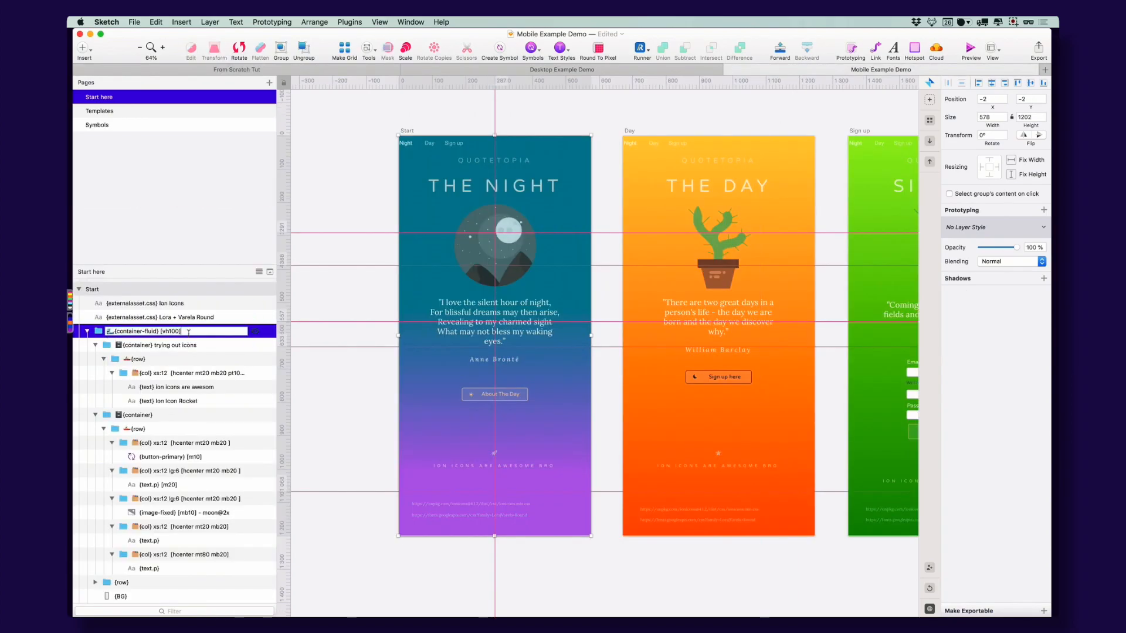
pyautogui.moveTo(182, 331); pyautogui.dragTo(107, 331)
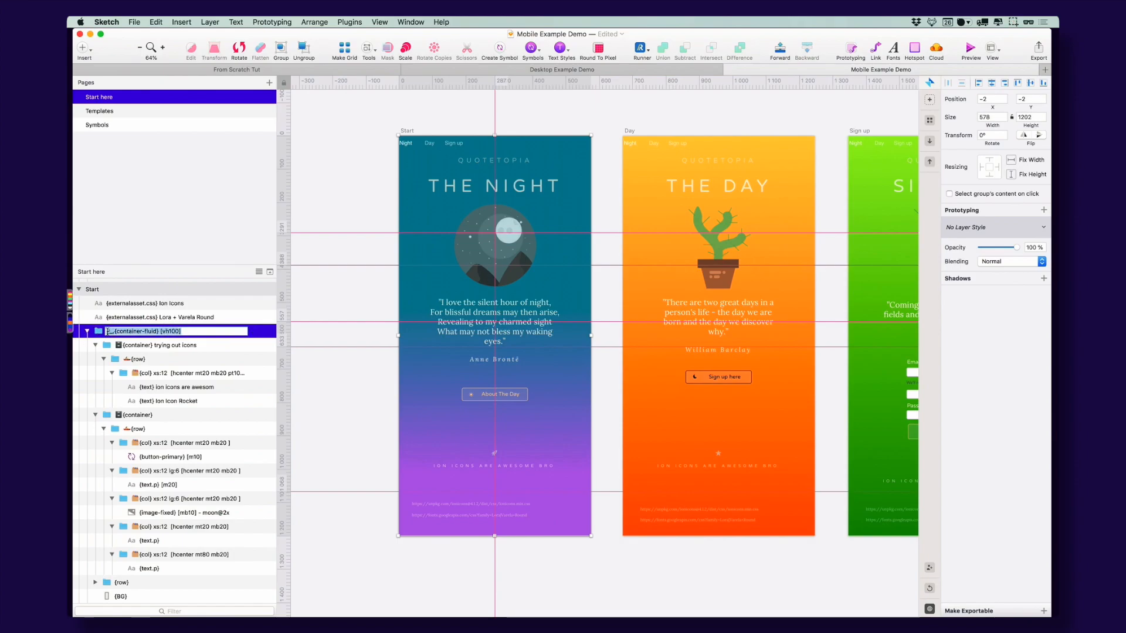
# Back in From Scratch Tut, group the {BG} bitmap, rename the group {container-fluid} [vh100] with the copied name and expand it
pyautogui.click(282, 70)
pyautogui.press('cmd+g')
pyautogui.doubleClick(114, 198)
pyautogui.press('cmd+v')
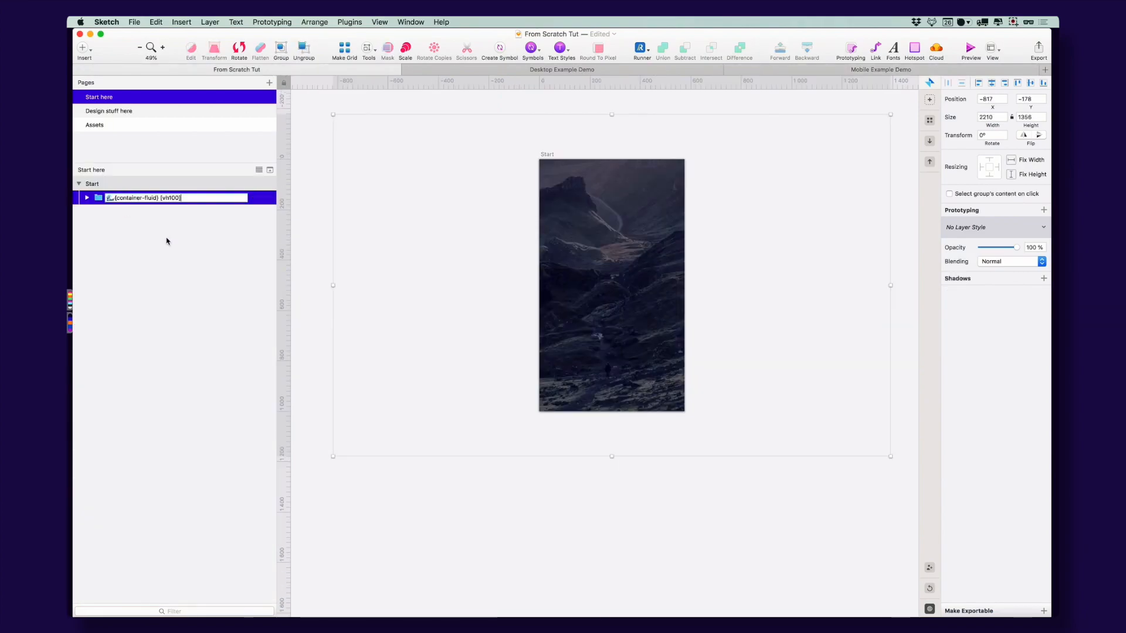
pyautogui.click(166, 241)
pyautogui.click(87, 198)
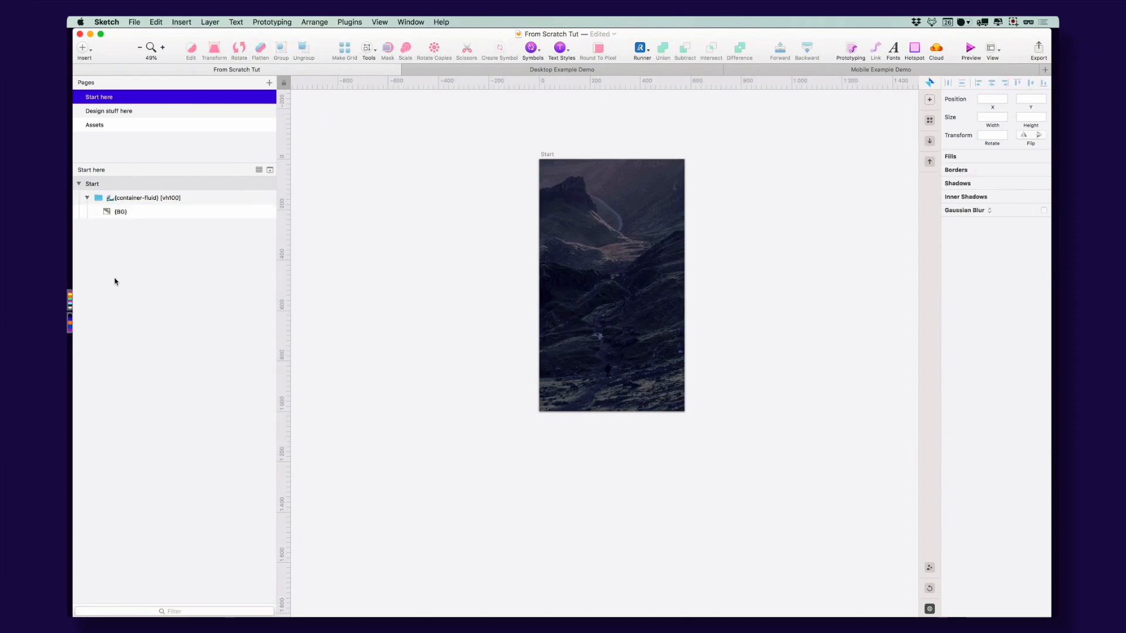
pyautogui.click(144, 200)
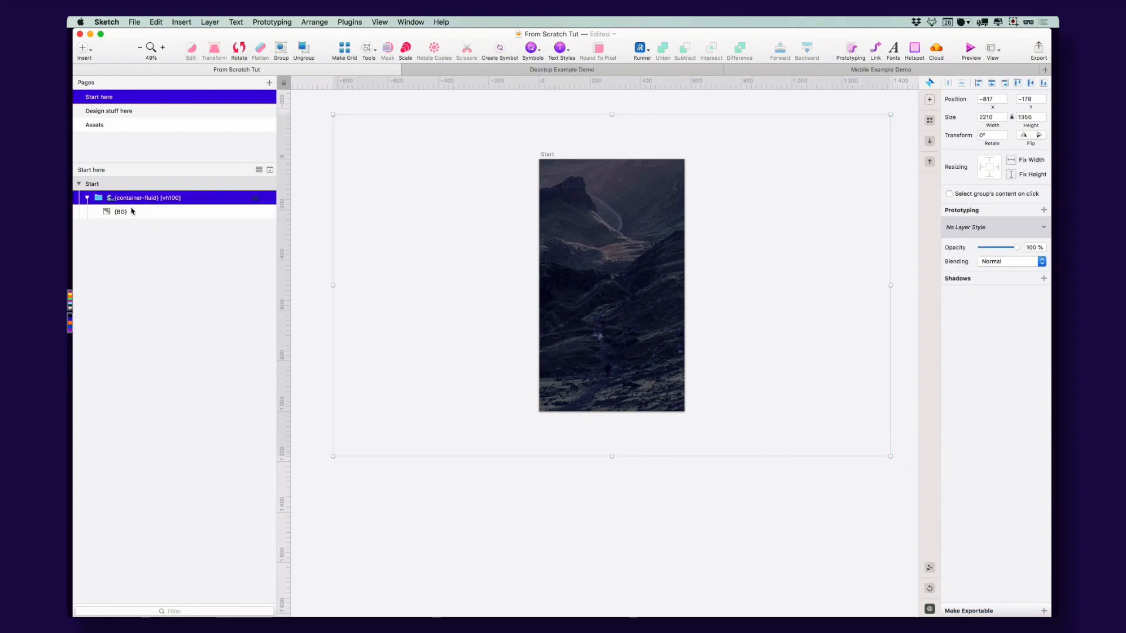
# Save the From Scratch Tut document, switch to the Sketch 2 React Preview App in Chrome and narrow the browser window
pyautogui.click(132, 212)
pyautogui.click(153, 206)
pyautogui.click(324, 158)
pyautogui.press('super+Tab')
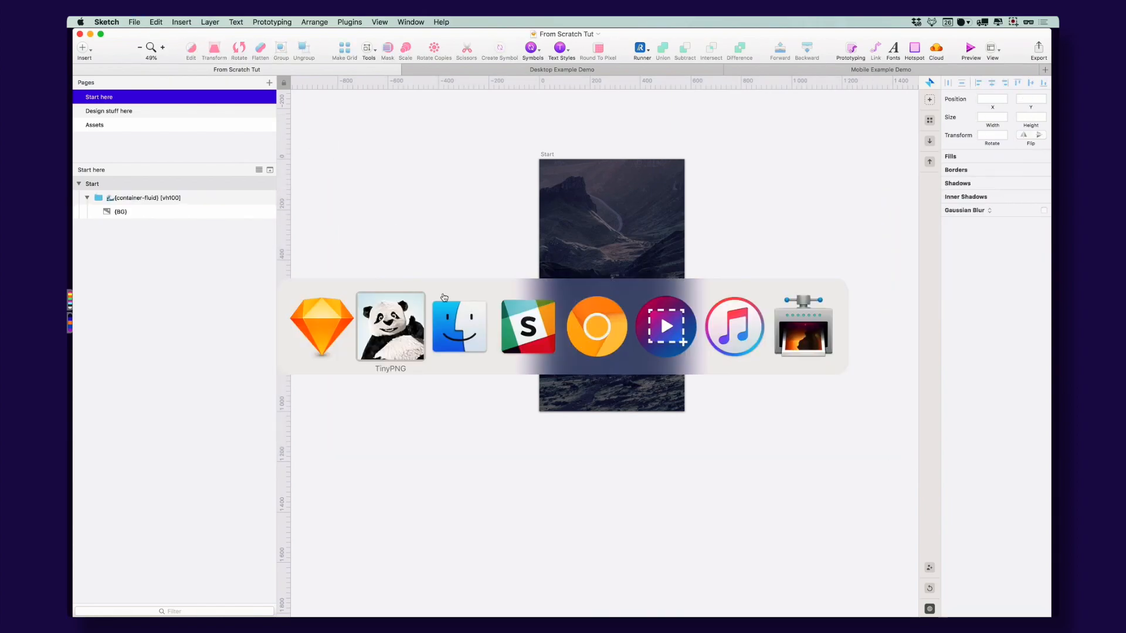
pyautogui.click(608, 328)
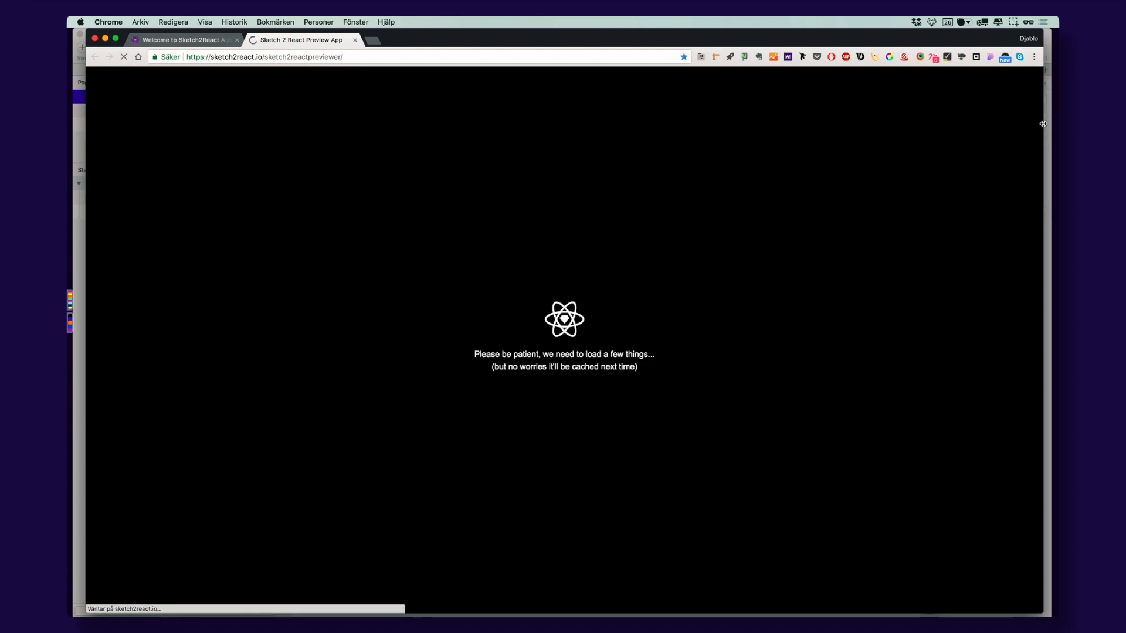
pyautogui.moveTo(1044, 120); pyautogui.dragTo(603, 116)
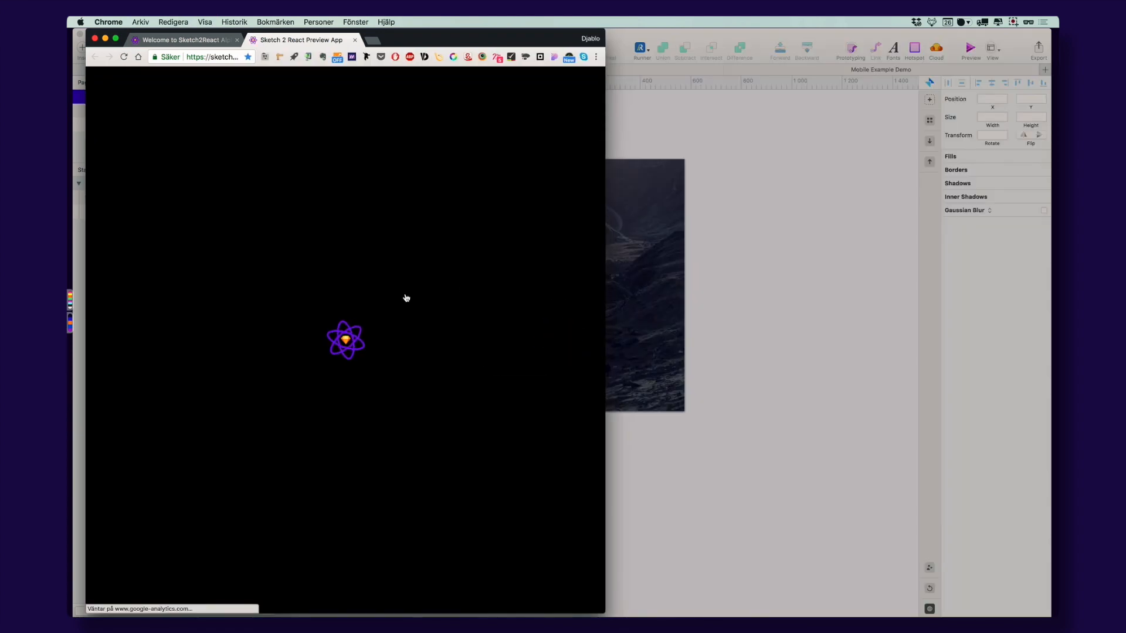
# In Finder, locate From Scratch Tut in the Assets folder and load the file into the Sketch 2 React Preview App
pyautogui.press('super+Tab')
pyautogui.click(537, 327)
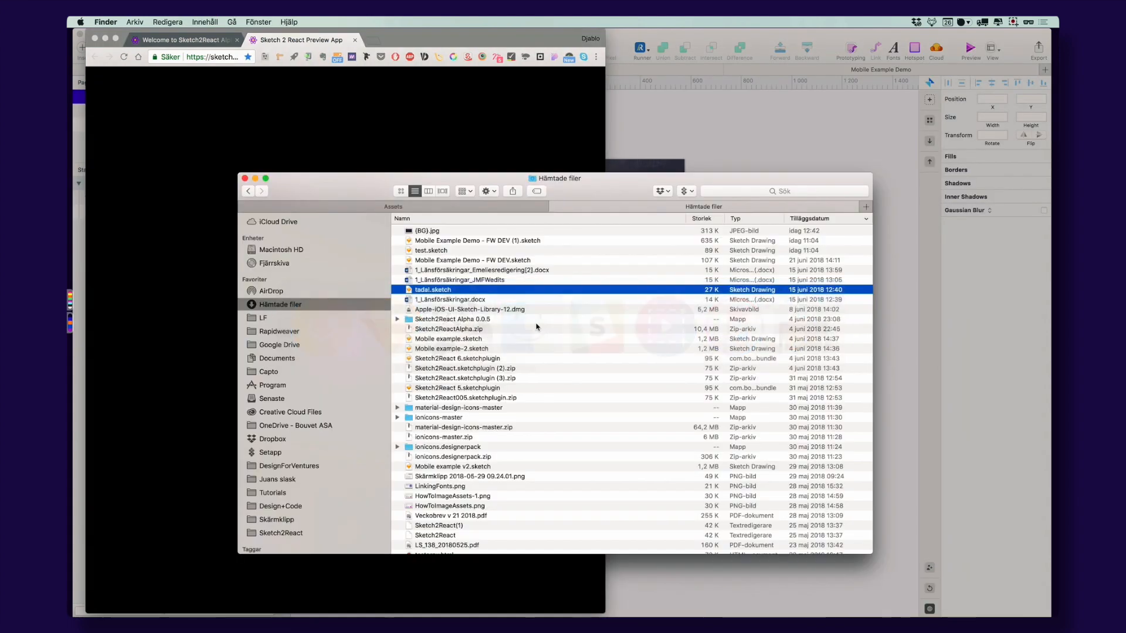
pyautogui.click(496, 243)
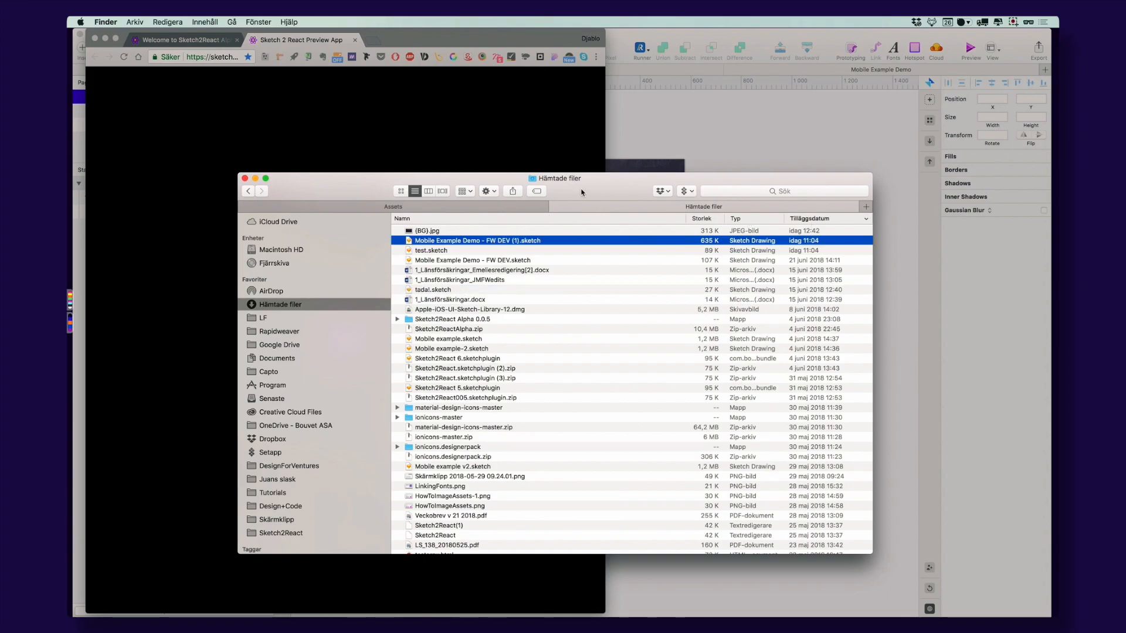
pyautogui.moveTo(582, 192); pyautogui.dragTo(719, 194)
pyautogui.click(568, 210)
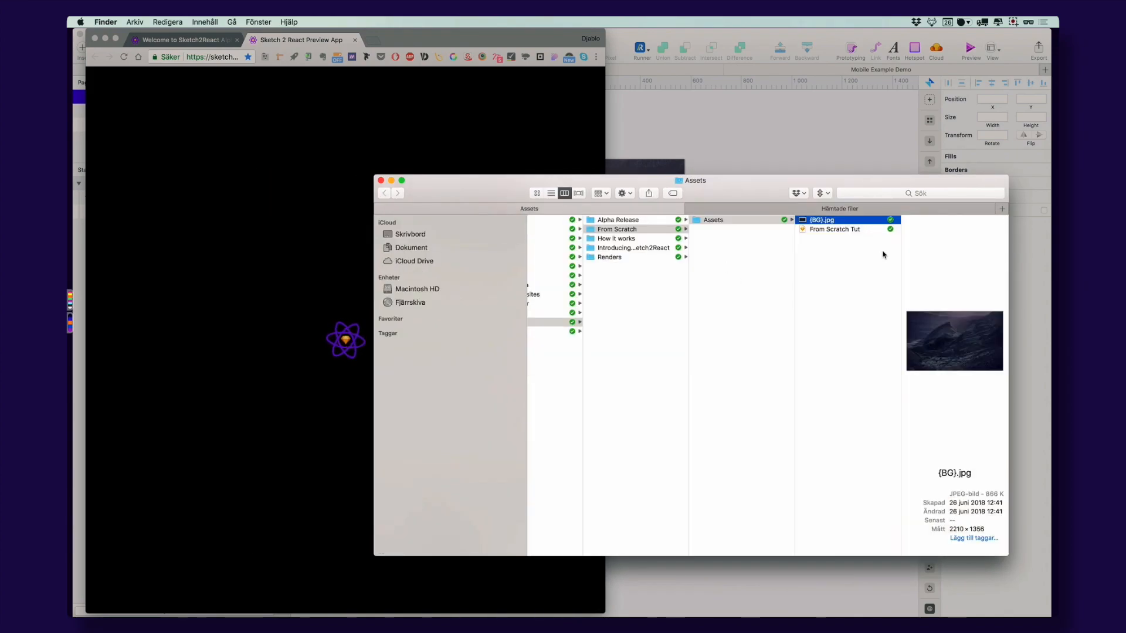
pyautogui.click(852, 229)
pyautogui.moveTo(802, 228); pyautogui.dragTo(352, 123)
pyautogui.click(351, 122)
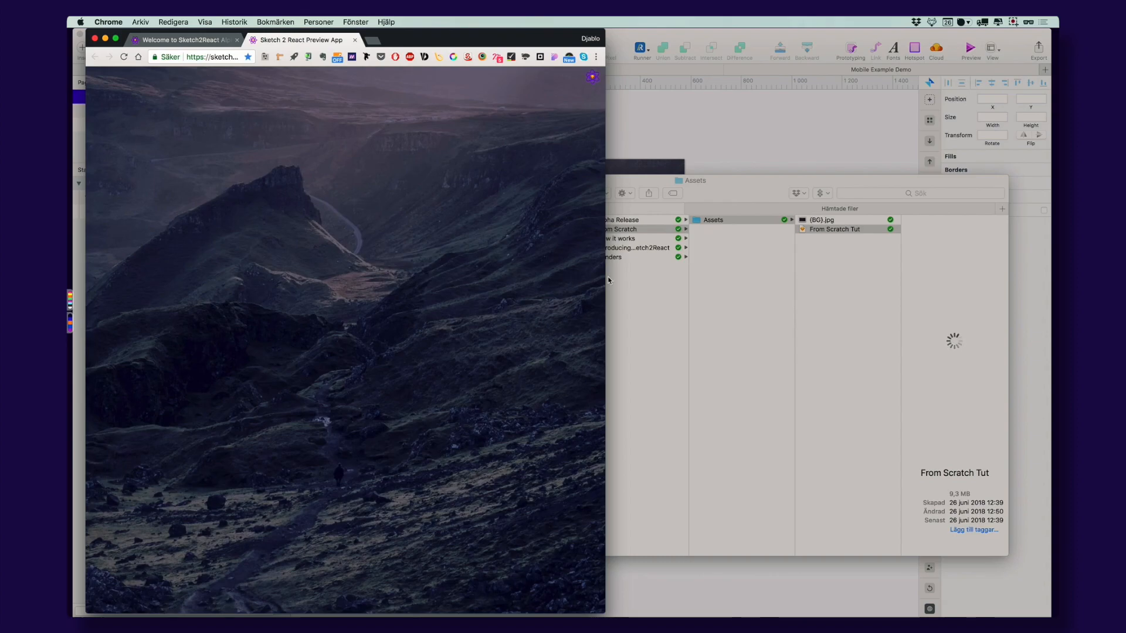
# Widen the preview window in stages to check how the background scales, and go back to the {BG} layer in Sketch
pyautogui.moveTo(607, 277)
pyautogui.mouseDown()
pyautogui.moveTo(873, 276)
pyautogui.moveTo(223, 258)
pyautogui.moveTo(1054, 297)
pyautogui.moveTo(365, 297)
pyautogui.moveTo(792, 299)
pyautogui.moveTo(945, 326)
pyautogui.moveTo(679, 322)
pyautogui.mouseUp()
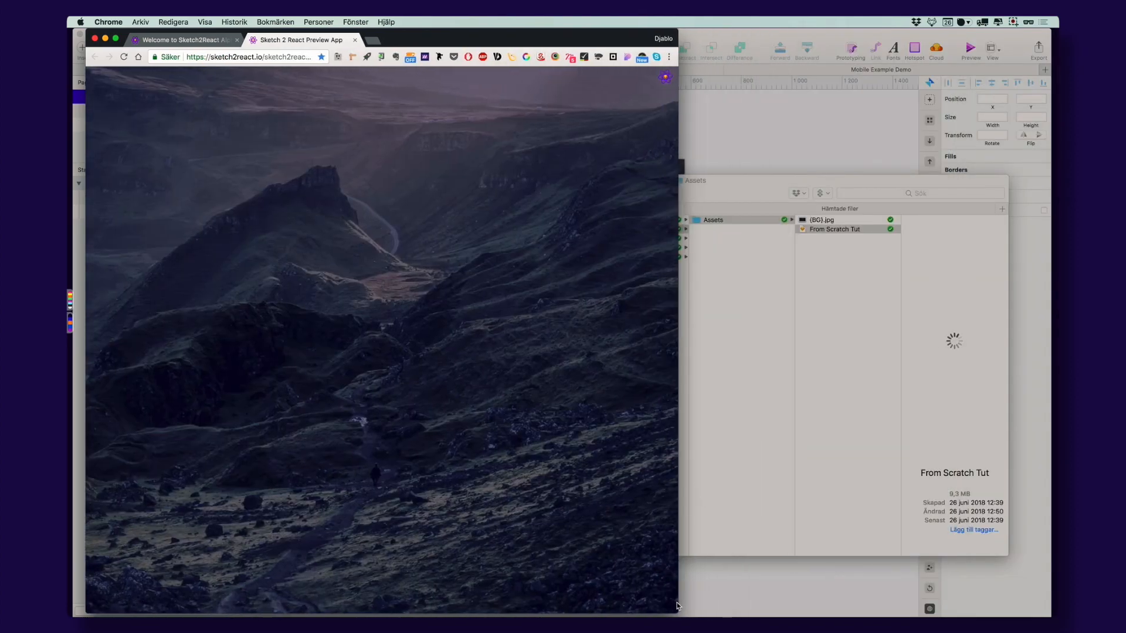
pyautogui.moveTo(677, 609)
pyautogui.mouseDown()
pyautogui.moveTo(395, 372)
pyautogui.moveTo(375, 415)
pyautogui.moveTo(427, 523)
pyautogui.moveTo(753, 560)
pyautogui.moveTo(763, 601)
pyautogui.moveTo(819, 570)
pyautogui.moveTo(440, 533)
pyautogui.moveTo(1056, 527)
pyautogui.moveTo(1010, 610)
pyautogui.moveTo(740, 601)
pyautogui.moveTo(446, 564)
pyautogui.moveTo(456, 566)
pyautogui.moveTo(286, 572)
pyautogui.moveTo(1045, 595)
pyautogui.mouseUp()
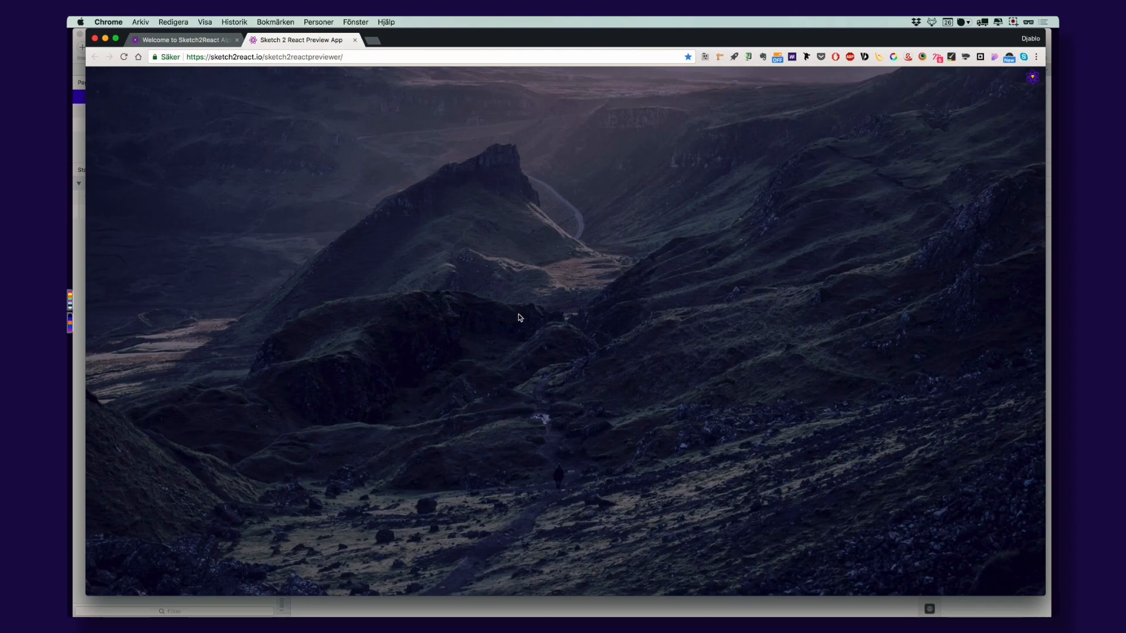
pyautogui.press('super+Tab')
pyautogui.click(462, 326)
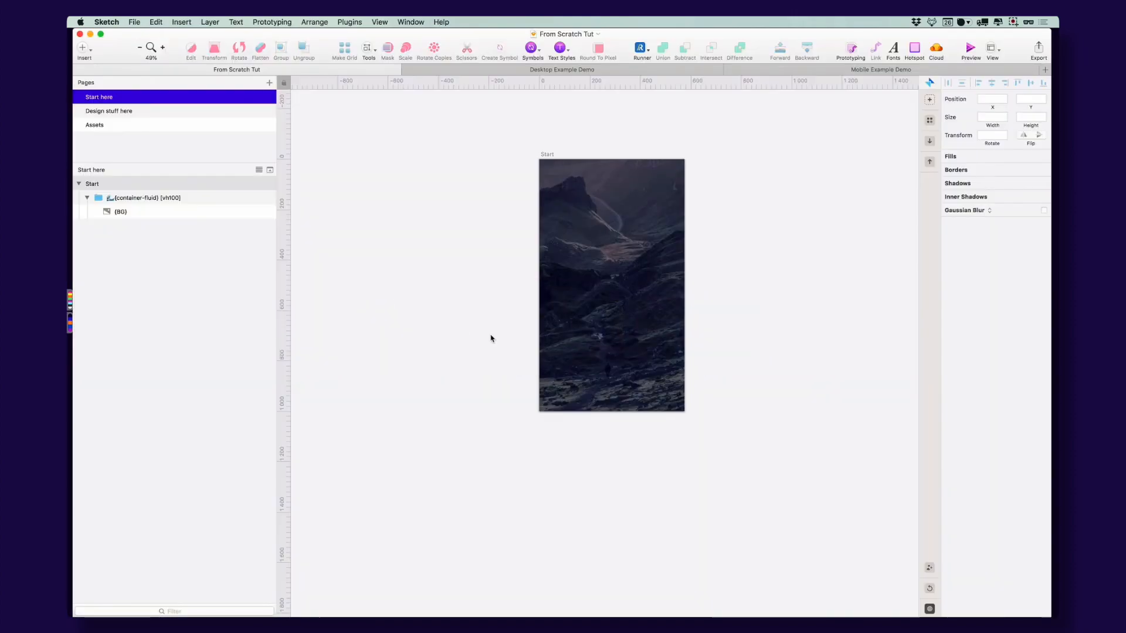
pyautogui.click(134, 198)
pyautogui.click(142, 213)
pyautogui.hscroll(3, 601, 178)
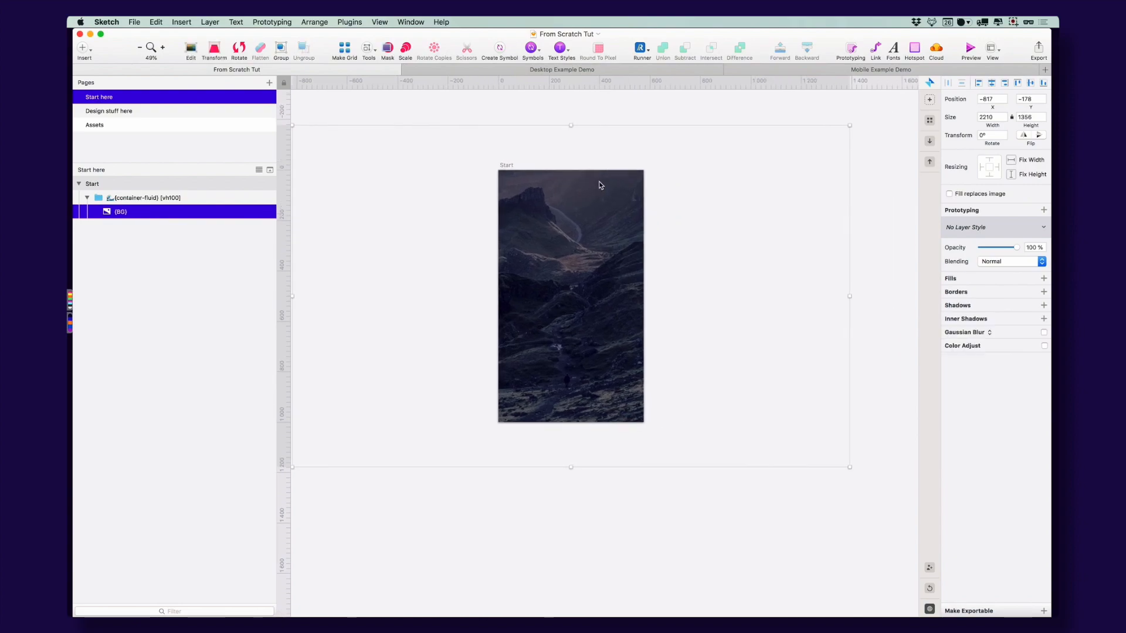
# Launch SkyFonts and view its list of installed fonts
pyautogui.press('super+space')
pyautogui.write('skyf')
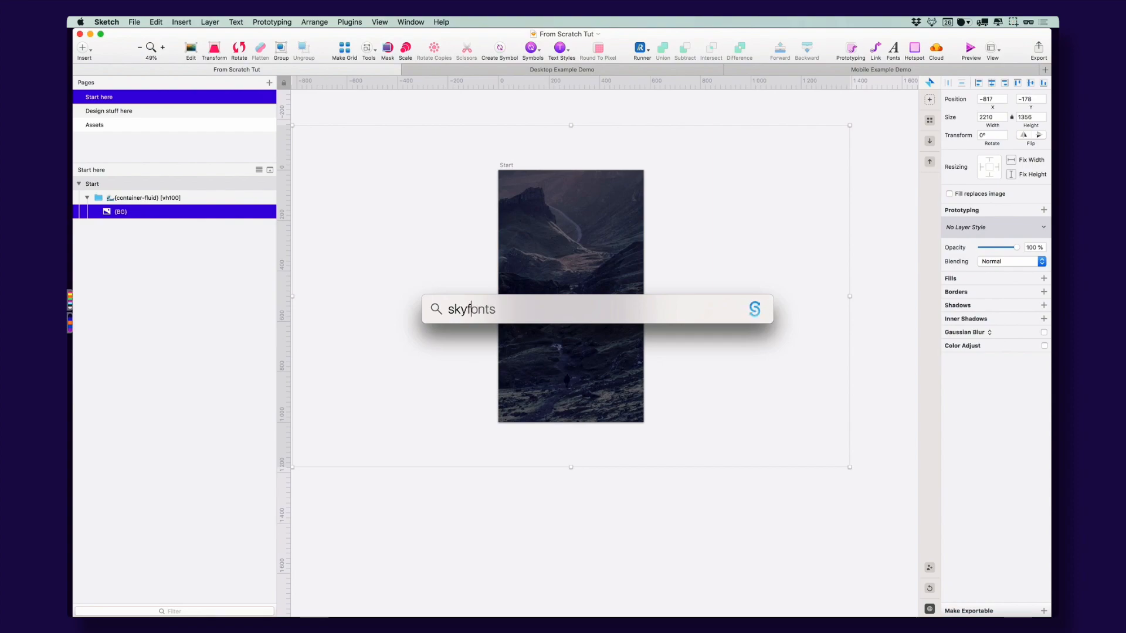
pyautogui.press('Return')
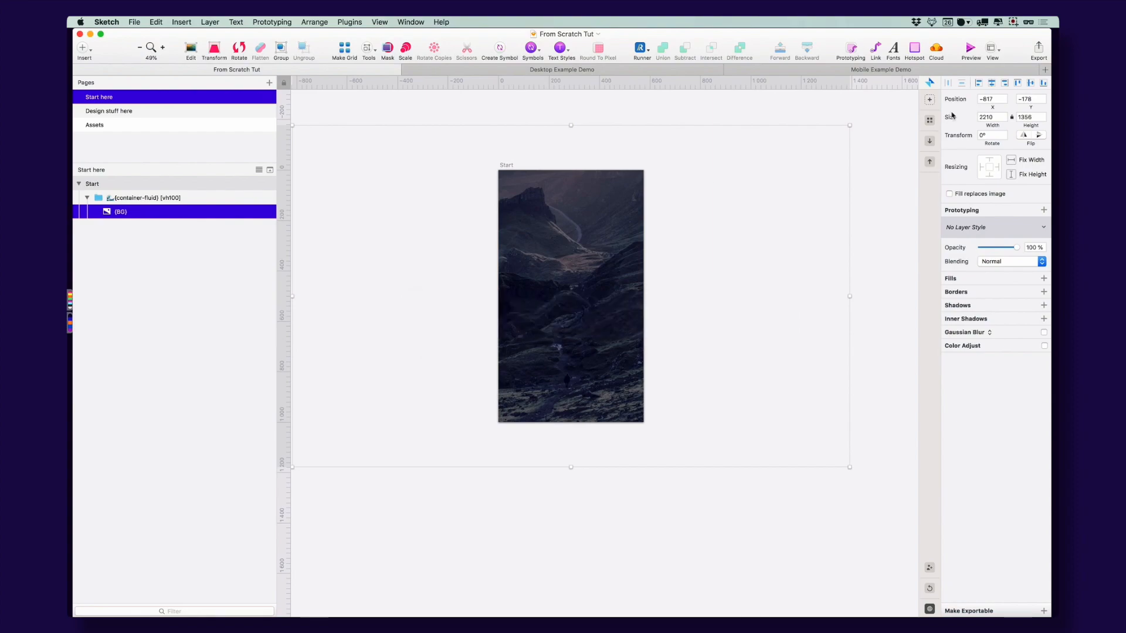
pyautogui.click(1029, 23)
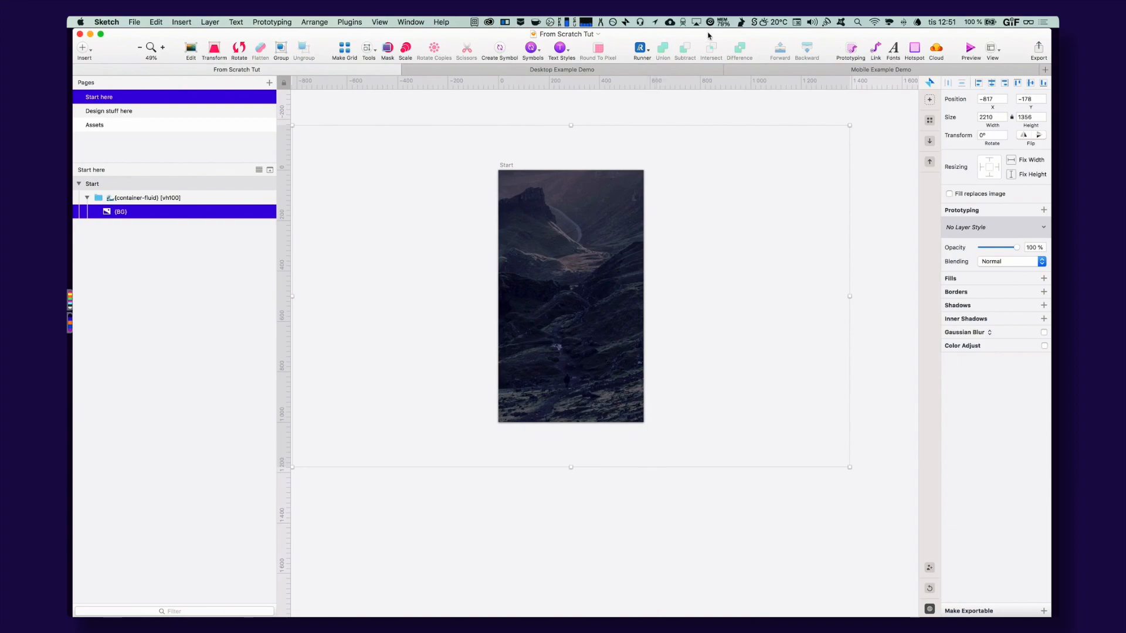
pyautogui.click(1035, 24)
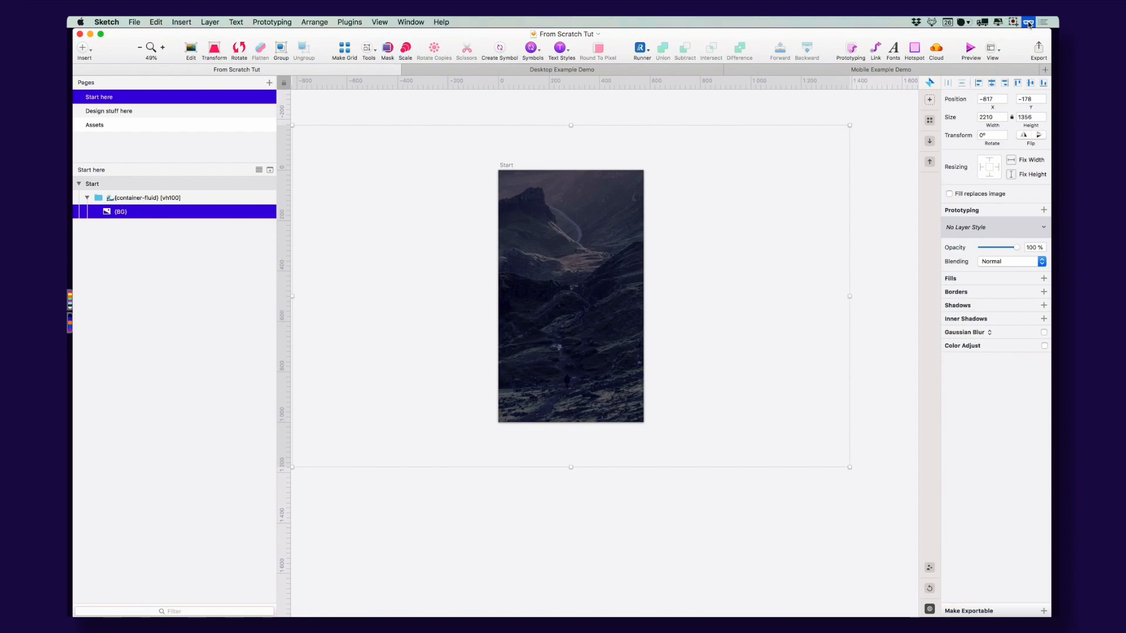
pyautogui.click(1029, 24)
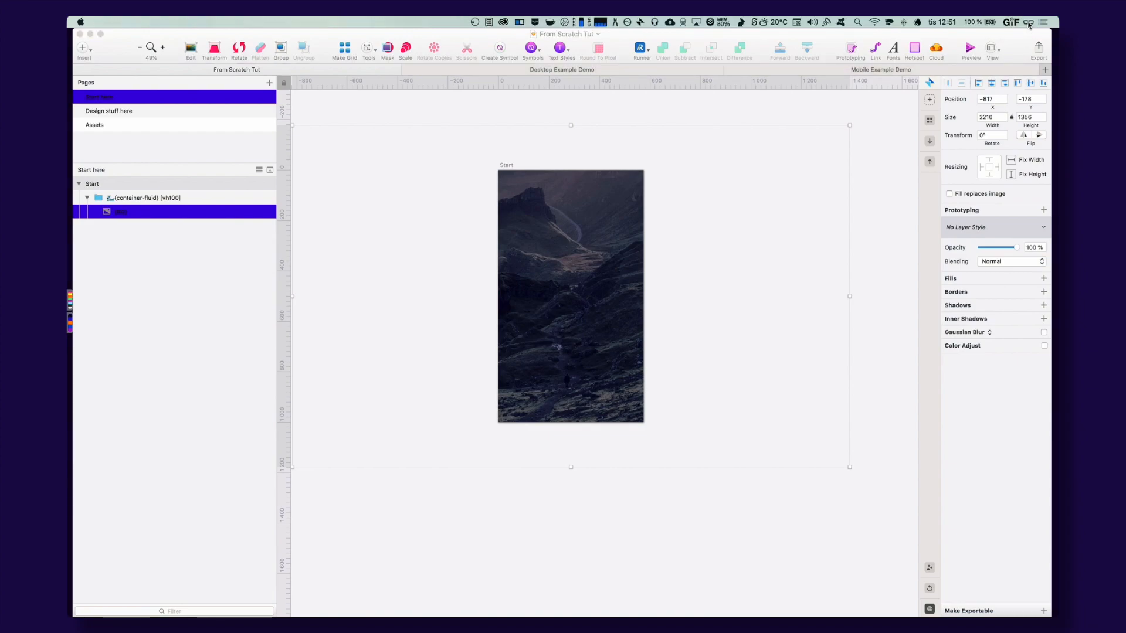
pyautogui.click(1029, 24)
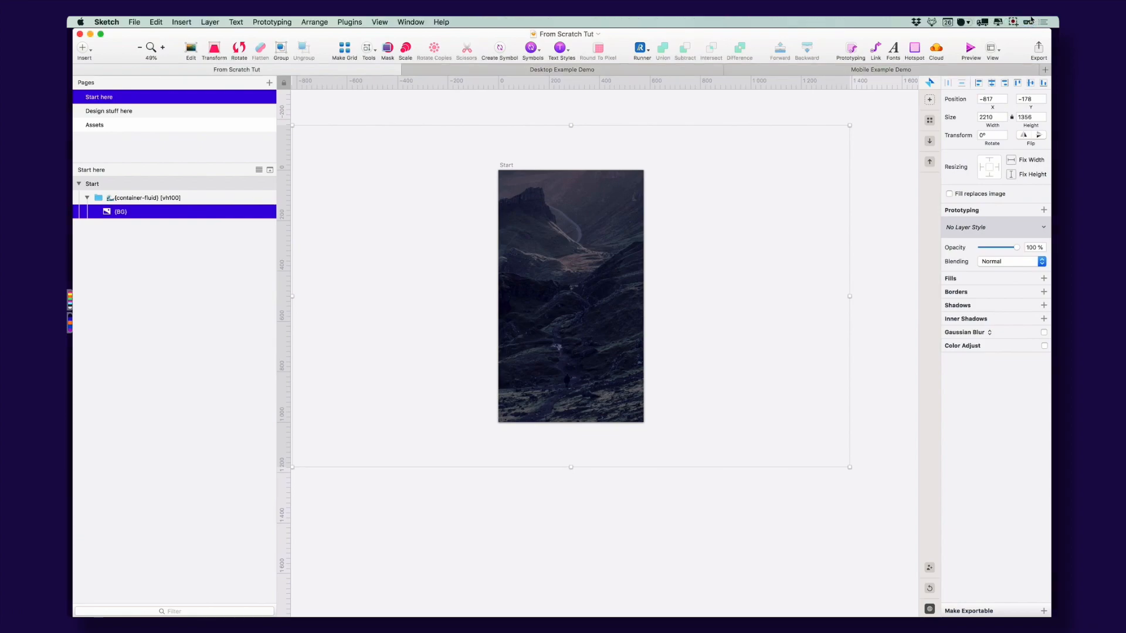
pyautogui.click(1027, 22)
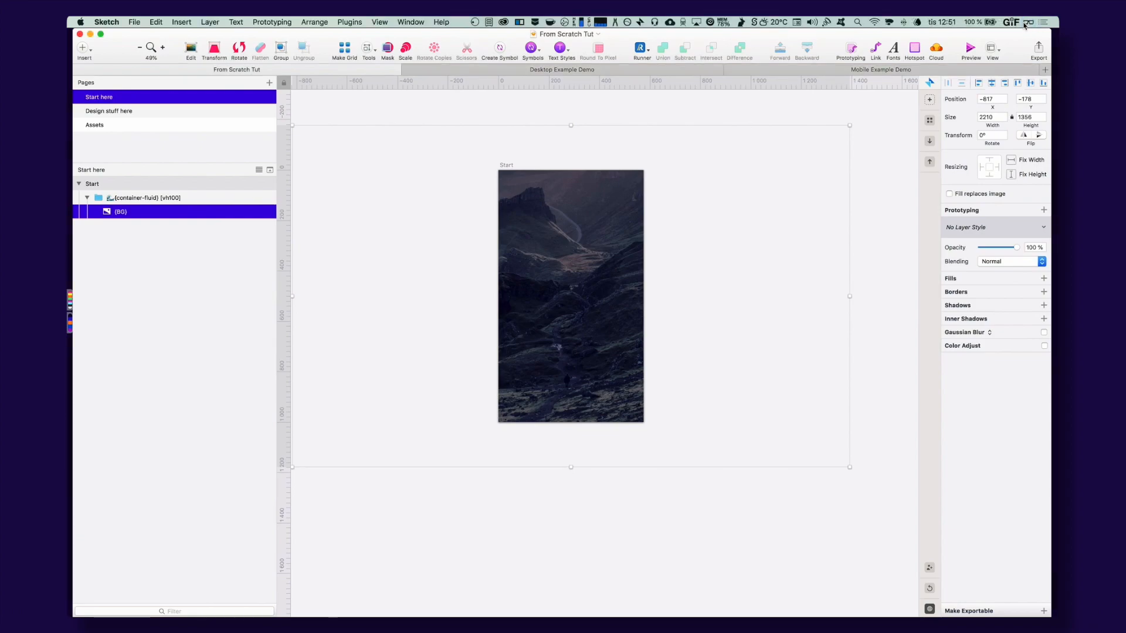
pyautogui.click(753, 23)
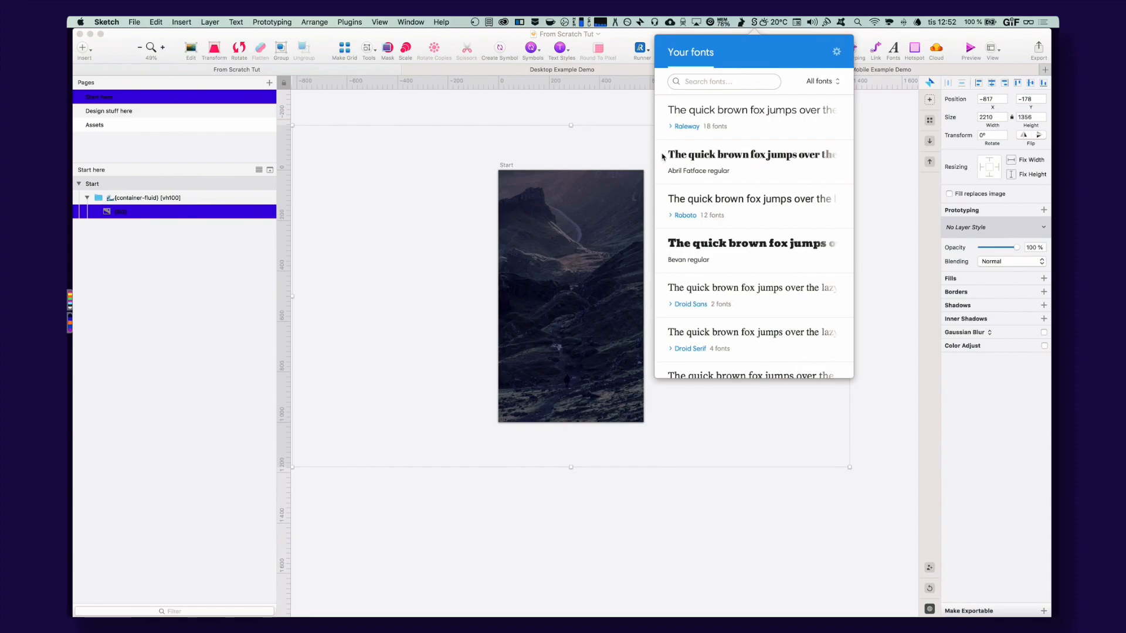
pyautogui.click(498, 108)
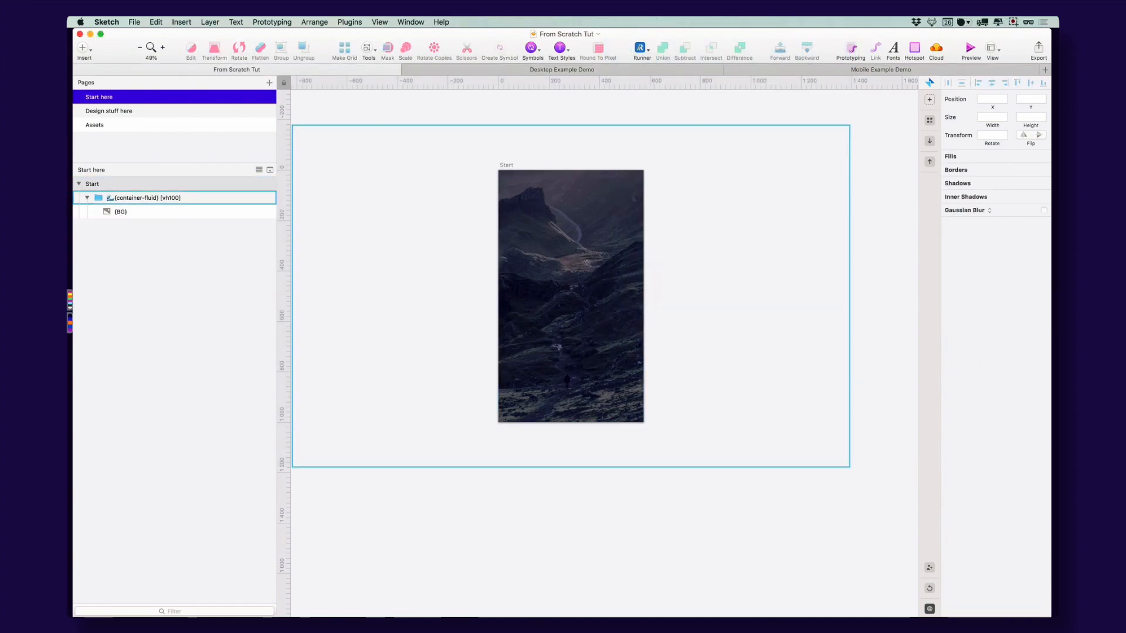
# Add a text box about 471 × 509 on the Start artboard and set its typeface to Abril Fatface
pyautogui.scroll(5, 586, 263)
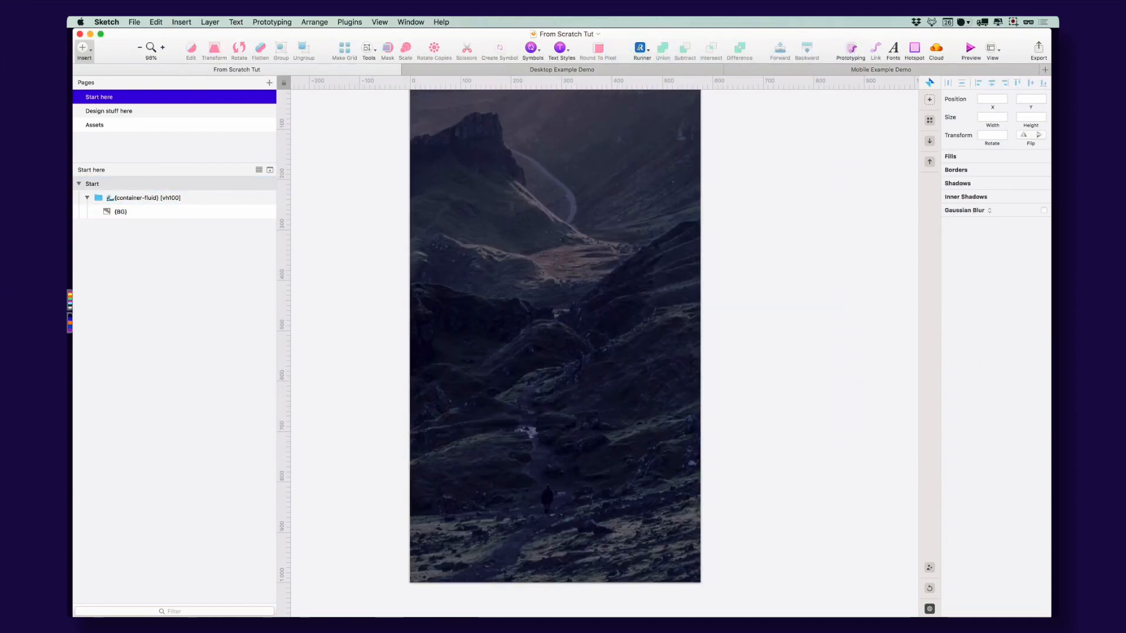
pyautogui.moveTo(432, 183); pyautogui.dragTo(671, 440)
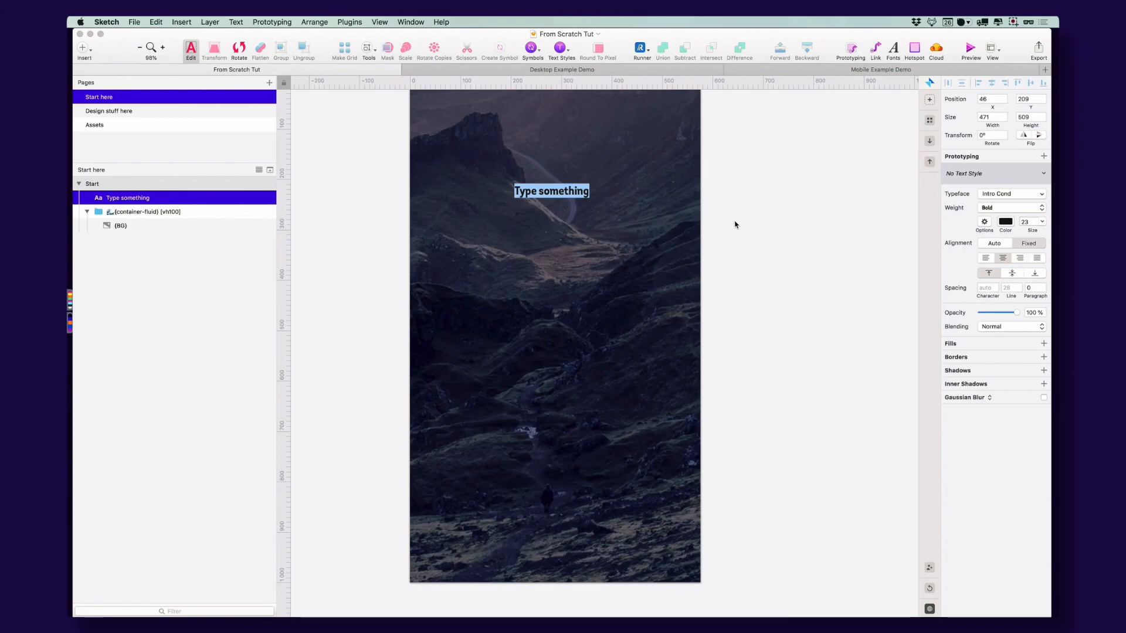
pyautogui.click(989, 195)
pyautogui.write('Abril')
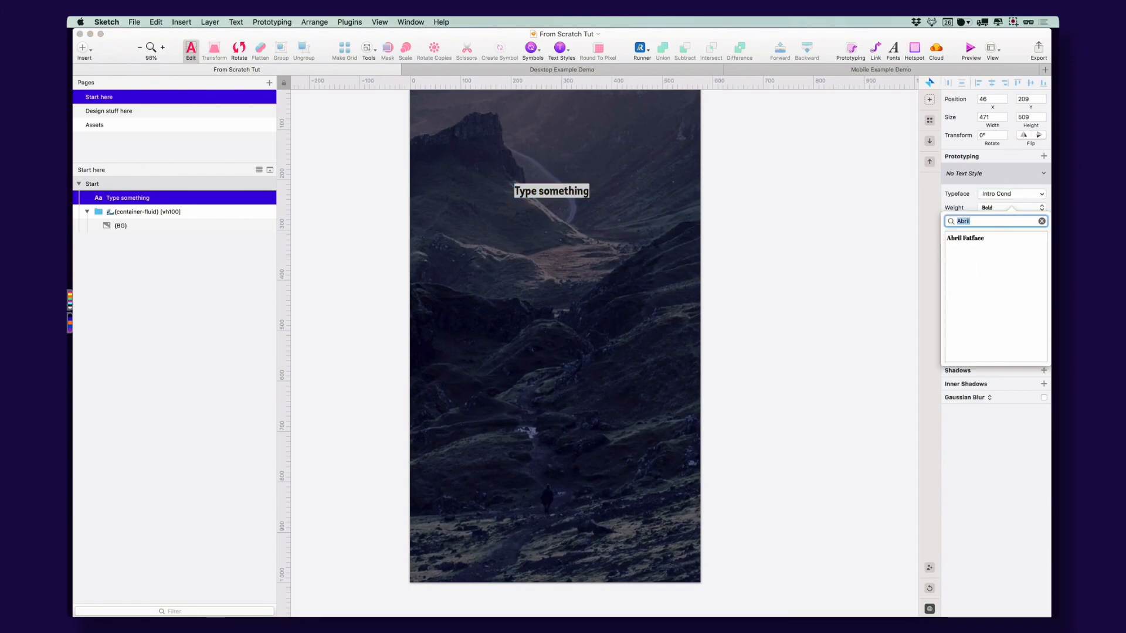
pyautogui.press('Down')
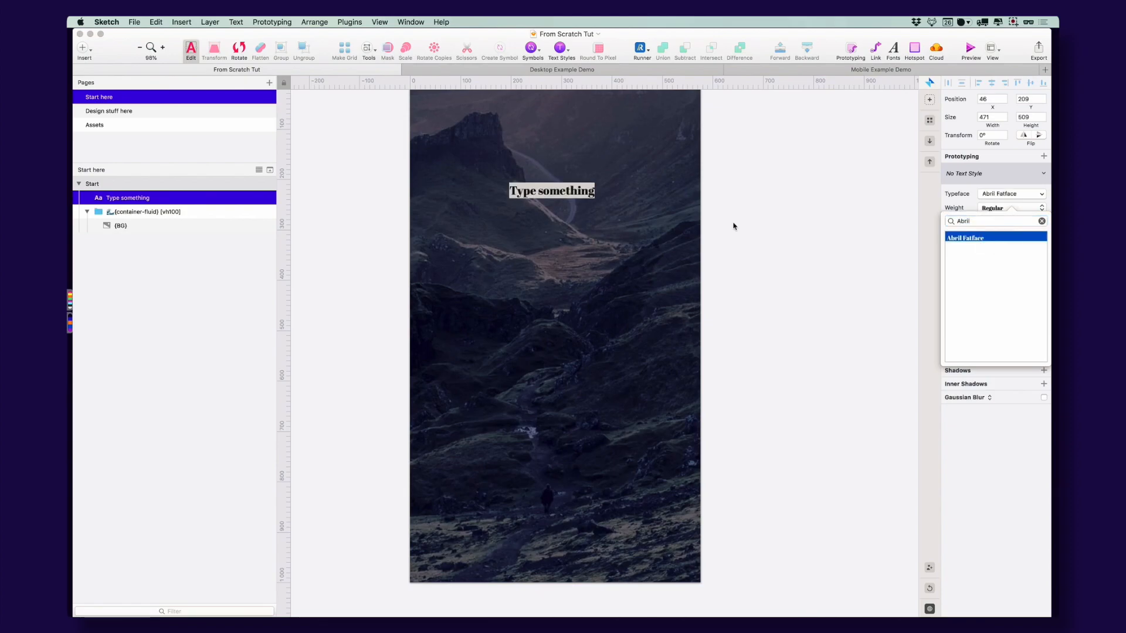
pyautogui.press('Return')
pyautogui.press('Escape')
pyautogui.click(583, 196)
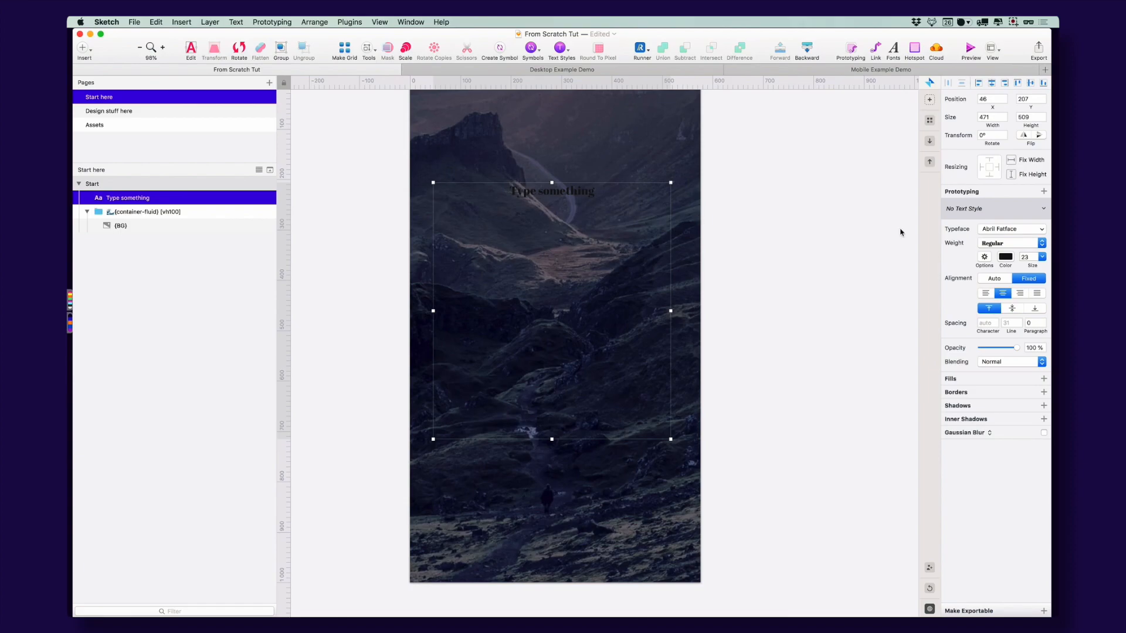
# Set the text size to 65, shrink the text box to about 462 × 233 and move it to about Y 257
pyautogui.moveTo(1028, 266); pyautogui.dragTo(1049, 268)
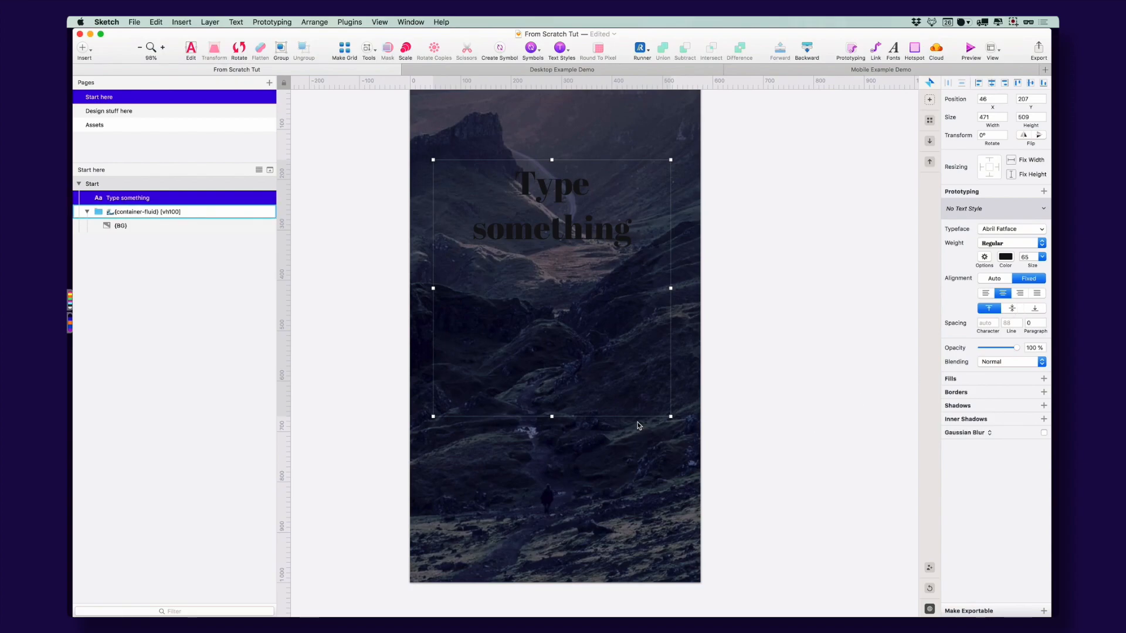
pyautogui.moveTo(670, 417); pyautogui.dragTo(666, 272)
pyautogui.moveTo(582, 232); pyautogui.dragTo(583, 273)
# Set the text colour to the light grey global colour F2F2F2
pyautogui.click(1007, 258)
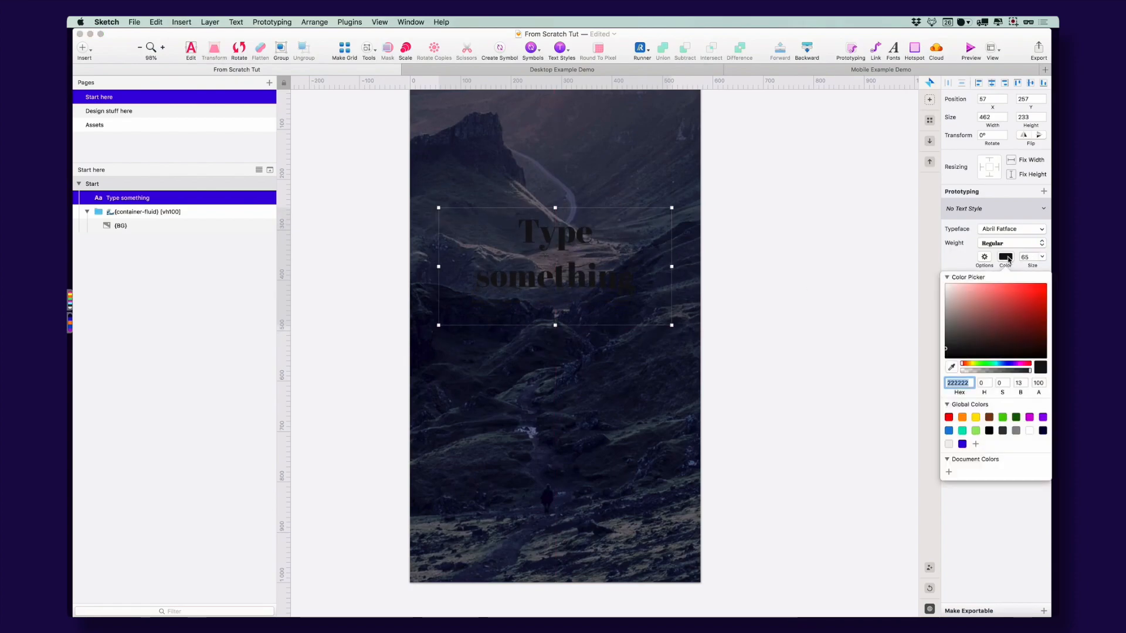
pyautogui.click(1030, 431)
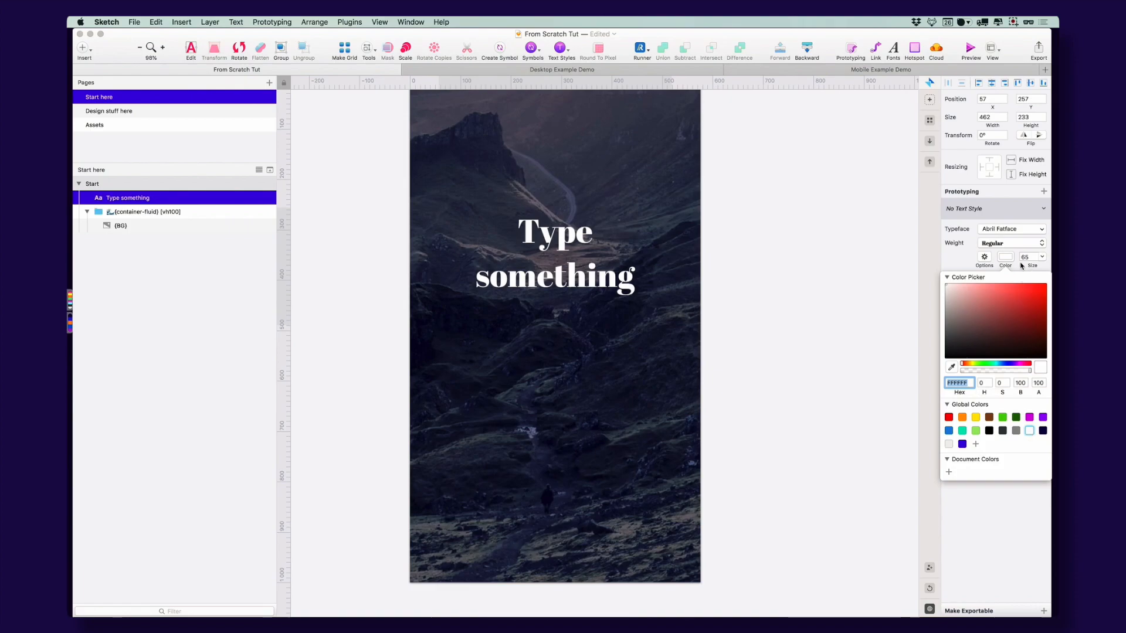
pyautogui.click(950, 446)
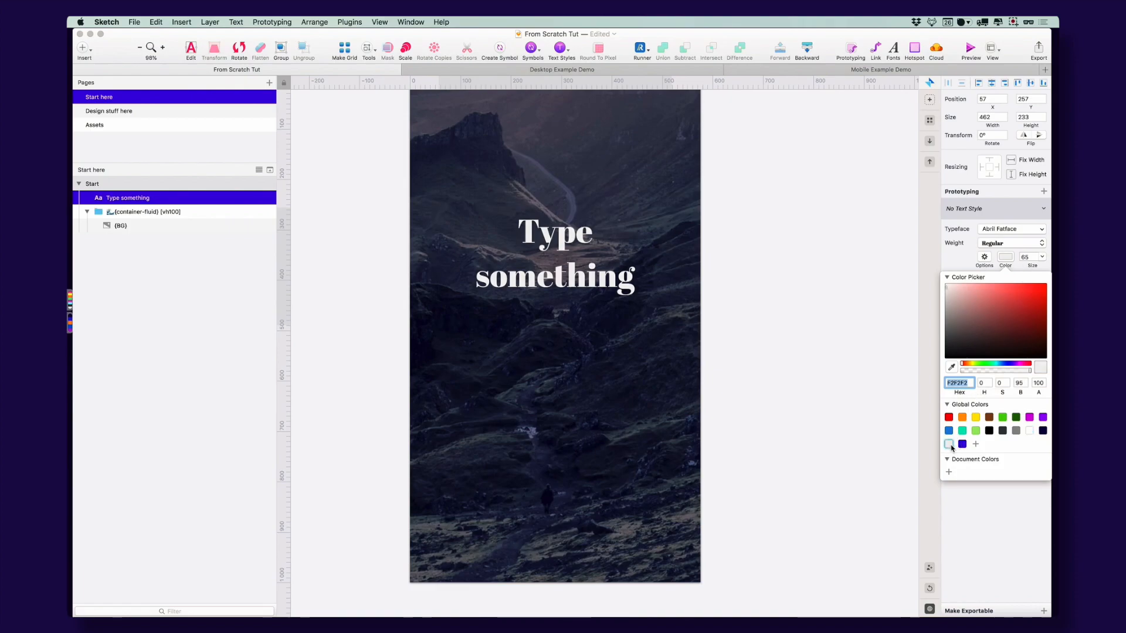
pyautogui.click(776, 242)
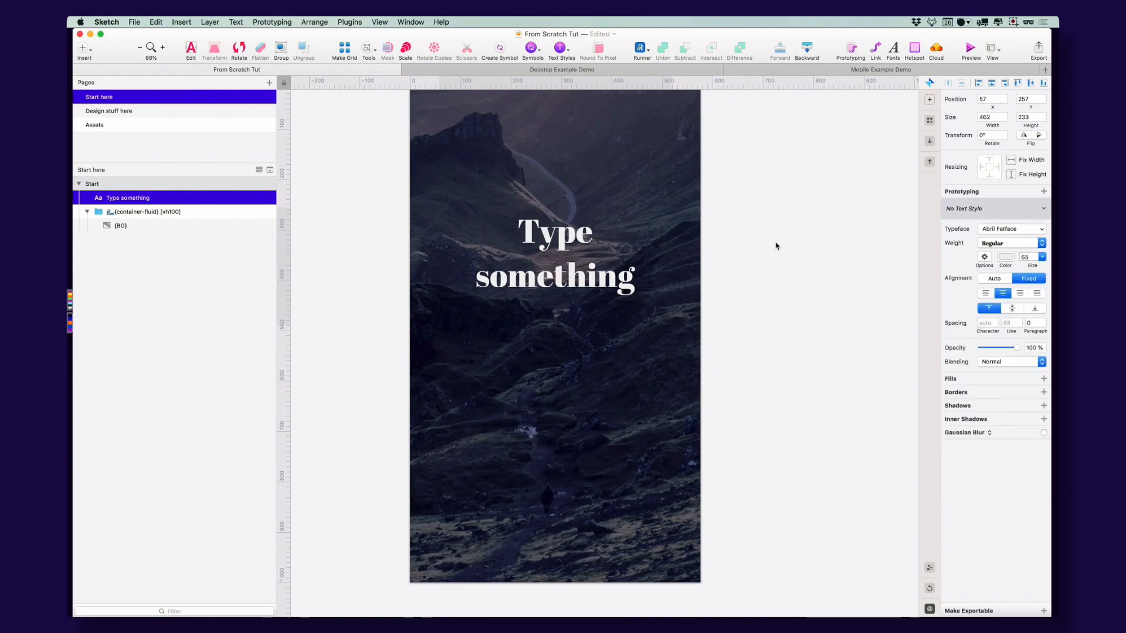
# Replace the placeholder text with "Amazing adventure"
pyautogui.doubleClick(550, 237)
pyautogui.click(554, 271)
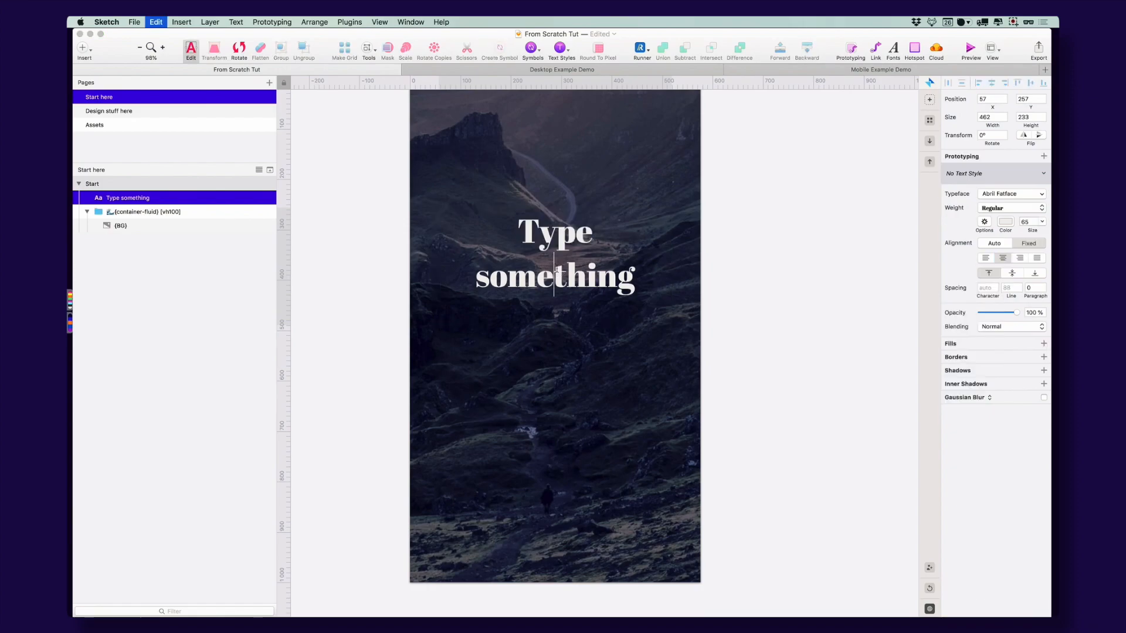
pyautogui.press('super+a')
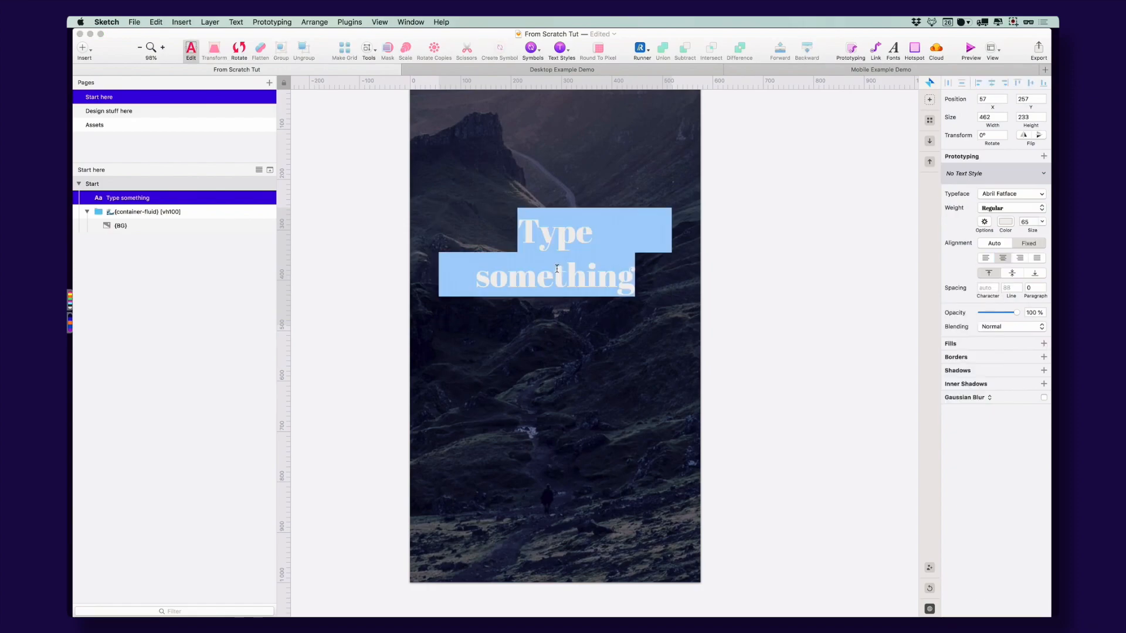
pyautogui.write('Amazing adventure')
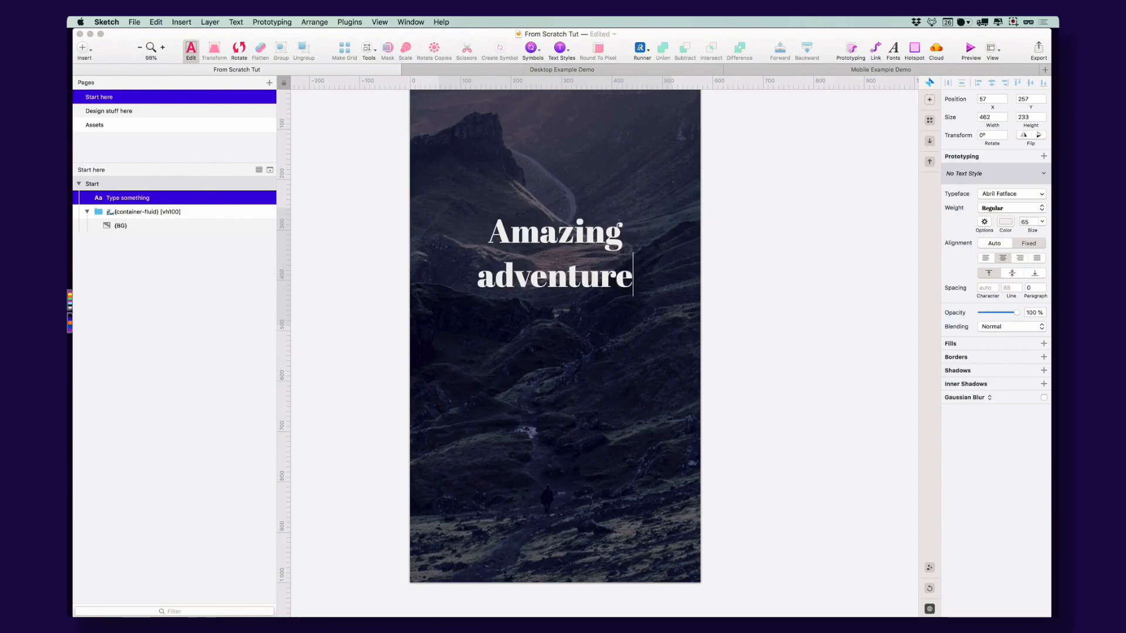
pyautogui.press('Escape')
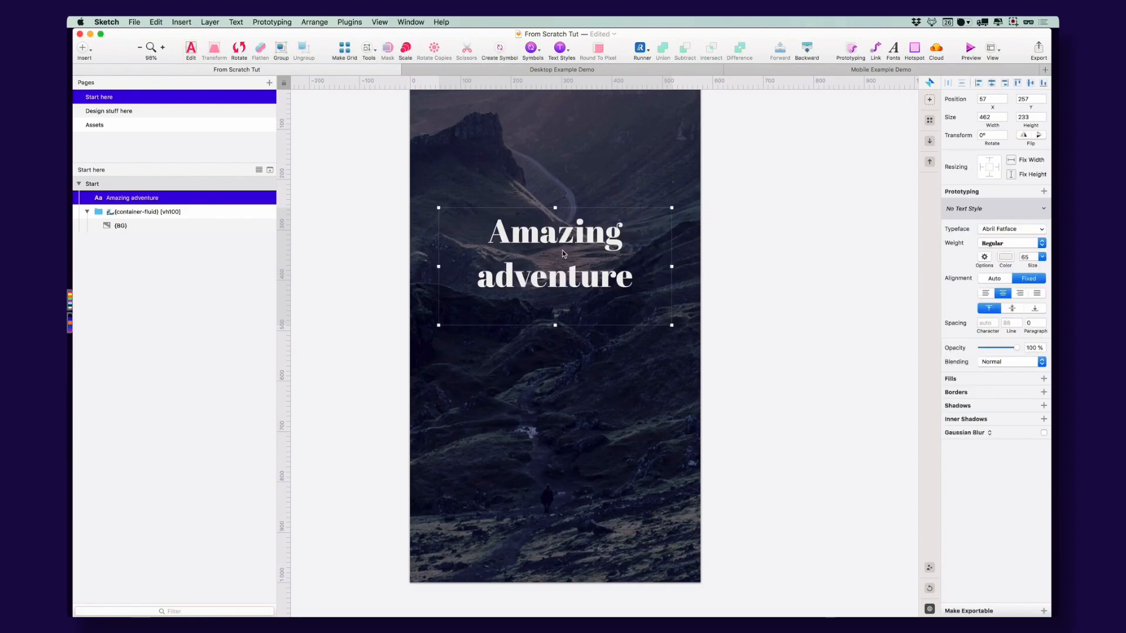
# Place a duplicate of the "Amazing adventure" text below the original, at about Y 401
pyautogui.moveTo(568, 239); pyautogui.dragTo(573, 301)
pyautogui.click(1017, 23)
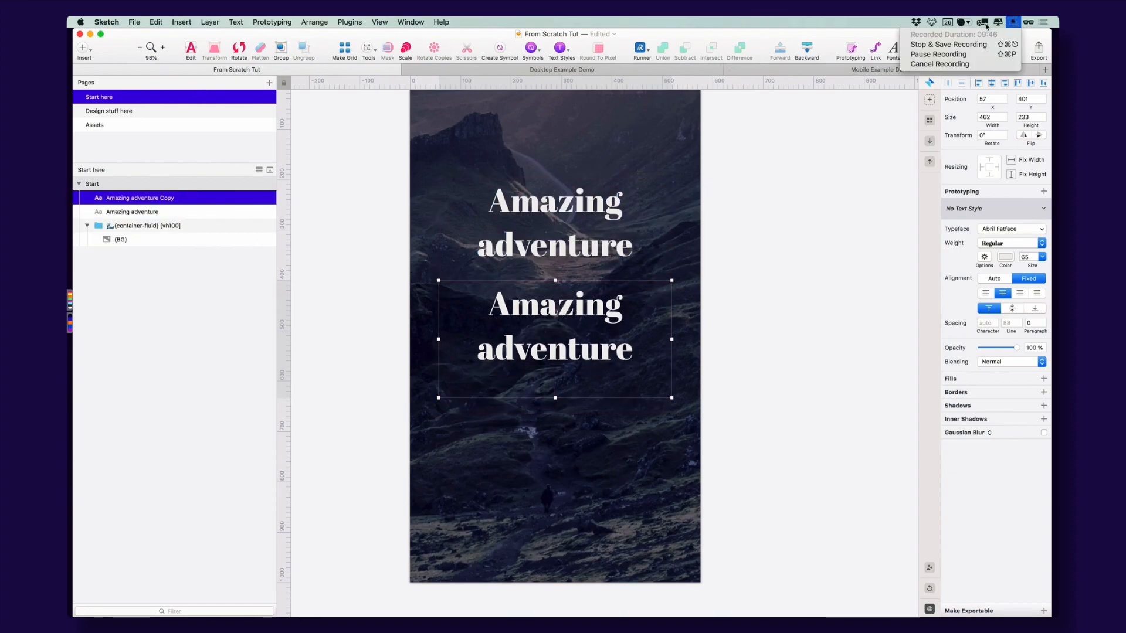
pyautogui.click(999, 23)
pyautogui.click(1016, 22)
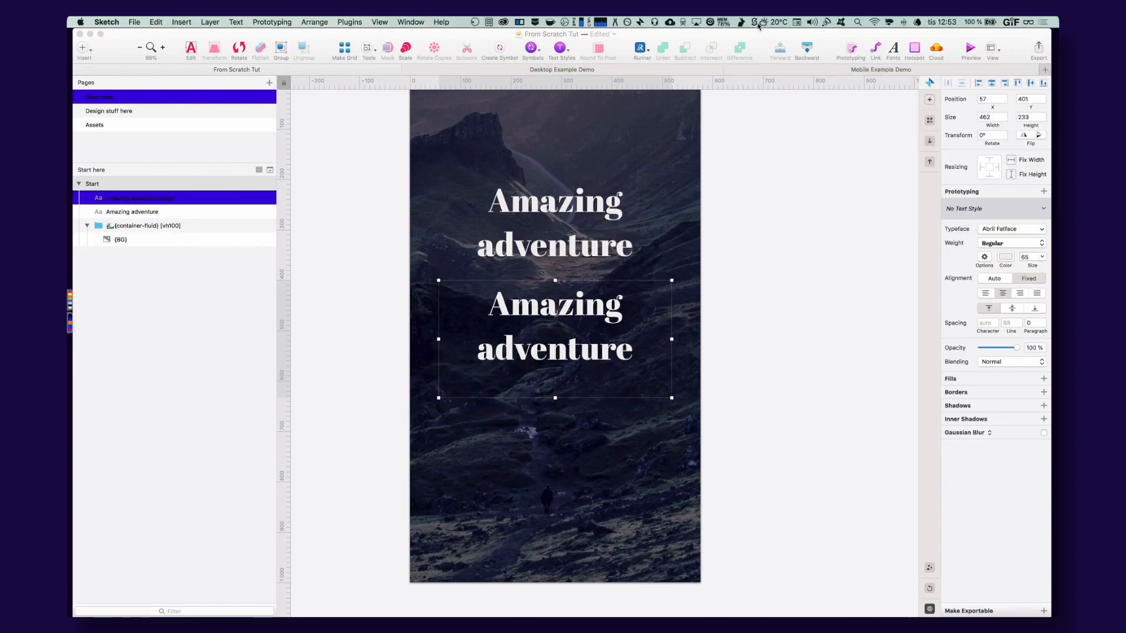
pyautogui.click(756, 24)
# Set the size of the lower "Amazing adventure" text to 22
pyautogui.click(565, 351)
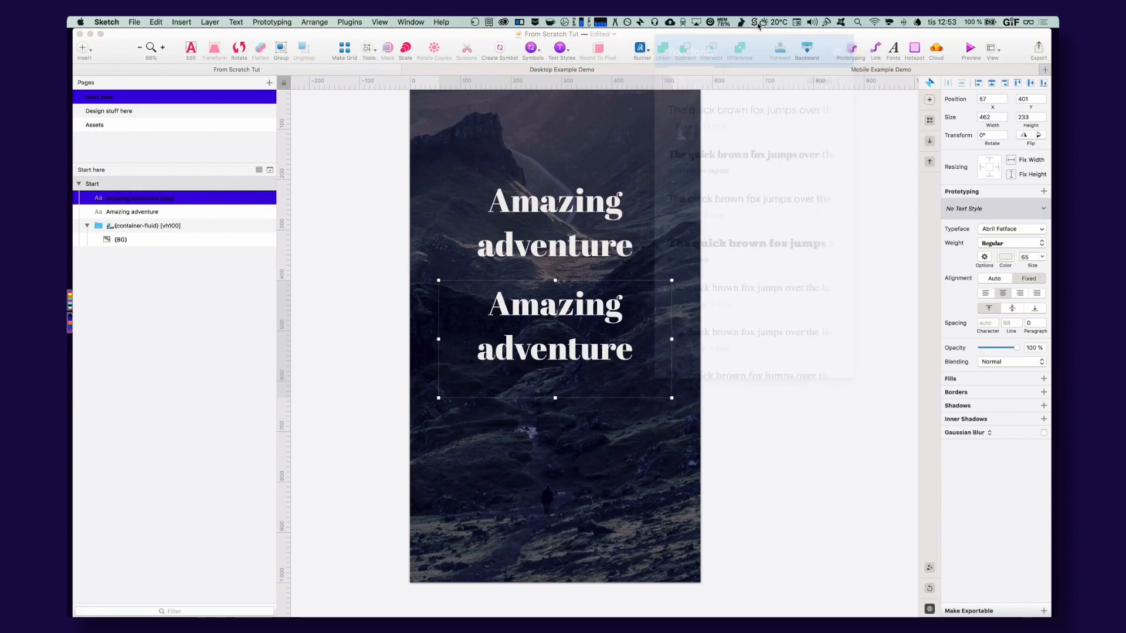
pyautogui.doubleClick(565, 351)
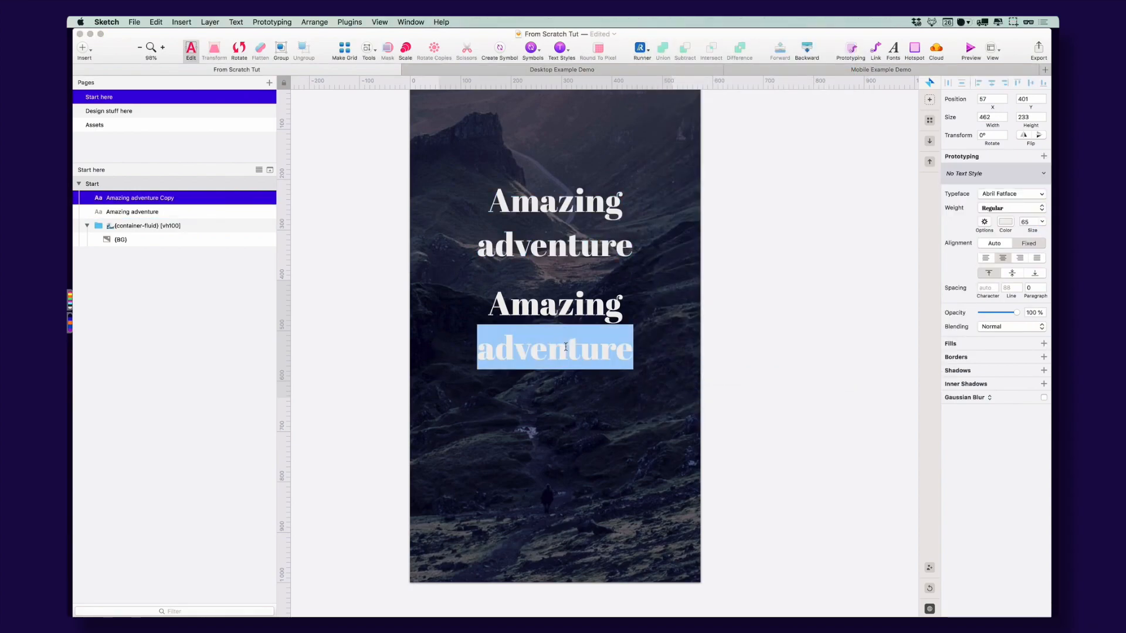
pyautogui.press('super+a')
pyautogui.click(1026, 229)
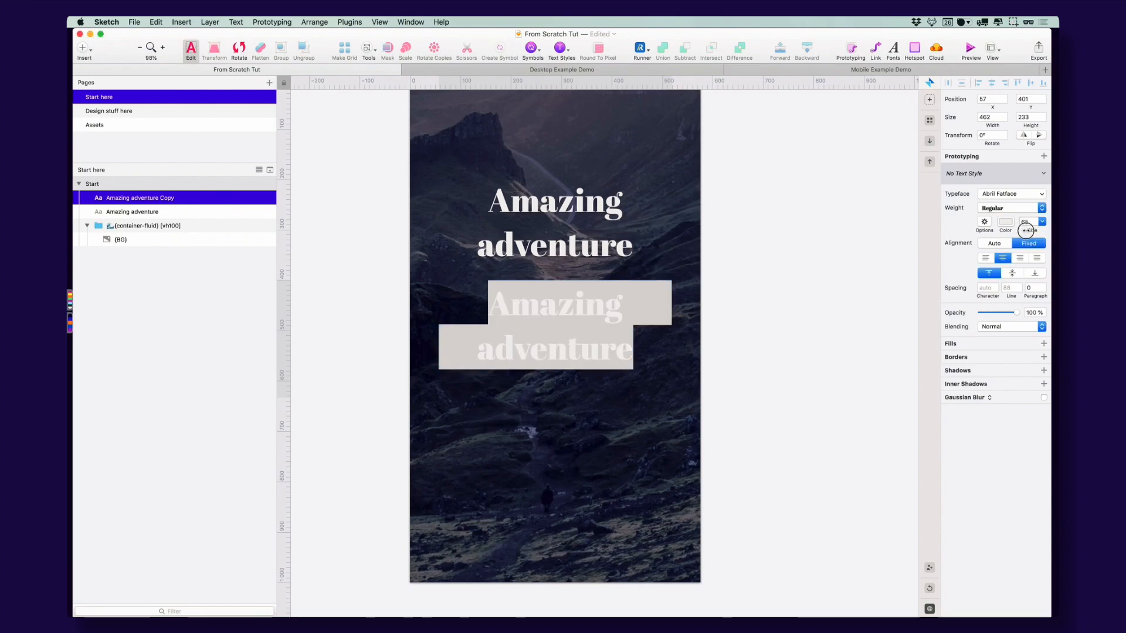
pyautogui.write('23')
pyautogui.press('Return')
# Change the lower text's typeface to Raleway with the Medium weight
pyautogui.click(1006, 196)
pyautogui.write('rale')
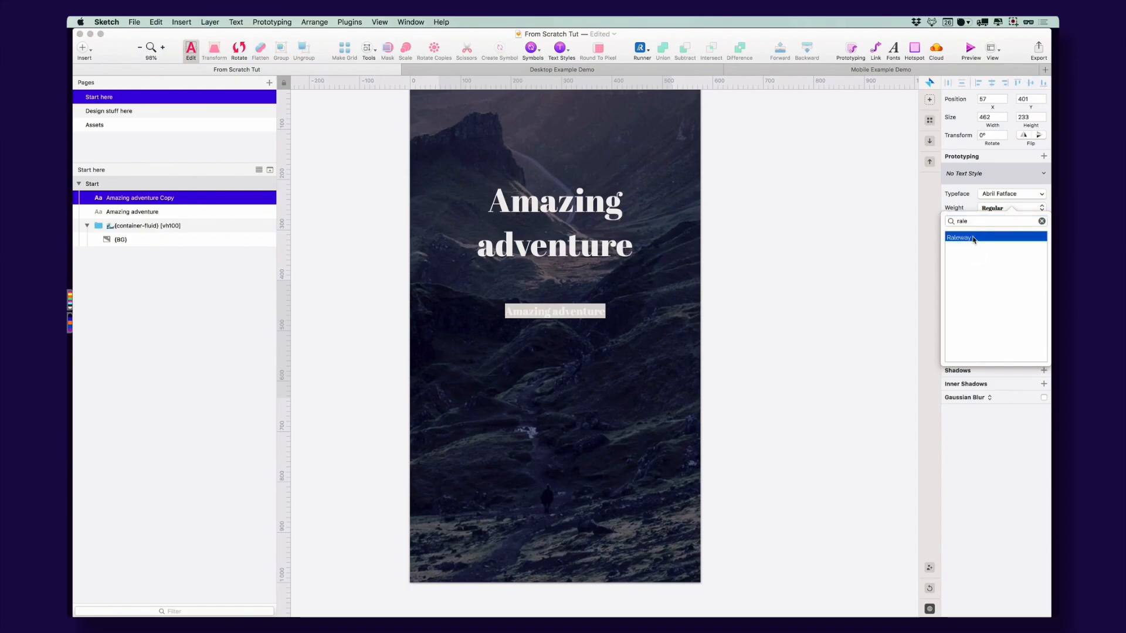
pyautogui.click(973, 238)
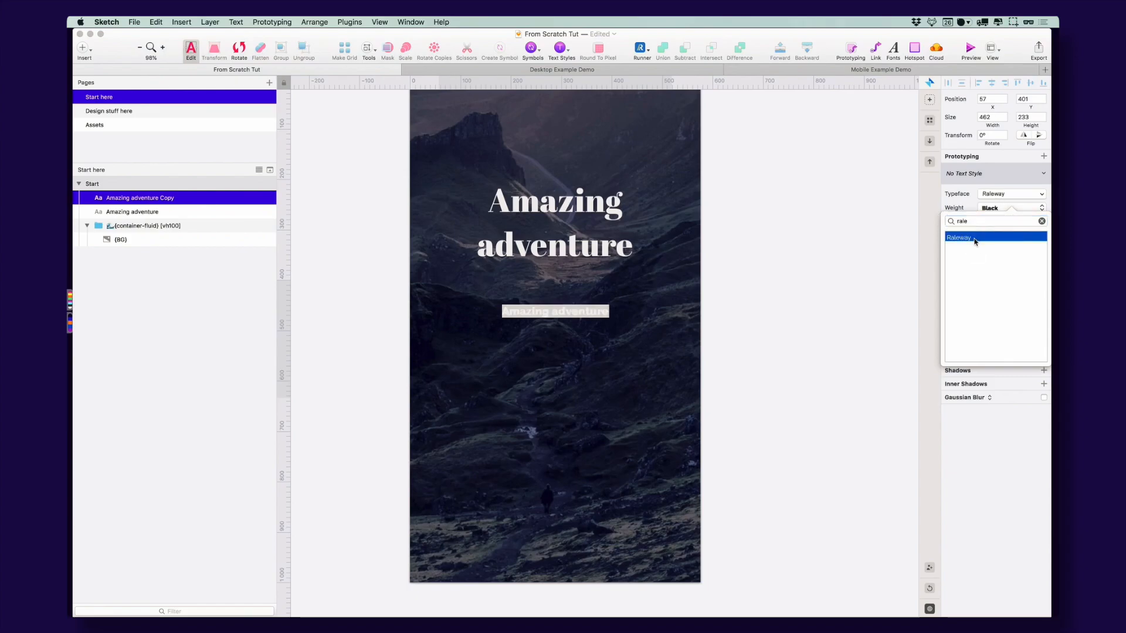
pyautogui.click(907, 273)
pyautogui.click(1006, 235)
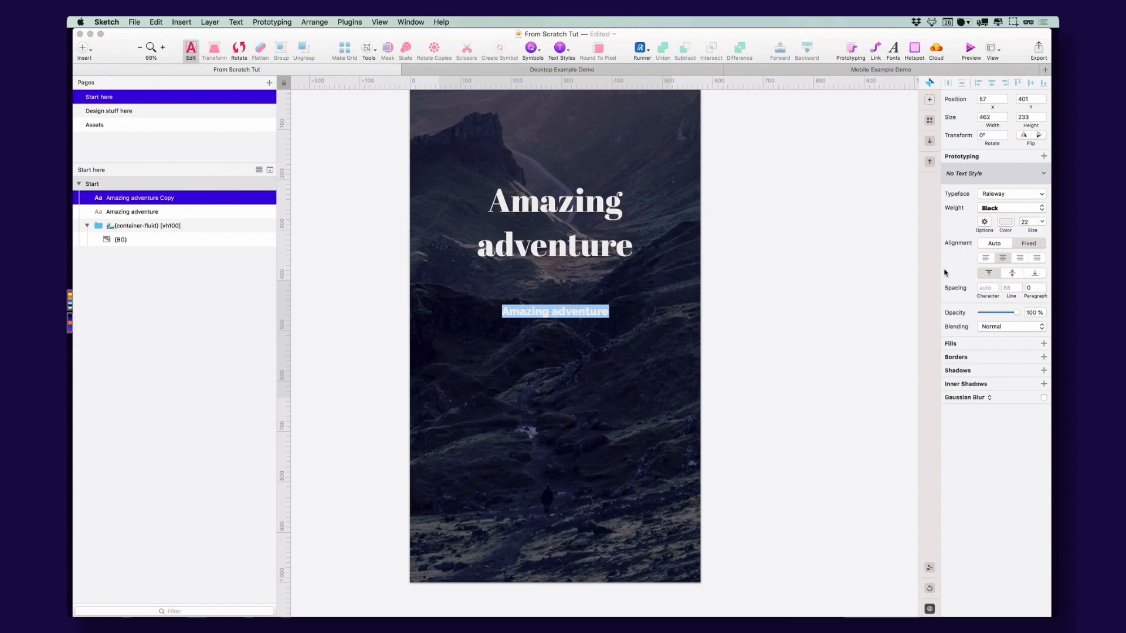
pyautogui.click(1041, 209)
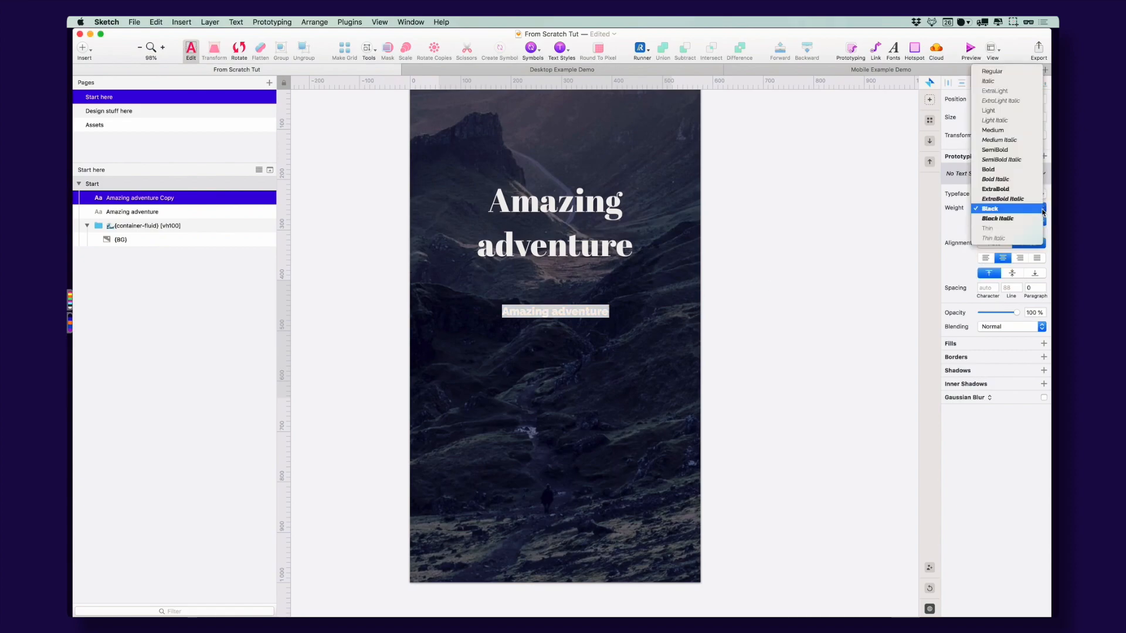
pyautogui.click(993, 130)
pyautogui.press('Escape')
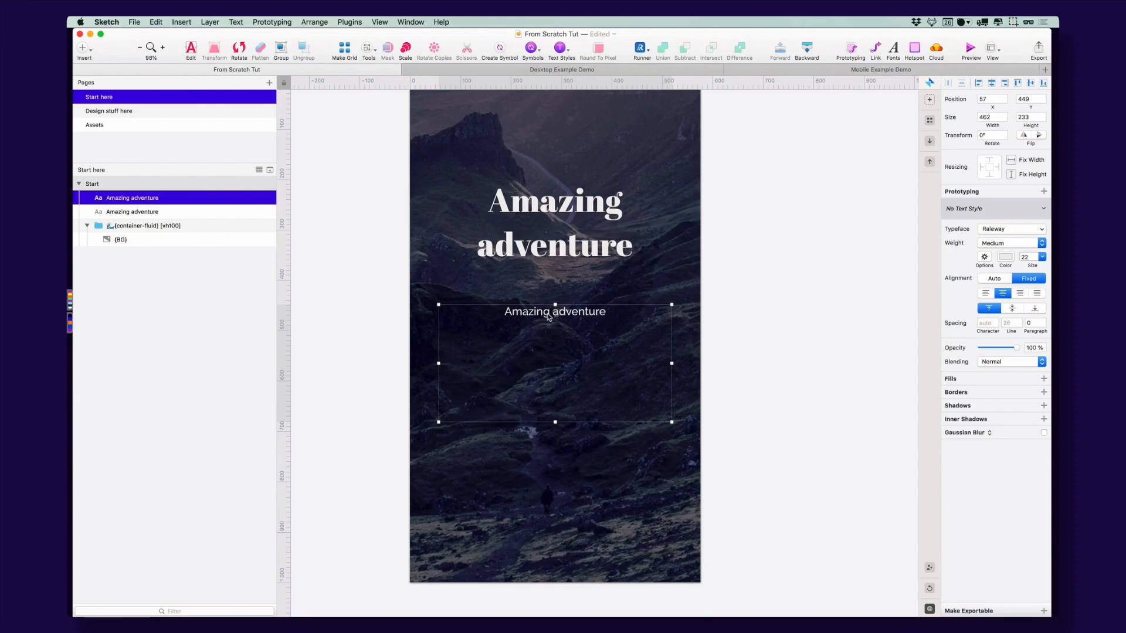
# Replace the lower text's wording with "Are you ready for the adventure of your life?"
pyautogui.doubleClick(549, 317)
pyautogui.doubleClick(573, 315)
pyautogui.press('super+a')
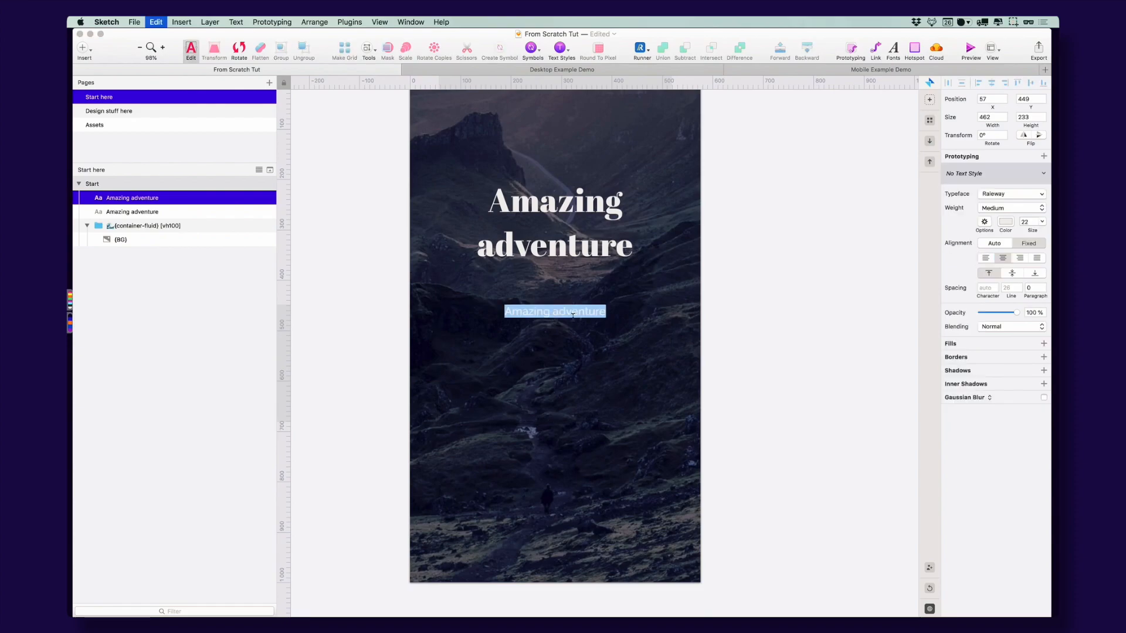
pyautogui.write('Are you r')
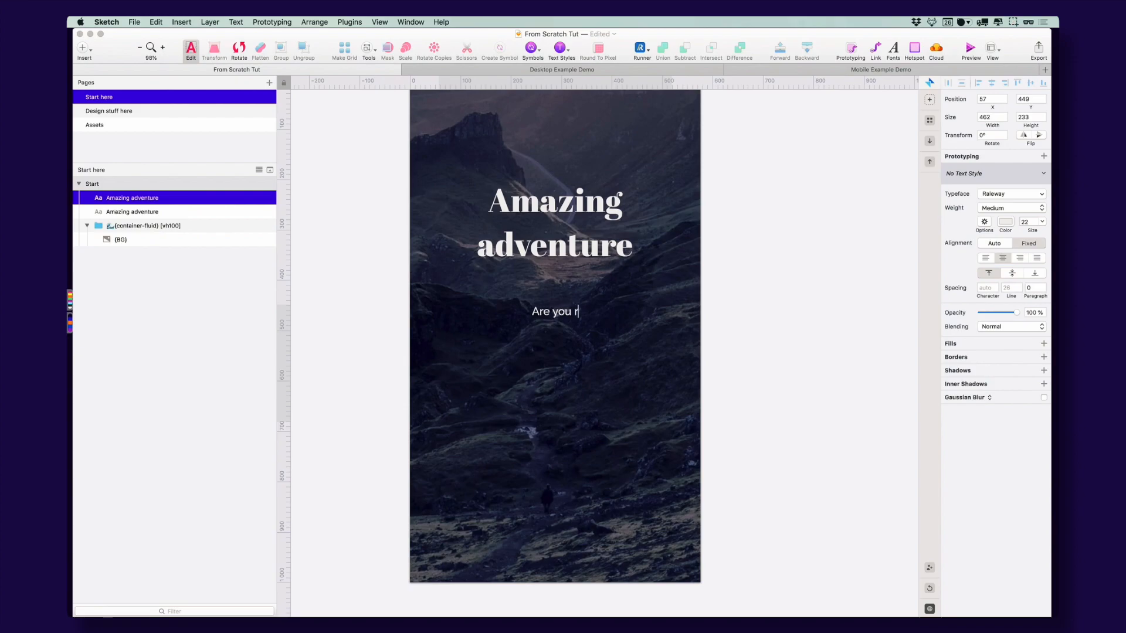
pyautogui.press('BackSpace')
pyautogui.write('for')
pyautogui.press('BackSpace')
pyautogui.press('BackSpace')
pyautogui.write('or the adve')
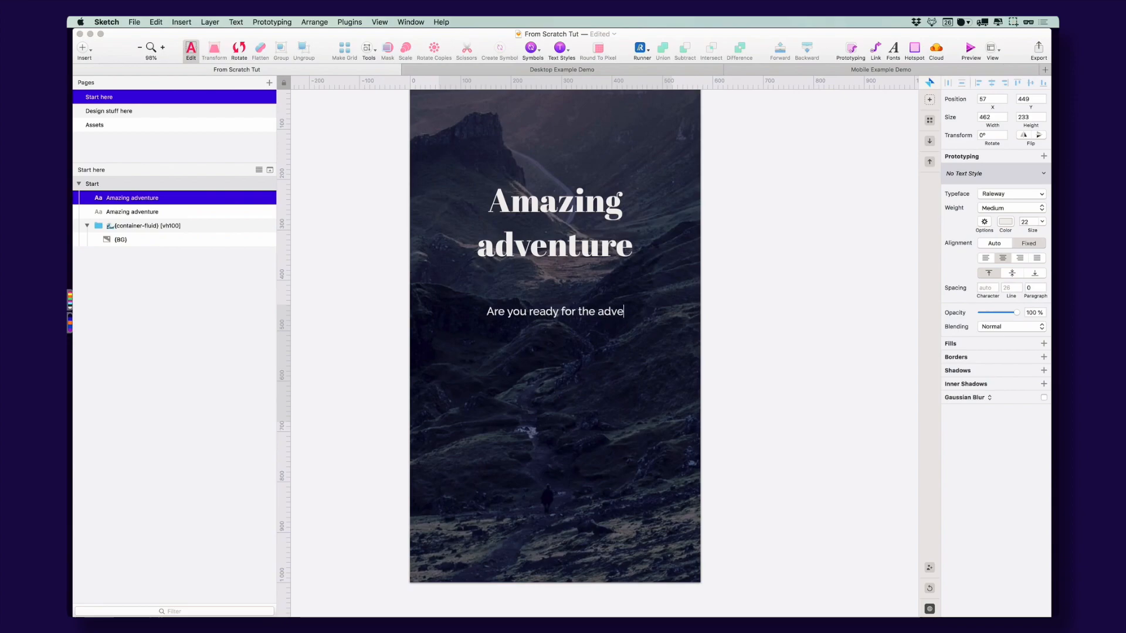
pyautogui.write('nture of your')
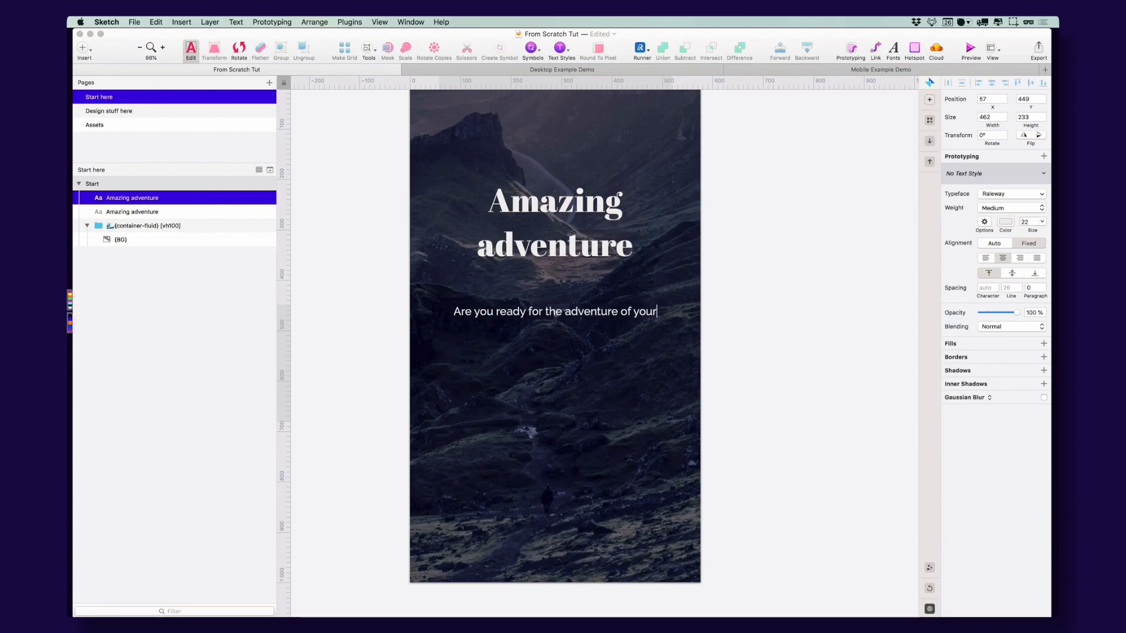
pyautogui.write(' life?')
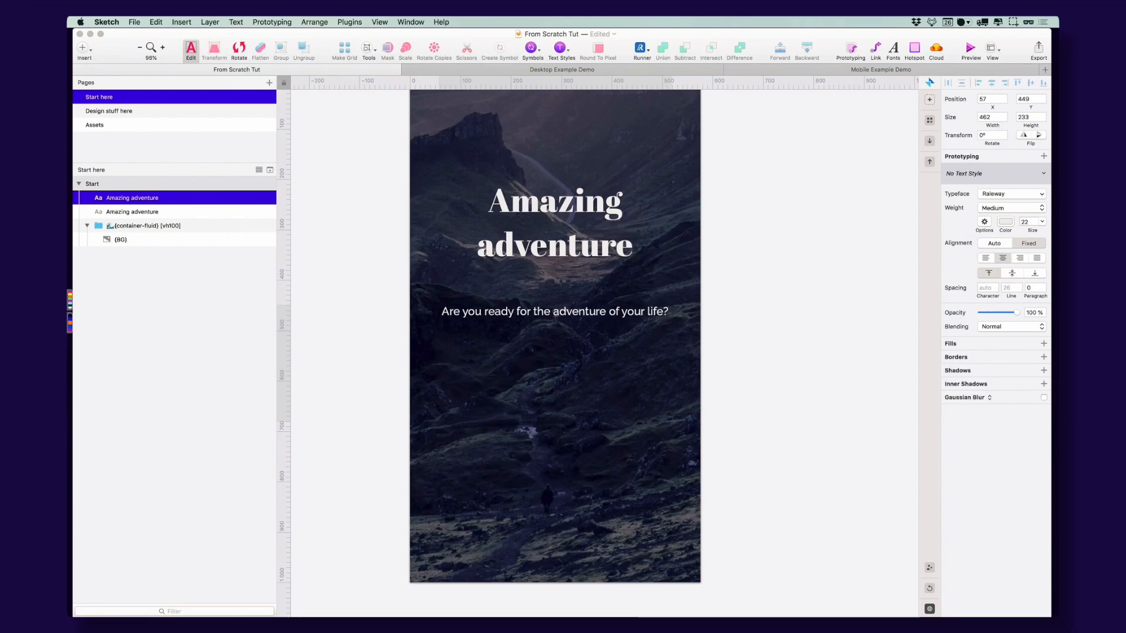
pyautogui.press('Escape')
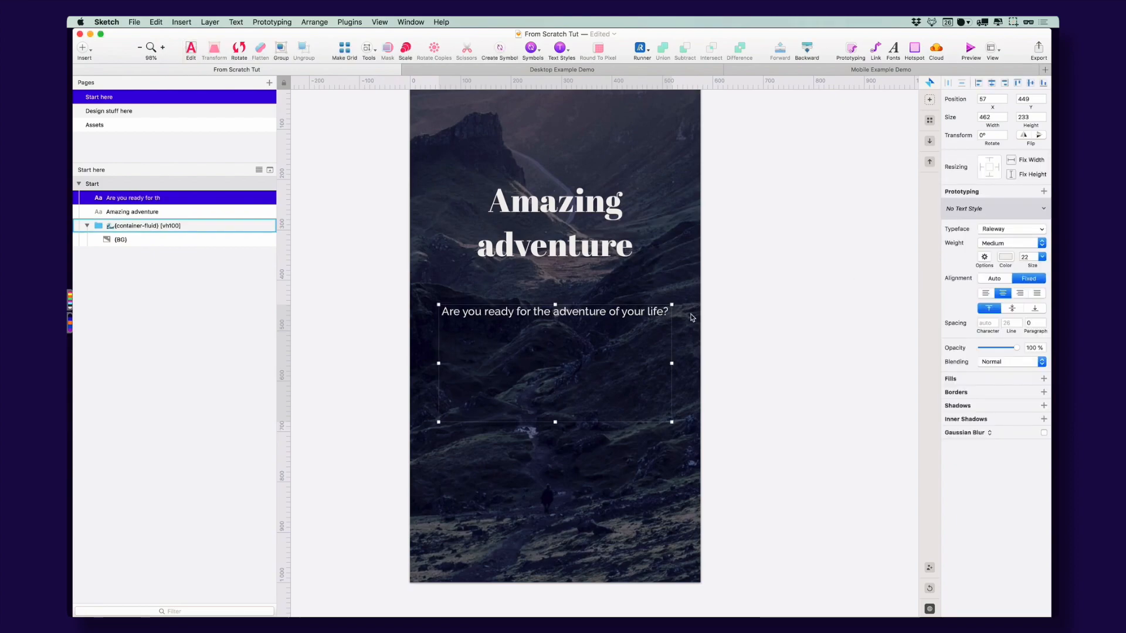
# Shrink the tagline's text box to about 41 high, keeping its 462 width, and save the document
pyautogui.click(568, 249)
pyautogui.click(553, 310)
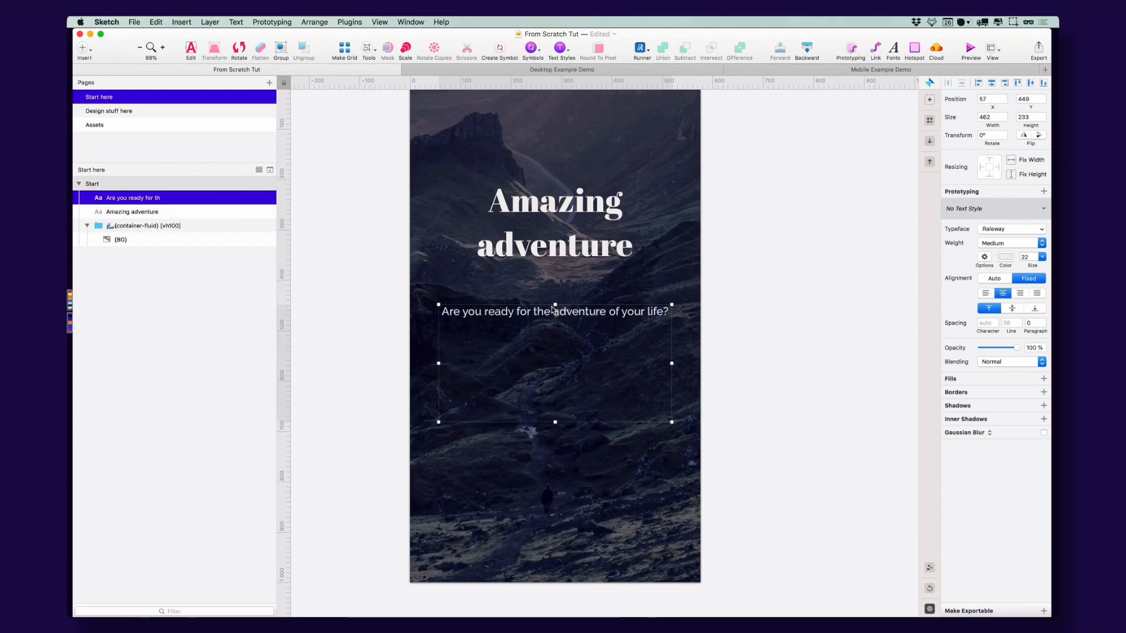
pyautogui.moveTo(554, 421); pyautogui.dragTo(563, 325)
pyautogui.click(776, 301)
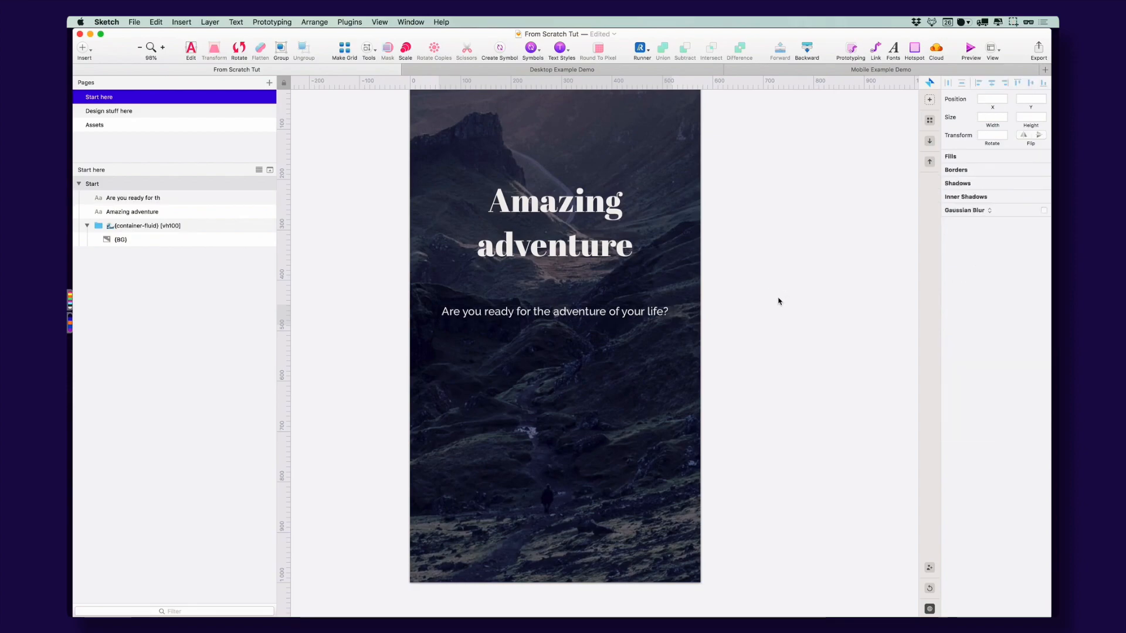
pyautogui.press('super+s')
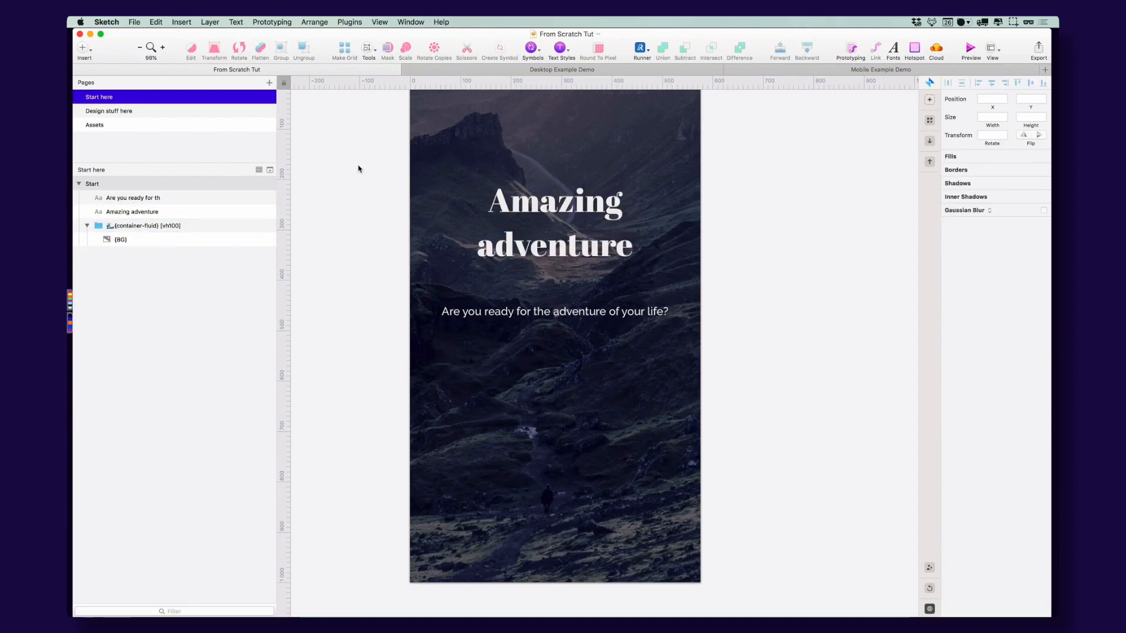
# Switch to Chrome, reload the Sketch2React previewer and load the From Scratch Tut file from Finder's Assets folder into it
pyautogui.click(536, 219)
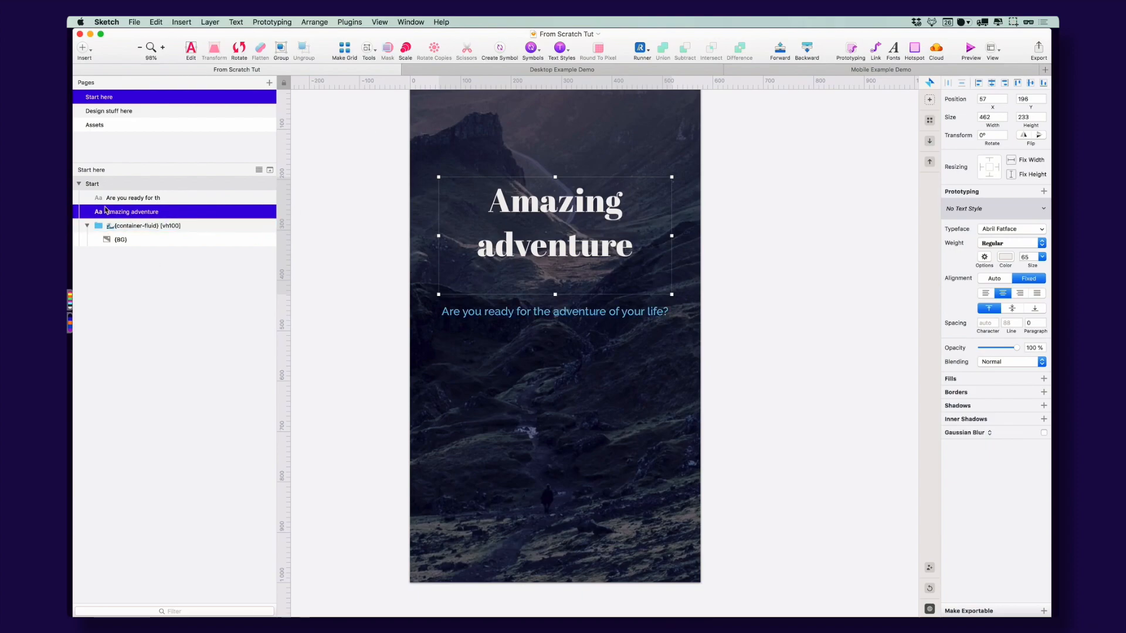
pyautogui.click(363, 200)
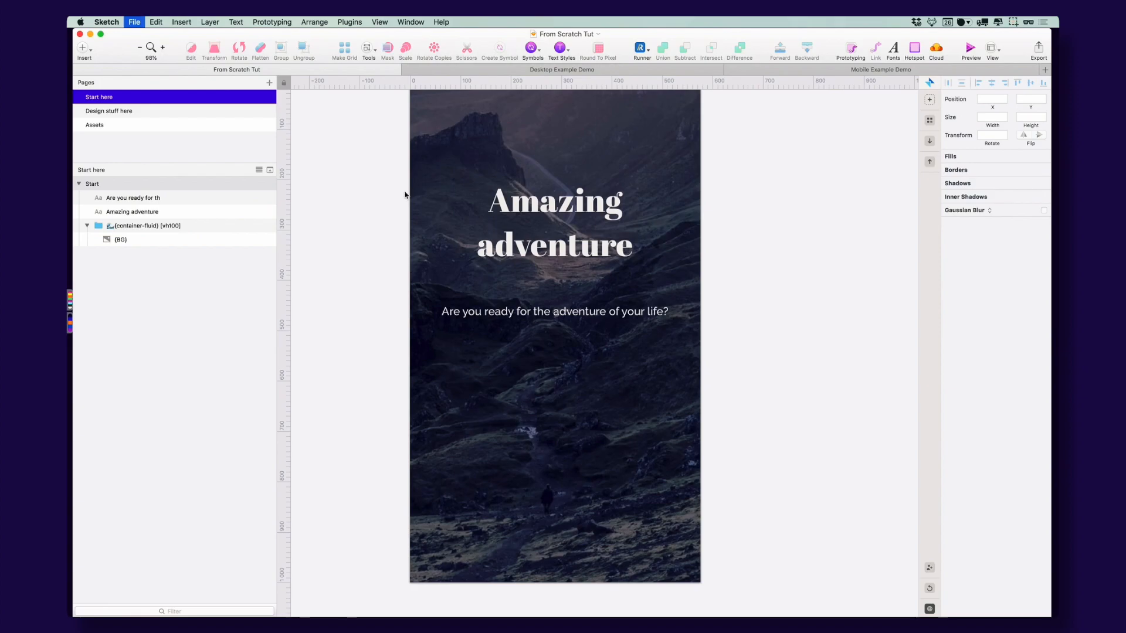
pyautogui.press('super+Tab')
pyautogui.press('super+r')
pyautogui.press('super+Tab')
pyautogui.press('Tab')
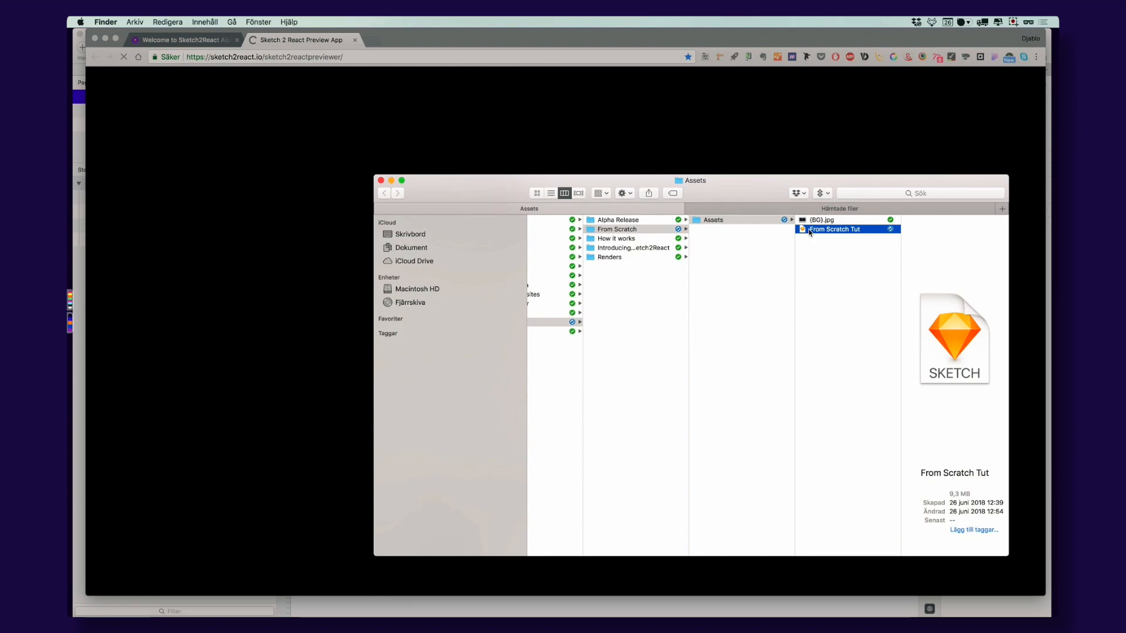
pyautogui.moveTo(809, 231); pyautogui.dragTo(378, 113)
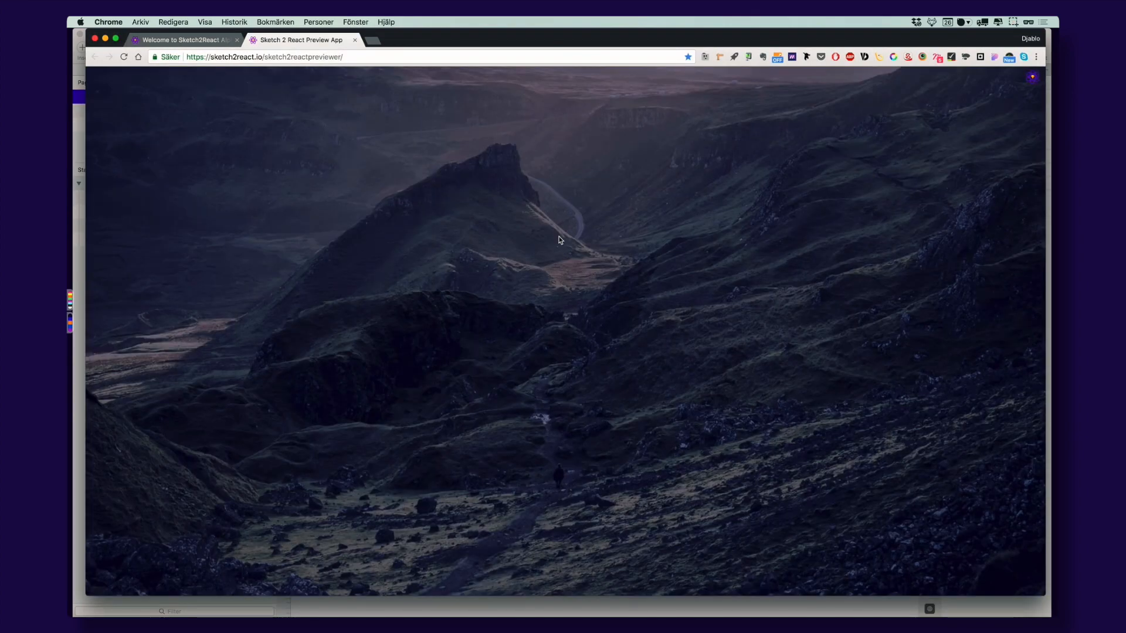
# Return to Sketch and copy the layer name "{text.p}" of the "THE NIGHT" heading in the Mobile Example Demo document
pyautogui.press('super+Tab')
pyautogui.press('Tab')
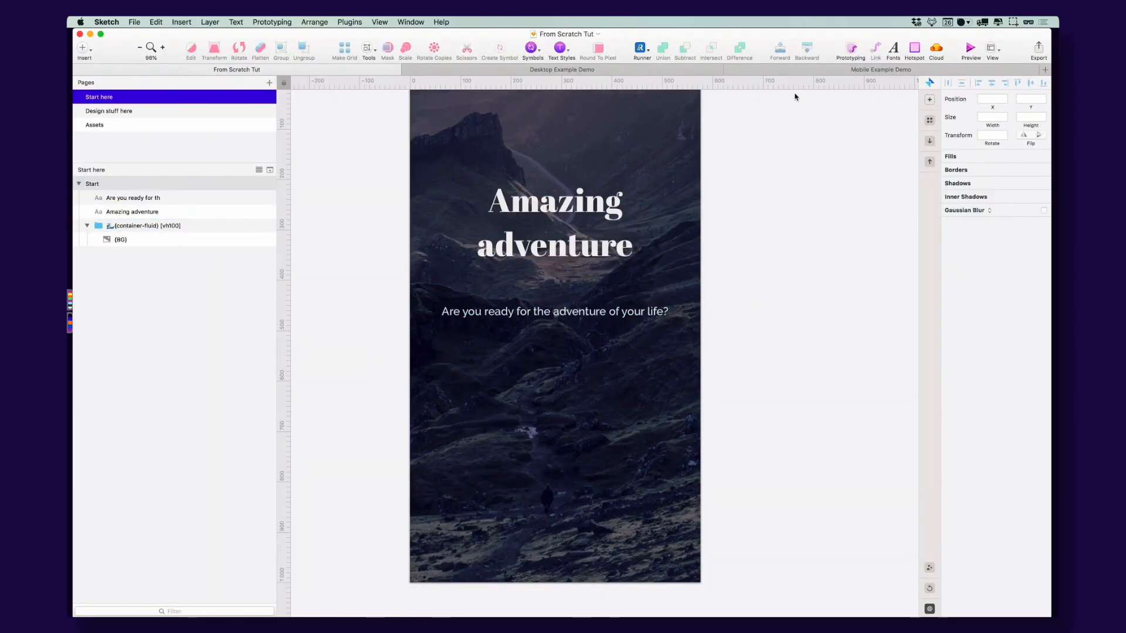
pyautogui.click(756, 71)
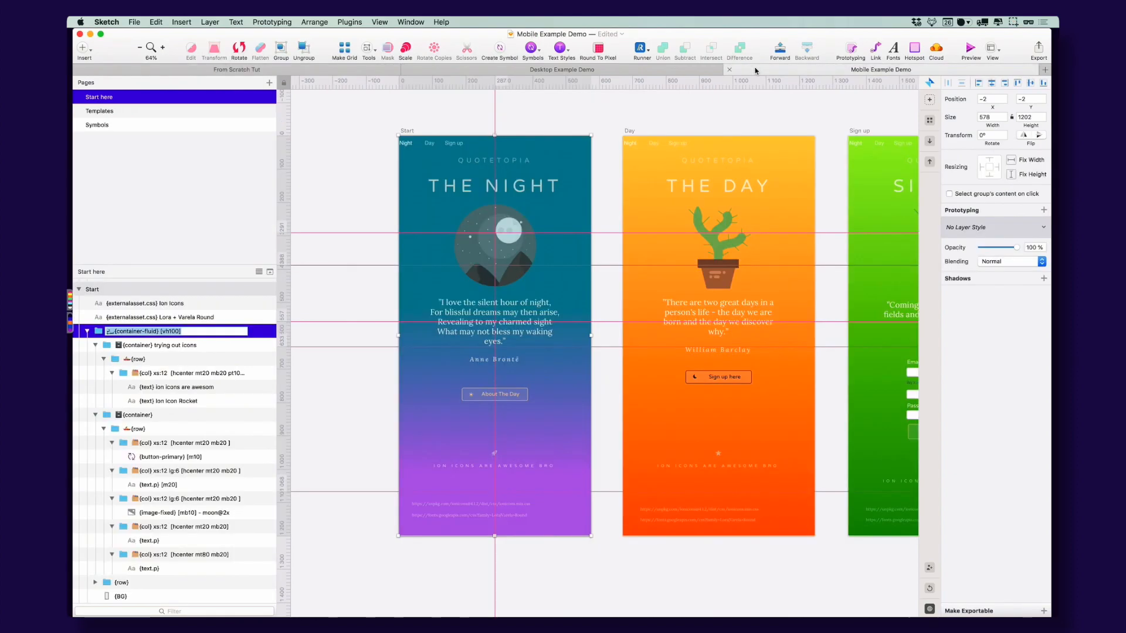
pyautogui.click(493, 186)
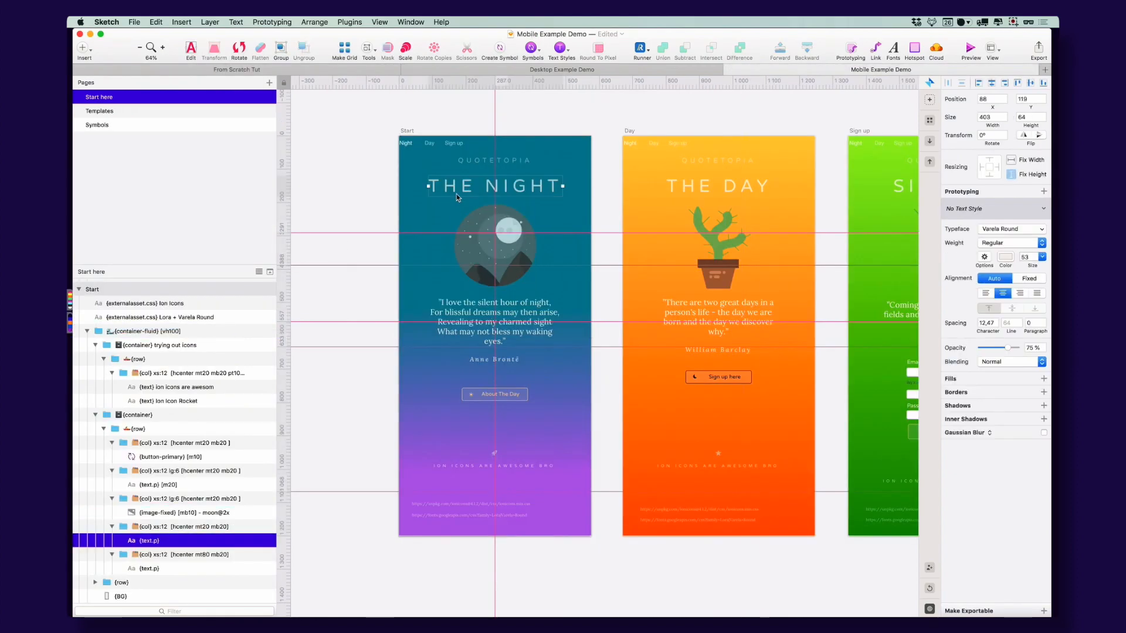
pyautogui.doubleClick(161, 543)
pyautogui.press('super+c')
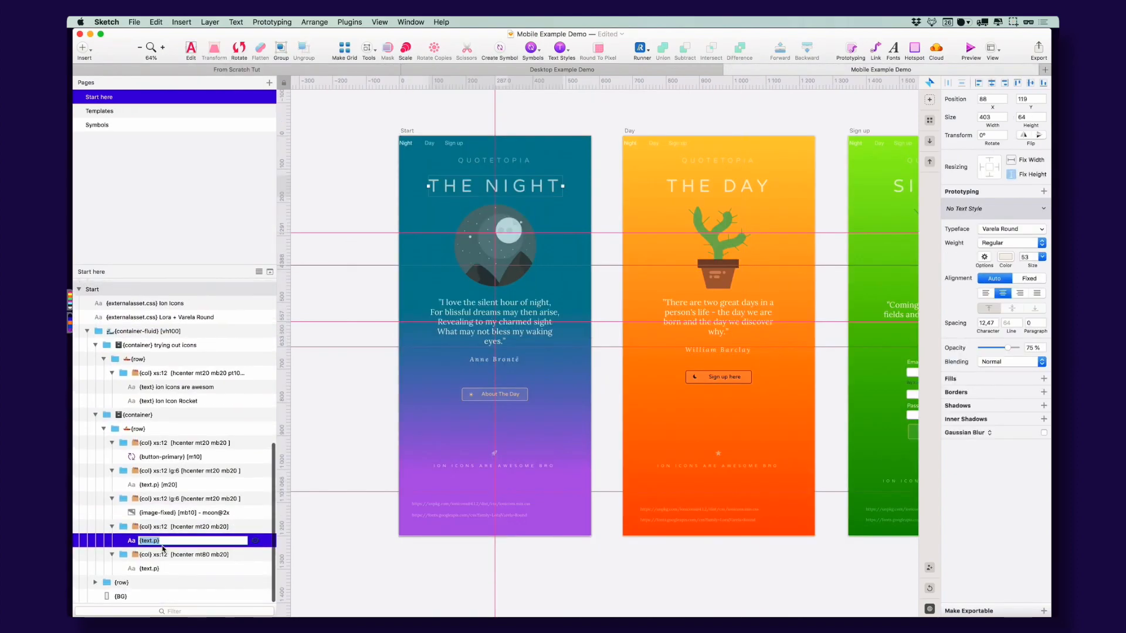
pyautogui.click(342, 407)
# In From Scratch Tut, rename the heading layer "{text.p} Amazing adventure" and move it into the {container-fluid} [vh100] group above {BG}
pyautogui.click(319, 70)
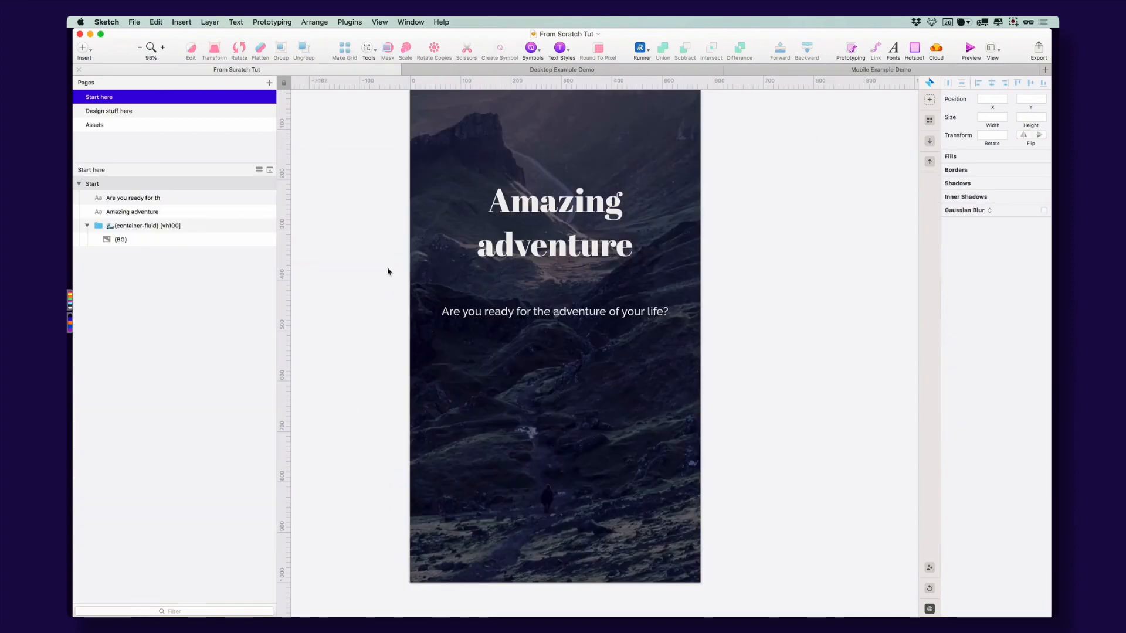
pyautogui.click(141, 211)
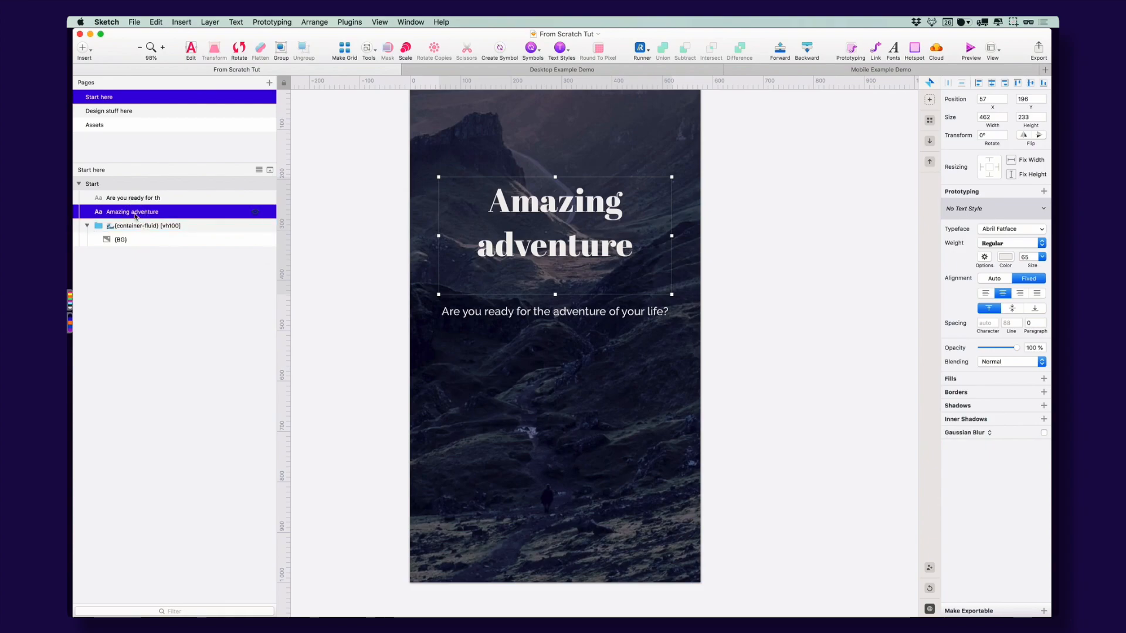
pyautogui.doubleClick(108, 213)
pyautogui.press('Left')
pyautogui.press('super+v')
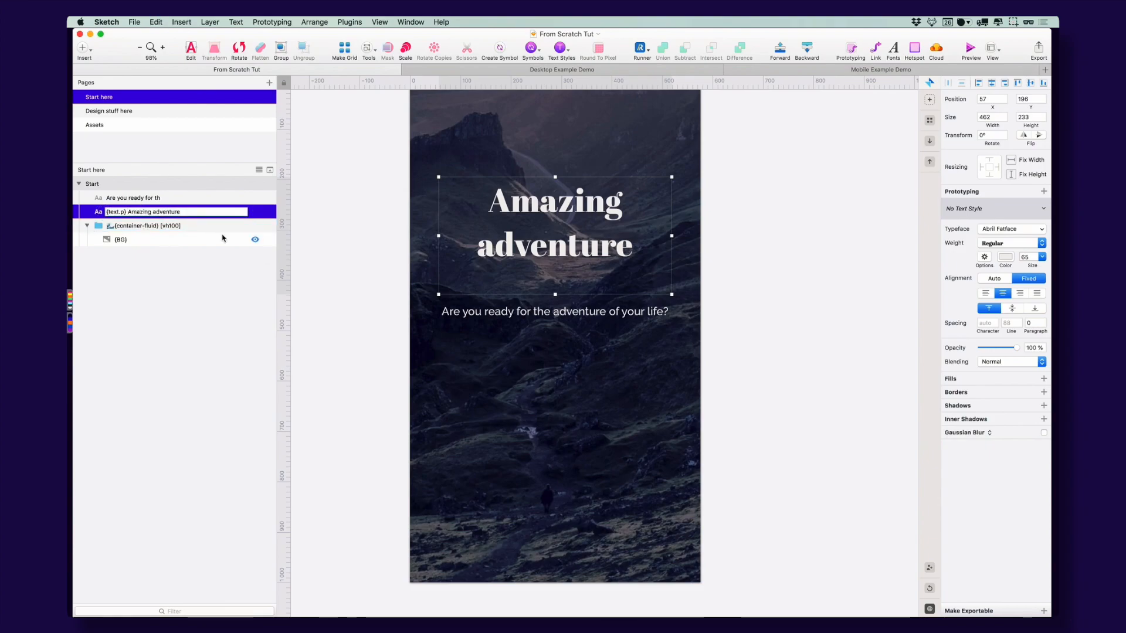
pyautogui.press('Return')
pyautogui.press('super+s')
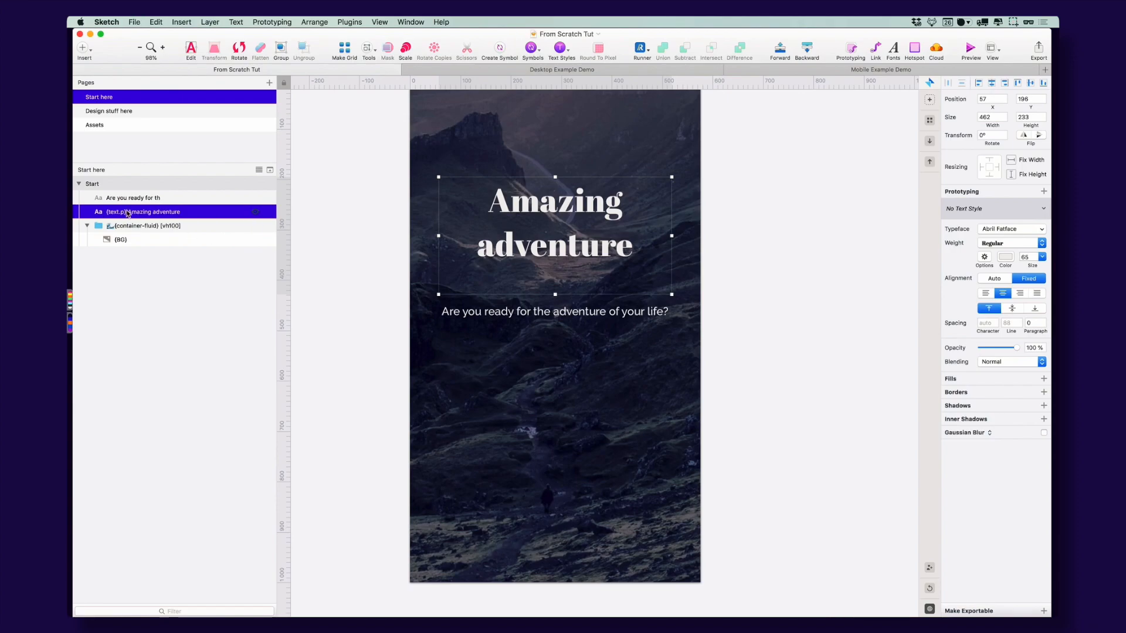
pyautogui.moveTo(143, 213); pyautogui.dragTo(148, 233)
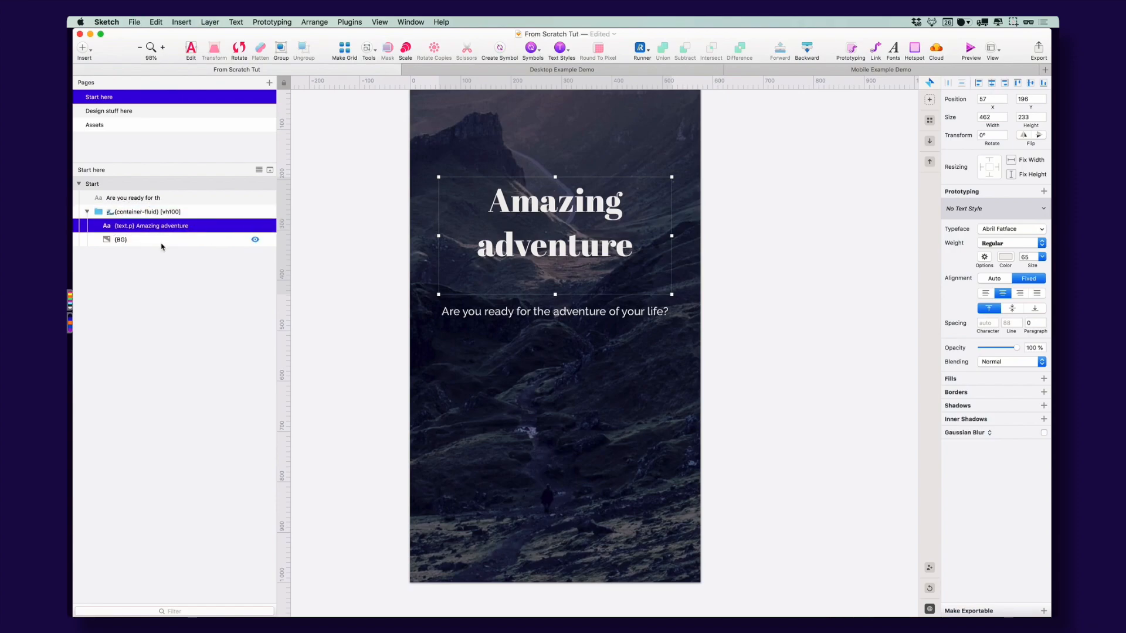
# Prefix the tagline layer's name with "{text.p}" and move the layer into the {container-fluid} [vh100] group
pyautogui.click(139, 198)
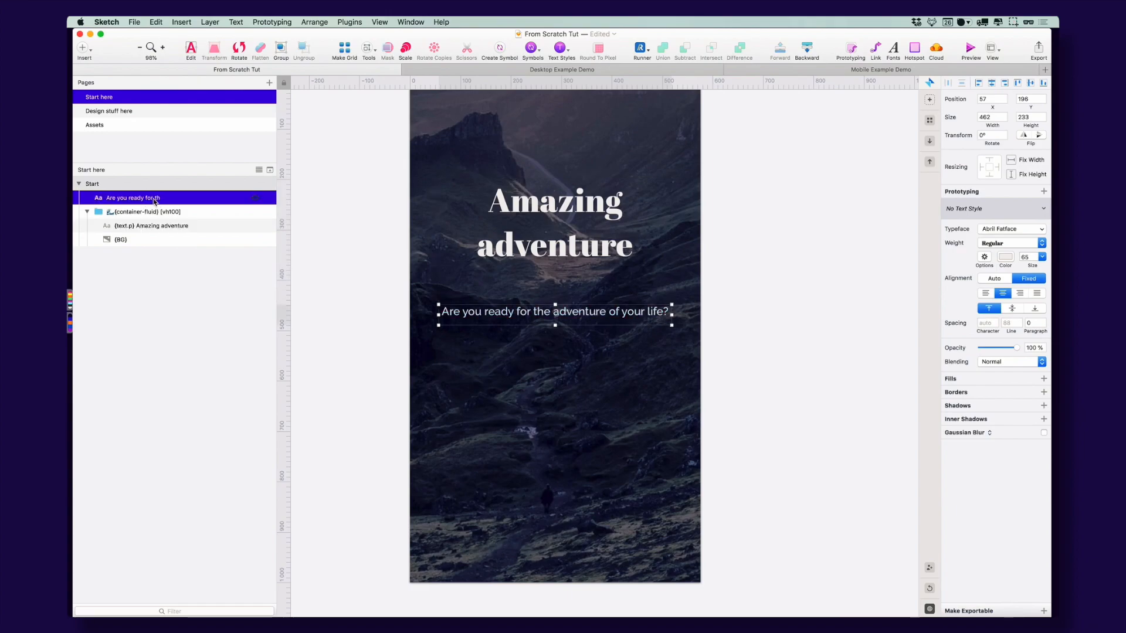
pyautogui.doubleClick(139, 198)
pyautogui.press('Left')
pyautogui.write('{text.p}')
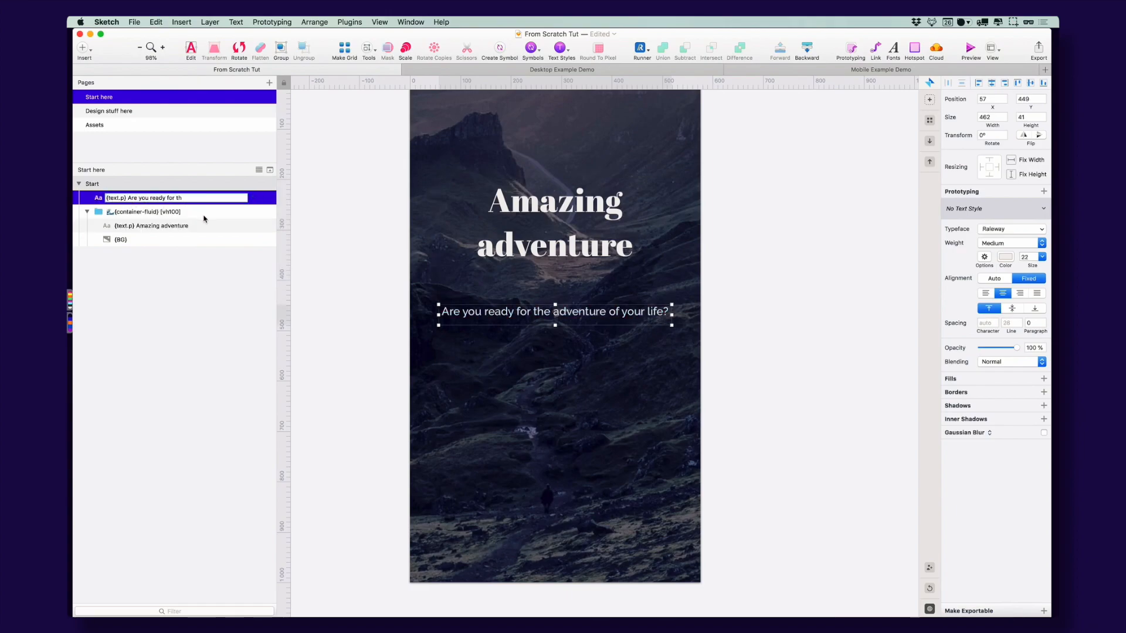
pyautogui.press('Return')
pyautogui.moveTo(154, 198); pyautogui.dragTo(180, 236)
# Save the document, switch to Chrome to reload the Sketch2React previewer, and load the updated From Scratch Tut file from Finder
pyautogui.click(347, 249)
pyautogui.press('super+s')
pyautogui.press('super+Tab')
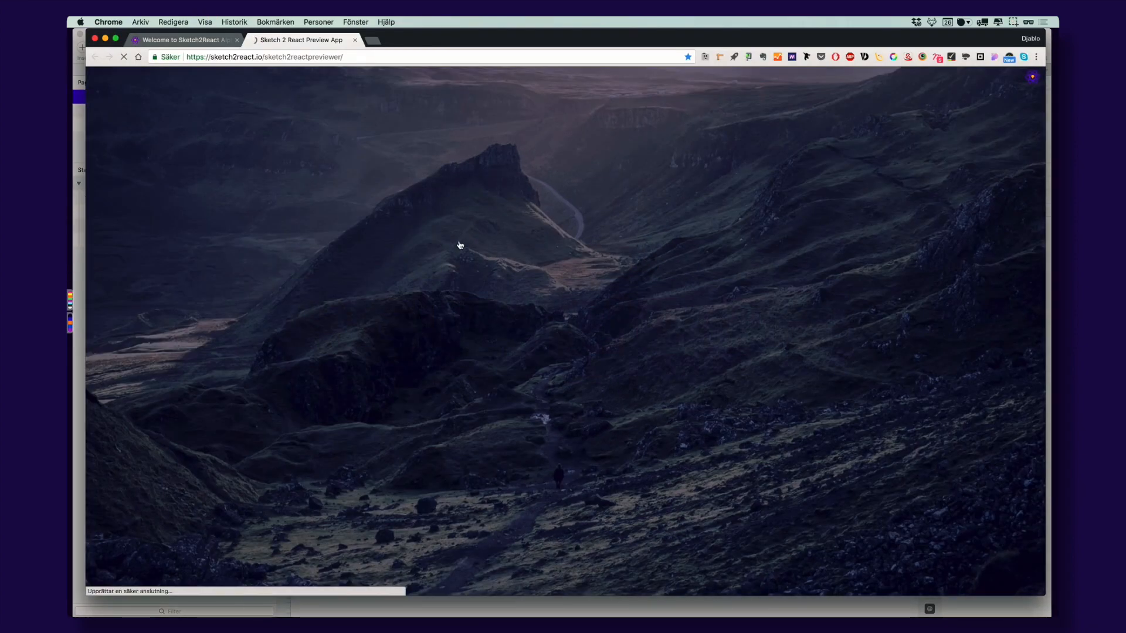
pyautogui.press('super+Tab')
pyautogui.press('super+Tab')
pyautogui.moveTo(810, 231); pyautogui.dragTo(440, 125)
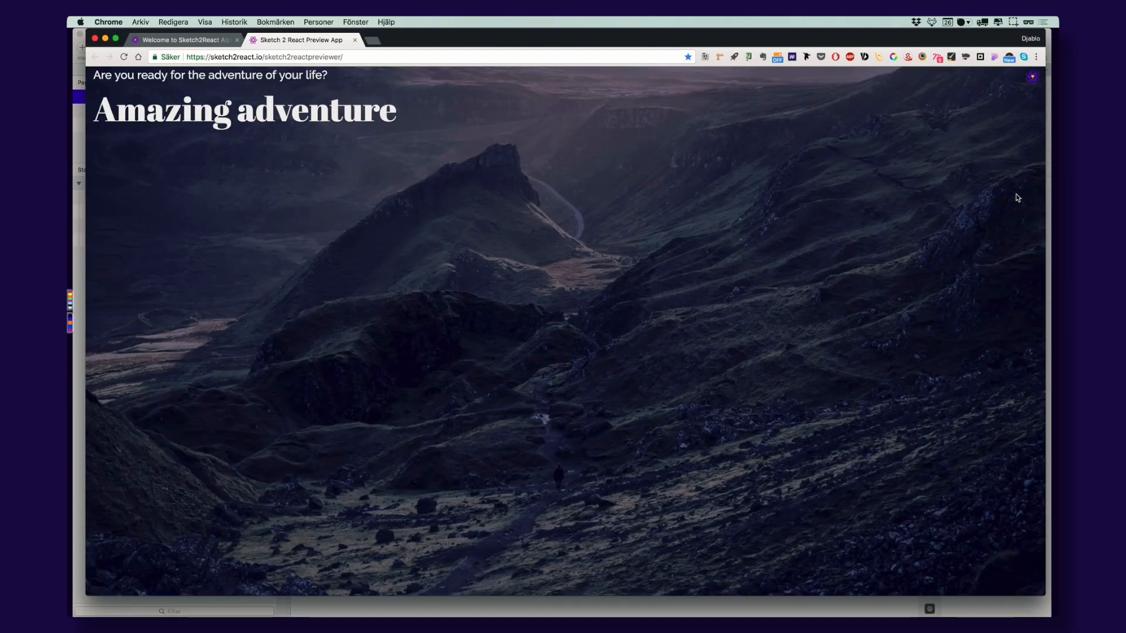
# Check how the heading and tagline render in the browser preview, return to Sketch, and inspect both text layers
pyautogui.moveTo(1045, 199); pyautogui.dragTo(990, 235)
pyautogui.moveTo(314, 100); pyautogui.dragTo(365, 110)
pyautogui.click(428, 130)
pyautogui.press('super+Tab')
pyautogui.press('super+Tab')
pyautogui.press('super+Tab')
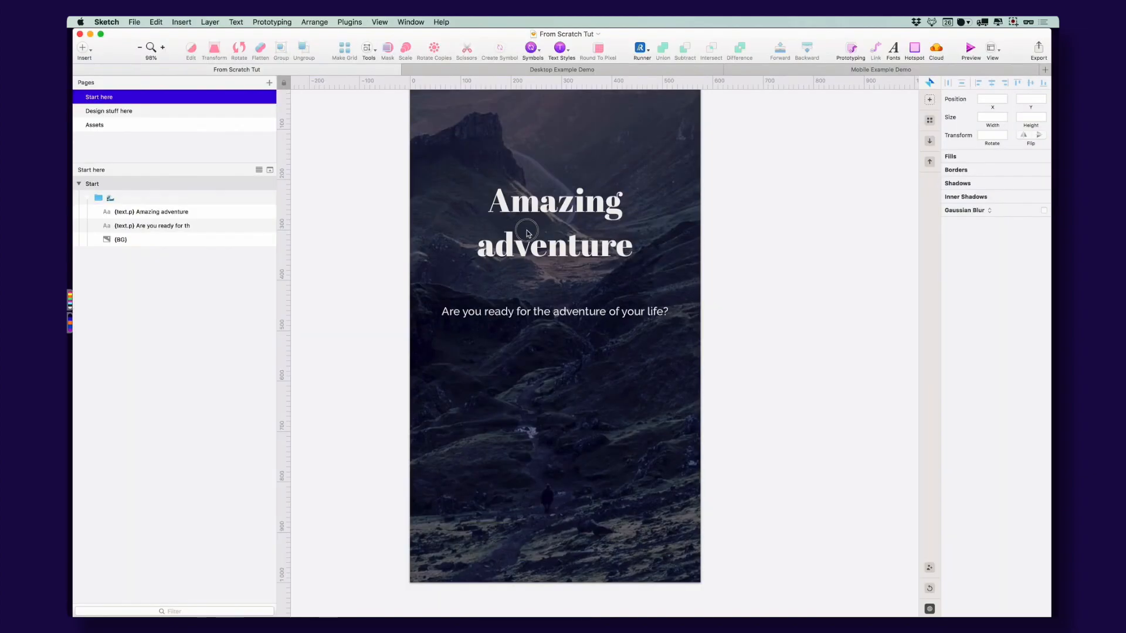
pyautogui.click(527, 233)
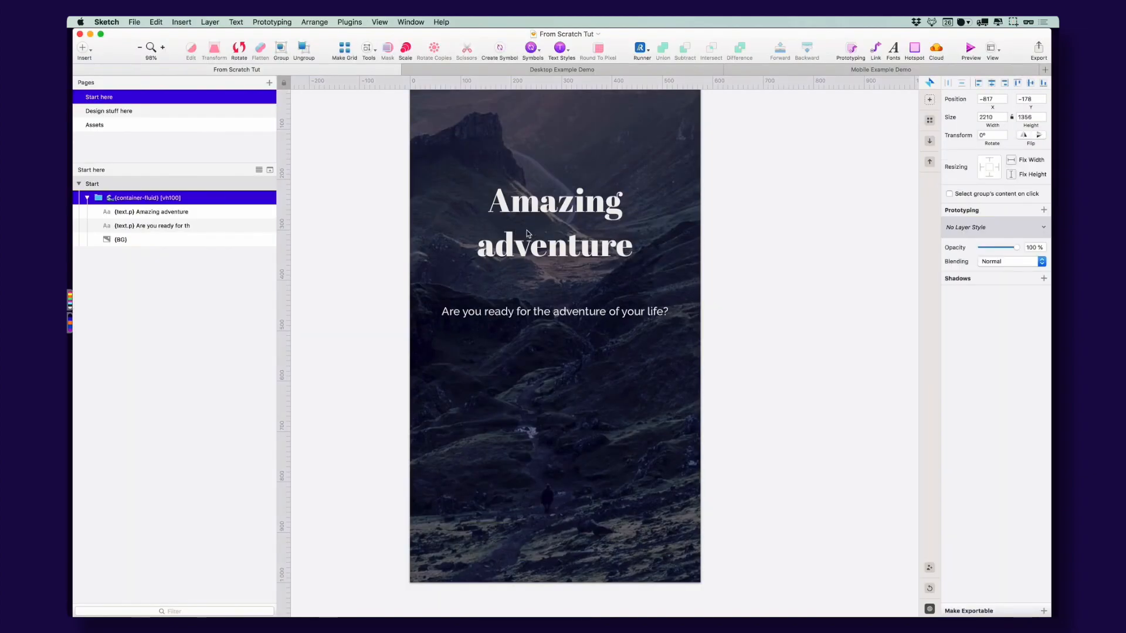
pyautogui.doubleClick(512, 207)
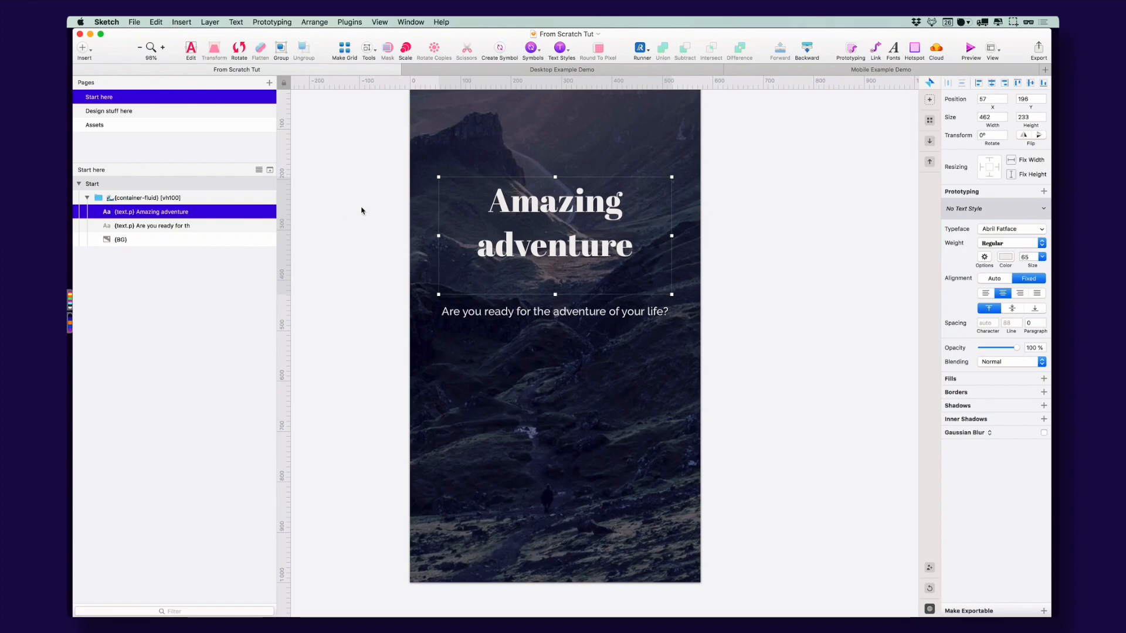
pyautogui.click(545, 312)
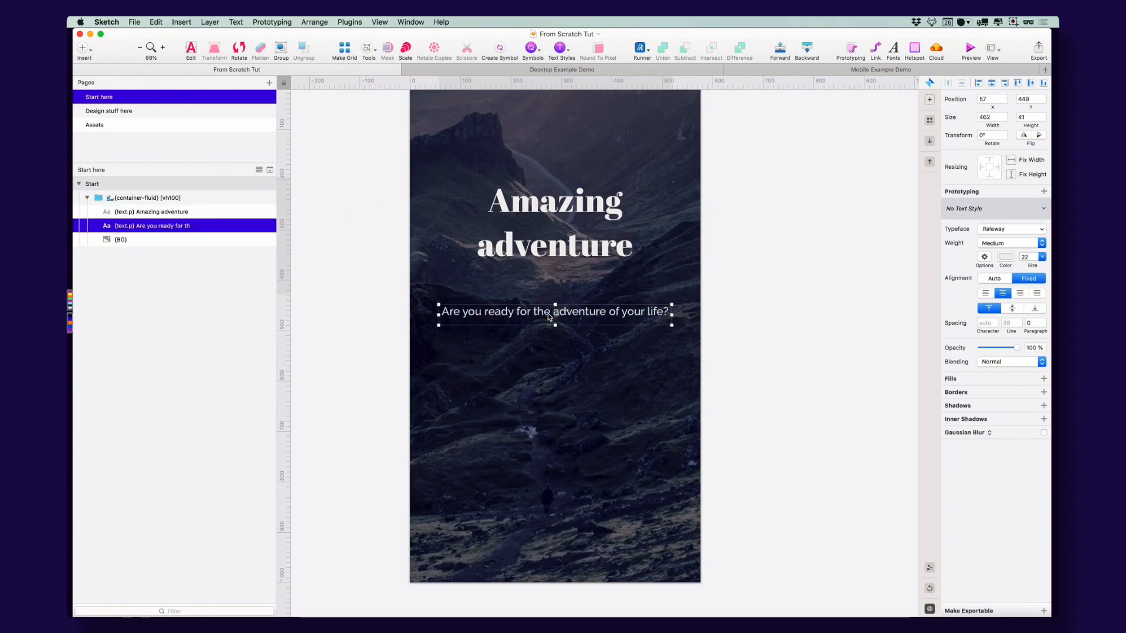
pyautogui.click(530, 228)
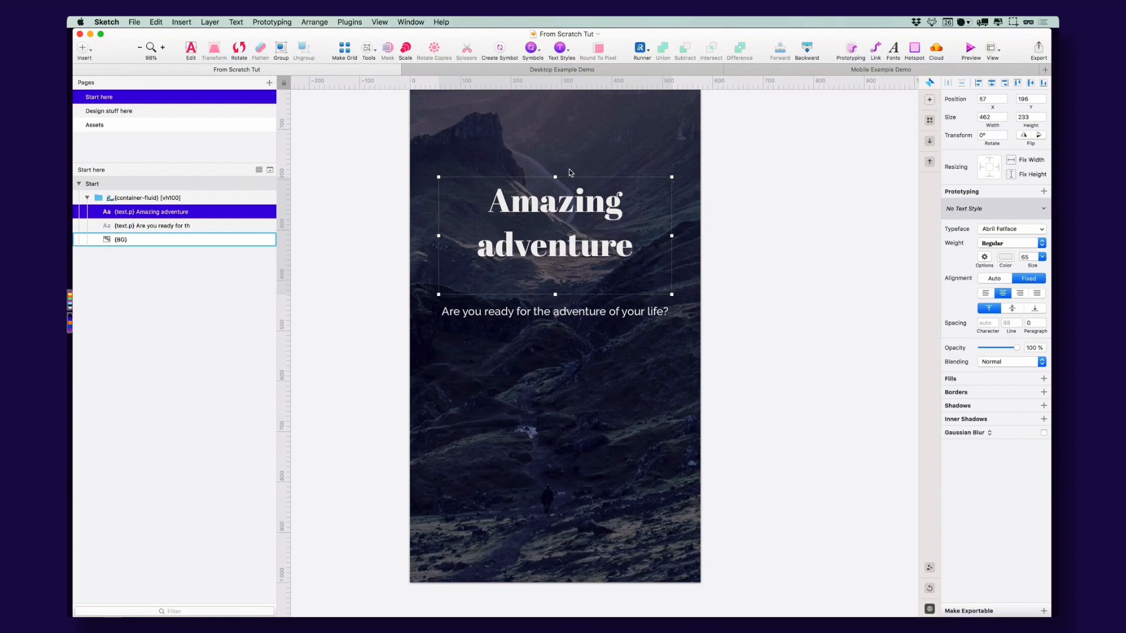
# Copy the "Aaaa buttons!" Primary Button symbol from the Start artboard of the Desktop Example Demo document
pyautogui.click(798, 70)
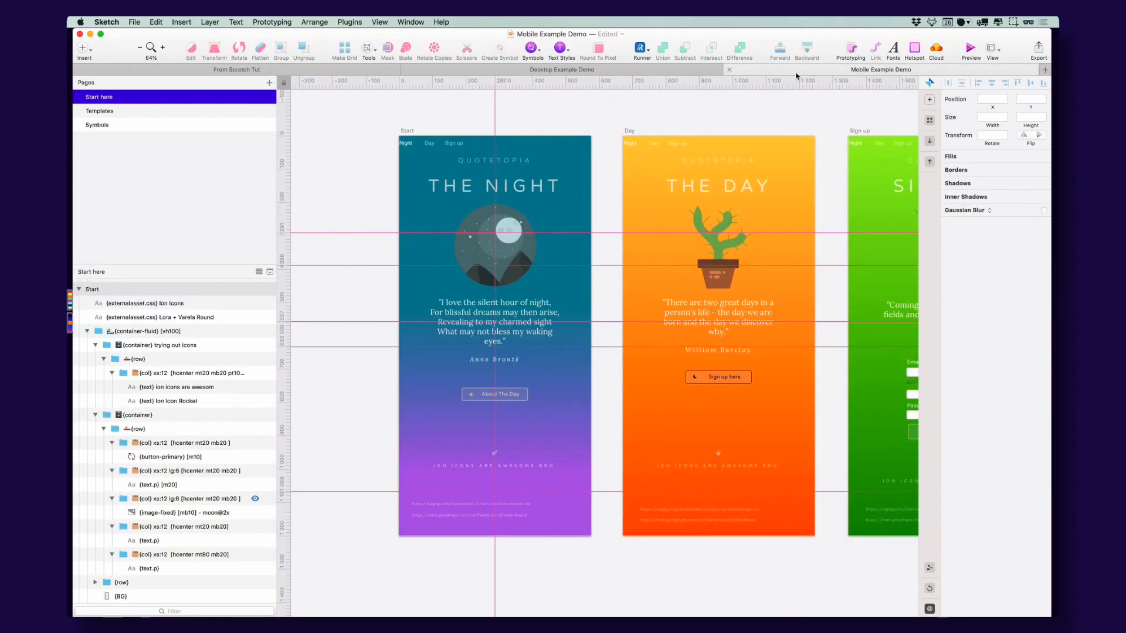
pyautogui.click(578, 71)
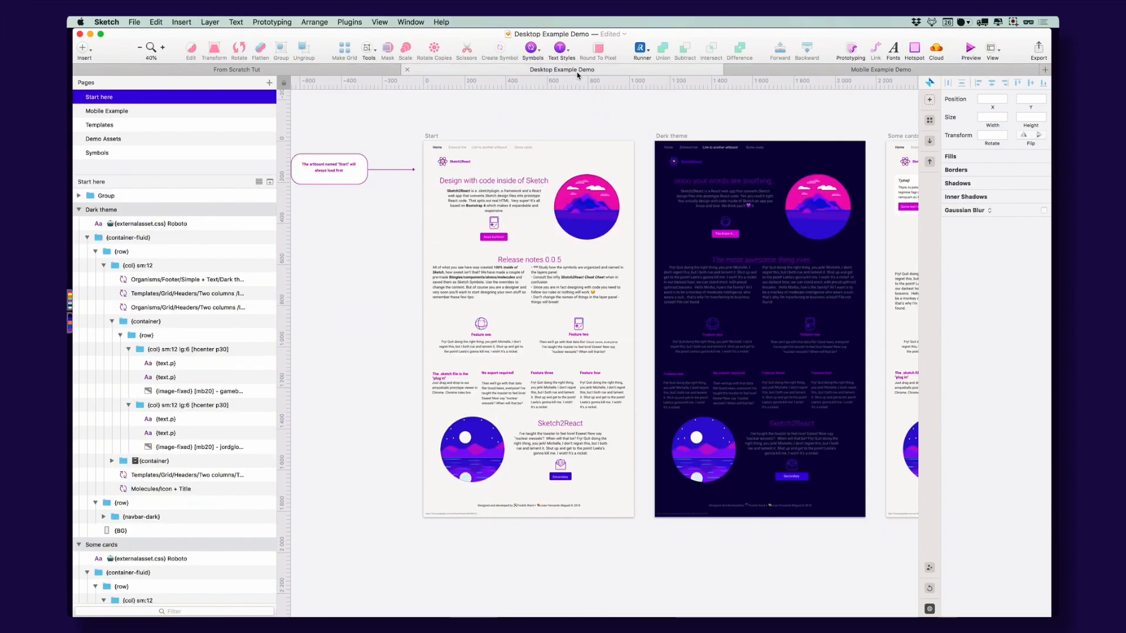
pyautogui.click(499, 238)
pyautogui.click(499, 238)
pyautogui.keyDown('super'); pyautogui.click(475, 238); pyautogui.keyUp('super')
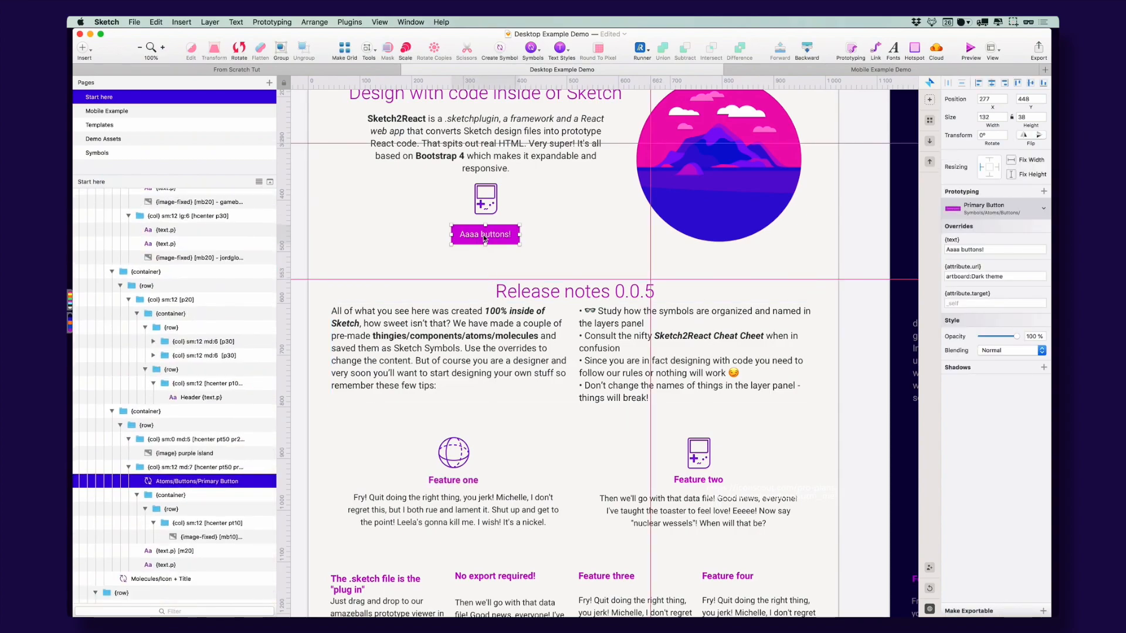
# Paste the Primary Button into the {container-fluid} [vh100] group of From Scratch Tut and place it centered below the tagline
pyautogui.click(332, 72)
pyautogui.click(521, 316)
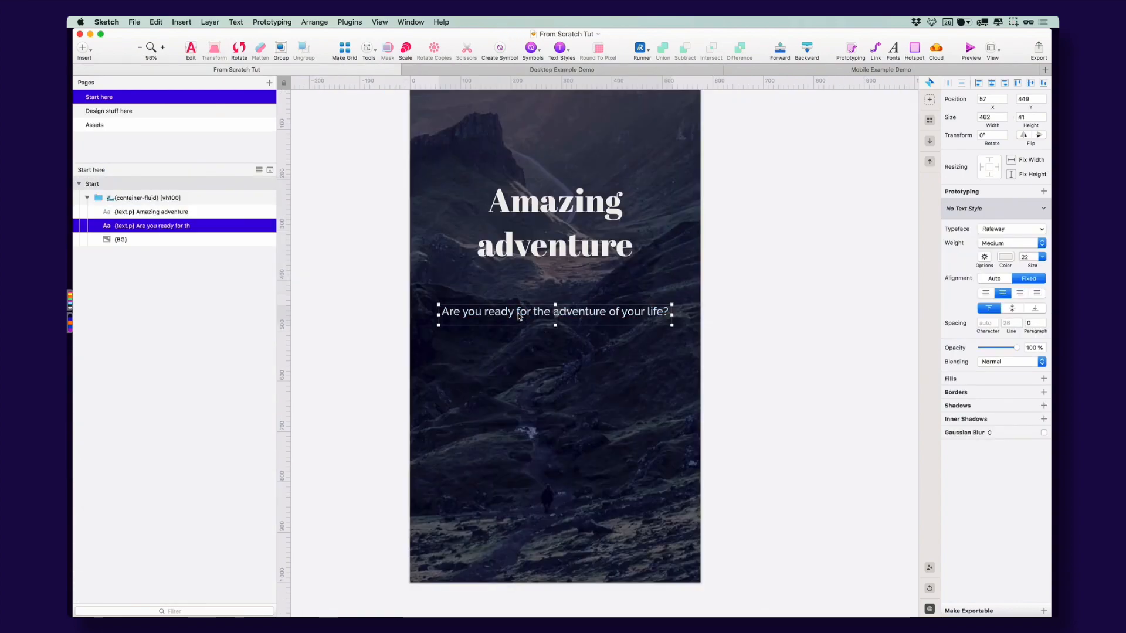
pyautogui.press('super+v')
pyautogui.moveTo(560, 316); pyautogui.dragTo(561, 356)
# Clear the button's {attribute.url} override and set its {text} override to "Go ahead press me!"
pyautogui.click(1007, 276)
pyautogui.press('BackSpace')
pyautogui.hotkey('shift', 'Tab')
pyautogui.write('G')
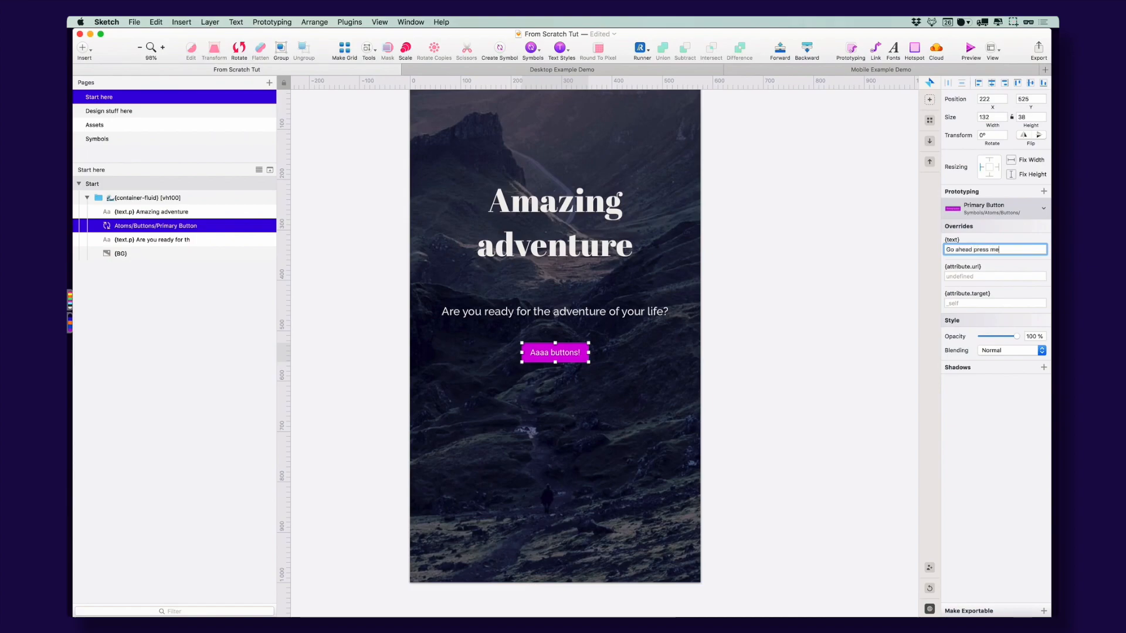
pyautogui.press('Return')
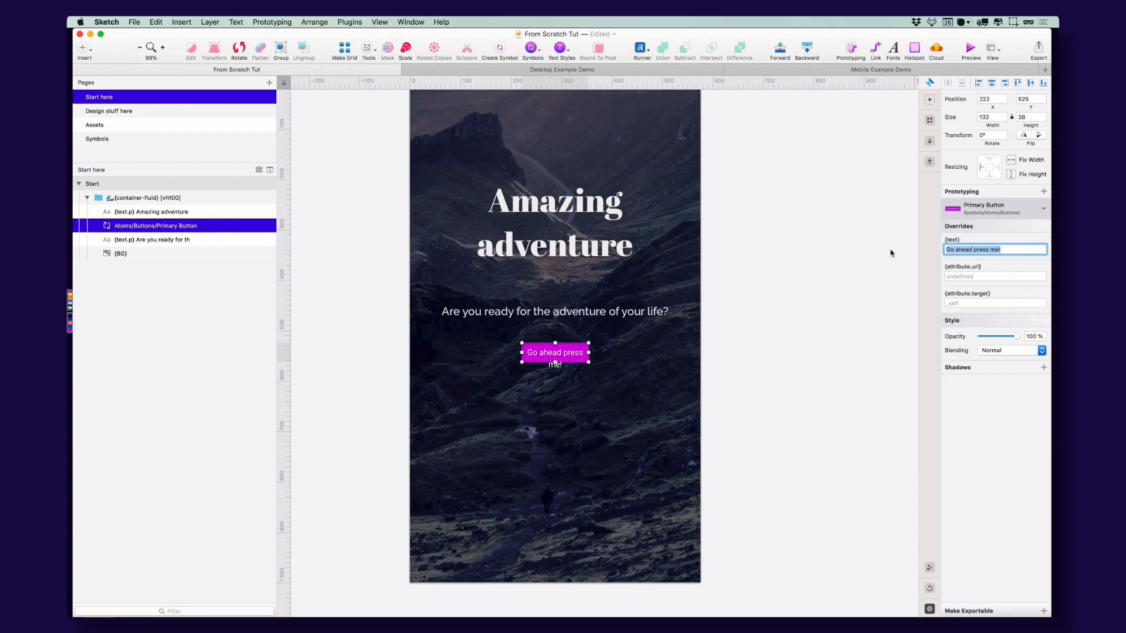
# Widen the button to 184 around its center, and move the heading, tagline and button together lower on the artboard
pyautogui.moveTo(589, 353); pyautogui.dragTo(562, 359)
pyautogui.scroll(-1, 562, 359)
pyautogui.keyDown('shift'); pyautogui.click(560, 312); pyautogui.keyUp('shift')
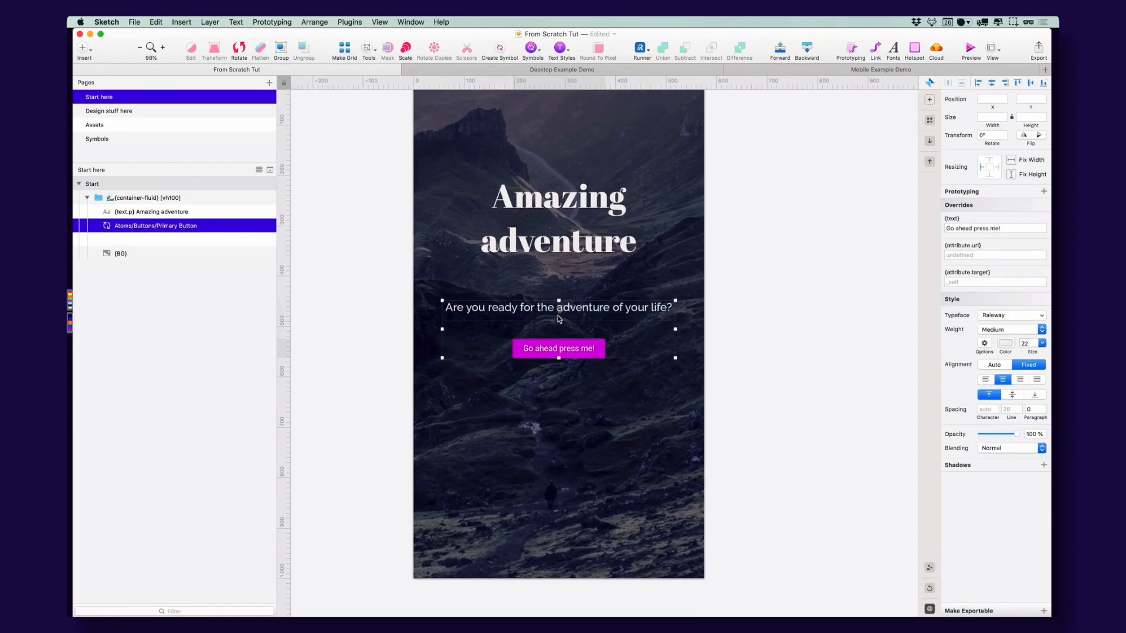
pyautogui.keyDown('shift'); pyautogui.click(559, 251); pyautogui.keyUp('shift')
pyautogui.moveTo(559, 251); pyautogui.dragTo(559, 282)
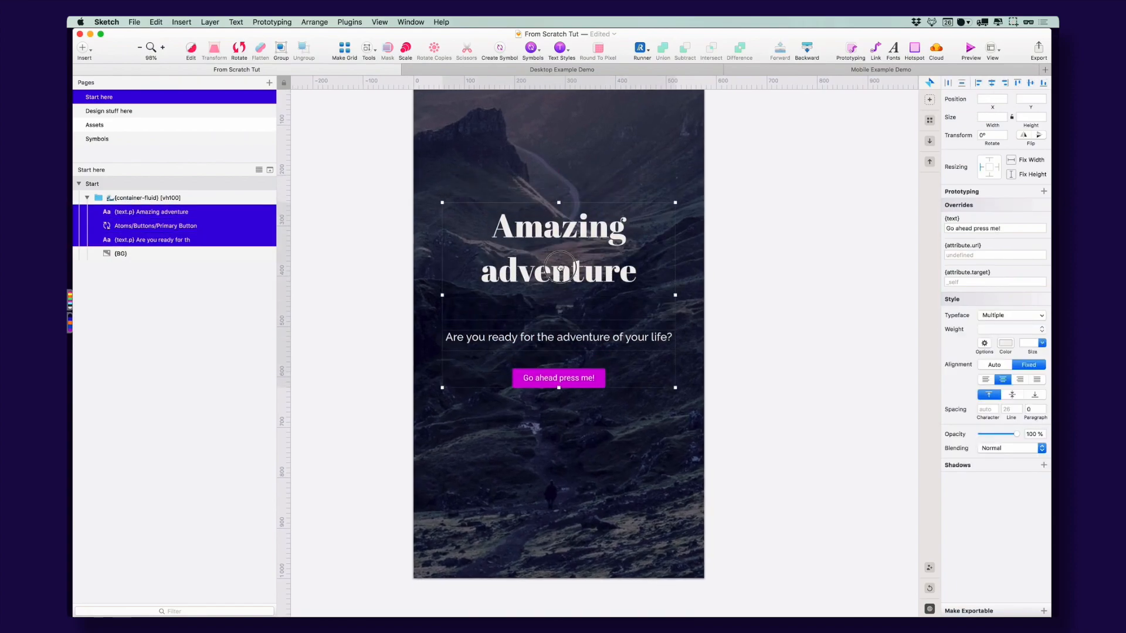
# Move the tagline and button up closer beneath the heading, and save the document
pyautogui.click(568, 345)
pyautogui.click(568, 344)
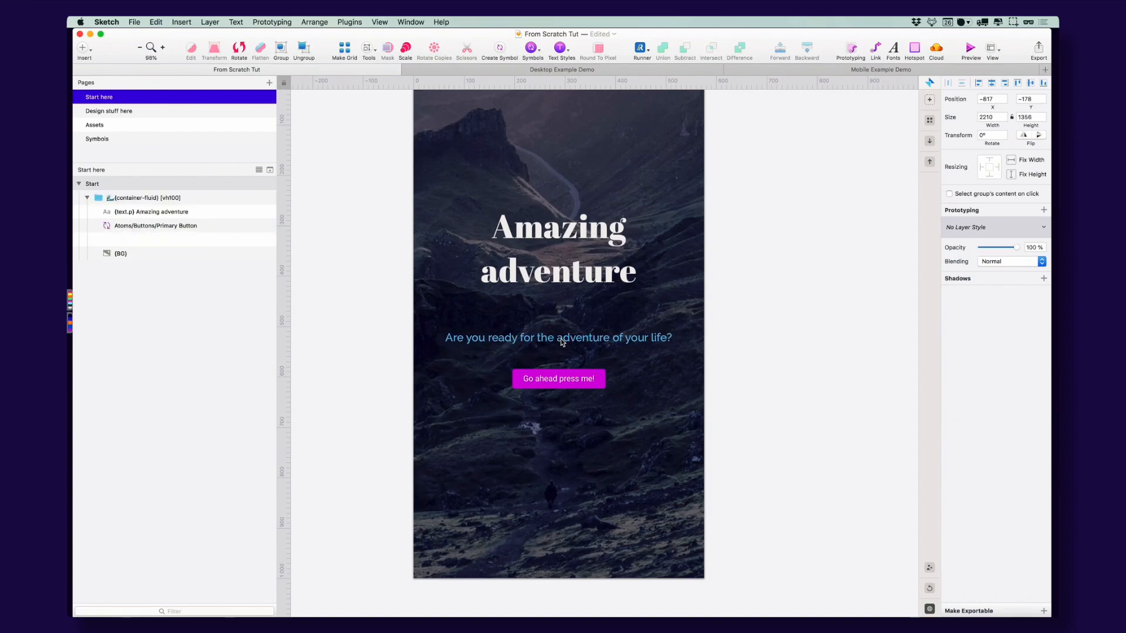
pyautogui.doubleClick(567, 343)
pyautogui.moveTo(567, 344); pyautogui.dragTo(559, 309)
pyautogui.moveTo(559, 378); pyautogui.dragTo(551, 310)
pyautogui.click(749, 344)
pyautogui.scroll(3, 586, 334)
pyautogui.hscroll(2, 587, 335)
pyautogui.press('super+s')
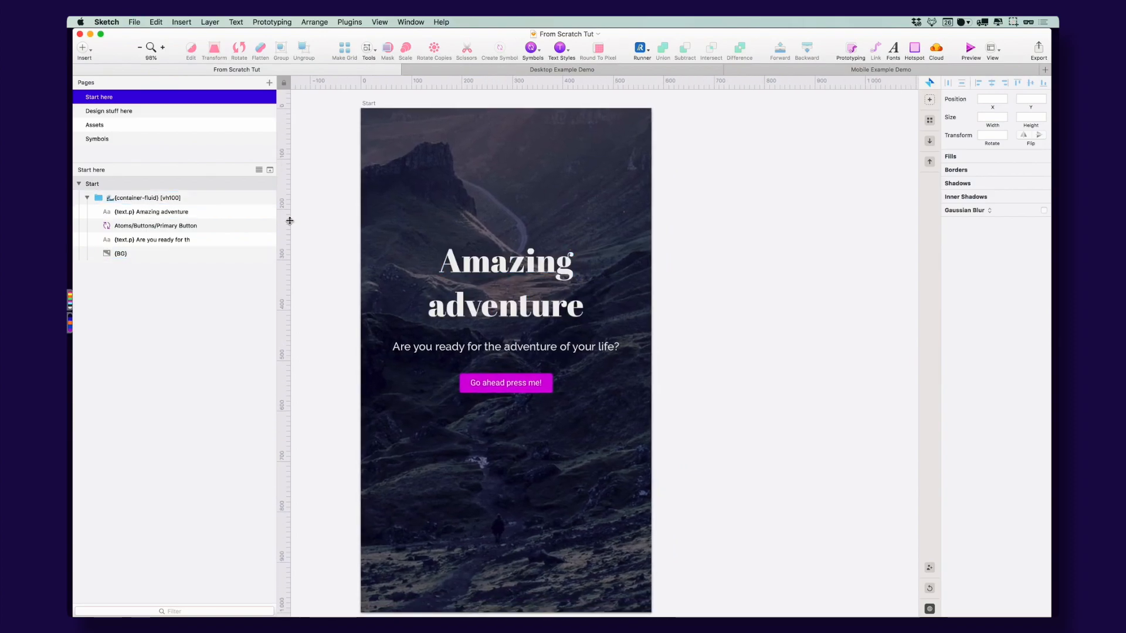
pyautogui.click(191, 200)
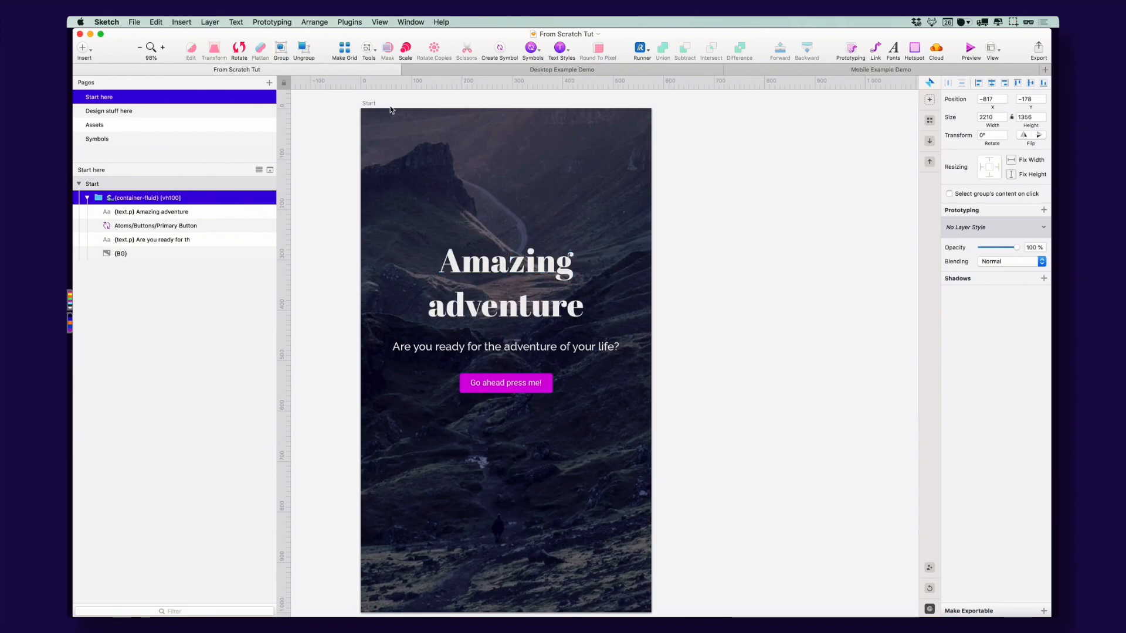
pyautogui.click(369, 104)
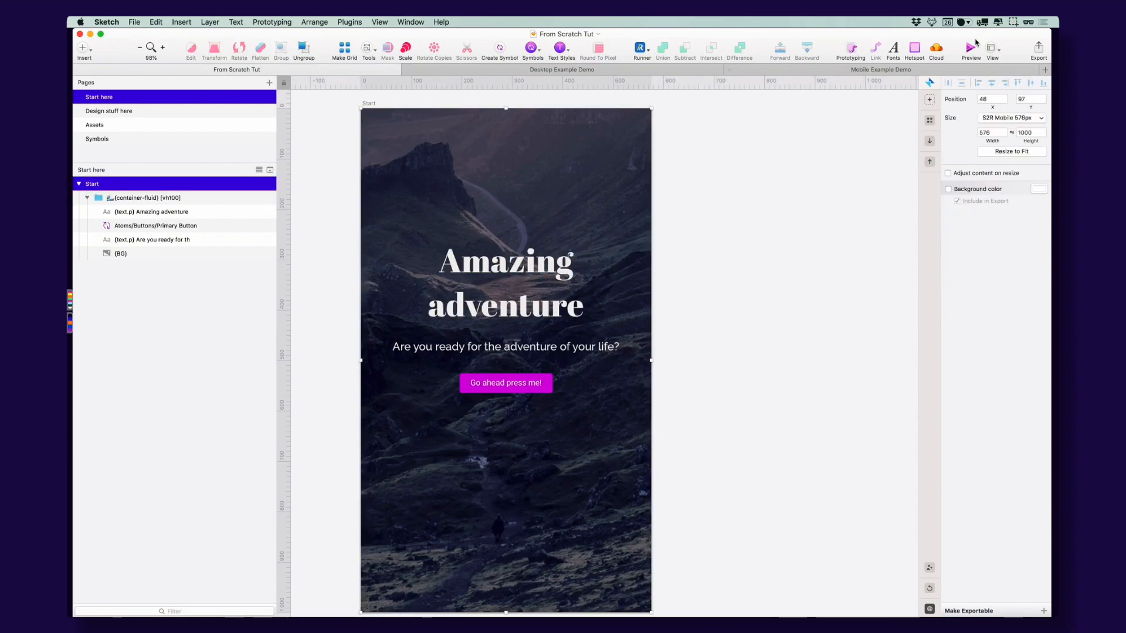
pyautogui.click(1014, 21)
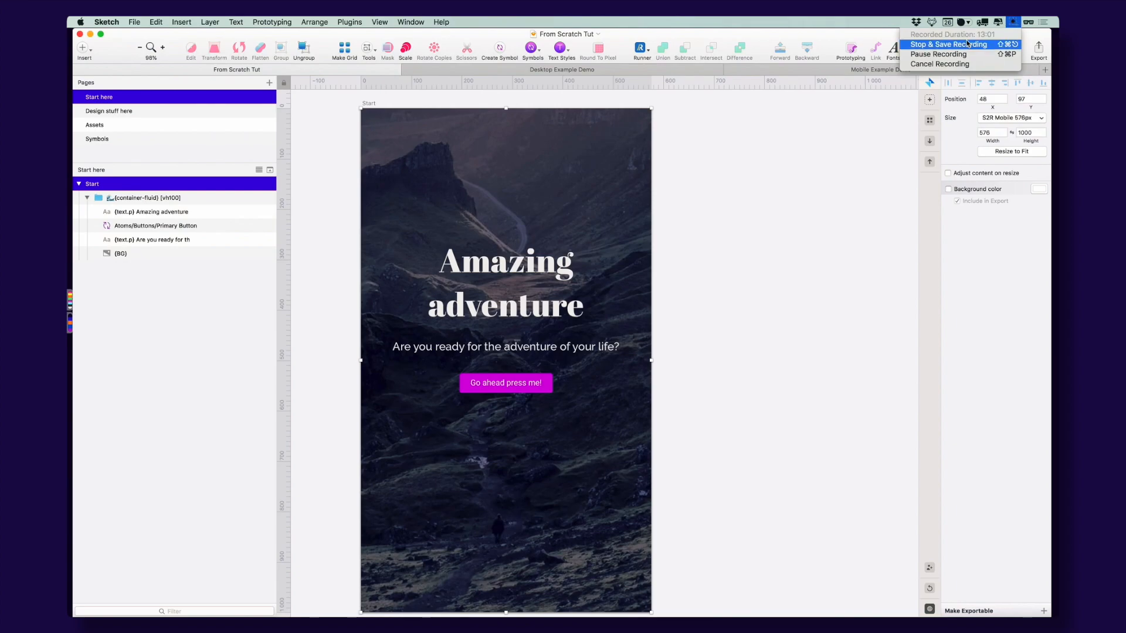
pyautogui.click(948, 55)
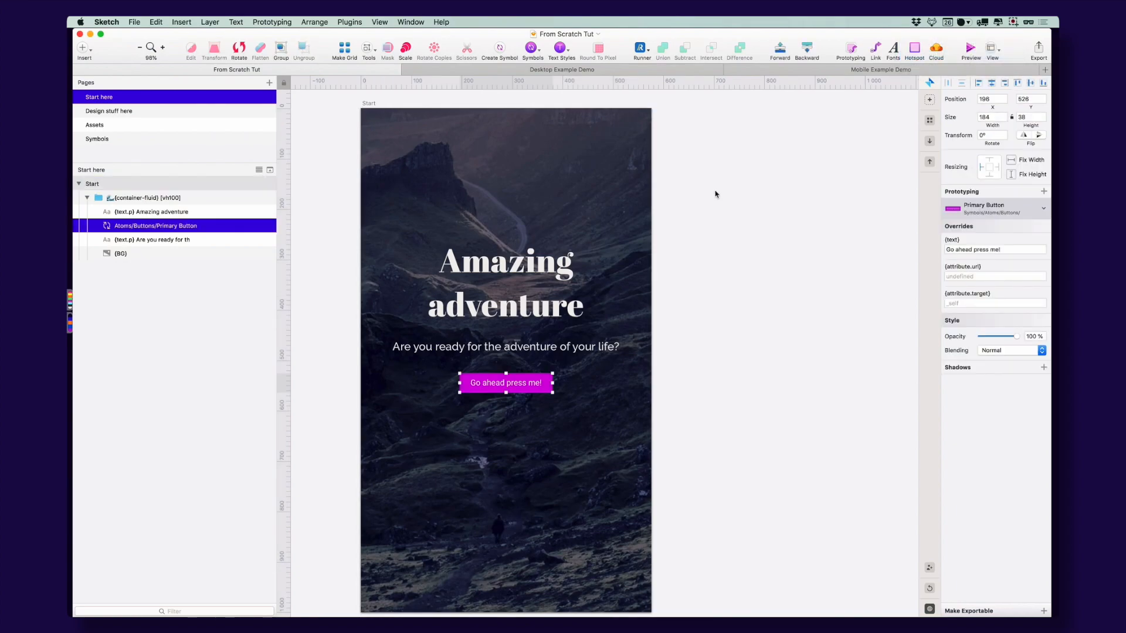
pyautogui.click(715, 192)
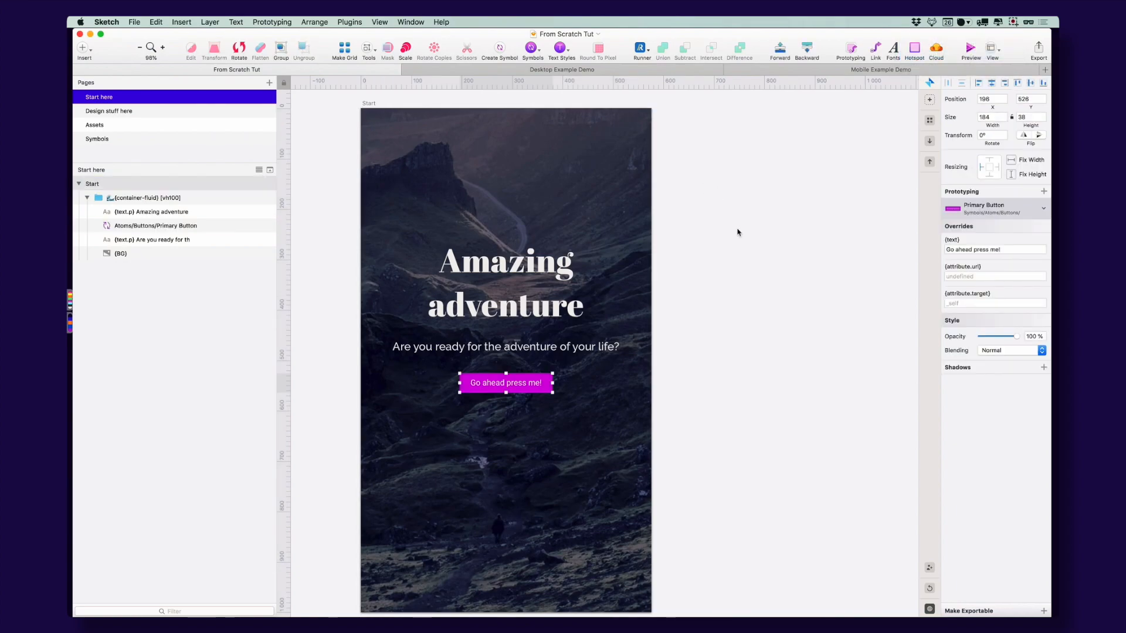
# Open the button's source symbol, expand the {button-primary} [m10] group, and show its hidden {HOVER} text and shape layers
pyautogui.click(492, 391)
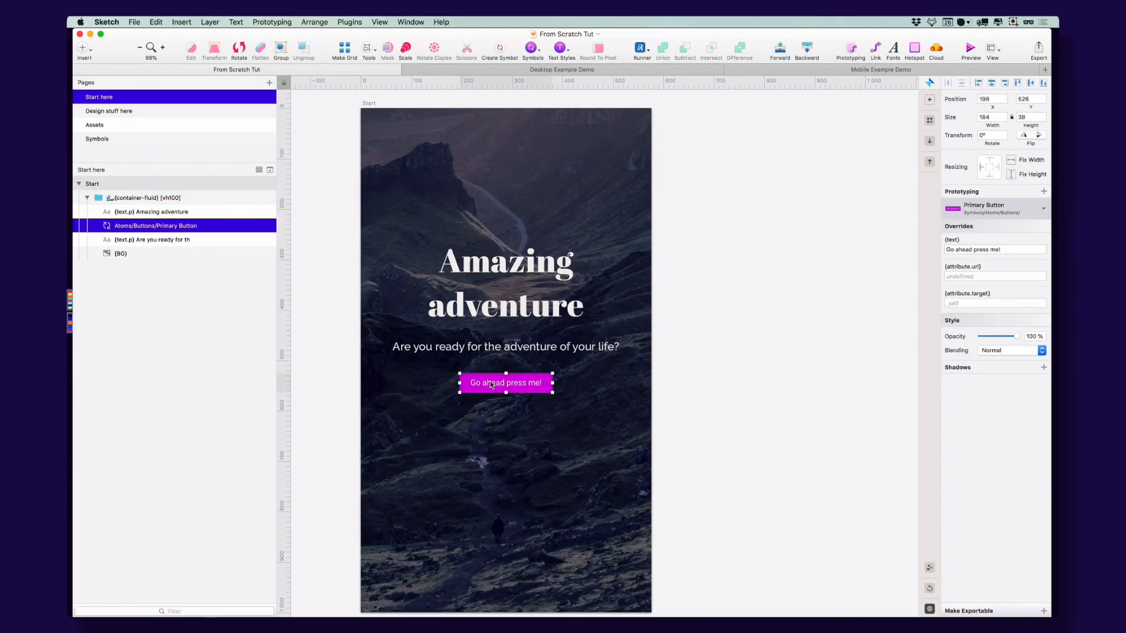
pyautogui.doubleClick(497, 389)
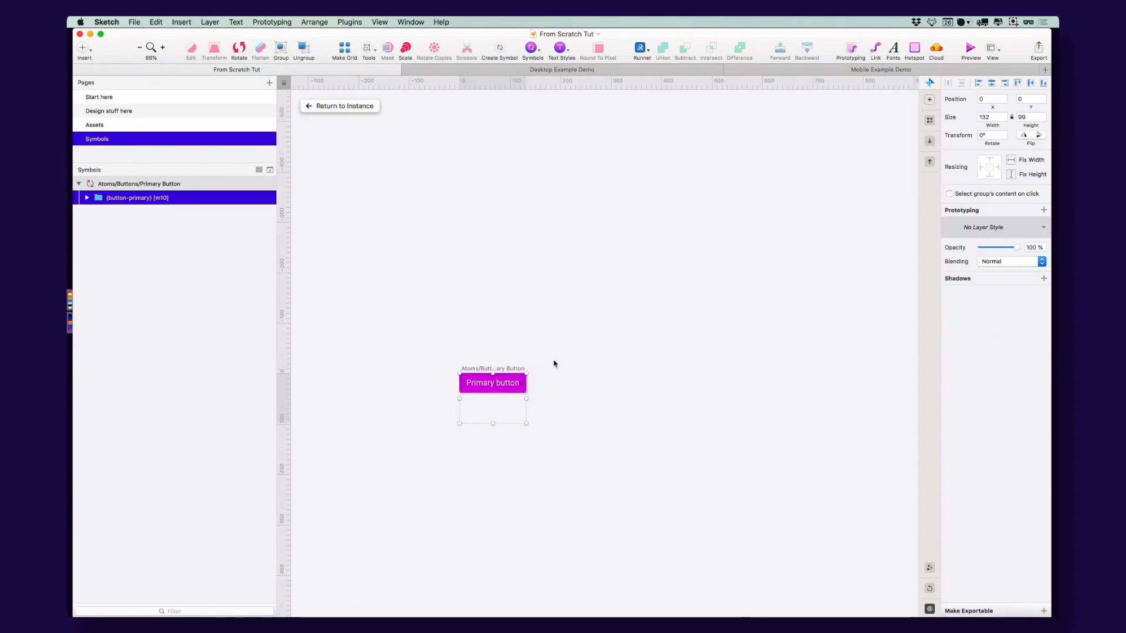
pyautogui.scroll(5, 507, 387)
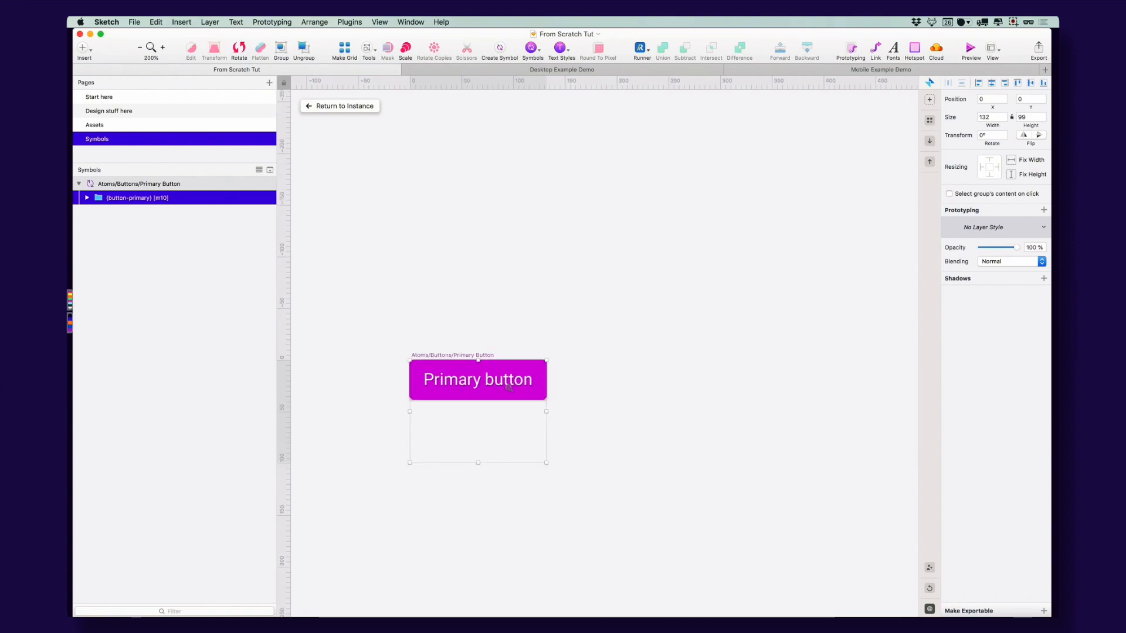
pyautogui.click(86, 197)
pyautogui.click(109, 215)
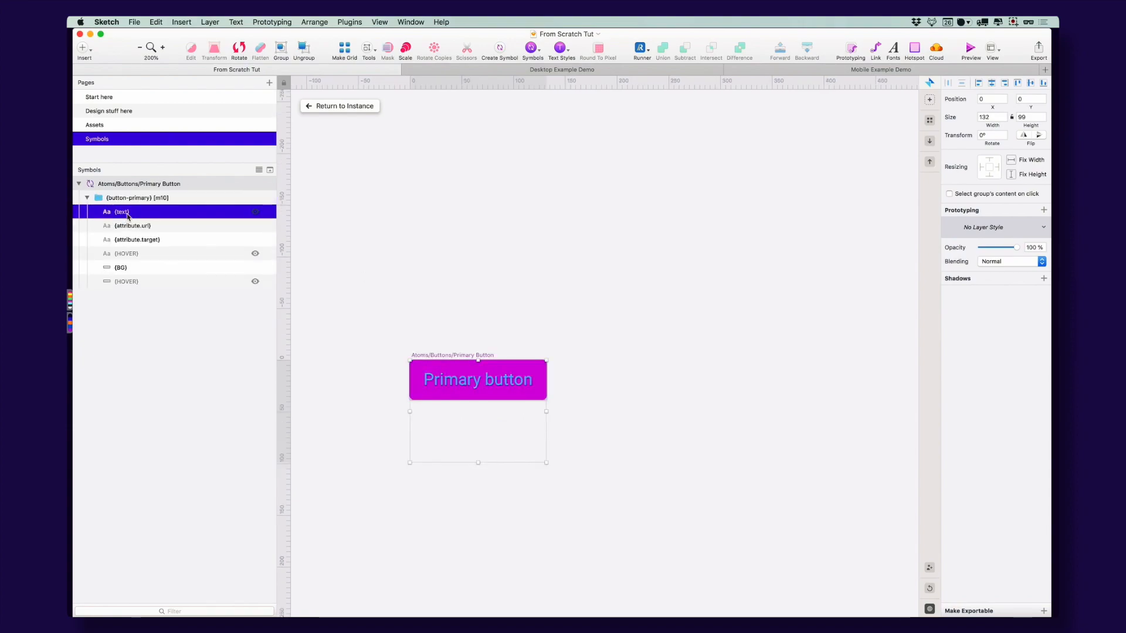
pyautogui.click(255, 253)
pyautogui.click(255, 281)
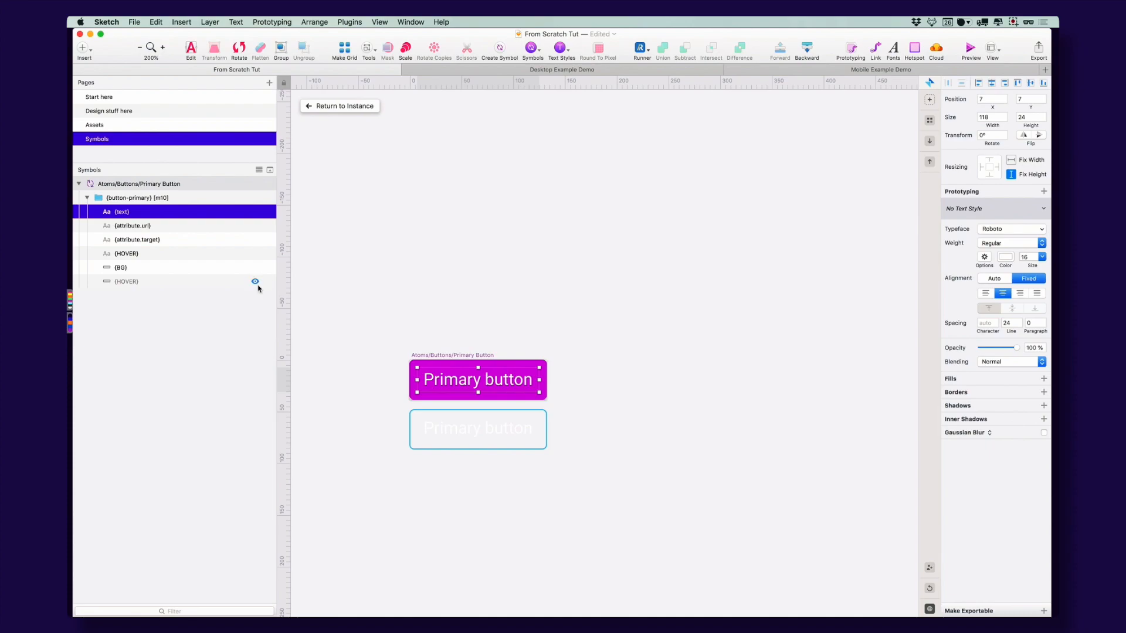
# Inspect the fill color of the symbol's {BG} shape and return to the button instance on the Start artboard
pyautogui.click(413, 368)
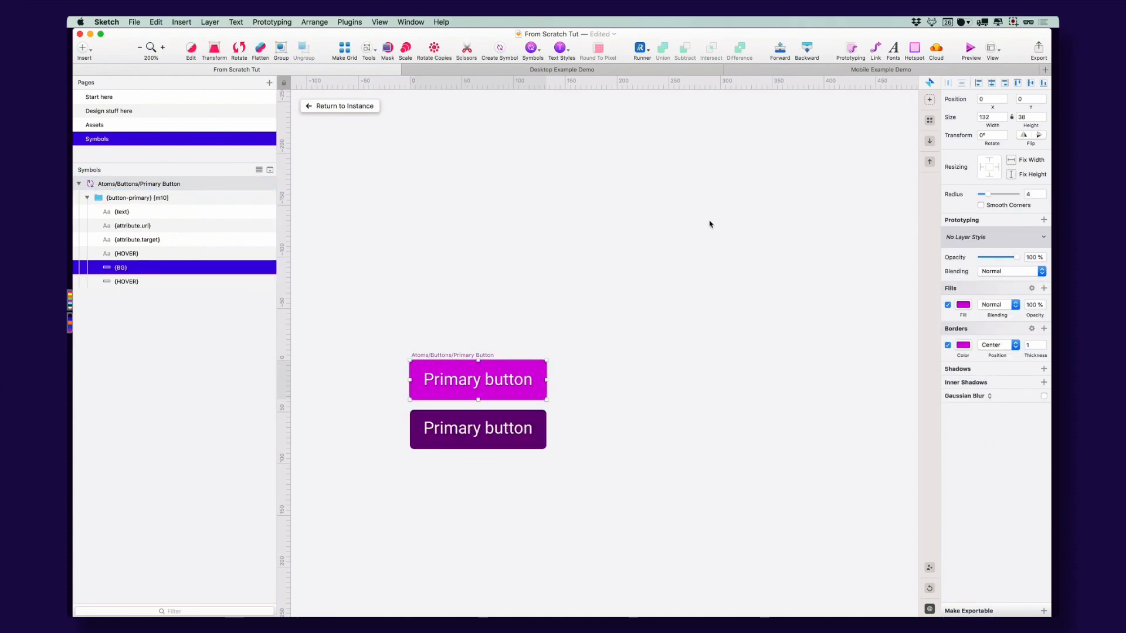
pyautogui.click(963, 306)
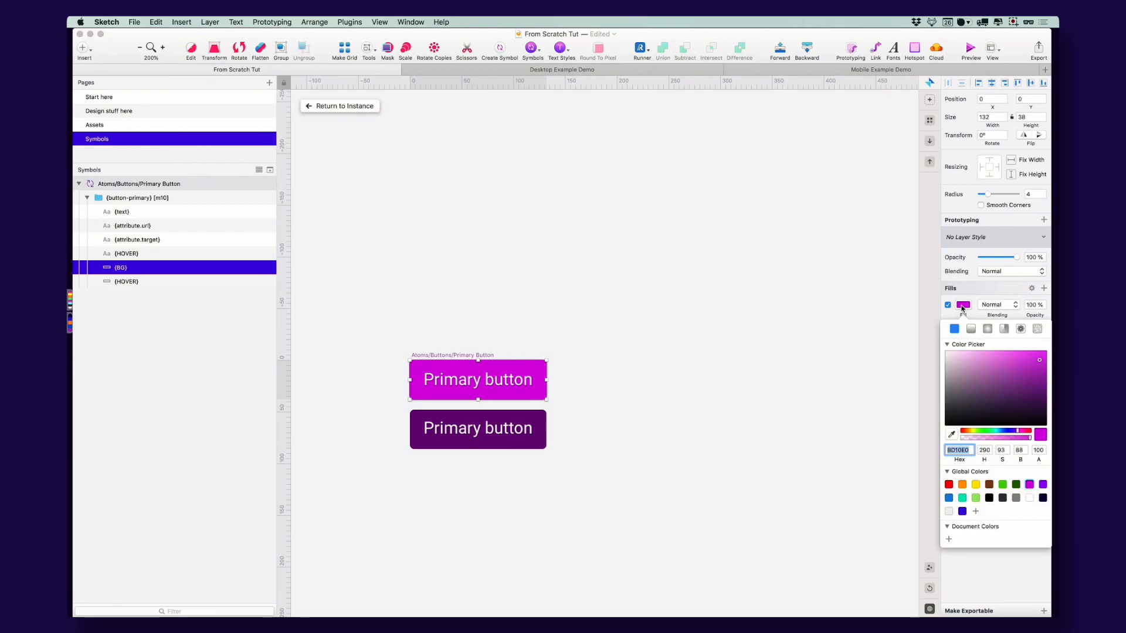
pyautogui.click(507, 220)
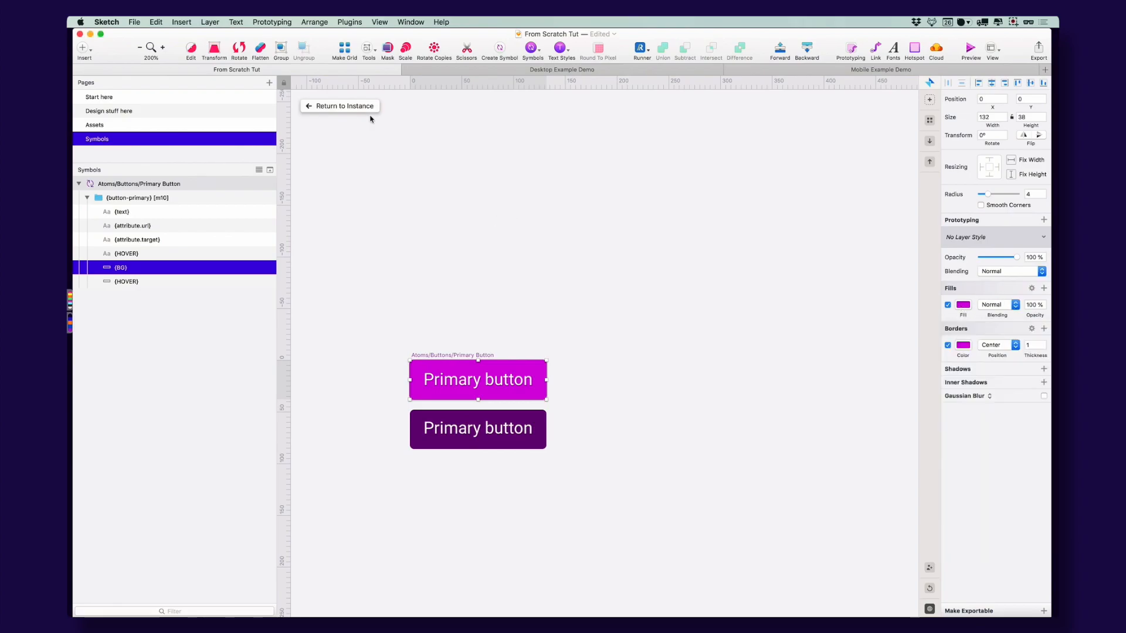
pyautogui.click(345, 108)
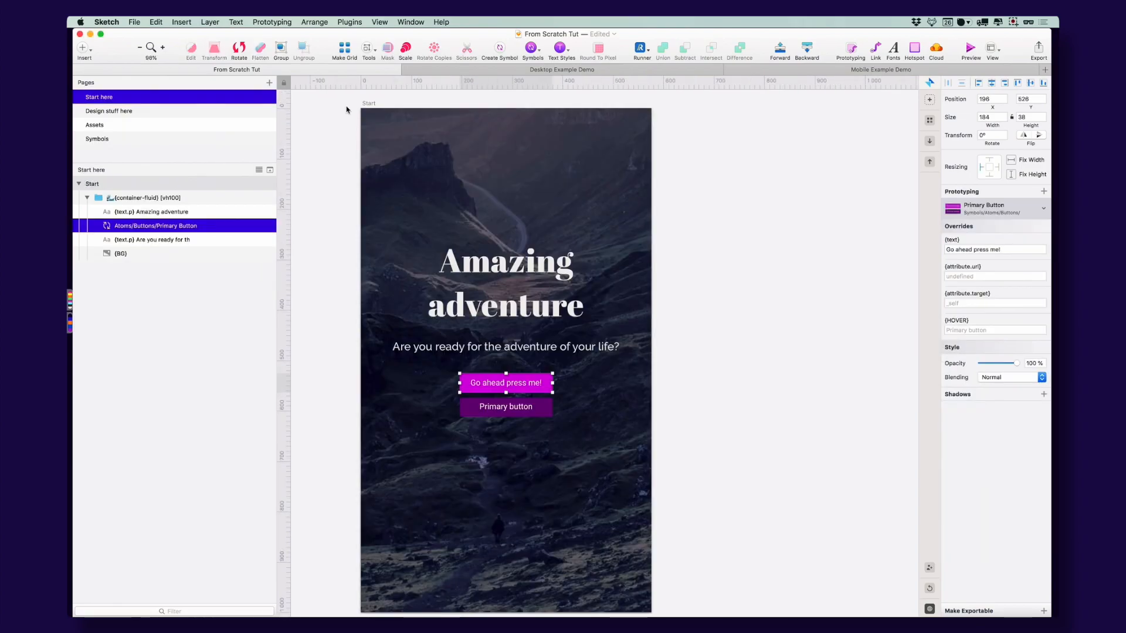
# Reopen the button symbol and fill its {BG} shape with the blue-violet global color (HSB 257, 93, 88)
pyautogui.doubleClick(519, 388)
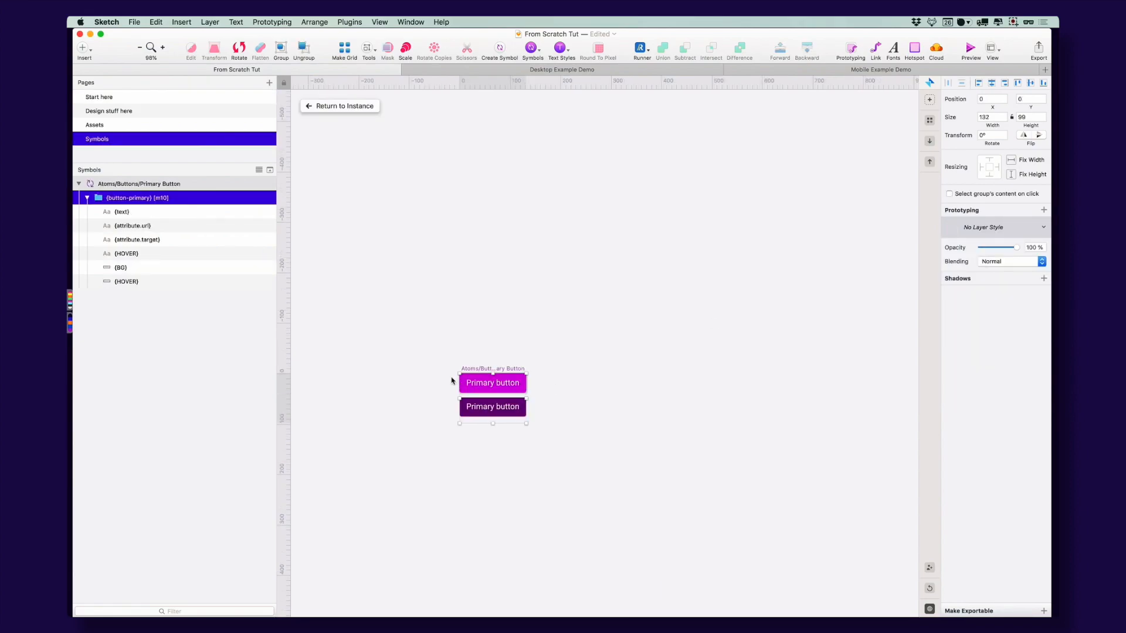
pyautogui.click(150, 253)
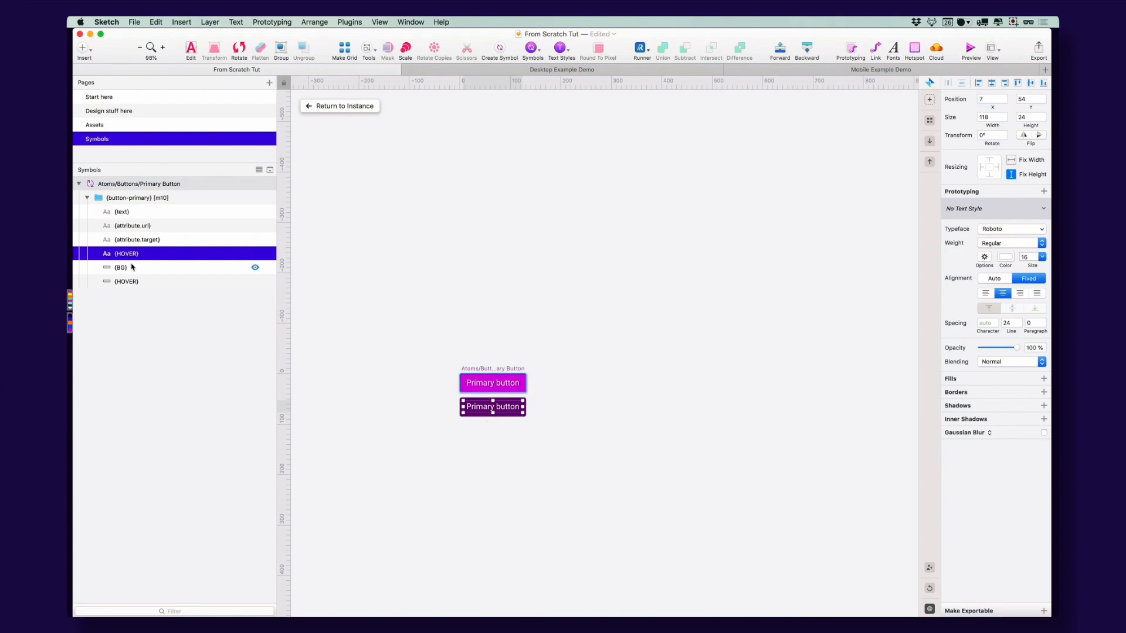
pyautogui.click(132, 267)
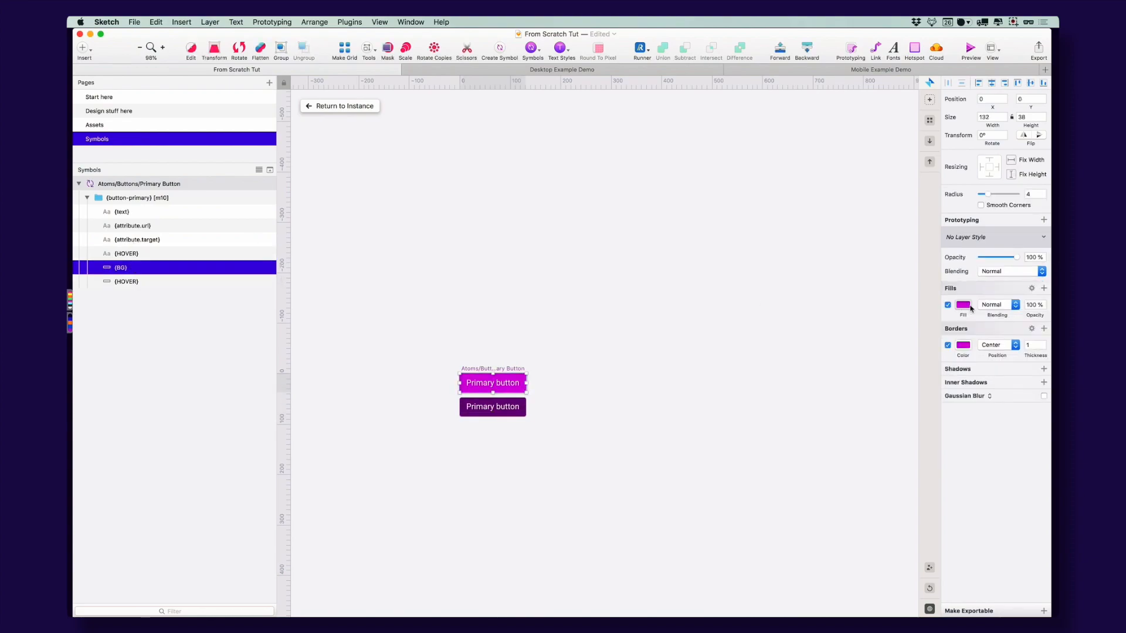
pyautogui.click(963, 304)
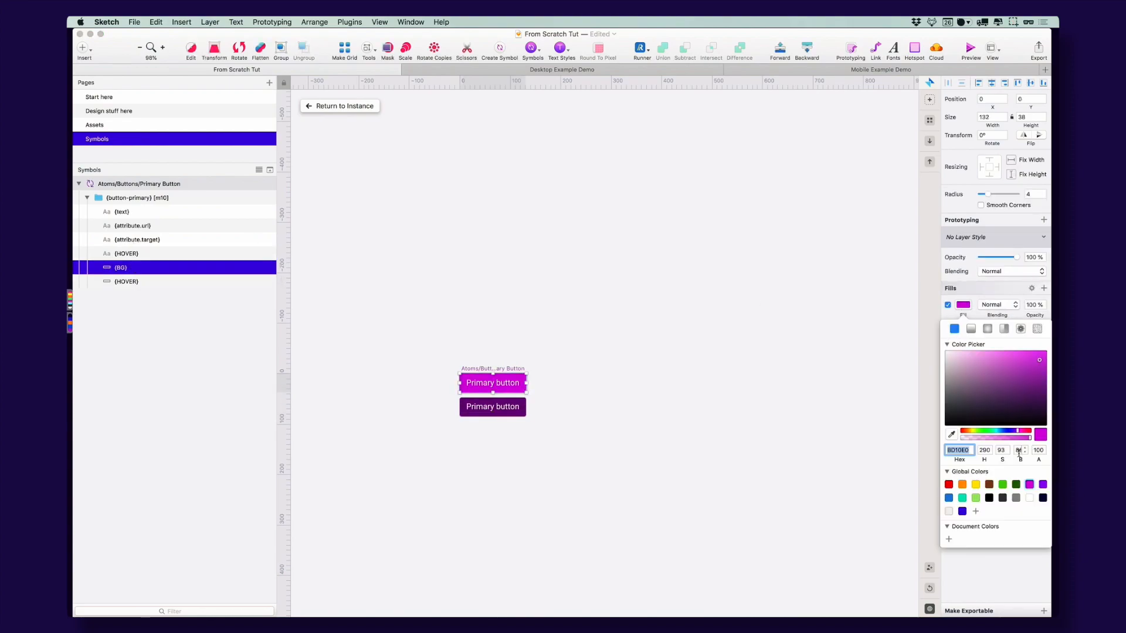
pyautogui.click(962, 512)
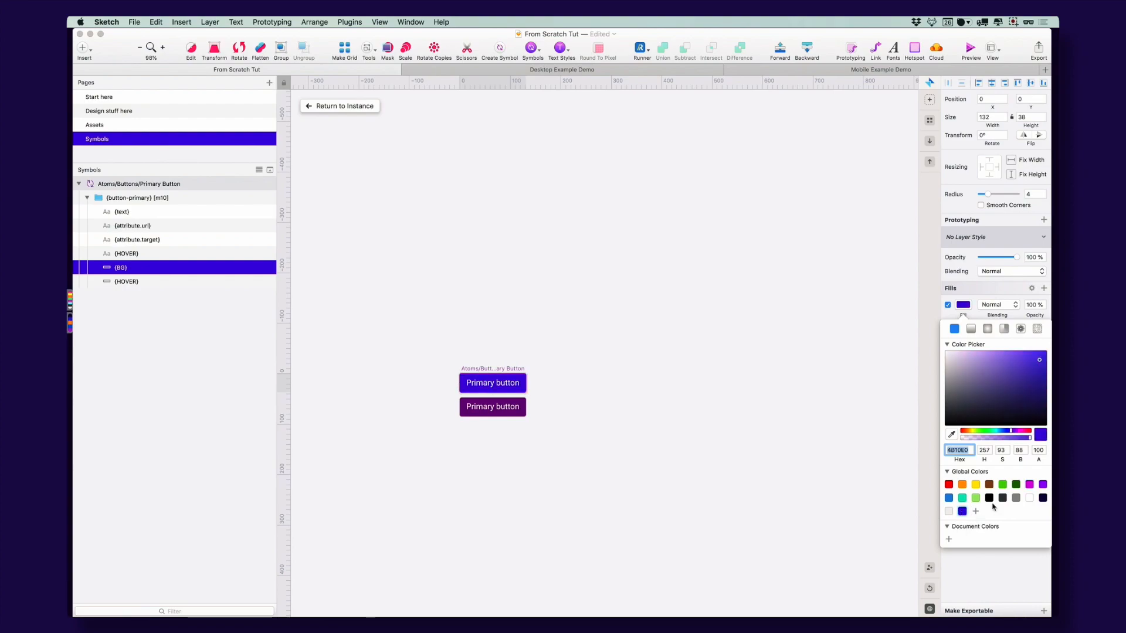
pyautogui.click(963, 298)
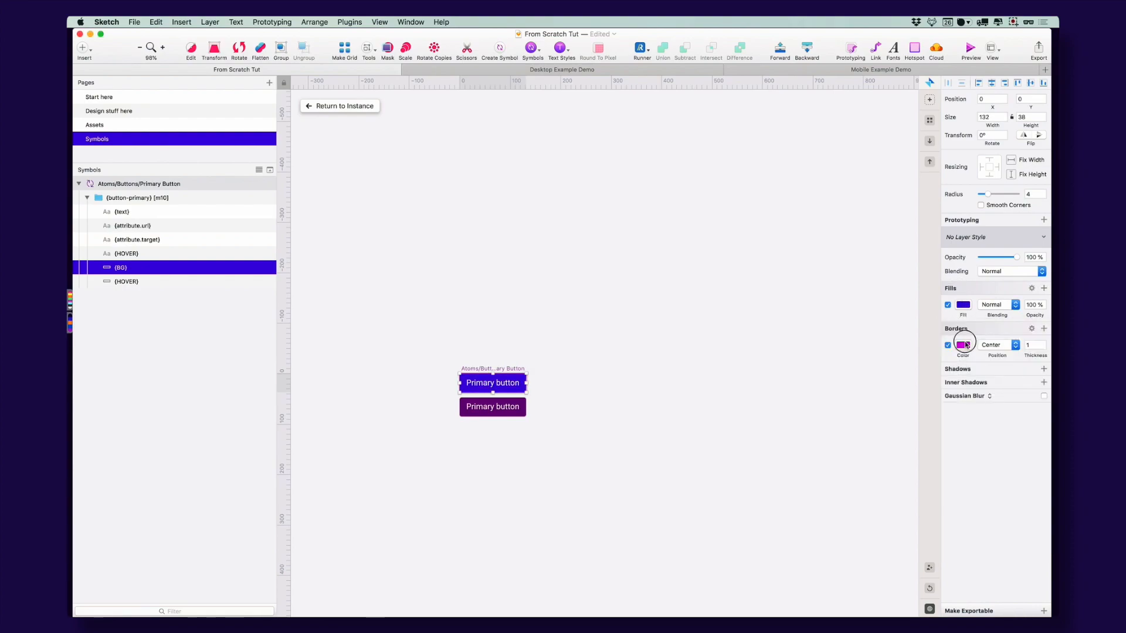
# Color the {BG} shape's border with the blue-violet global color (HSB 257, 93, 88)
pyautogui.click(965, 345)
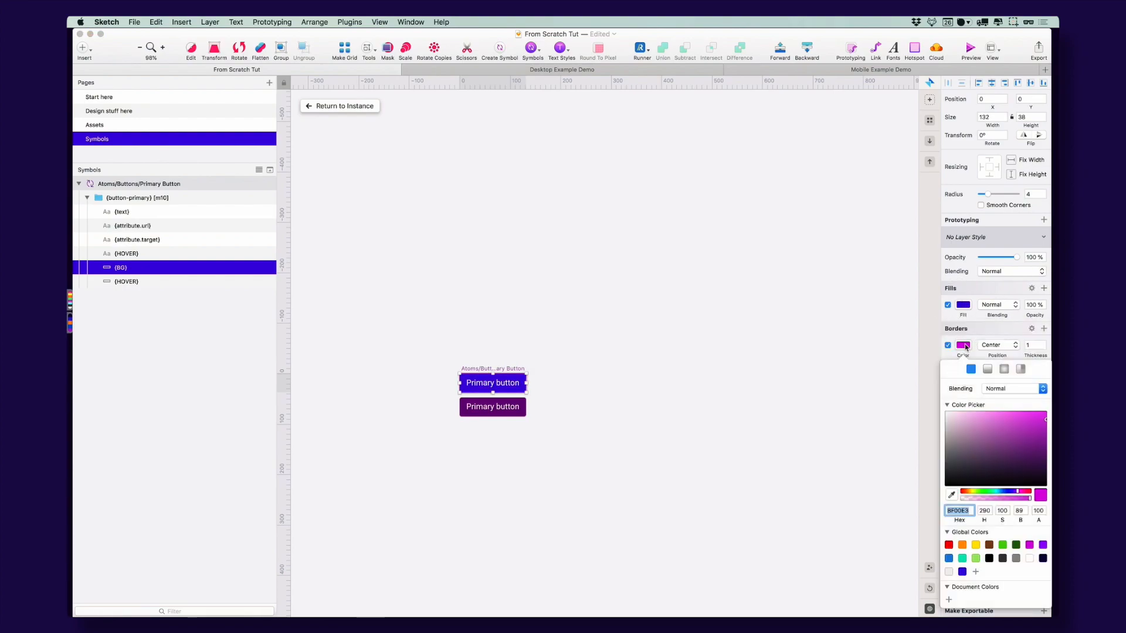
pyautogui.click(962, 572)
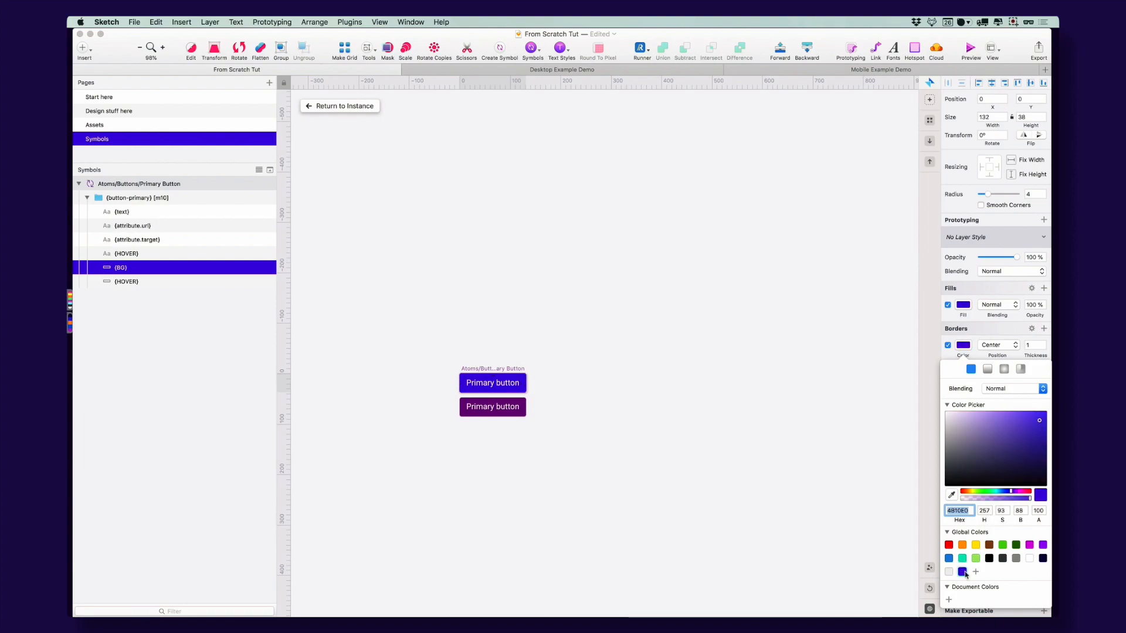
# Change the {BG} shape's fill to blue 1049E0, apply the same hex color to its border, and return to the button instance
pyautogui.click(965, 306)
pyautogui.moveTo(1012, 433); pyautogui.dragTo(1006, 433)
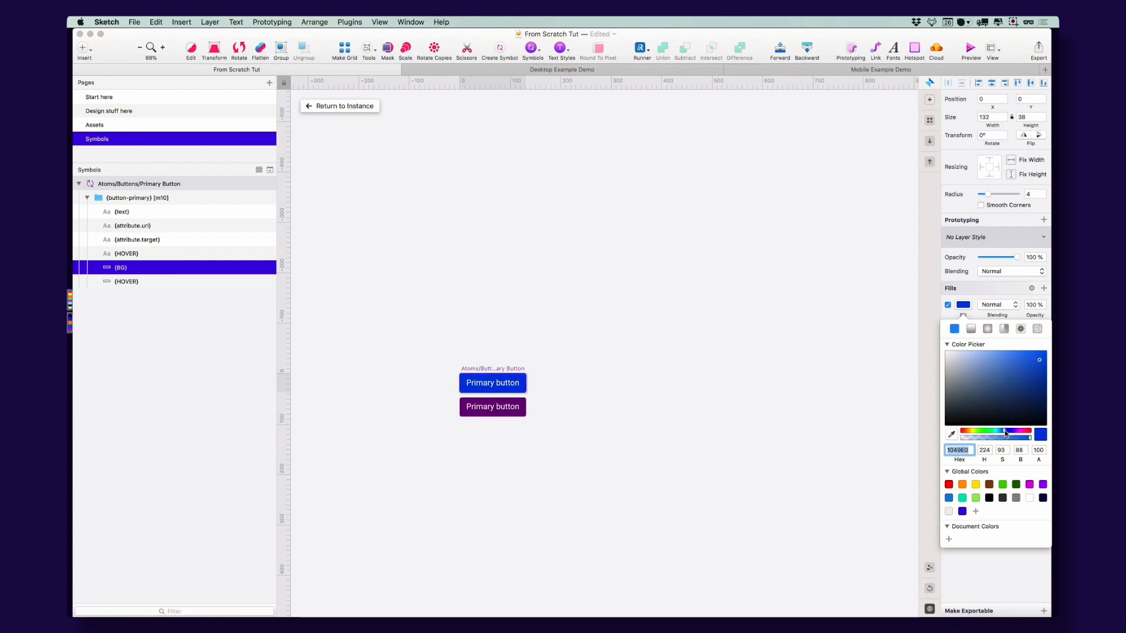
pyautogui.doubleClick(960, 451)
pyautogui.hotkey('ctrl', 'c')
pyautogui.click(961, 308)
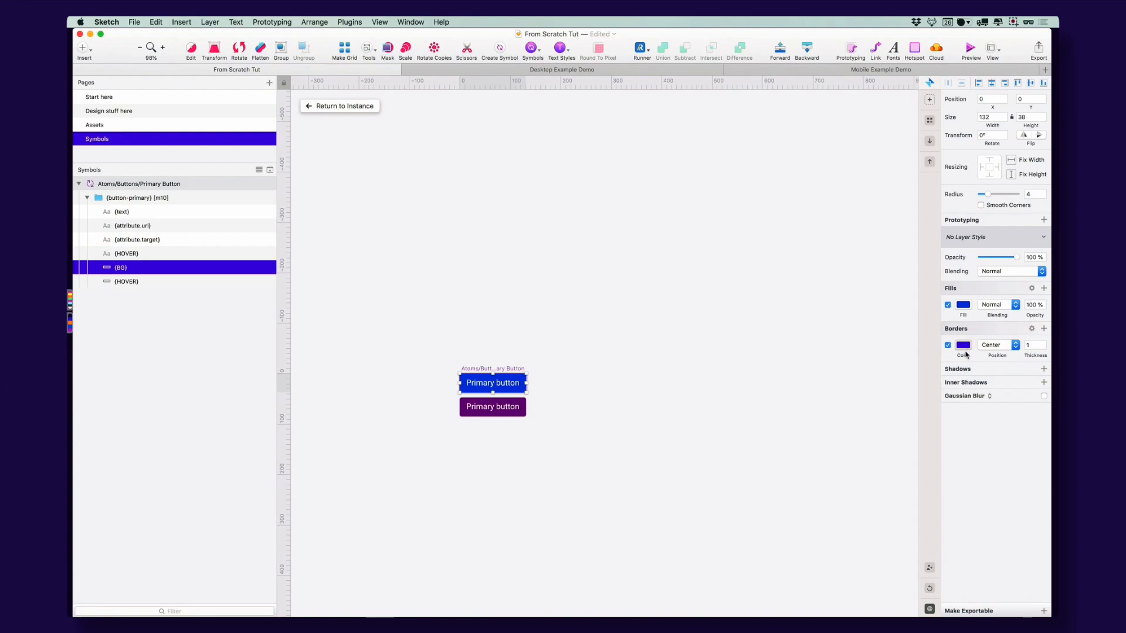
pyautogui.click(963, 345)
pyautogui.hotkey('ctrl', 'v')
pyautogui.press('Return')
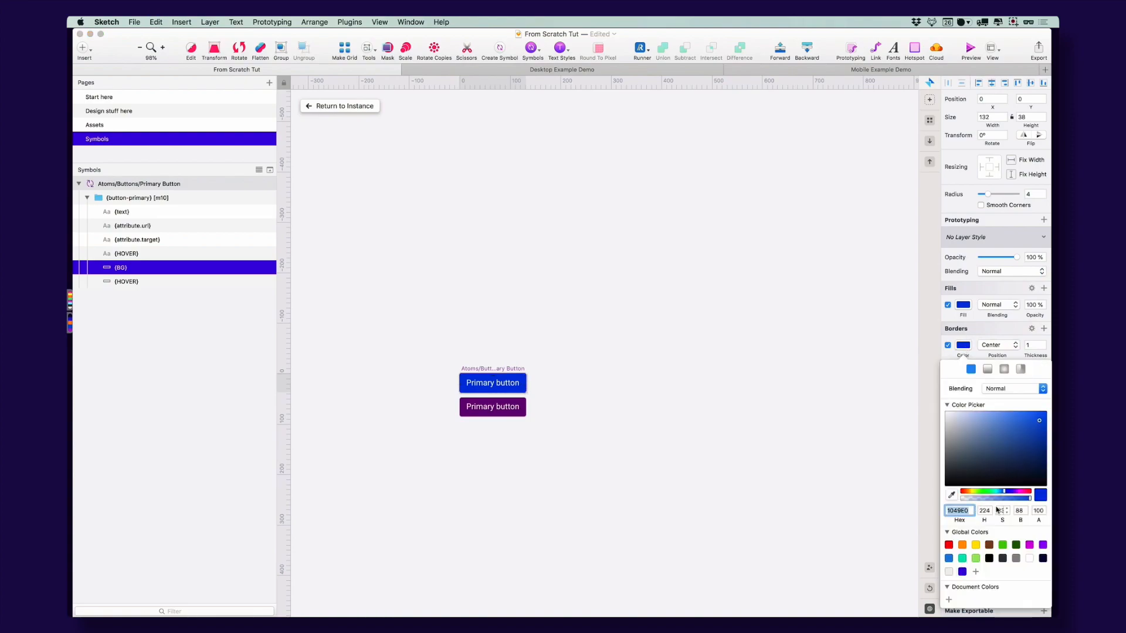
pyautogui.click(491, 411)
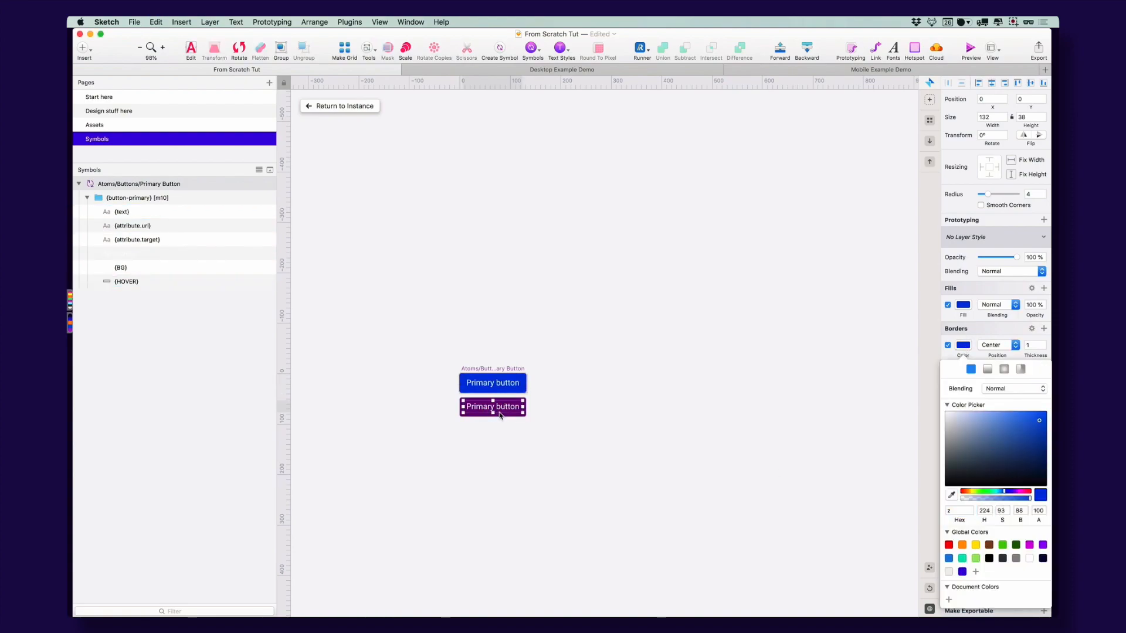
pyautogui.click(504, 417)
pyautogui.press('Escape')
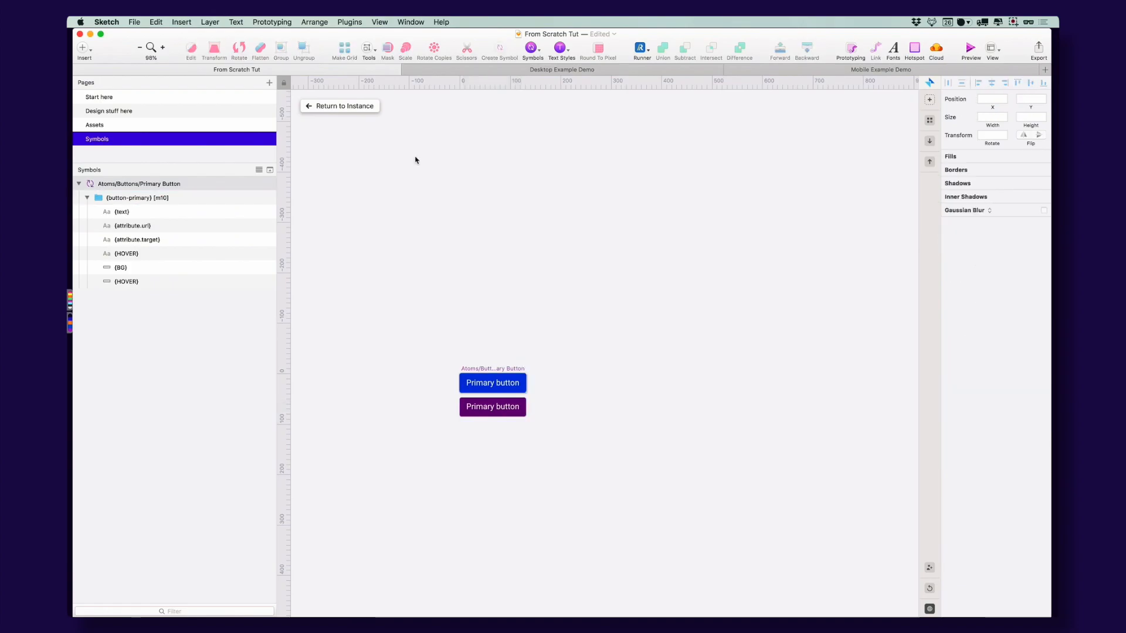
pyautogui.click(321, 106)
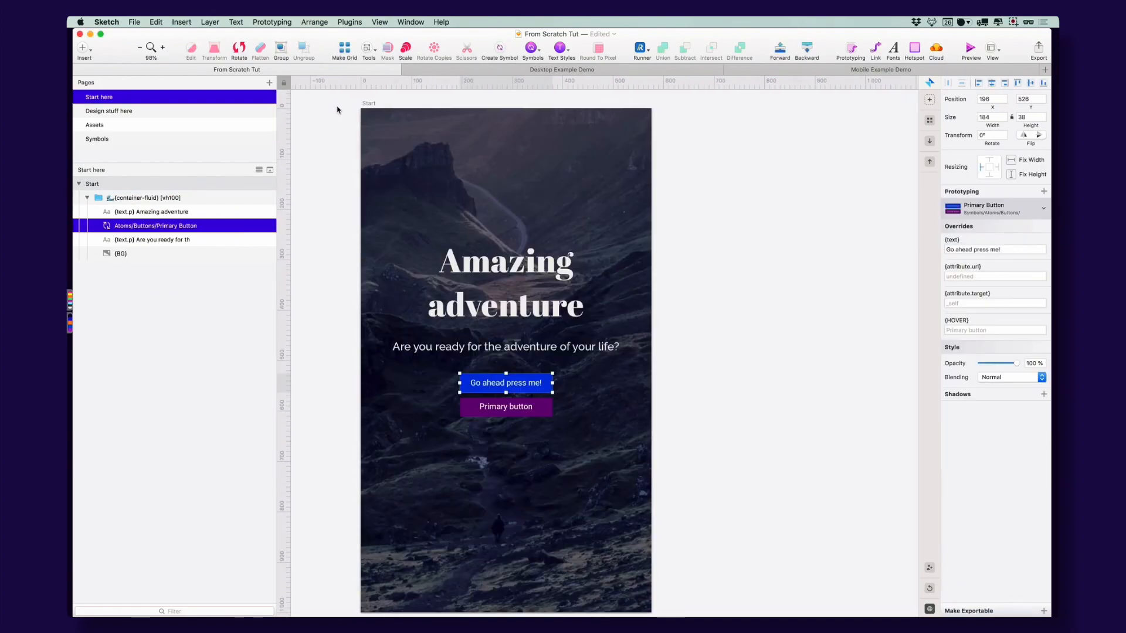
# Hide the {HOVER} text and shape layers in the button's source symbol and return to the Start artboard
pyautogui.doubleClick(496, 386)
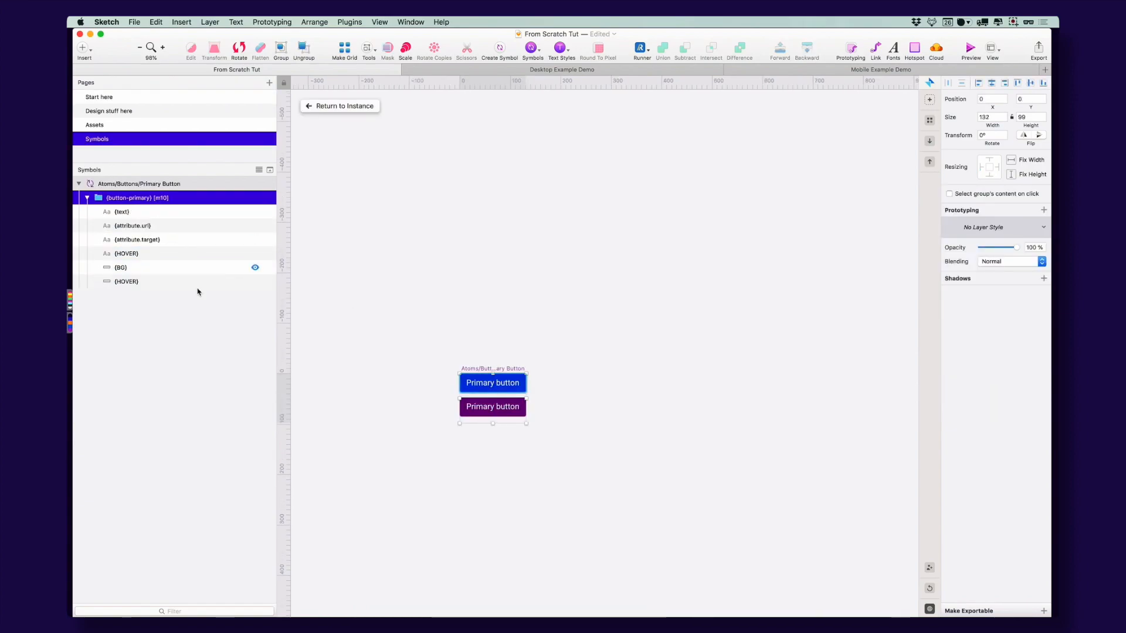
pyautogui.click(255, 253)
pyautogui.click(255, 282)
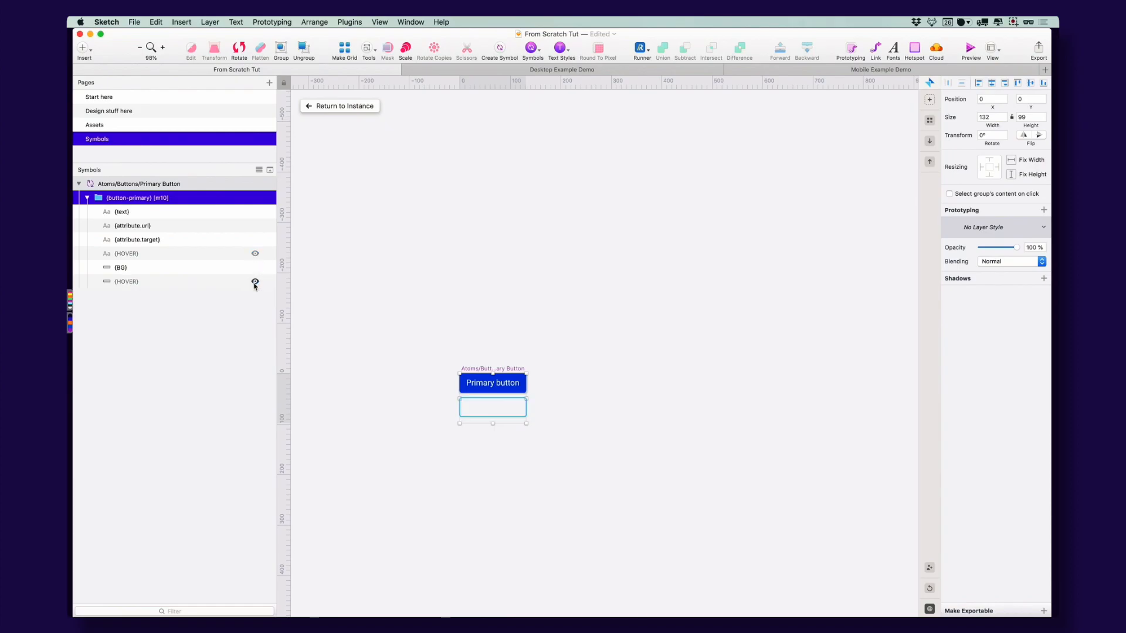
pyautogui.click(342, 109)
pyautogui.click(781, 279)
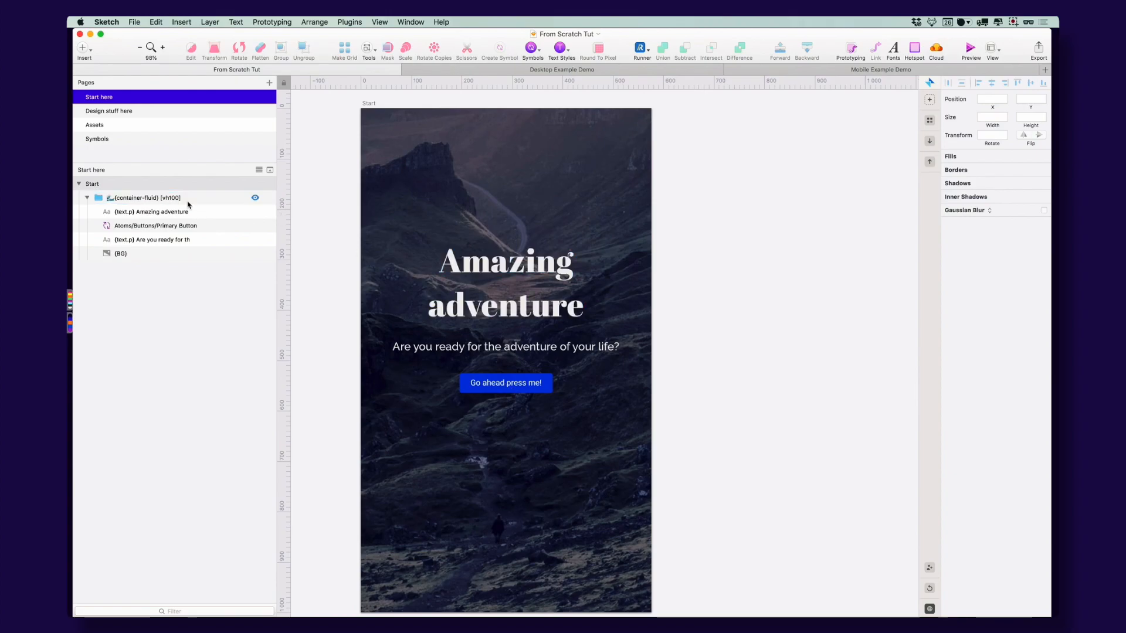
# Start the Sketch2React grid structure generator for the Start artboard with 1 row and 3 columns
pyautogui.click(369, 104)
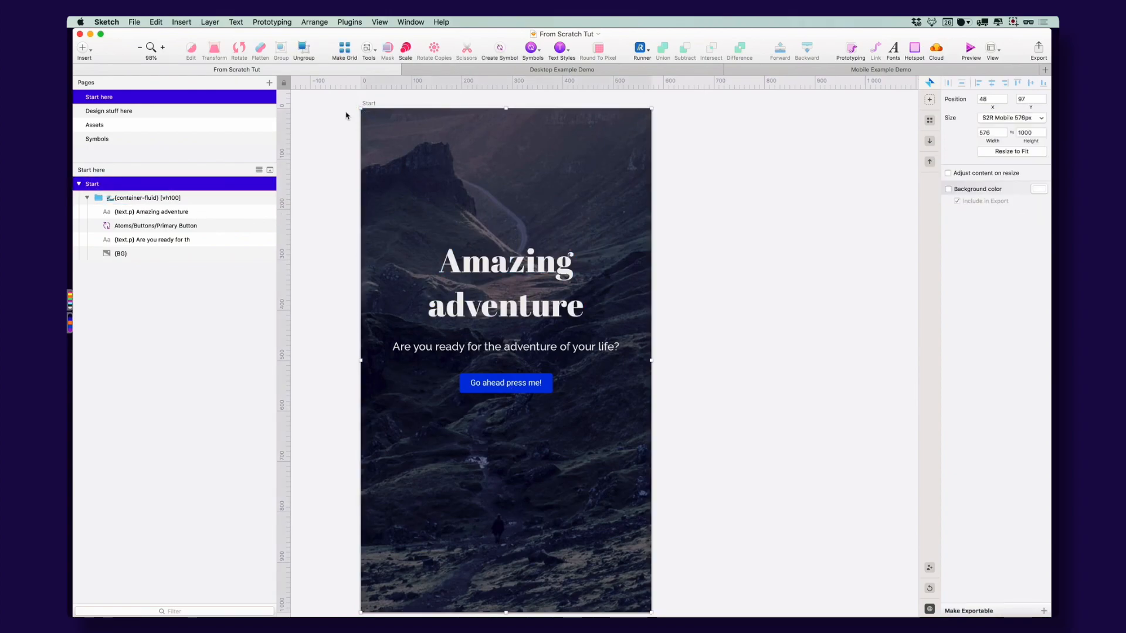
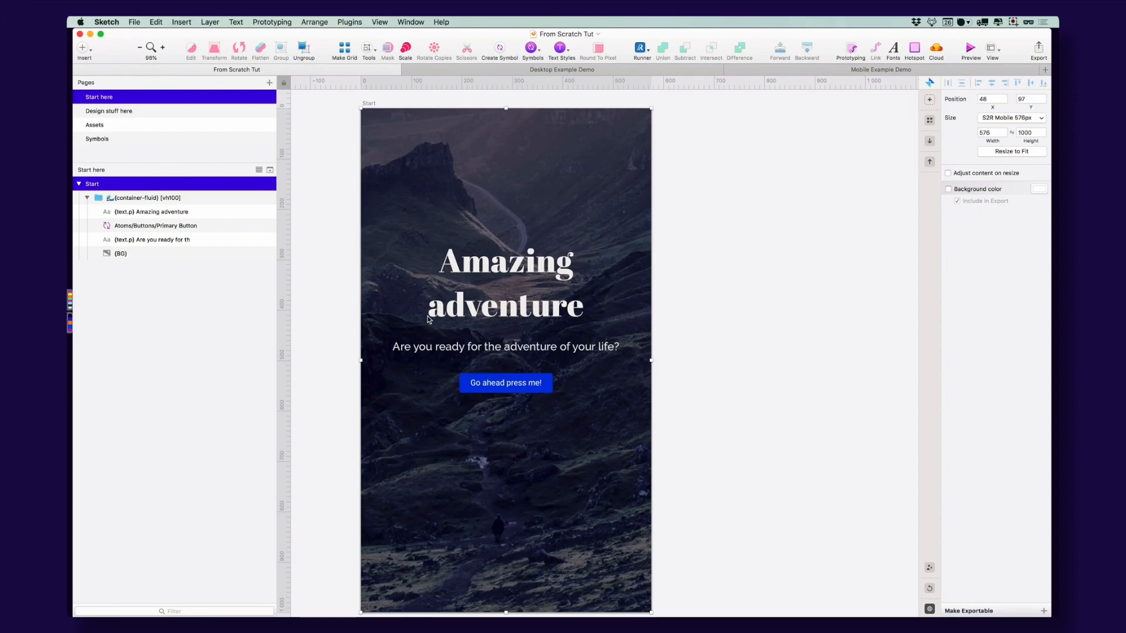
pyautogui.click(347, 23)
pyautogui.moveTo(399, 163)
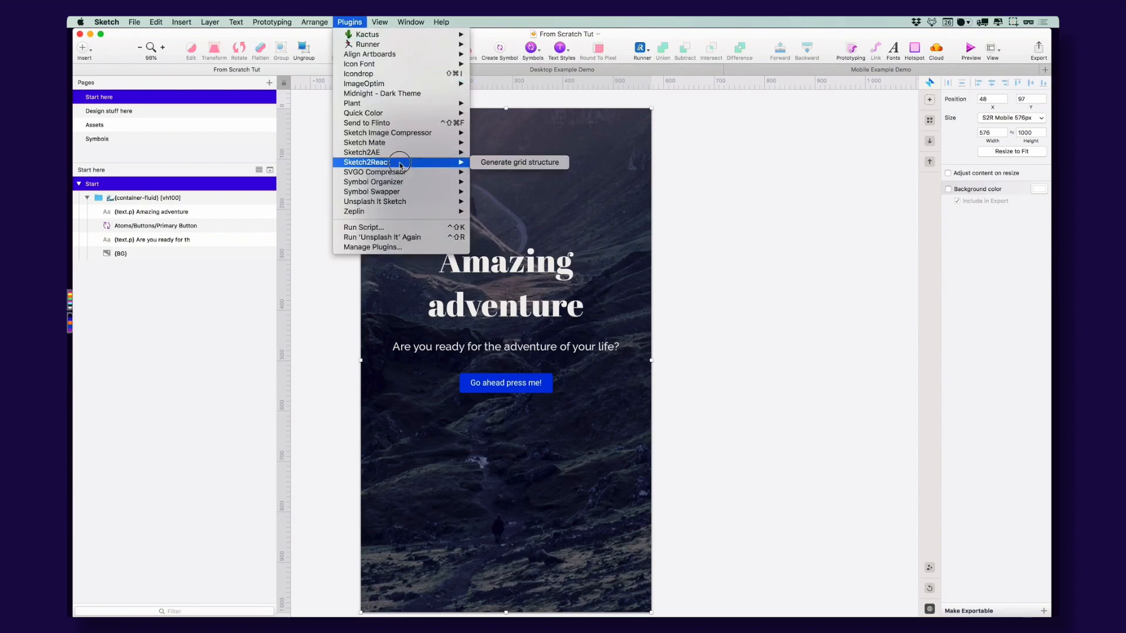
pyautogui.click(526, 167)
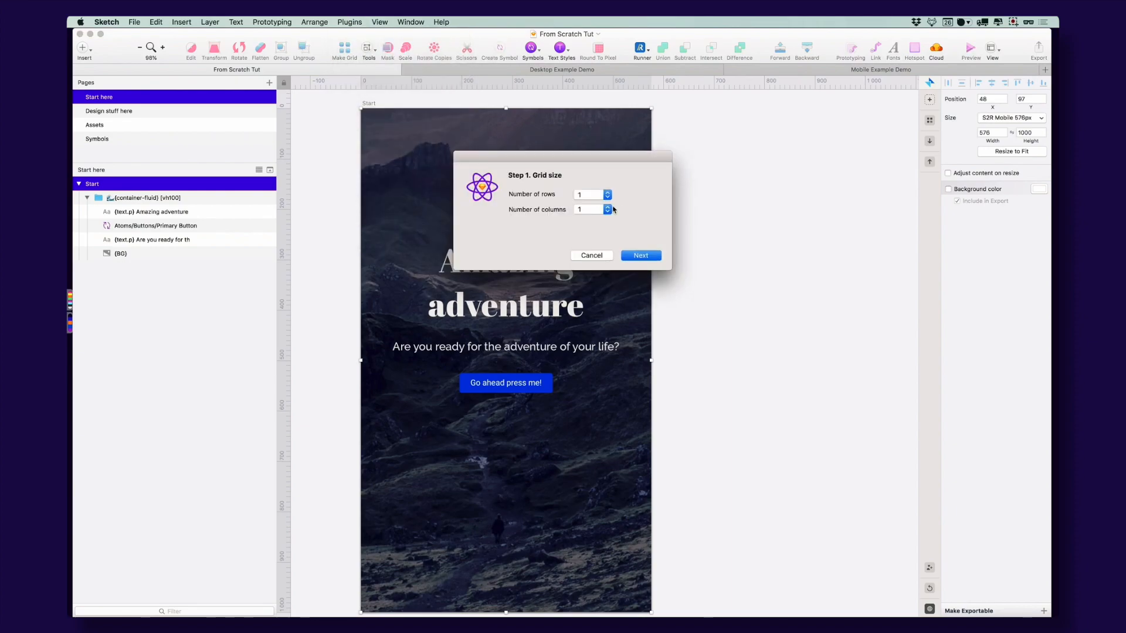
pyautogui.moveTo(552, 157); pyautogui.dragTo(789, 136)
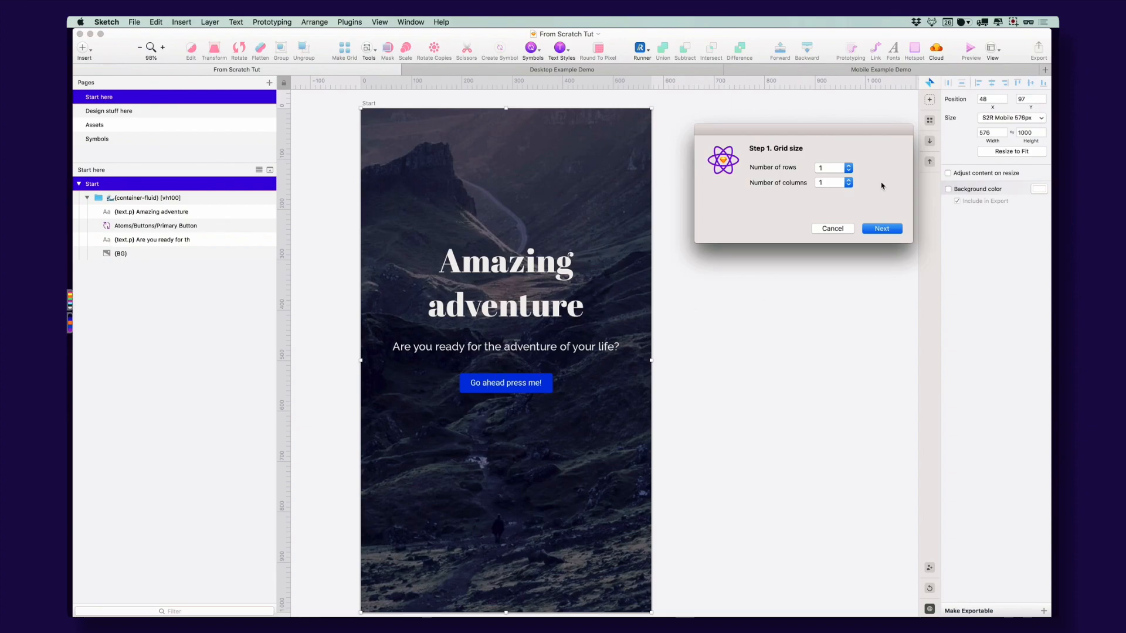
pyautogui.click(839, 186)
pyautogui.click(835, 205)
pyautogui.click(832, 171)
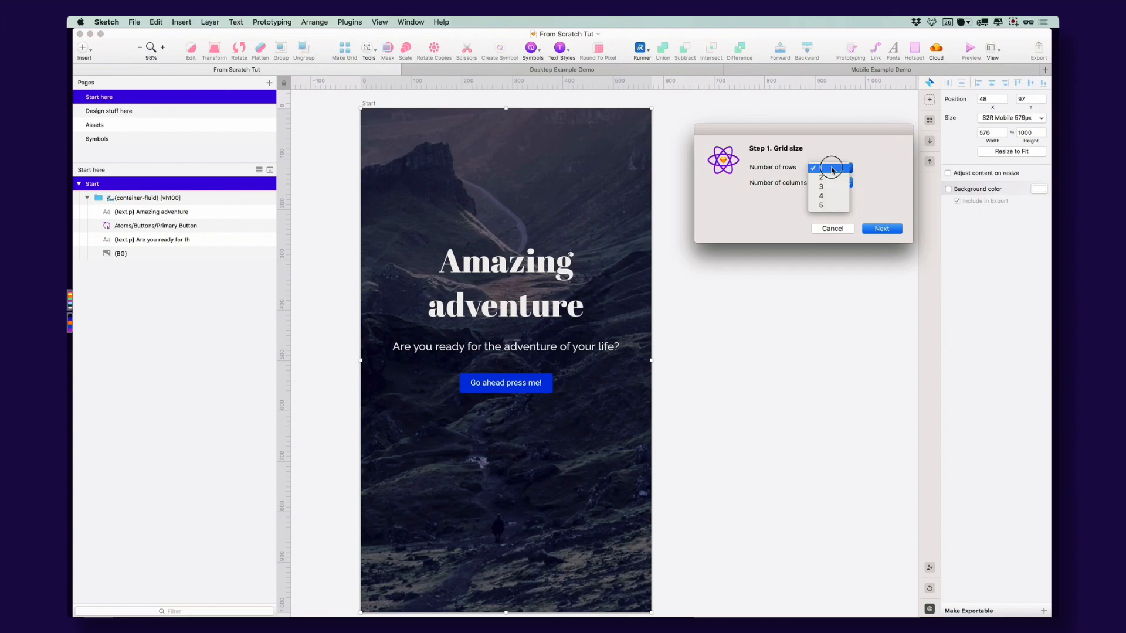
pyautogui.click(832, 169)
pyautogui.click(882, 229)
# Set the grid's column sizes to 4 for medium and 6 for large and X-large, and continue to the margins
pyautogui.click(623, 146)
pyautogui.moveTo(623, 145); pyautogui.dragTo(837, 136)
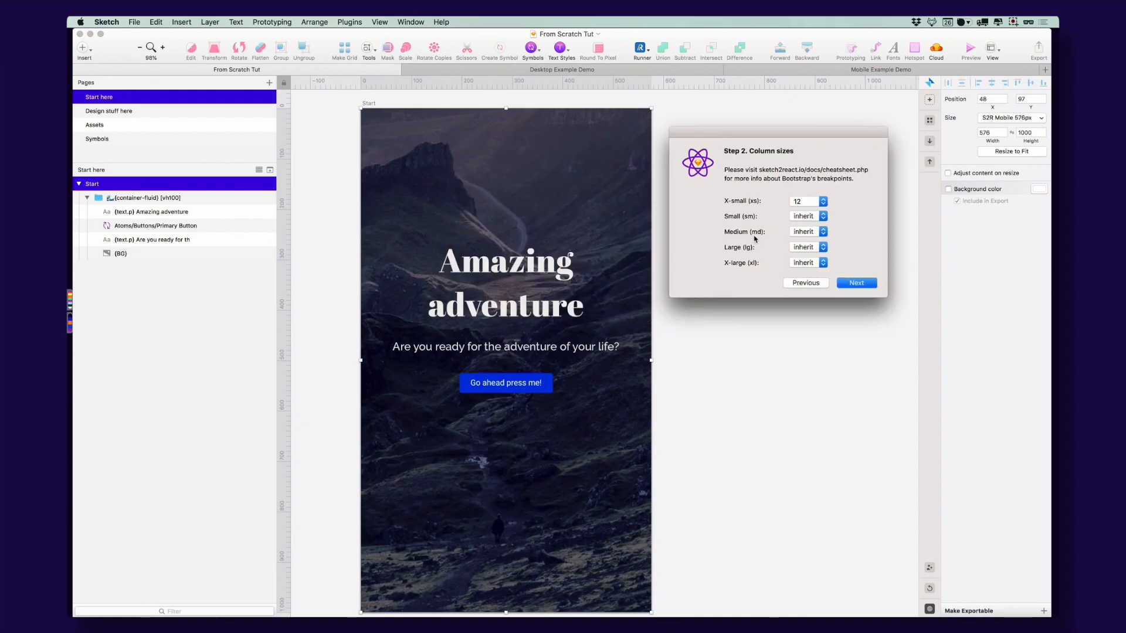
pyautogui.click(813, 248)
pyautogui.click(799, 303)
pyautogui.click(807, 262)
pyautogui.click(798, 319)
pyautogui.click(813, 233)
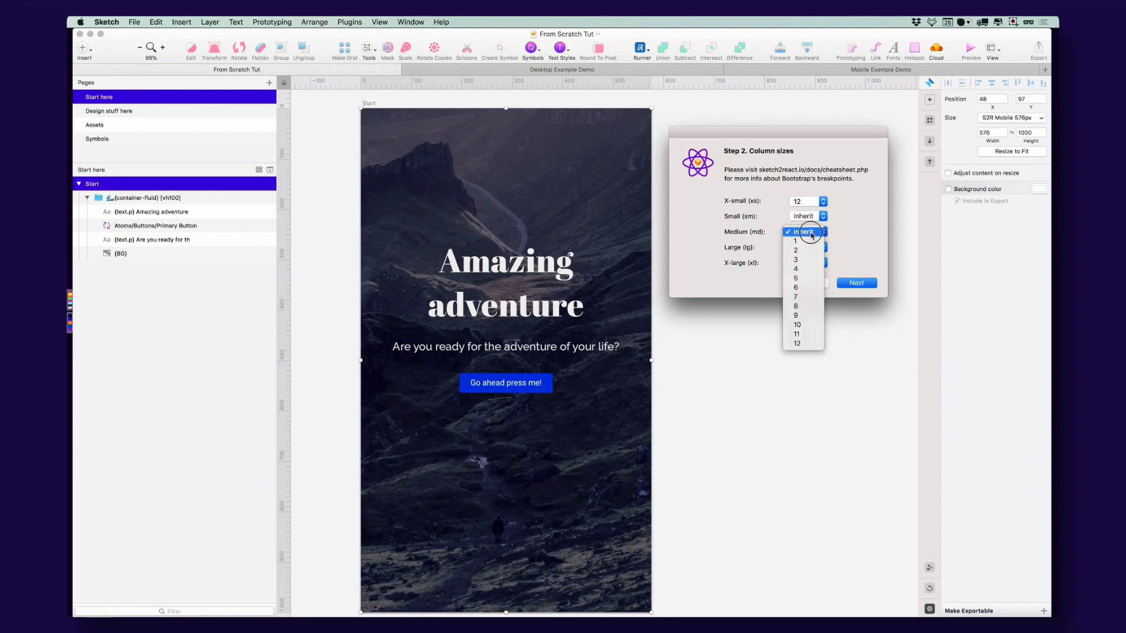
pyautogui.click(804, 287)
pyautogui.click(856, 283)
# Set the columns' top margin to 16 px and their top, left and right paddings to 32 px
pyautogui.click(577, 180)
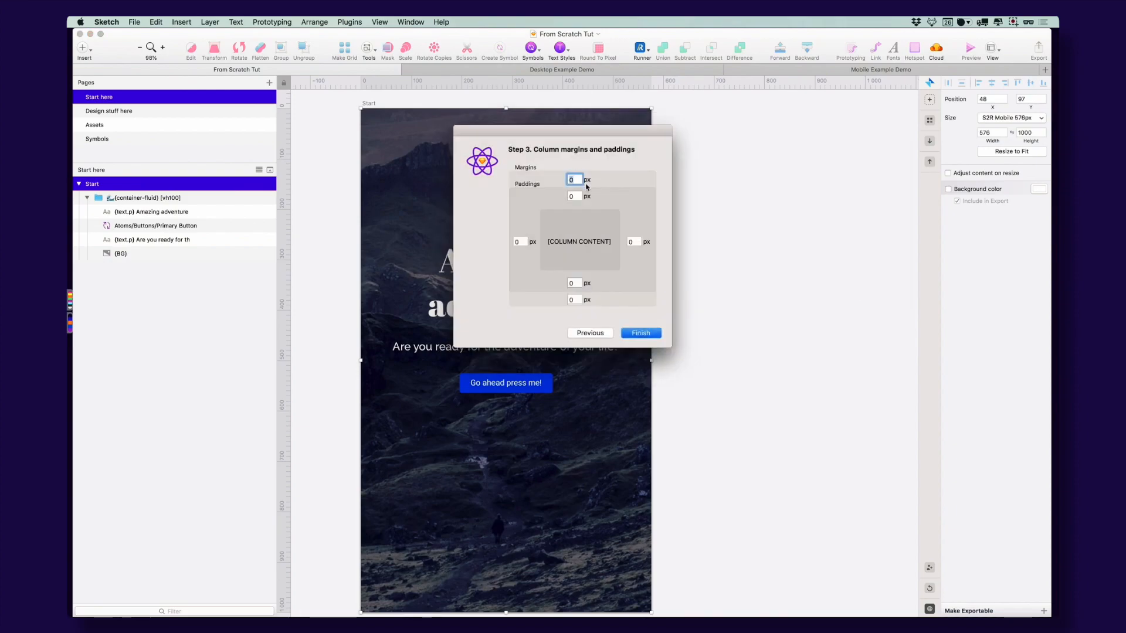
pyautogui.write('16')
pyautogui.click(578, 196)
pyautogui.click(517, 240)
pyautogui.click(582, 198)
pyautogui.click(524, 243)
pyautogui.write('32')
pyautogui.click(636, 242)
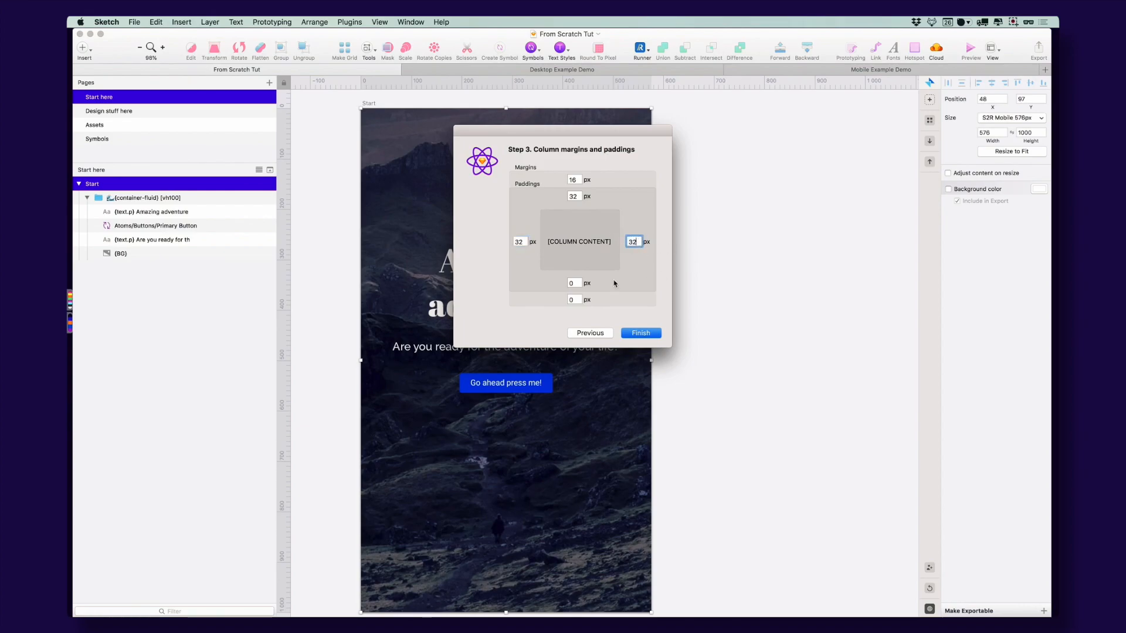
# Set the columns' bottom padding to 32 px and bottom margin to 16 px, and generate the grid
pyautogui.click(580, 283)
pyautogui.write('32')
pyautogui.click(572, 299)
pyautogui.write('15')
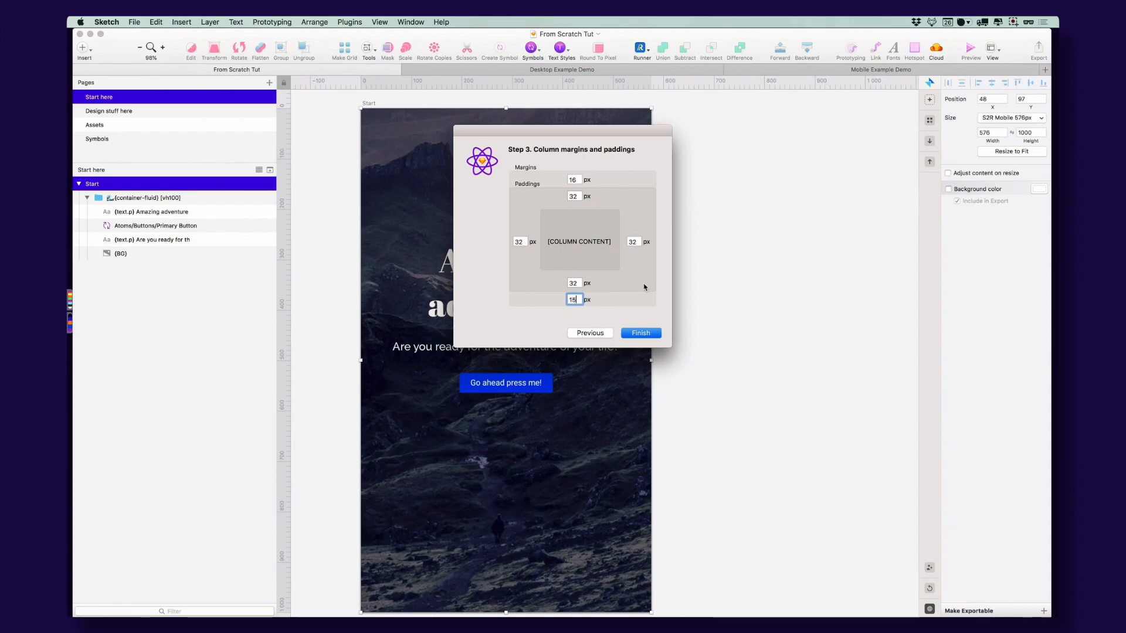
pyautogui.write('6')
pyautogui.click(649, 334)
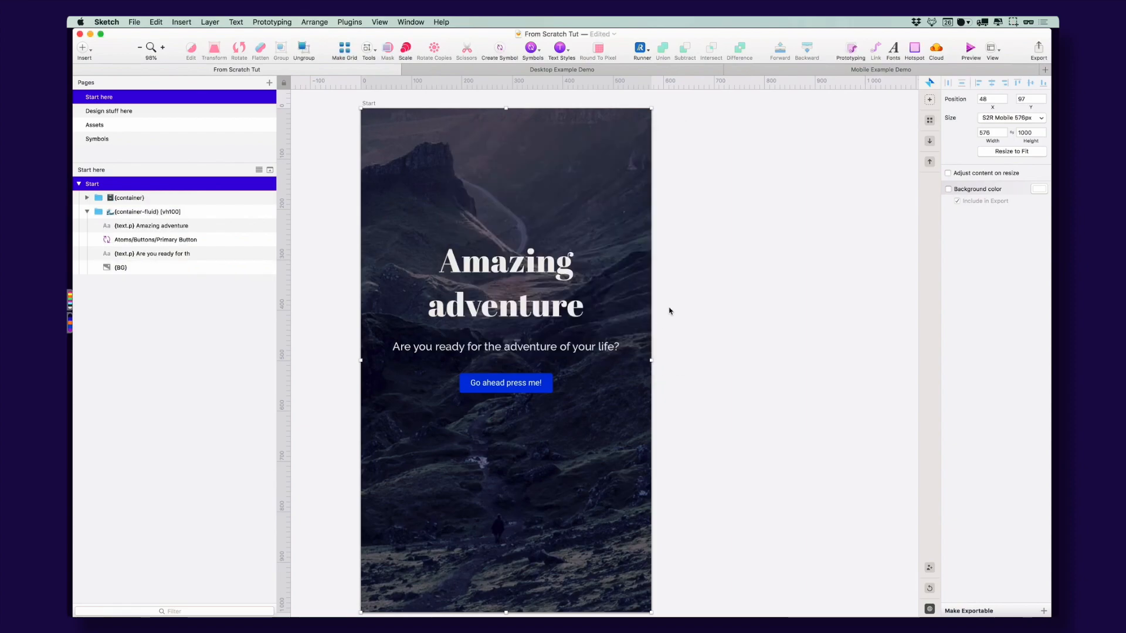
# Move the {container} group inside {container-fluid} [vh100] and expand it and its {row} to show the three {col} groups
pyautogui.click(135, 201)
pyautogui.moveTo(107, 201); pyautogui.dragTo(164, 213)
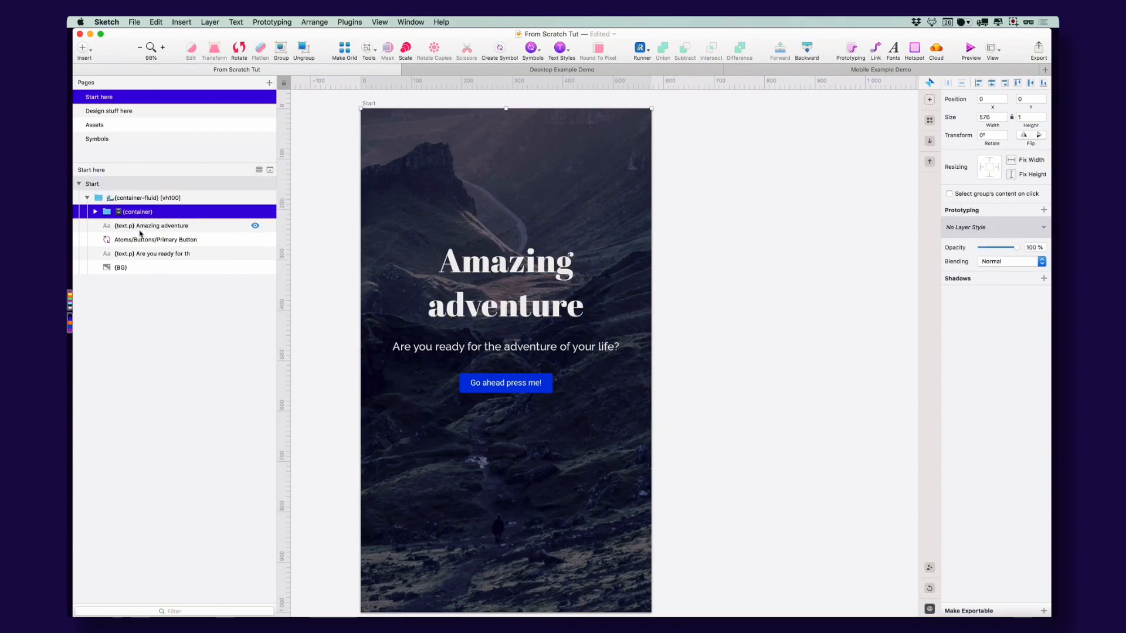
pyautogui.click(141, 226)
pyautogui.click(132, 213)
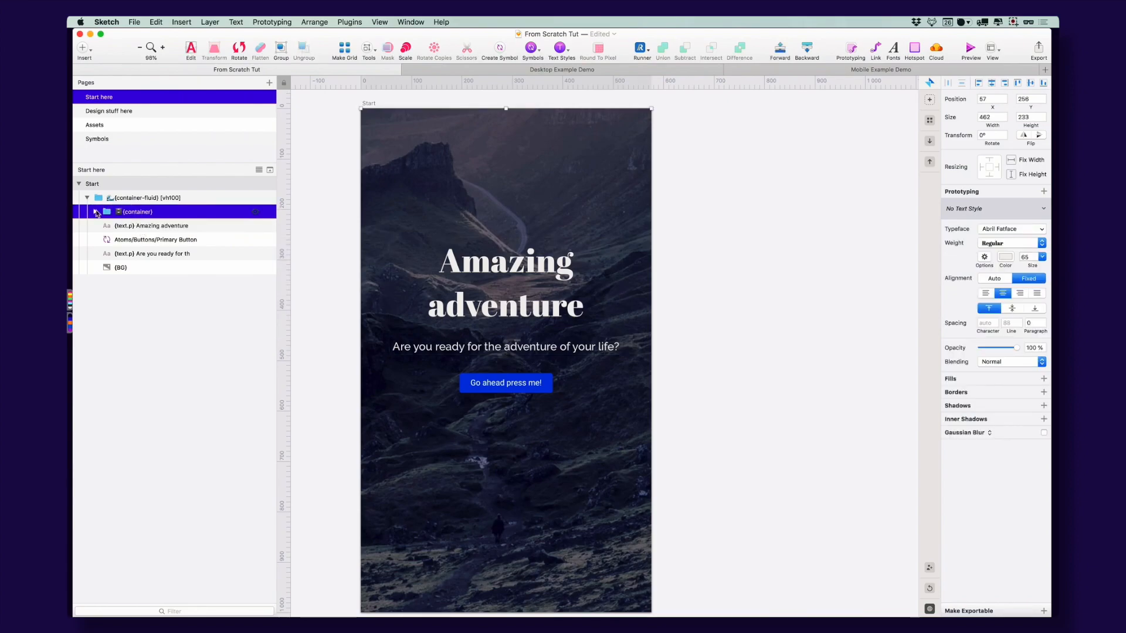
pyautogui.click(96, 212)
pyautogui.click(128, 226)
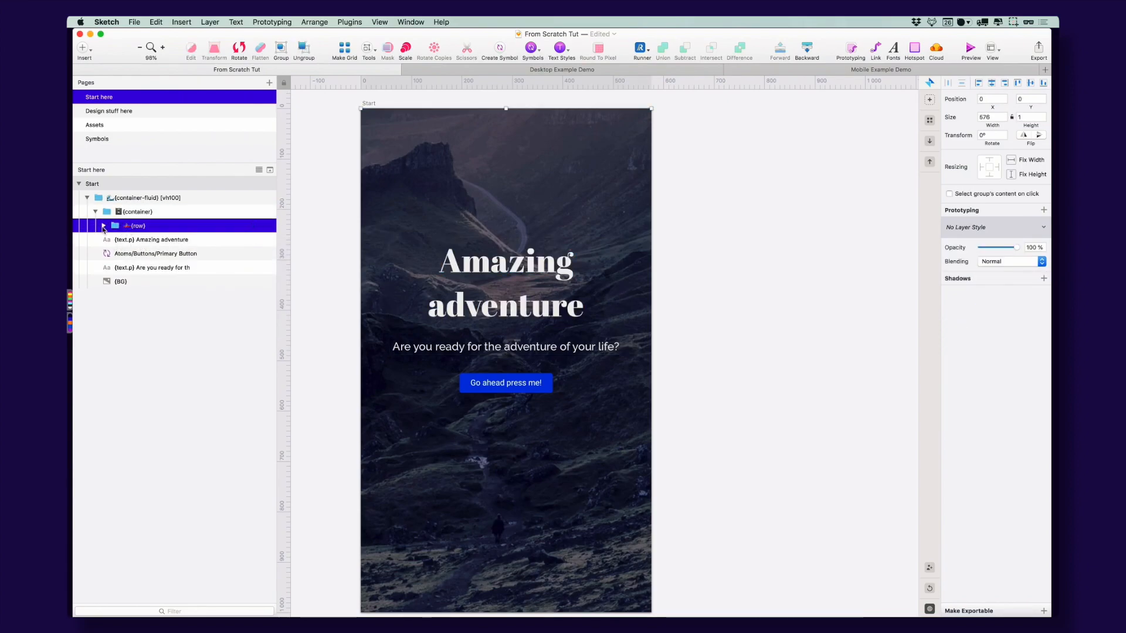
pyautogui.click(104, 226)
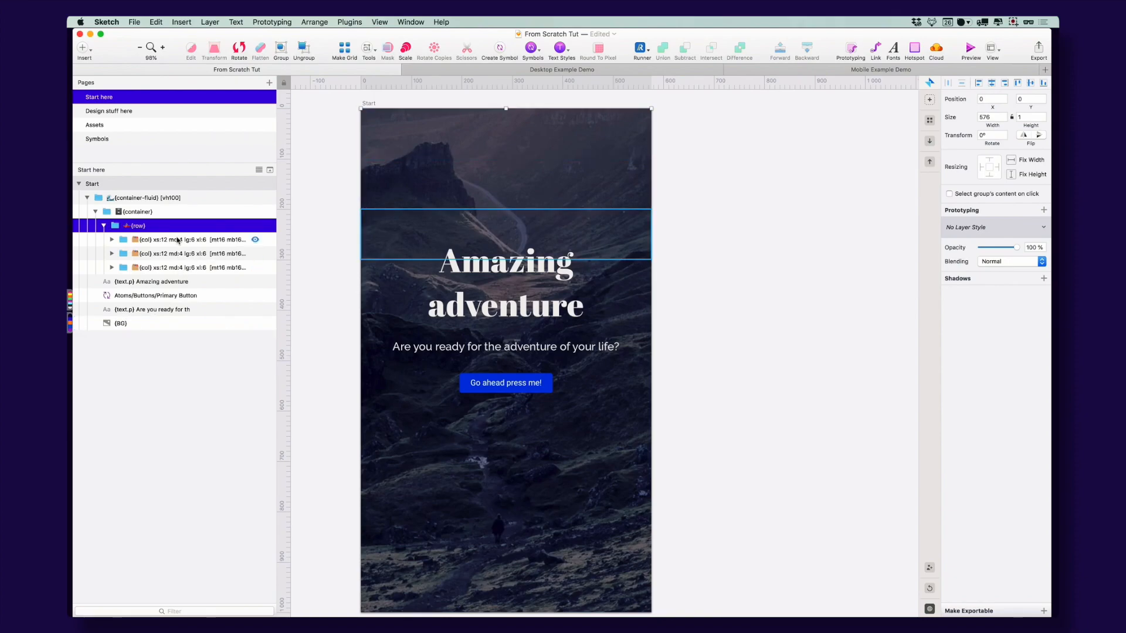
# Move the "Amazing adventure" text into the lowest {col} group and the tagline text into the middle {col} group
pyautogui.moveTo(174, 282); pyautogui.dragTo(189, 267)
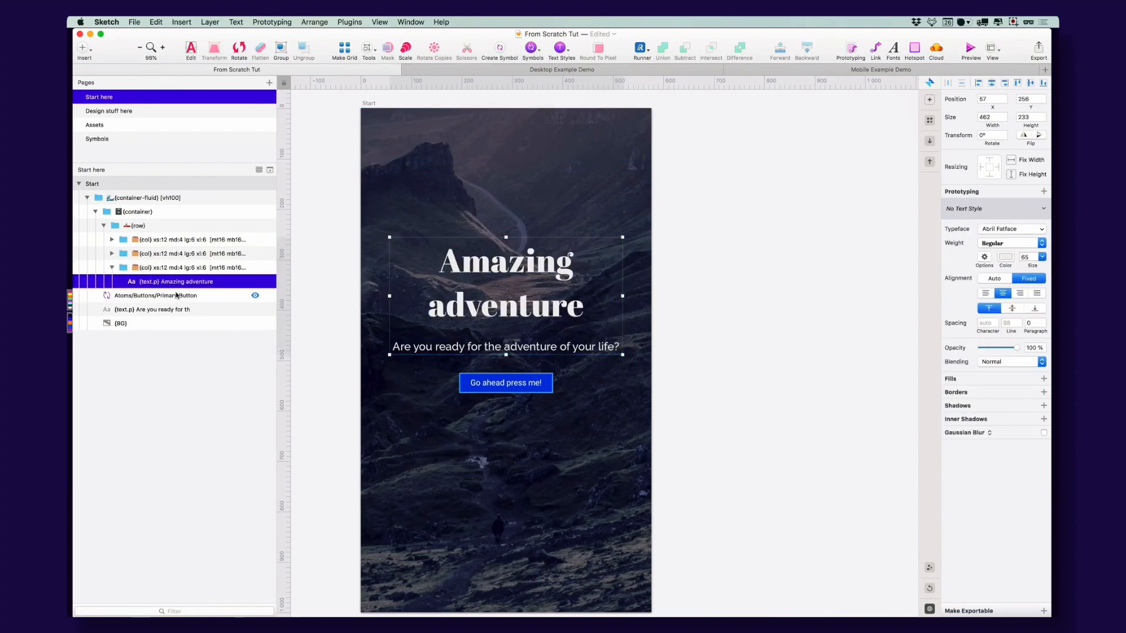
pyautogui.click(152, 295)
pyautogui.click(156, 301)
pyautogui.moveTo(157, 302); pyautogui.dragTo(210, 261)
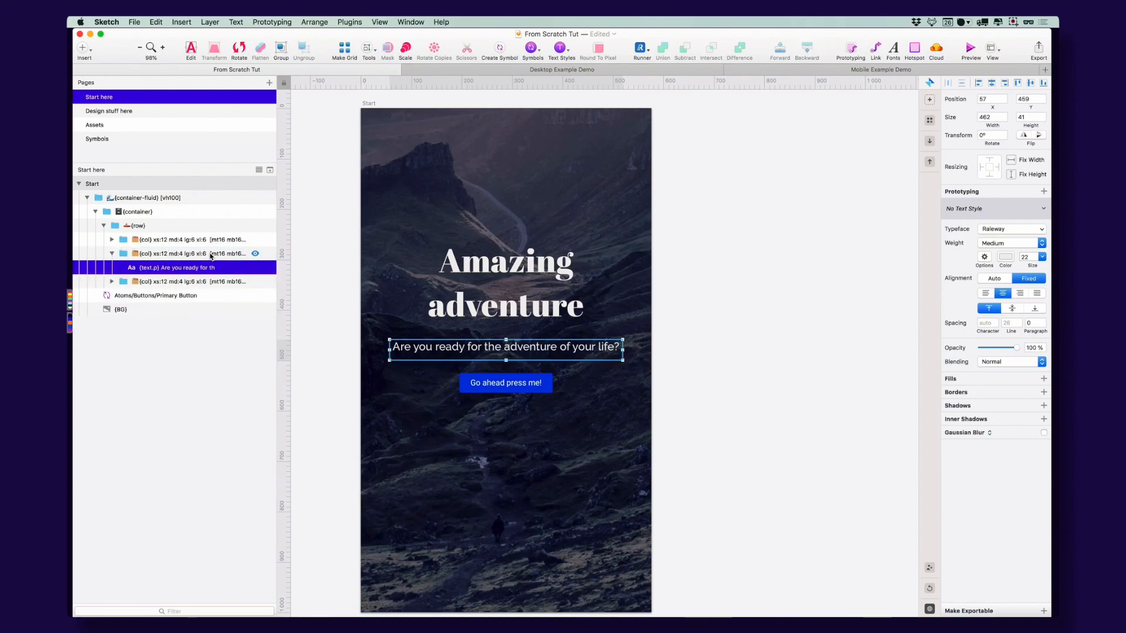
# Move the Primary Button into the uppermost {col} group, keeping {BG} outside the grid, and save the document
pyautogui.moveTo(166, 309); pyautogui.dragTo(211, 241)
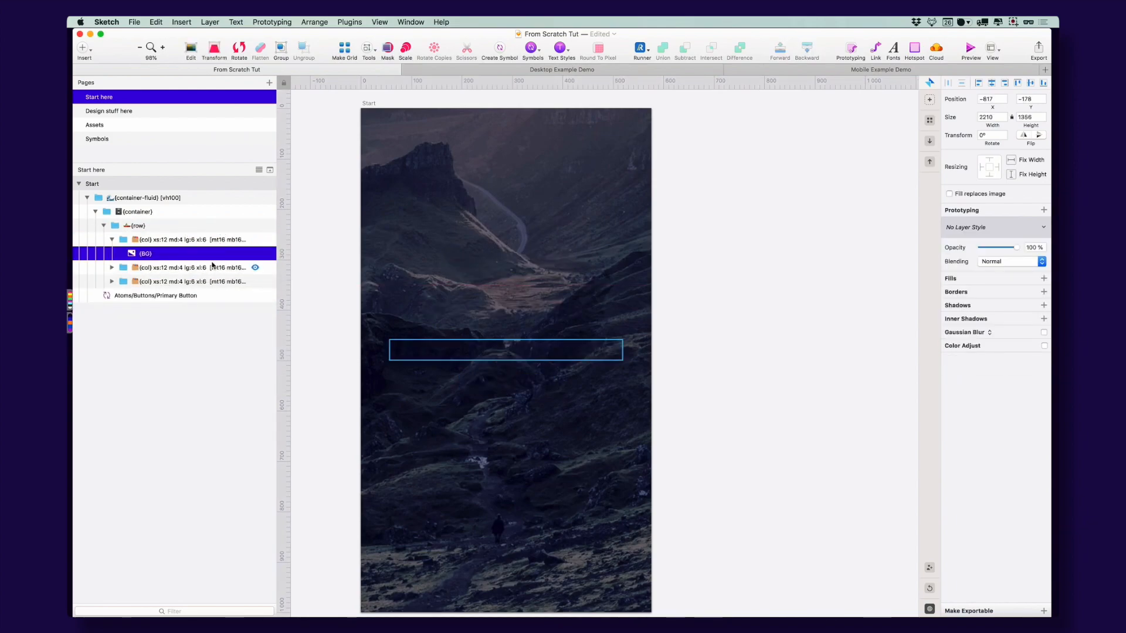
pyautogui.press('super+z')
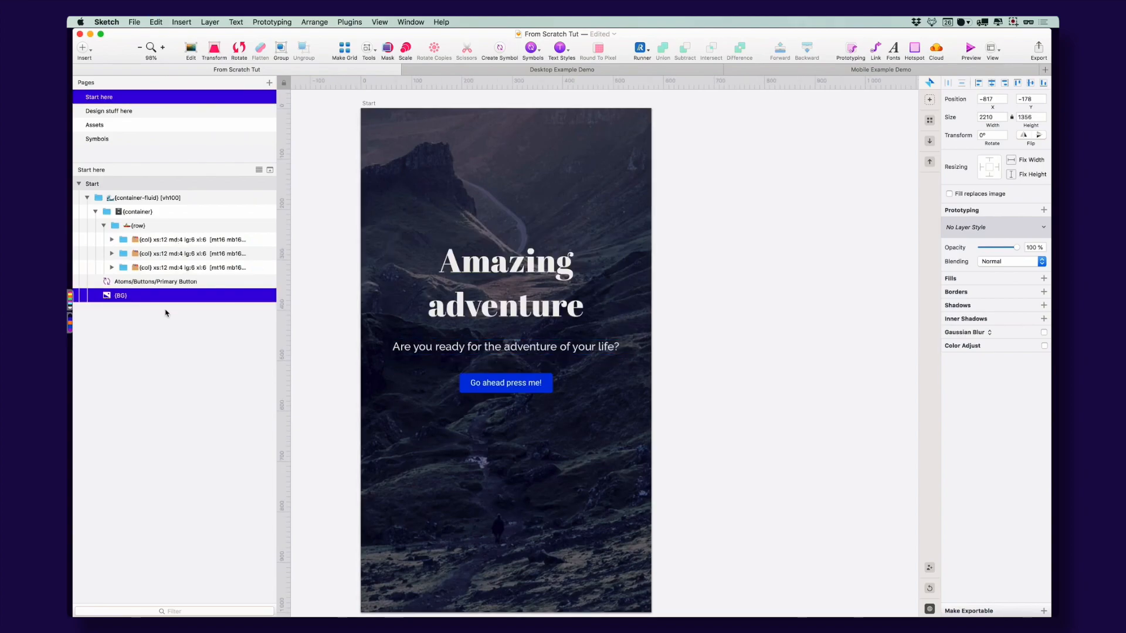
pyautogui.moveTo(156, 282); pyautogui.dragTo(213, 241)
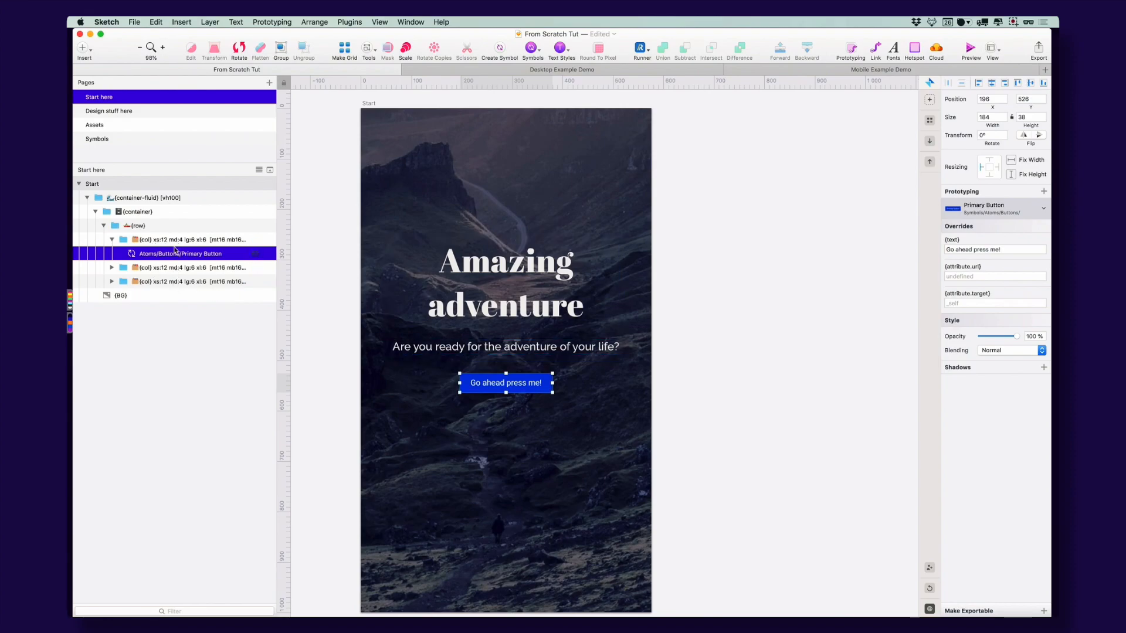
pyautogui.click(320, 198)
pyautogui.press('super+s')
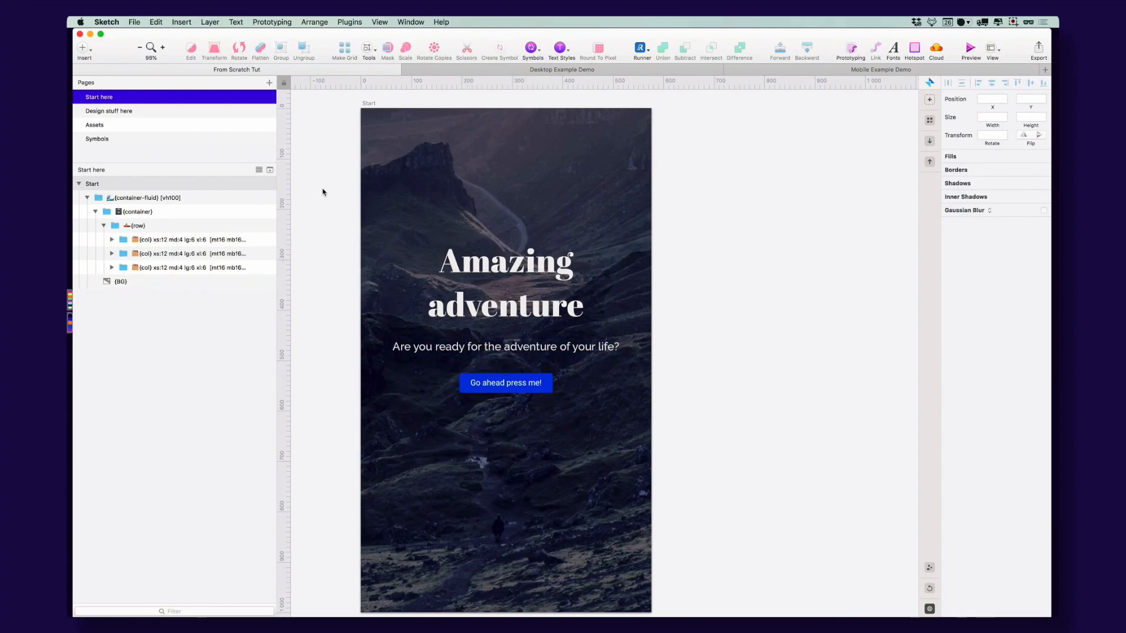
# Switch to Chrome, refresh the Sketch 2 React Preview App and load the From Scratch Tut file from Finder into it
pyautogui.press('super+Tab')
pyautogui.click(482, 314)
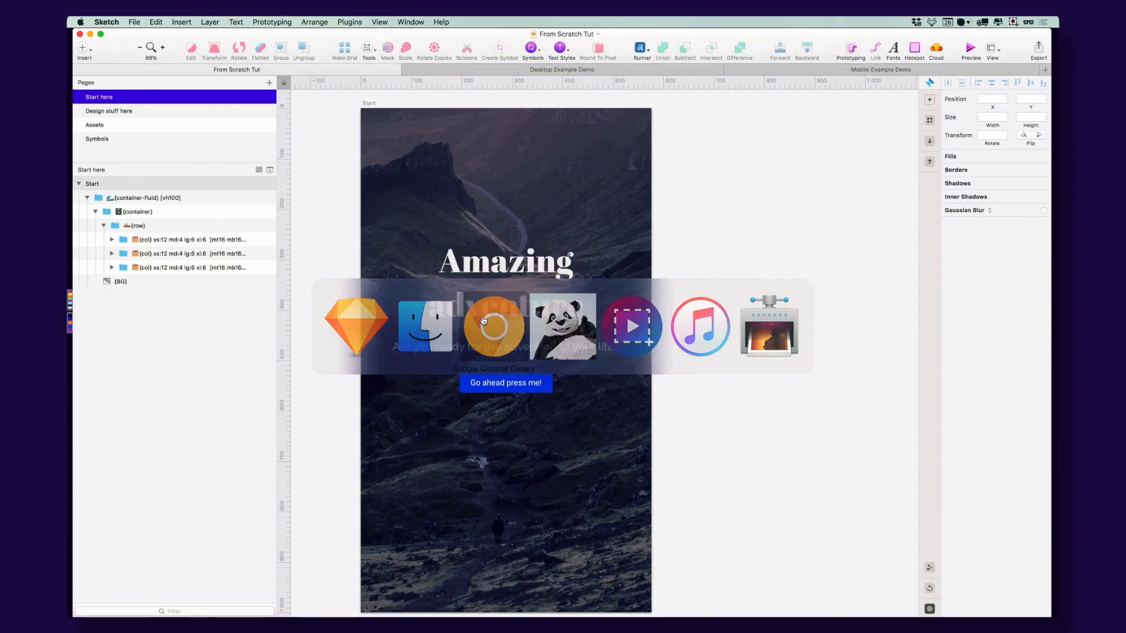
pyautogui.press('super+Tab')
pyautogui.press('super+Tab')
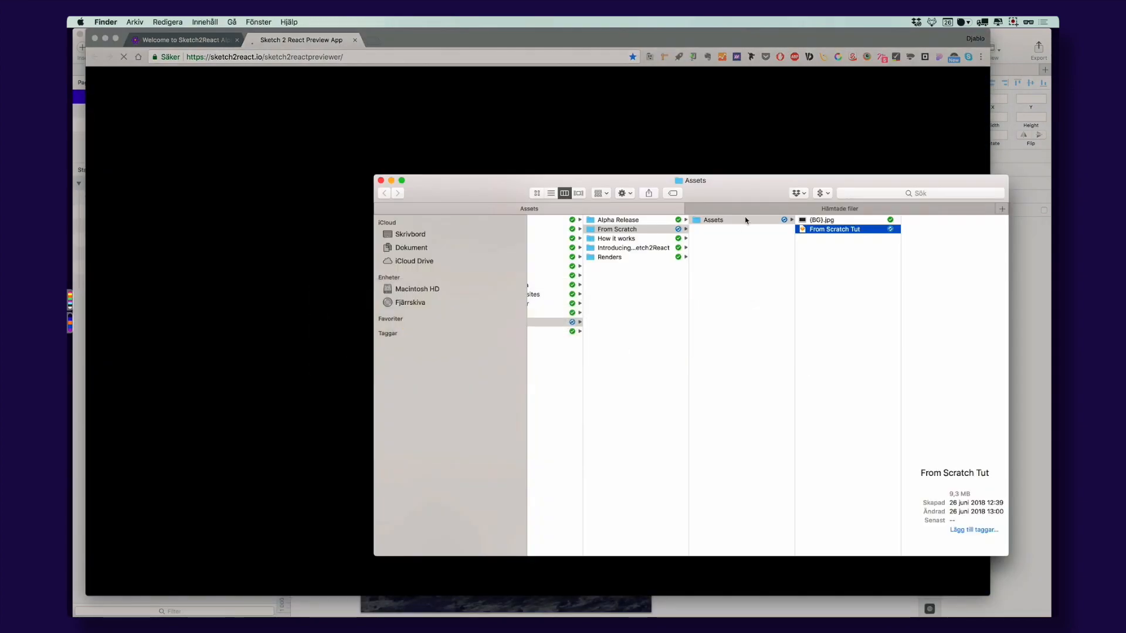
pyautogui.moveTo(798, 230)
pyautogui.mouseDown()
pyautogui.moveTo(779, 193)
pyautogui.moveTo(506, 118)
pyautogui.moveTo(473, 121)
pyautogui.mouseUp()
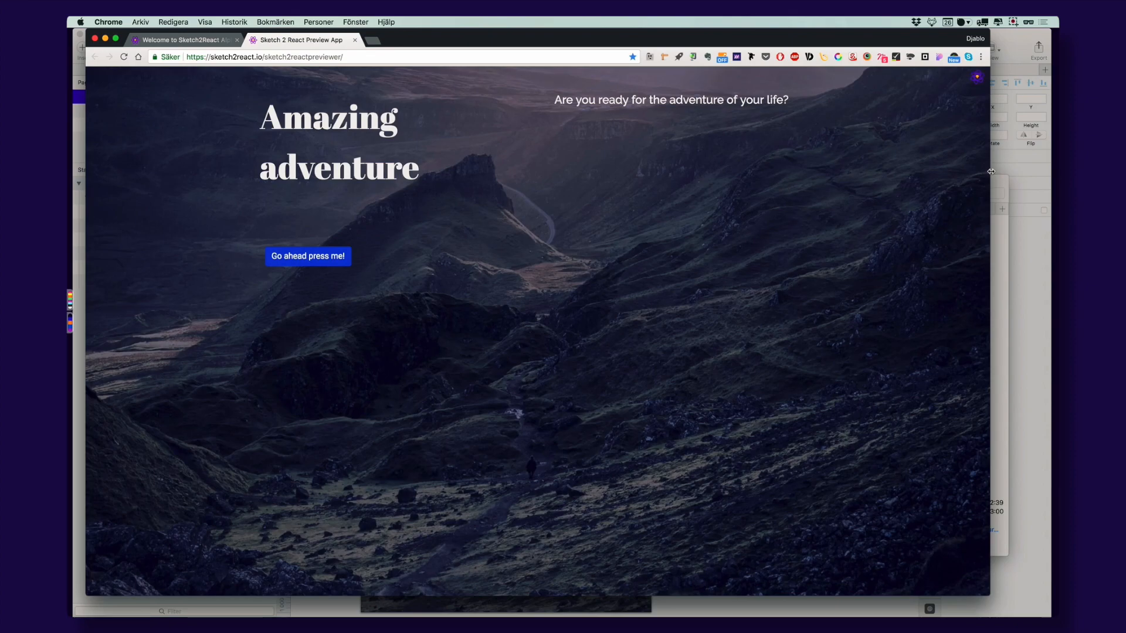
# Check how the previewed page's columns and button respond at mobile, wide and medium browser widths
pyautogui.moveTo(991, 171)
pyautogui.mouseDown()
pyautogui.moveTo(297, 168)
pyautogui.moveTo(586, 167)
pyautogui.moveTo(317, 156)
pyautogui.mouseUp()
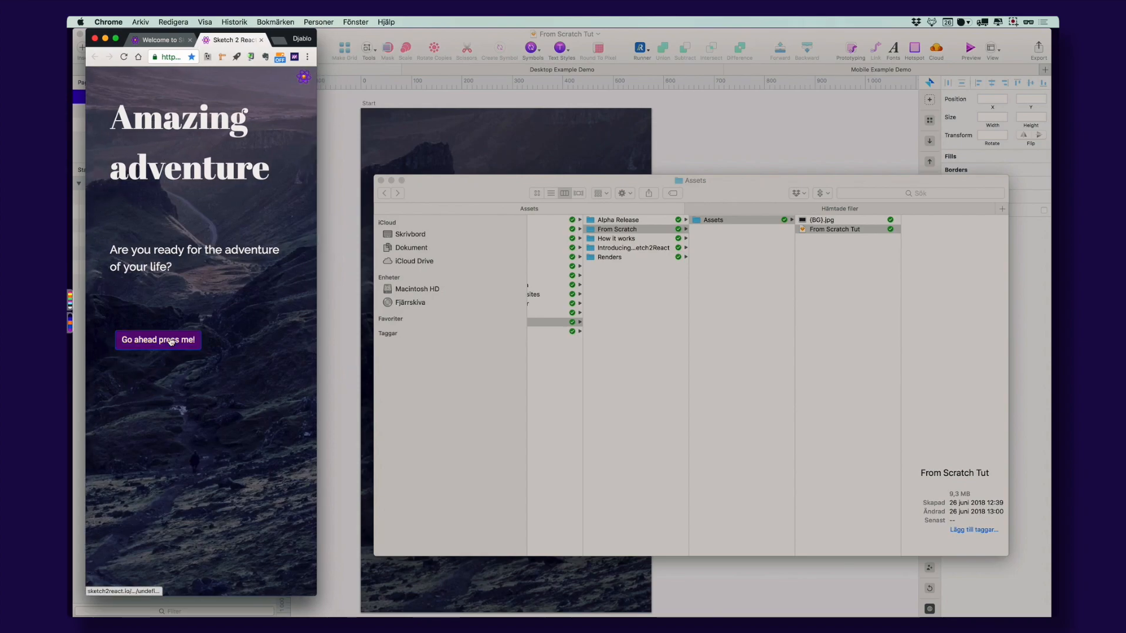
pyautogui.moveTo(319, 245); pyautogui.dragTo(844, 242)
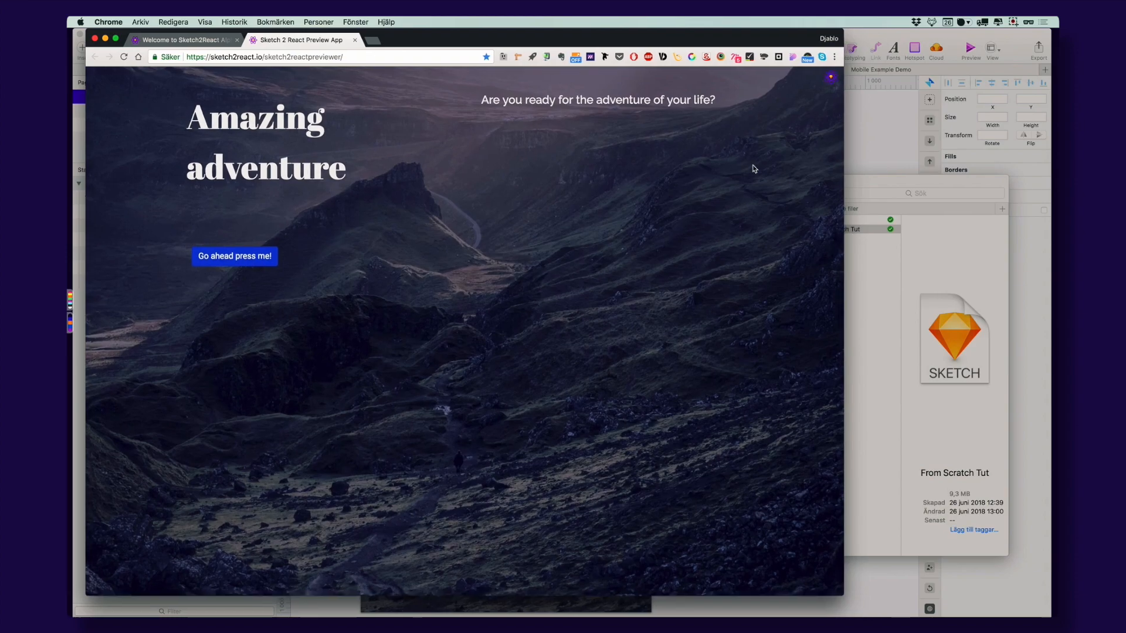
pyautogui.moveTo(846, 162)
pyautogui.mouseDown()
pyautogui.moveTo(292, 164)
pyautogui.moveTo(950, 160)
pyautogui.moveTo(731, 162)
pyautogui.mouseUp()
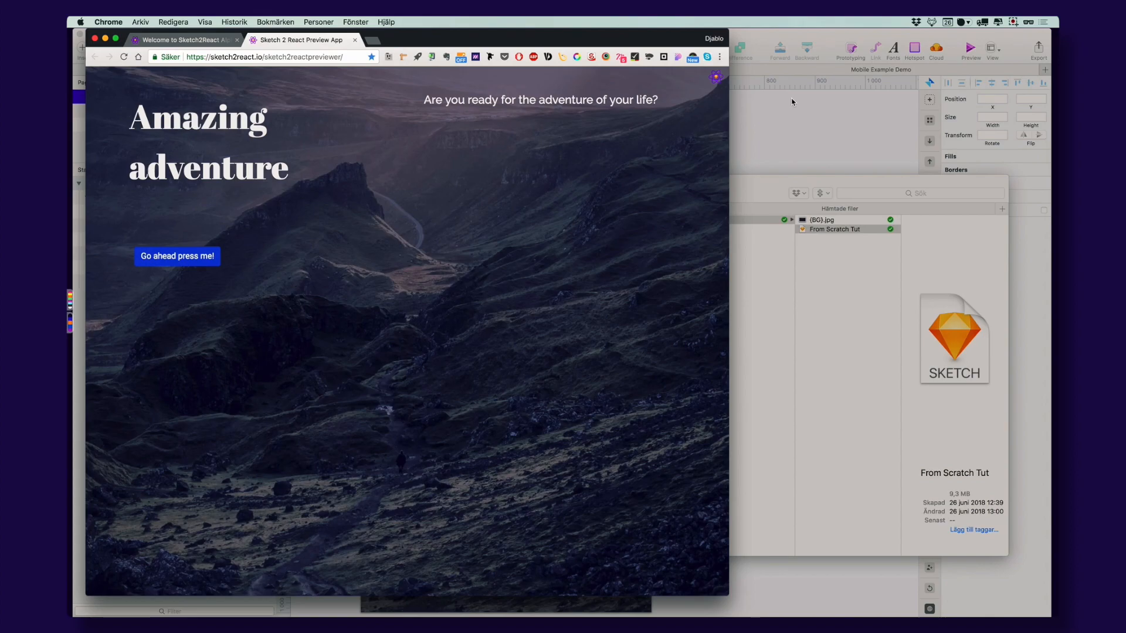
# Switch back to Sketch, clear the layer selection and save the document
pyautogui.click(783, 116)
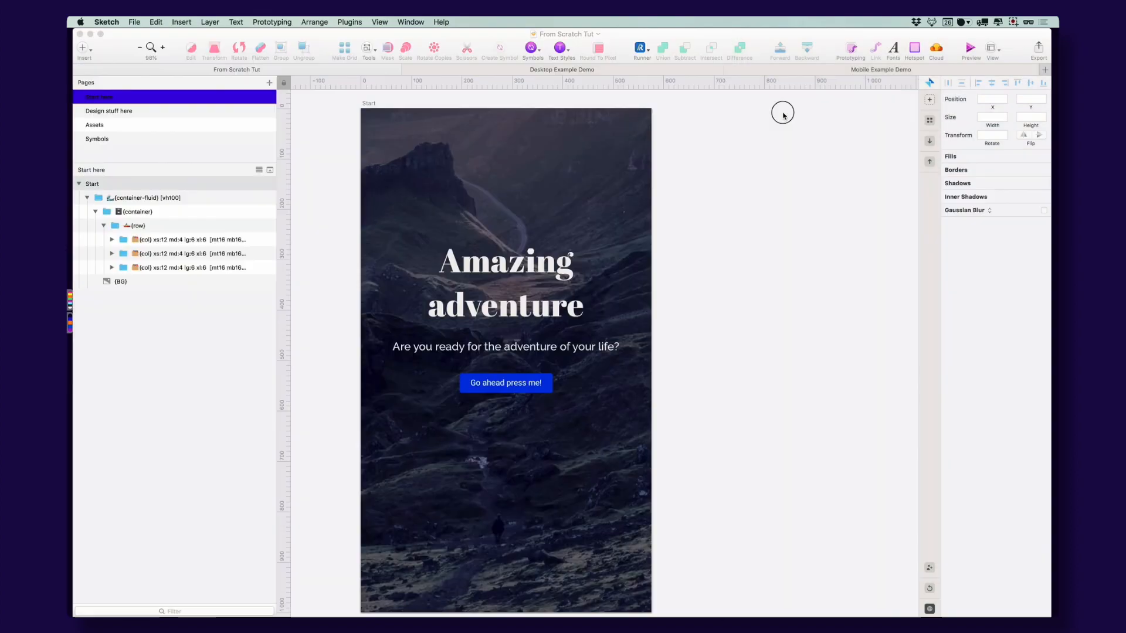
pyautogui.click(471, 267)
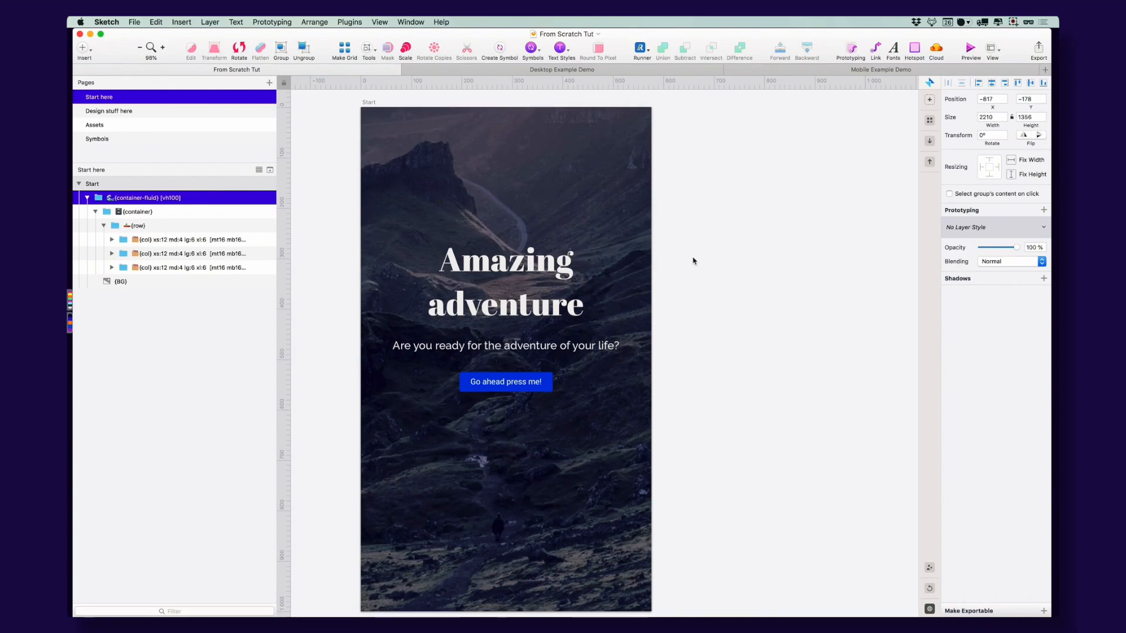
pyautogui.keyDown('super'); pyautogui.click(497, 315); pyautogui.keyUp('super')
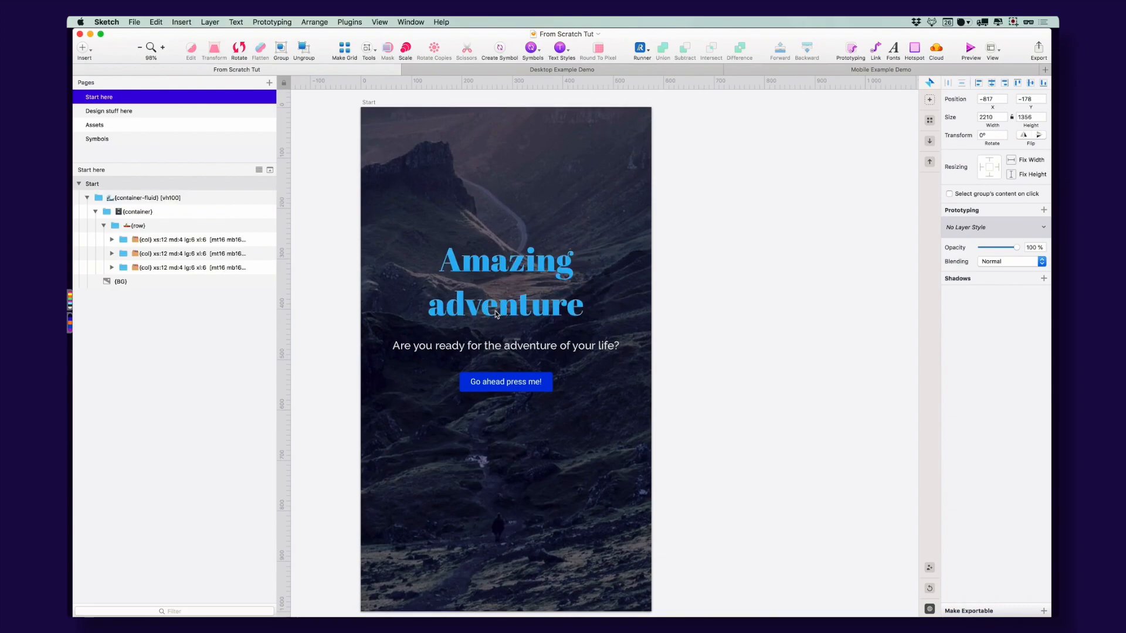
pyautogui.click(728, 280)
pyautogui.press('super+s')
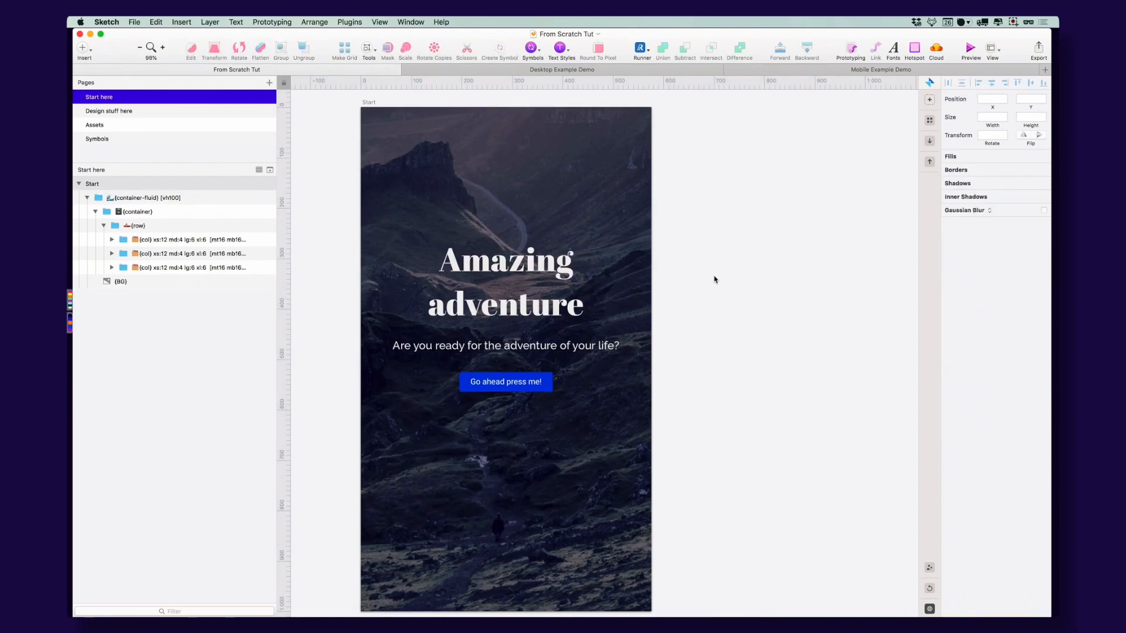
pyautogui.click(1016, 22)
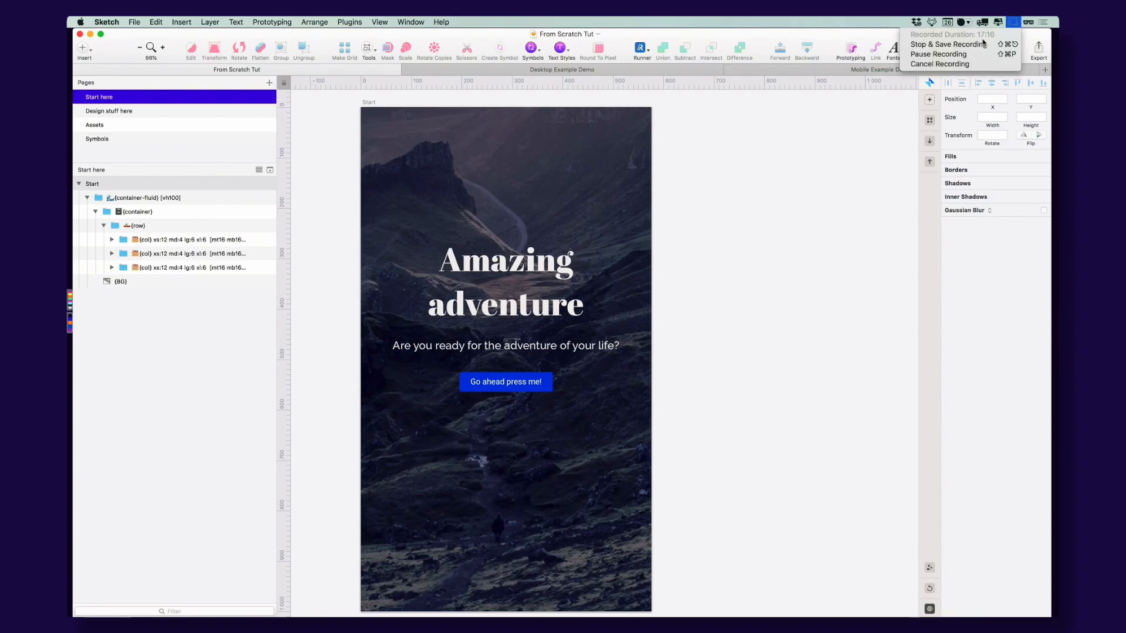
pyautogui.click(968, 55)
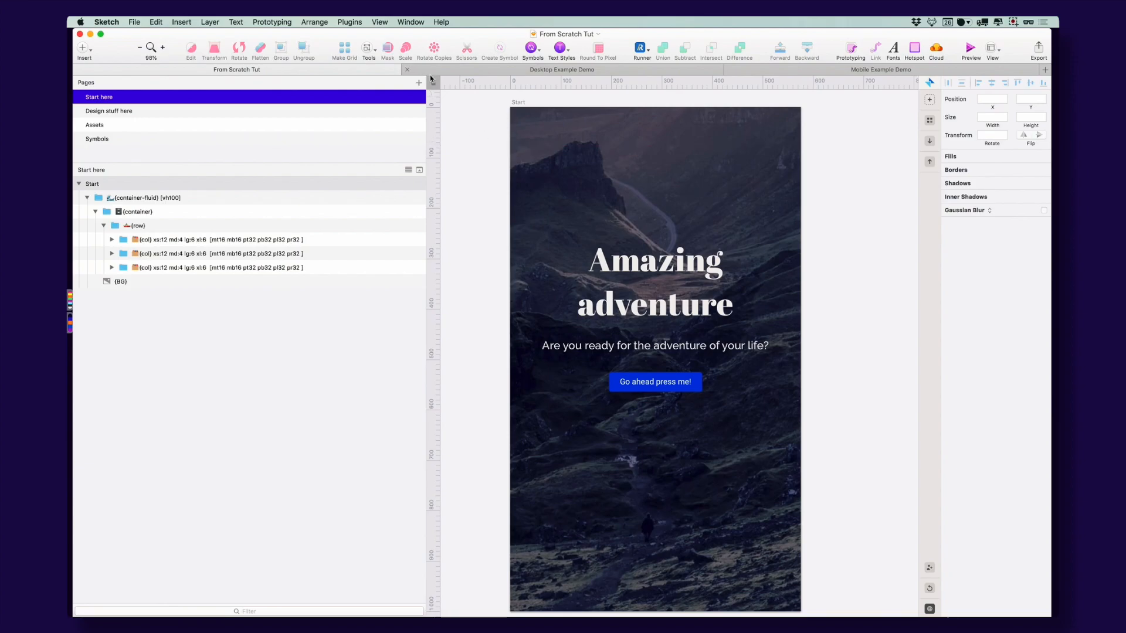
# Size the layer list so the full {col} names fit, and select the "Amazing adventure" text layer
pyautogui.moveTo(426, 76); pyautogui.dragTo(360, 78)
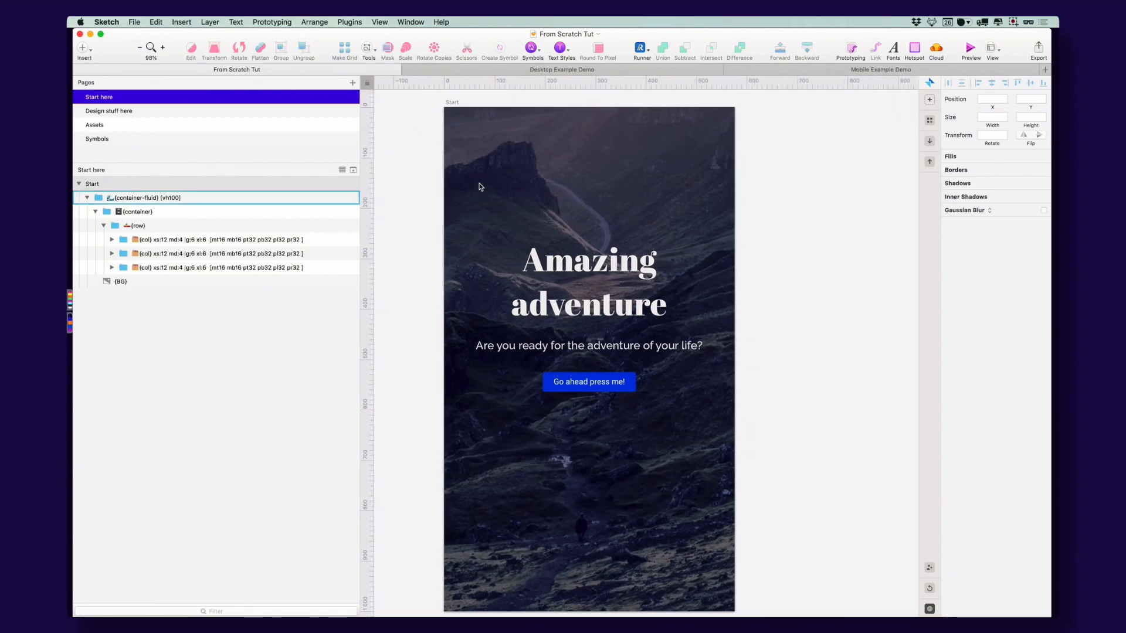
pyautogui.keyDown('super'); pyautogui.click(566, 270); pyautogui.keyUp('super')
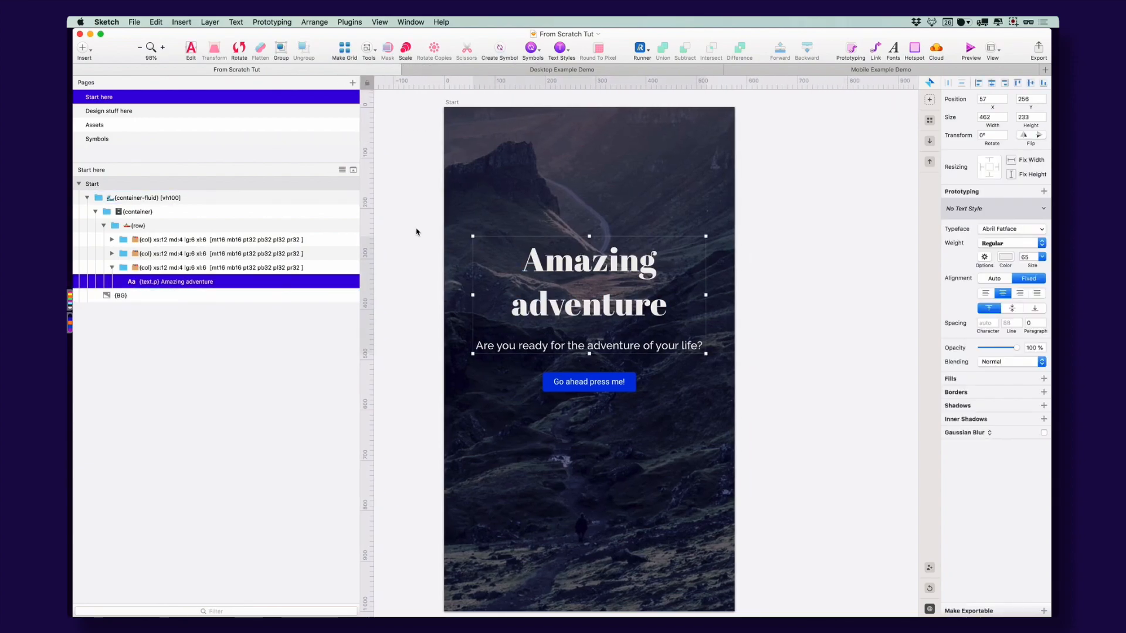
# Switch to Chrome and examine the page's text spacing in the preview app at a narrow mobile width
pyautogui.press('super+Tab')
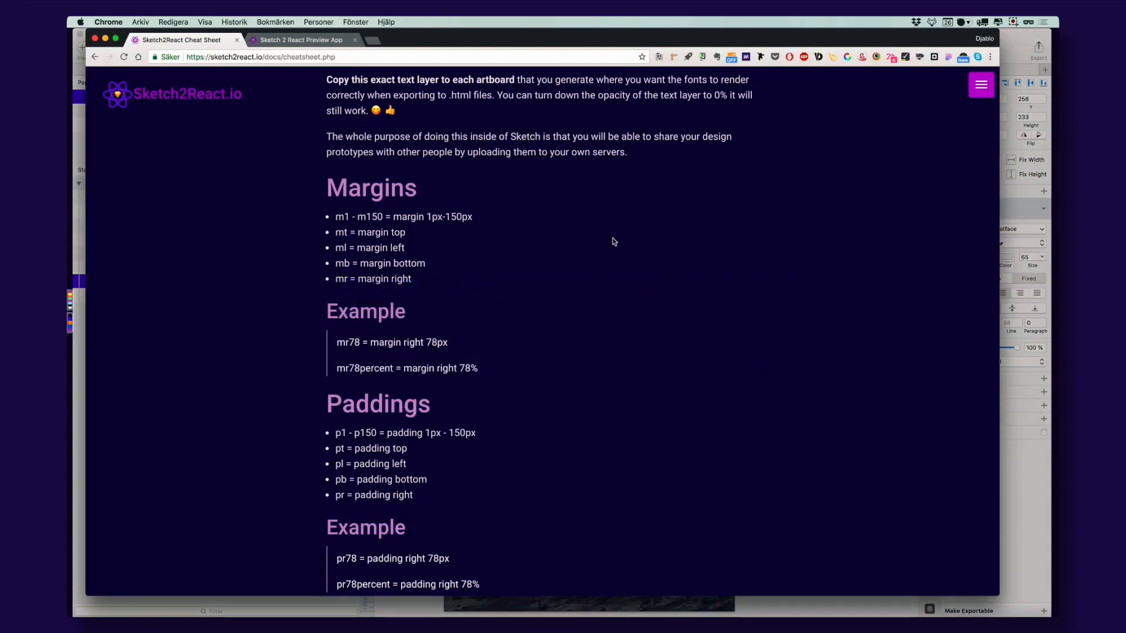
pyautogui.click(282, 40)
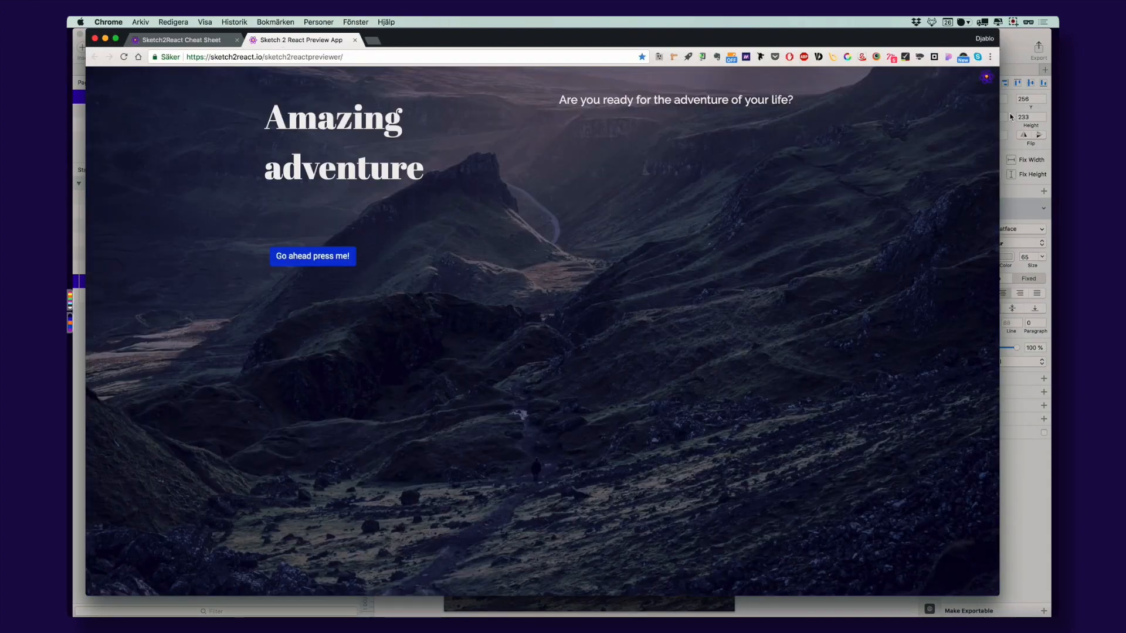
pyautogui.moveTo(1001, 112)
pyautogui.mouseDown()
pyautogui.moveTo(380, 137)
pyautogui.moveTo(787, 146)
pyautogui.moveTo(495, 159)
pyautogui.moveTo(311, 151)
pyautogui.moveTo(781, 176)
pyautogui.moveTo(287, 164)
pyautogui.mouseUp()
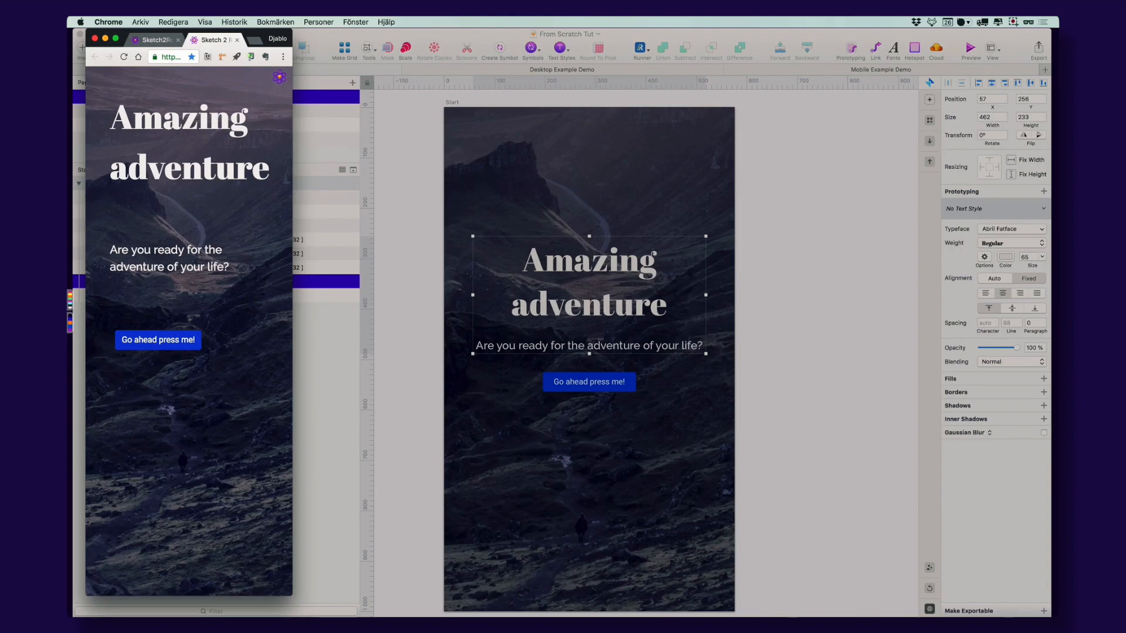
# Switch to Sketch and change the top margin in the name of the "Amazing adventure" {col} group to mt32
pyautogui.click(567, 261)
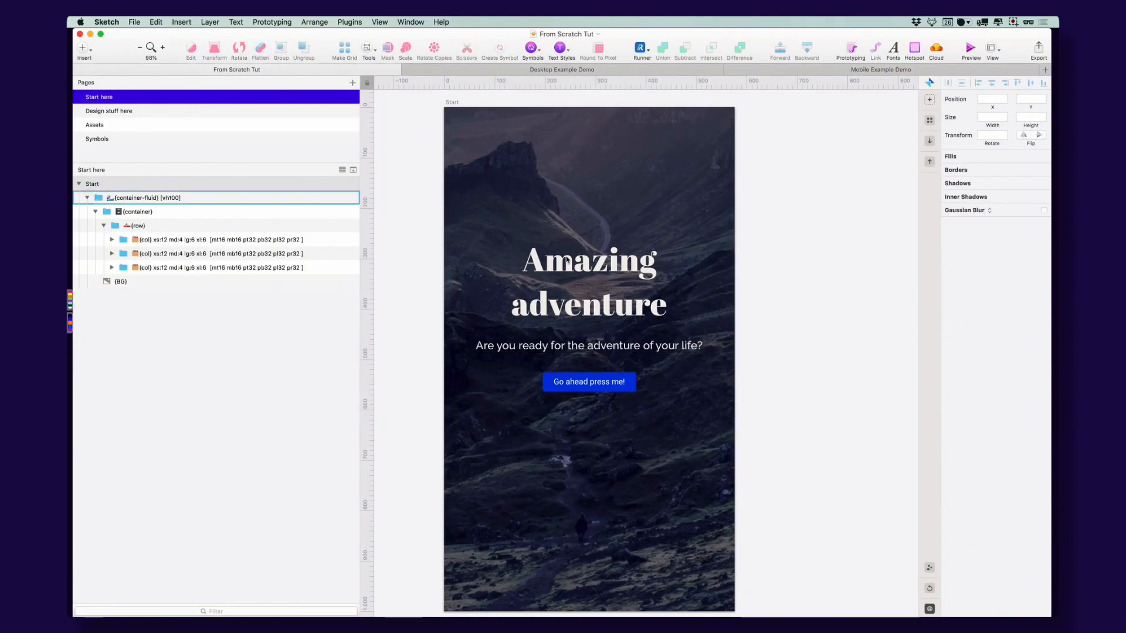
pyautogui.keyDown('super'); pyautogui.click(566, 262); pyautogui.keyUp('super')
pyautogui.click(169, 268)
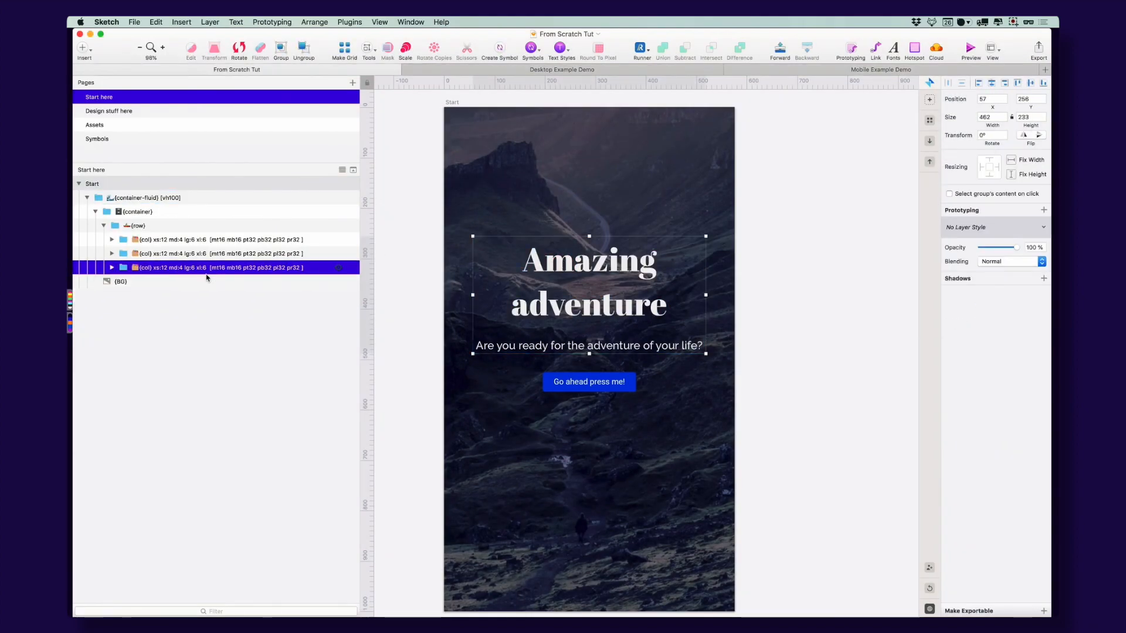
pyautogui.click(220, 272)
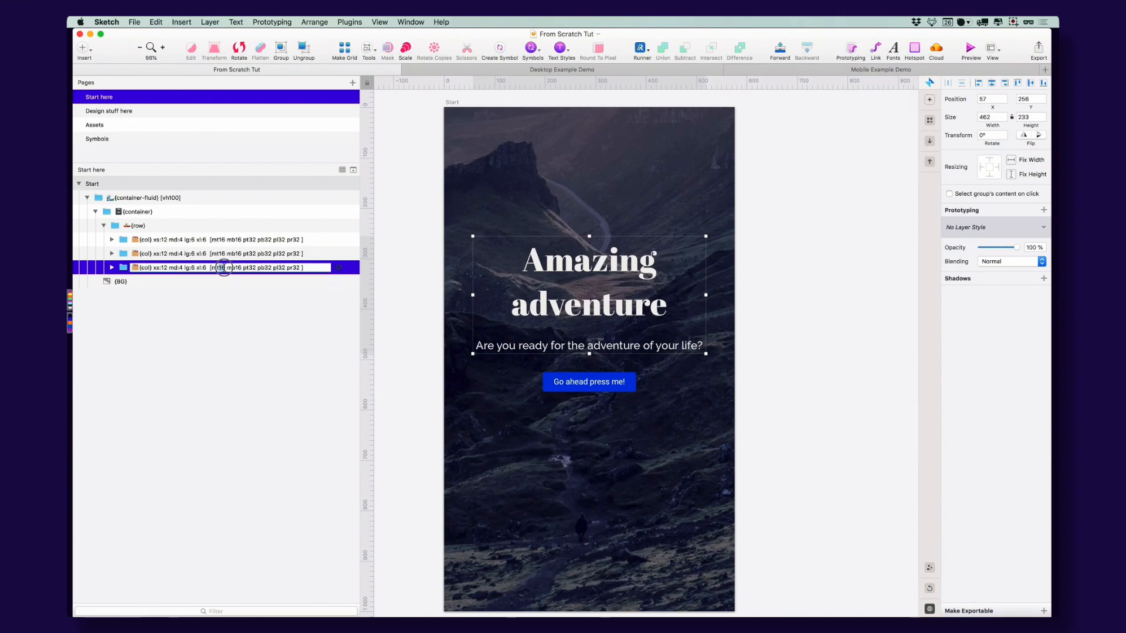
pyautogui.write('45')
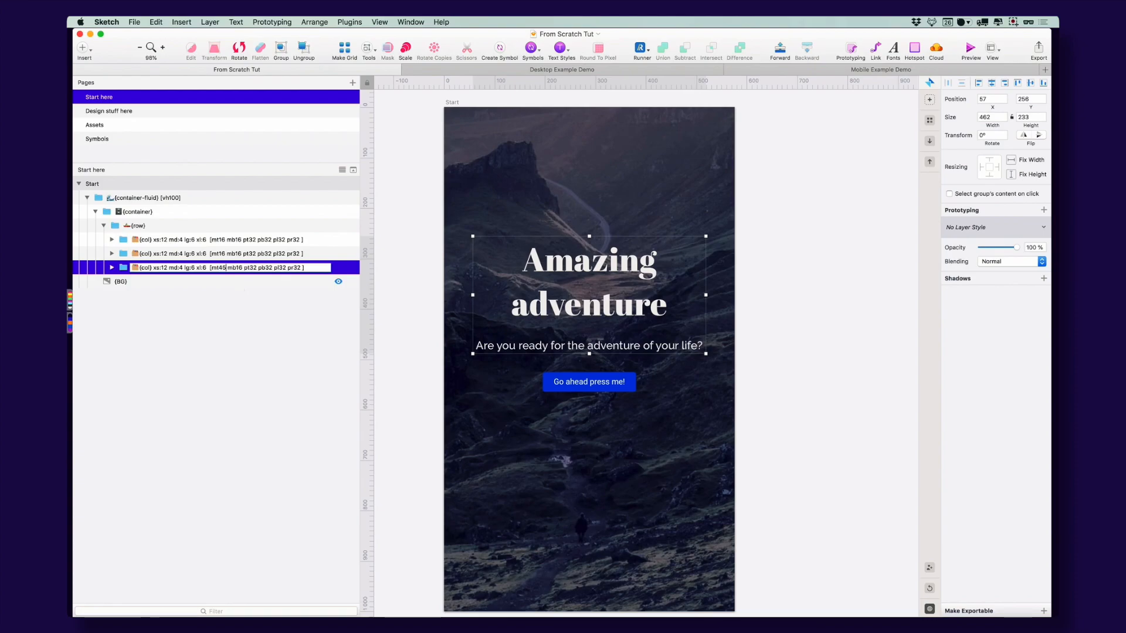
pyautogui.press('BackSpace')
pyautogui.press('BackSpace')
pyautogui.write('32')
pyautogui.press('Return')
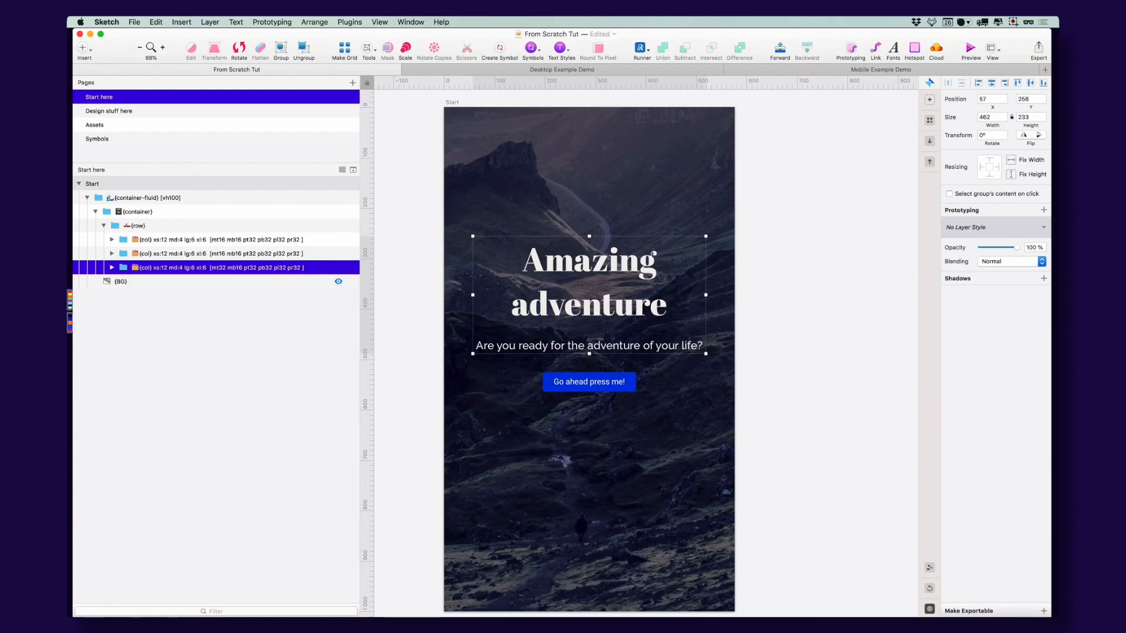
pyautogui.click(413, 276)
# Load the updated From Scratch Tut file into the refreshed preview app in Chrome and check the layout at a narrow width
pyautogui.press('super+Tab')
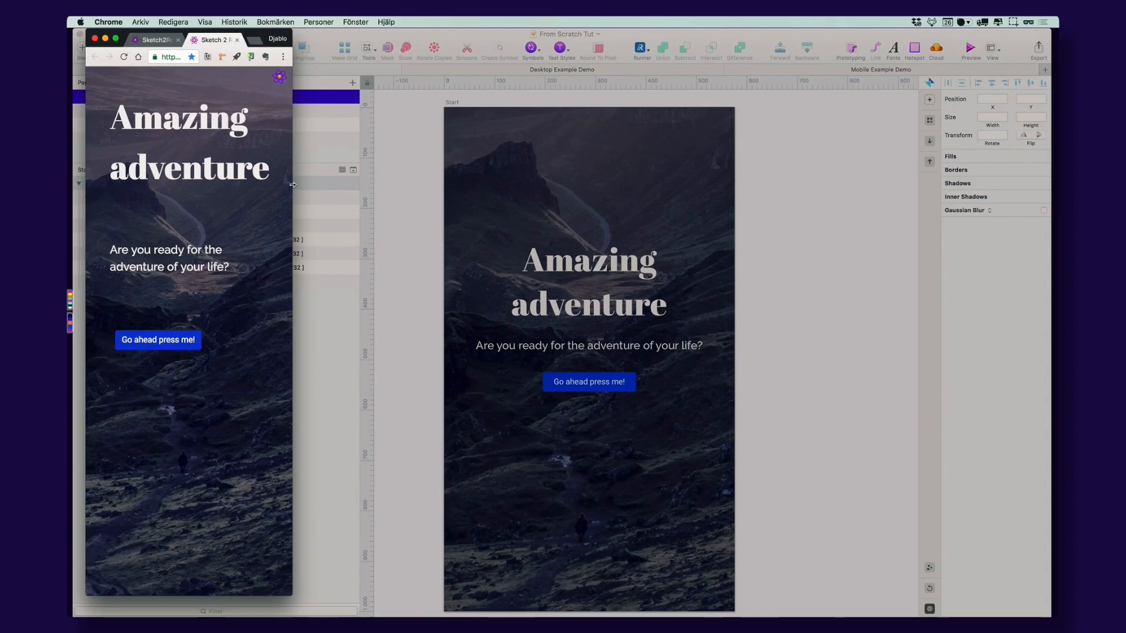
pyautogui.moveTo(293, 185); pyautogui.dragTo(622, 187)
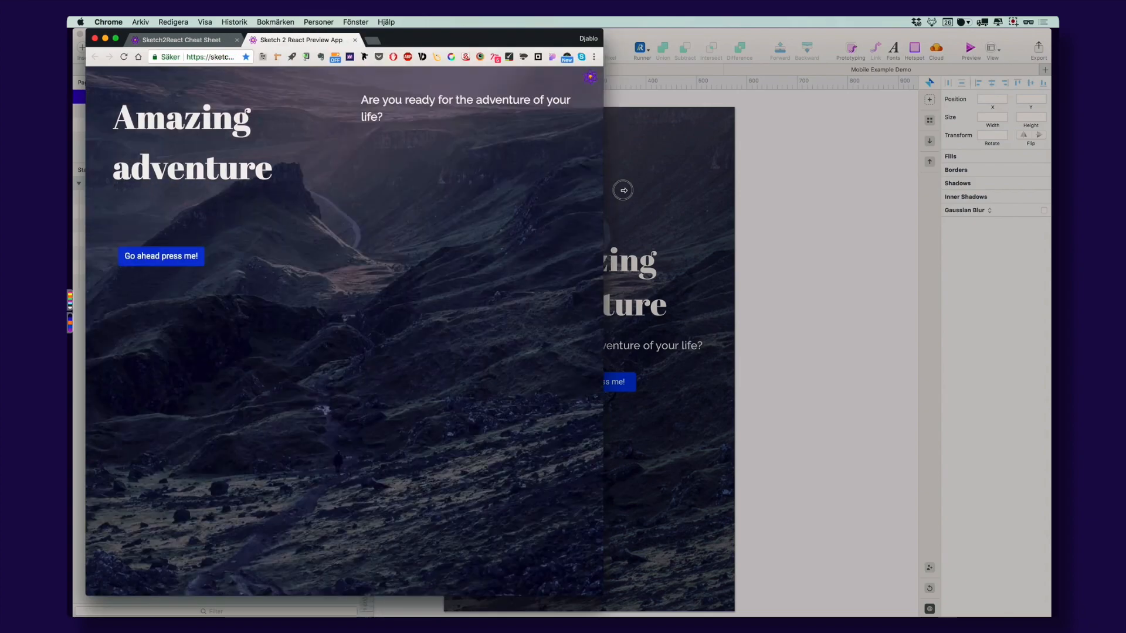
pyautogui.press('super+Tab')
pyautogui.press('super+Tab')
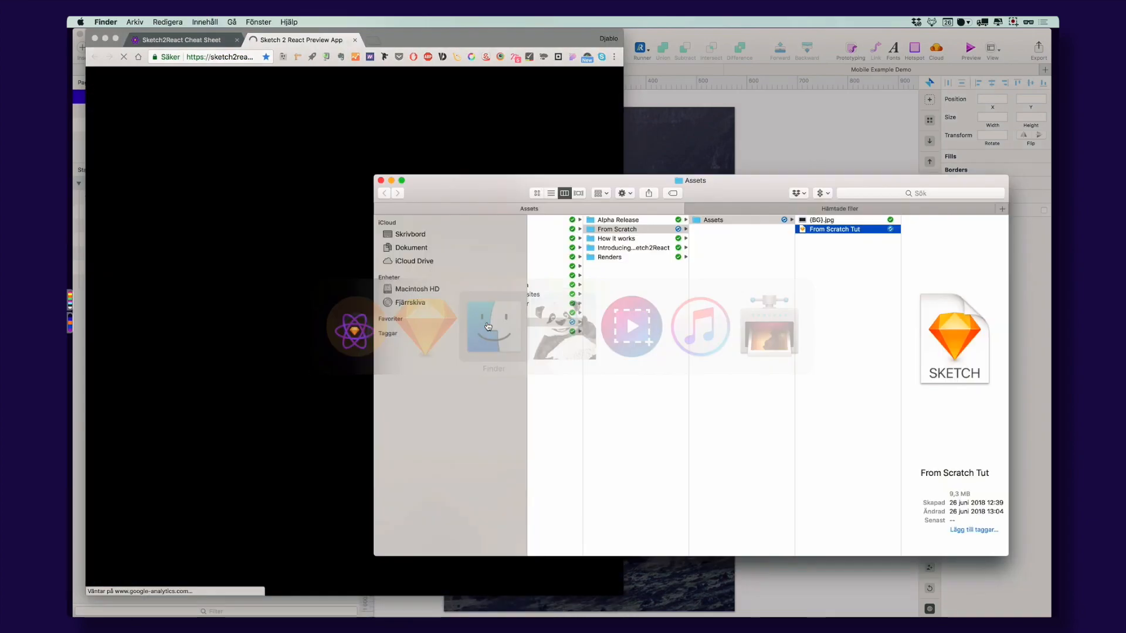
pyautogui.moveTo(835, 230); pyautogui.dragTo(328, 132)
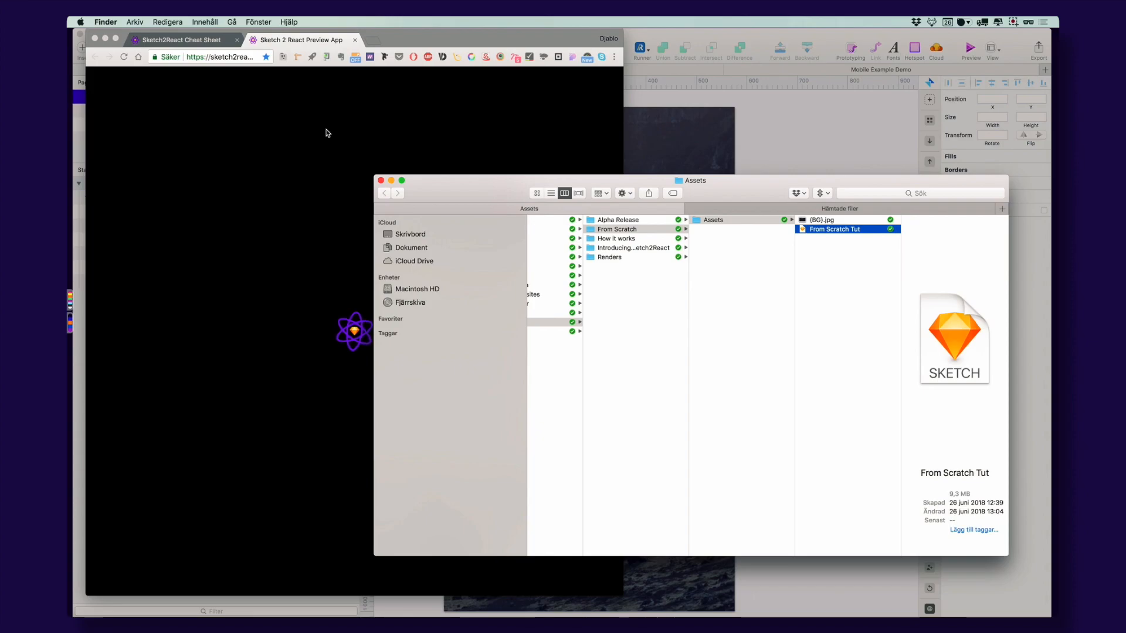
pyautogui.click(339, 151)
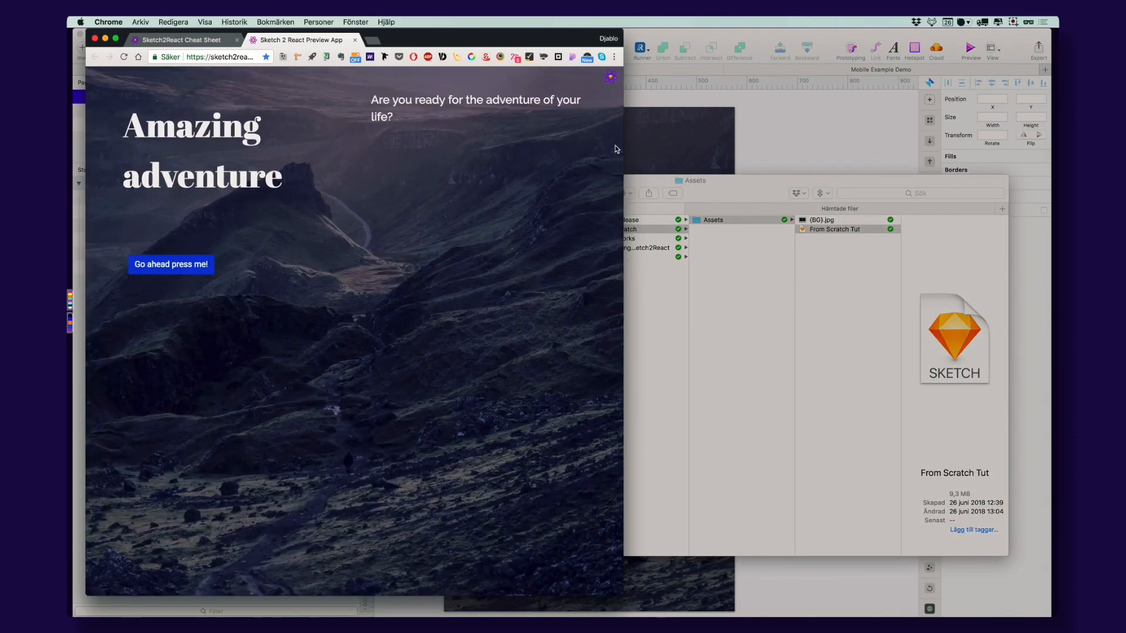
pyautogui.moveTo(624, 144)
pyautogui.mouseDown()
pyautogui.moveTo(327, 146)
pyautogui.moveTo(817, 164)
pyautogui.moveTo(548, 166)
pyautogui.moveTo(820, 180)
pyautogui.moveTo(264, 177)
pyautogui.moveTo(809, 194)
pyautogui.moveTo(343, 192)
pyautogui.mouseUp()
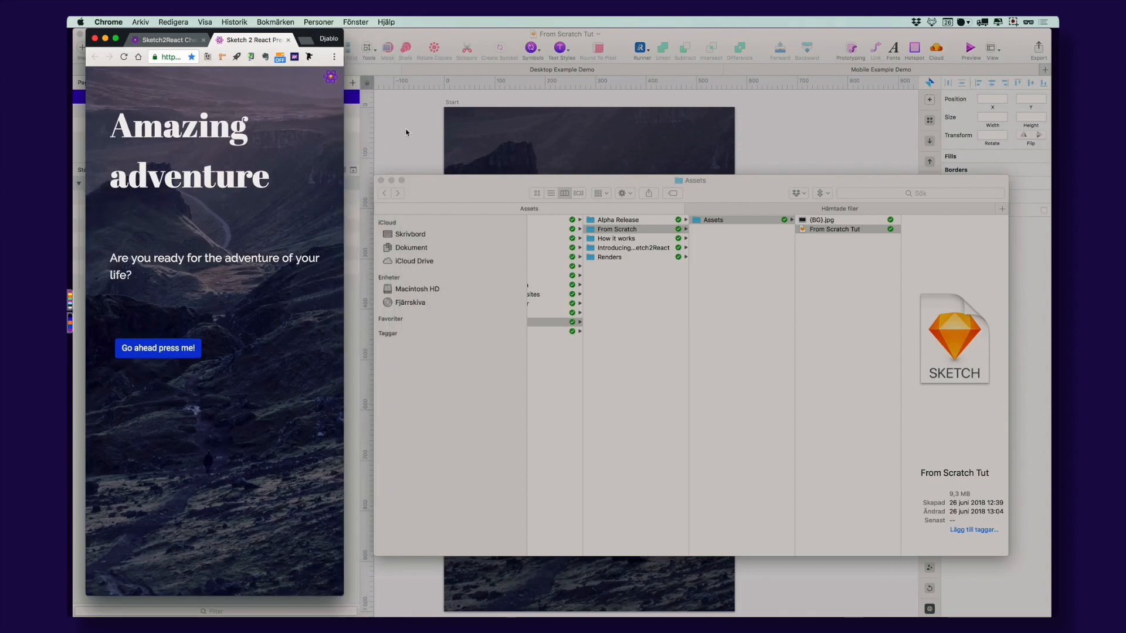
# Widen the browser window and look up the content-centering code hcenter under Alignment in the Sketch2React Cheat Sheet
pyautogui.moveTo(342, 38); pyautogui.dragTo(895, 37)
pyautogui.click(181, 39)
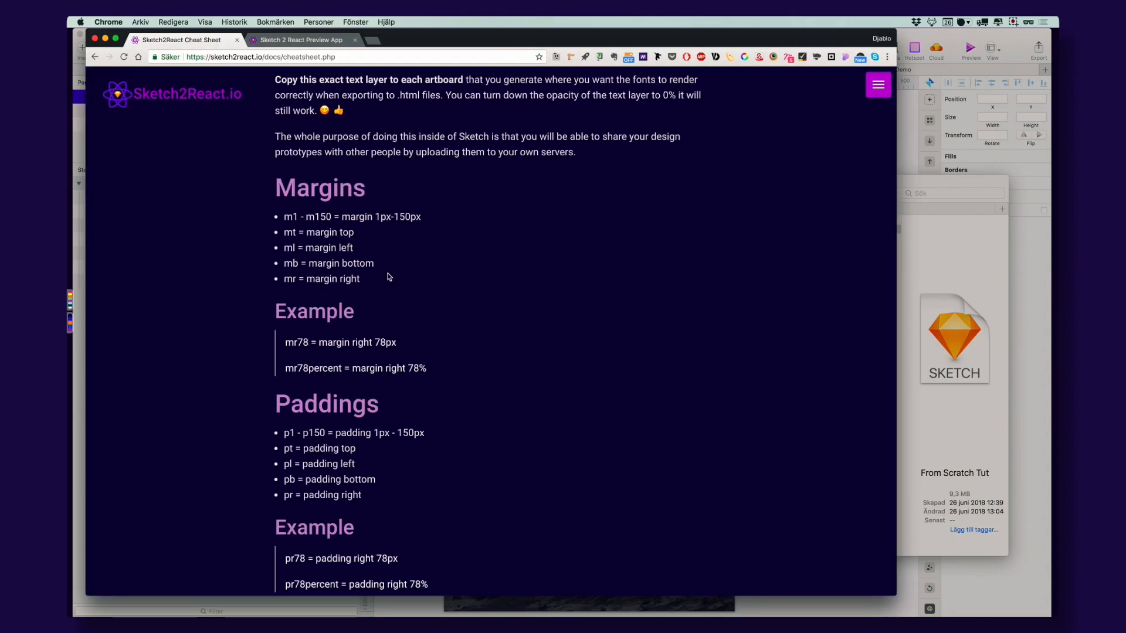
pyautogui.scroll(-5, 384, 274)
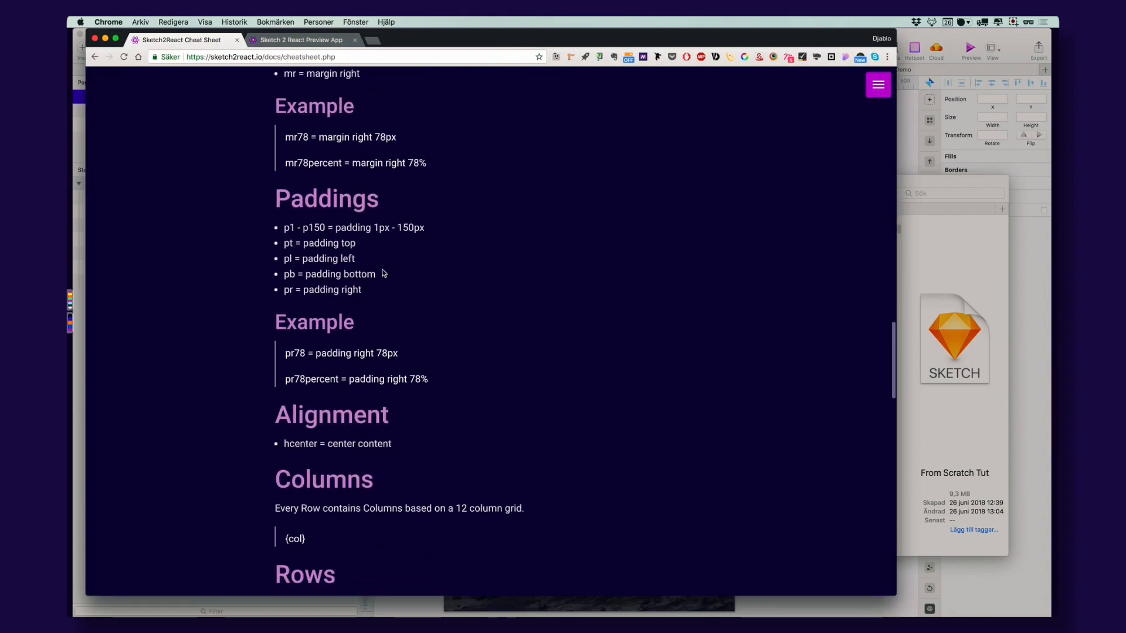
pyautogui.scroll(-1, 384, 274)
pyautogui.moveTo(285, 393); pyautogui.dragTo(317, 393)
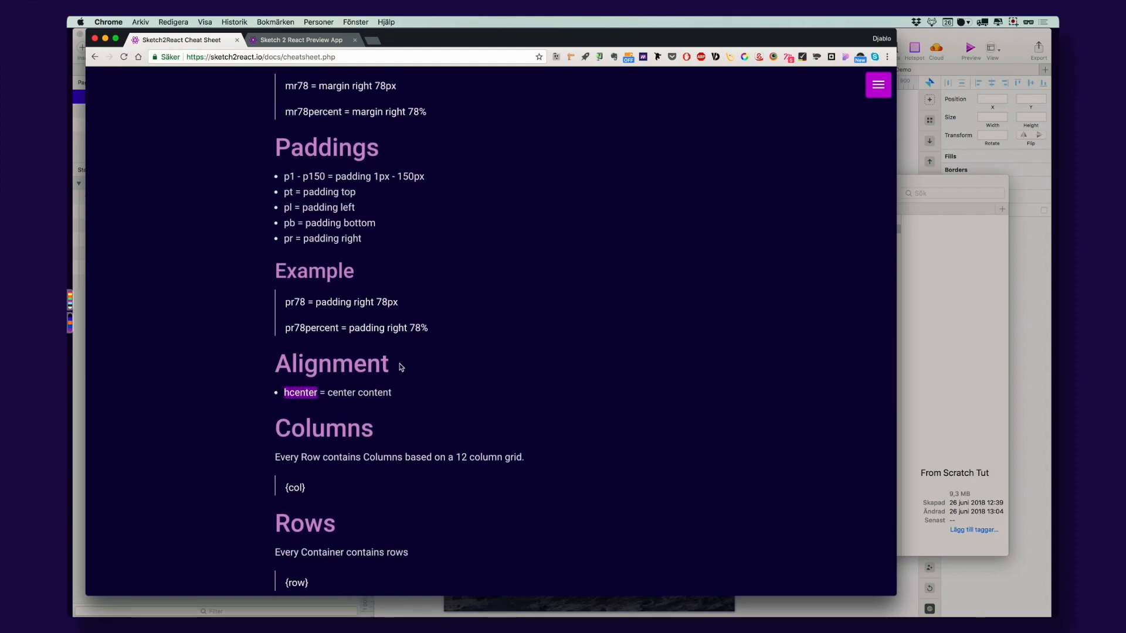
# Switch to Sketch and add hcenter before mt16 in the name of the button's {col} group
pyautogui.press('super+Tab')
pyautogui.click(479, 329)
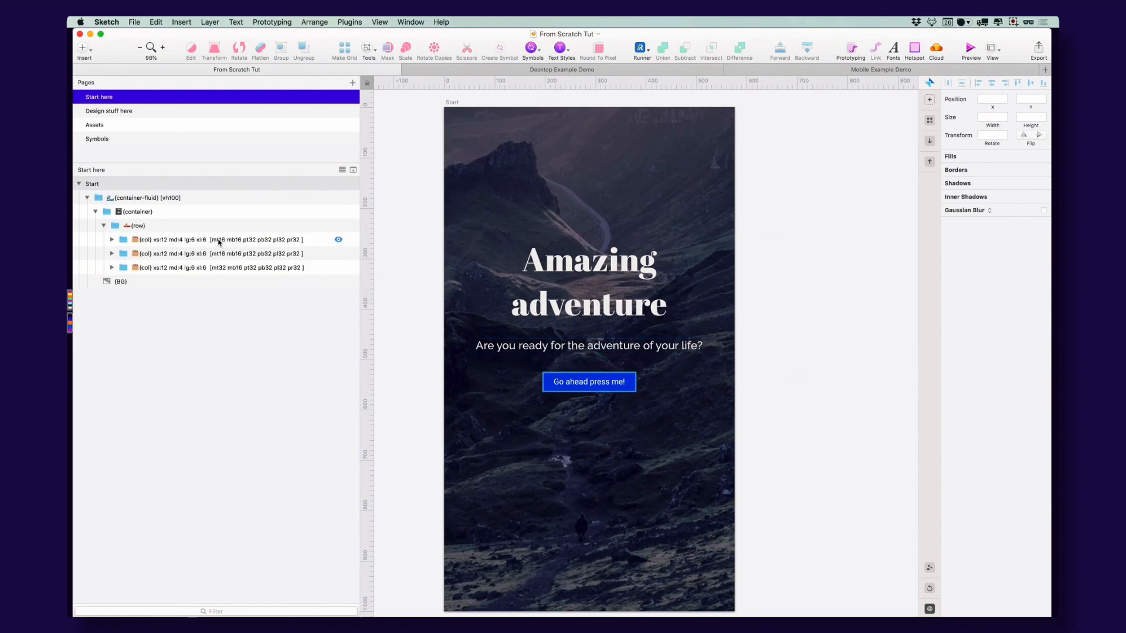
pyautogui.click(827, 71)
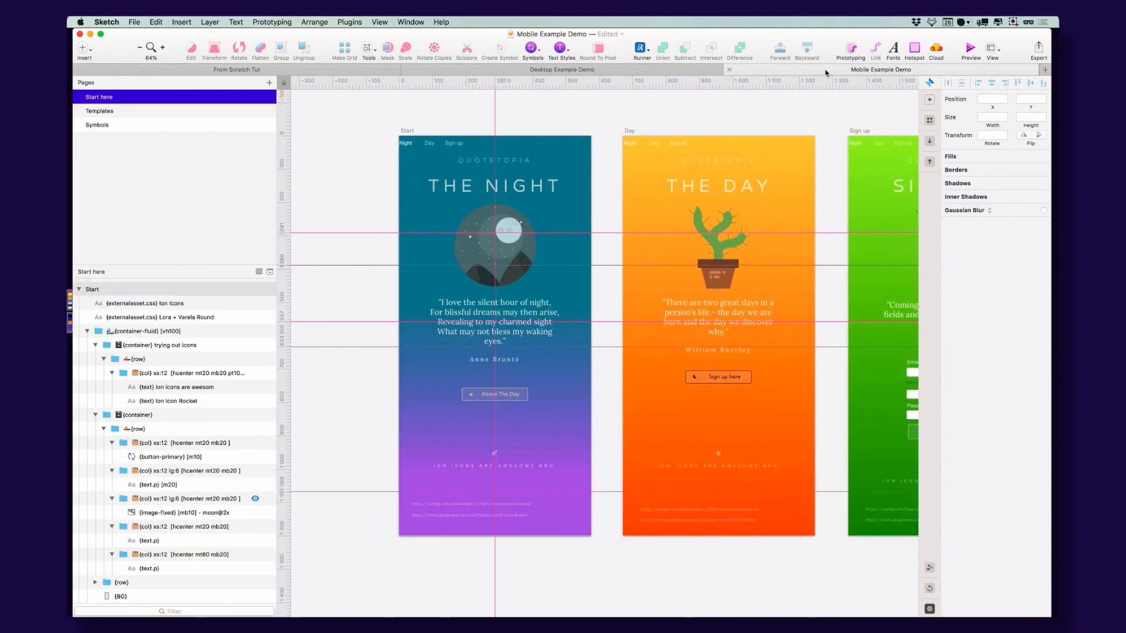
pyautogui.click(319, 71)
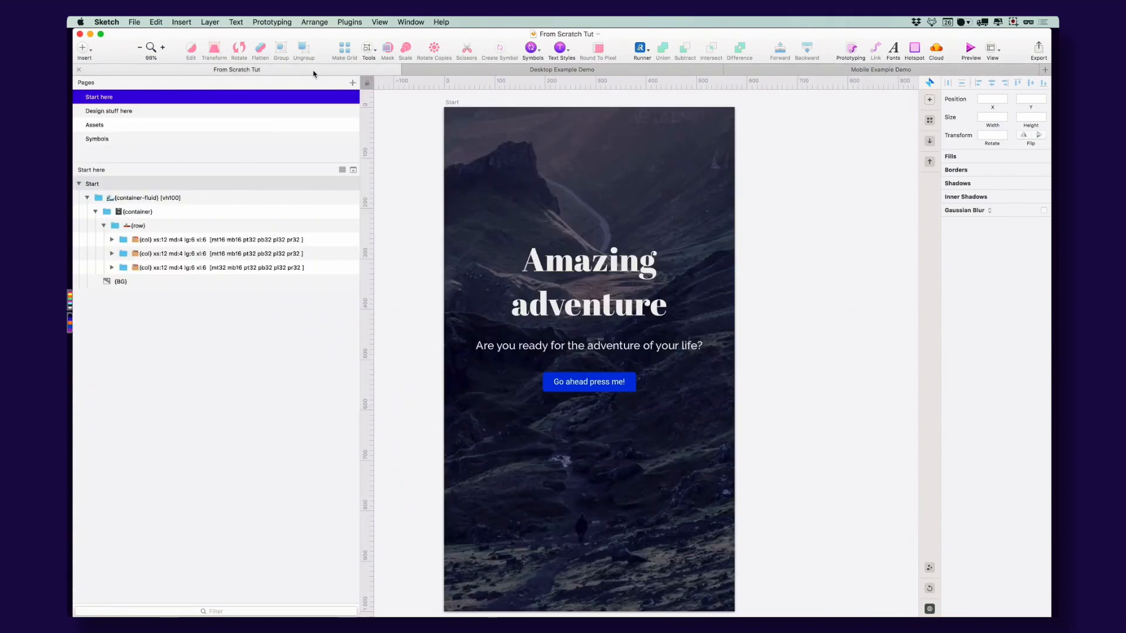
pyautogui.doubleClick(219, 240)
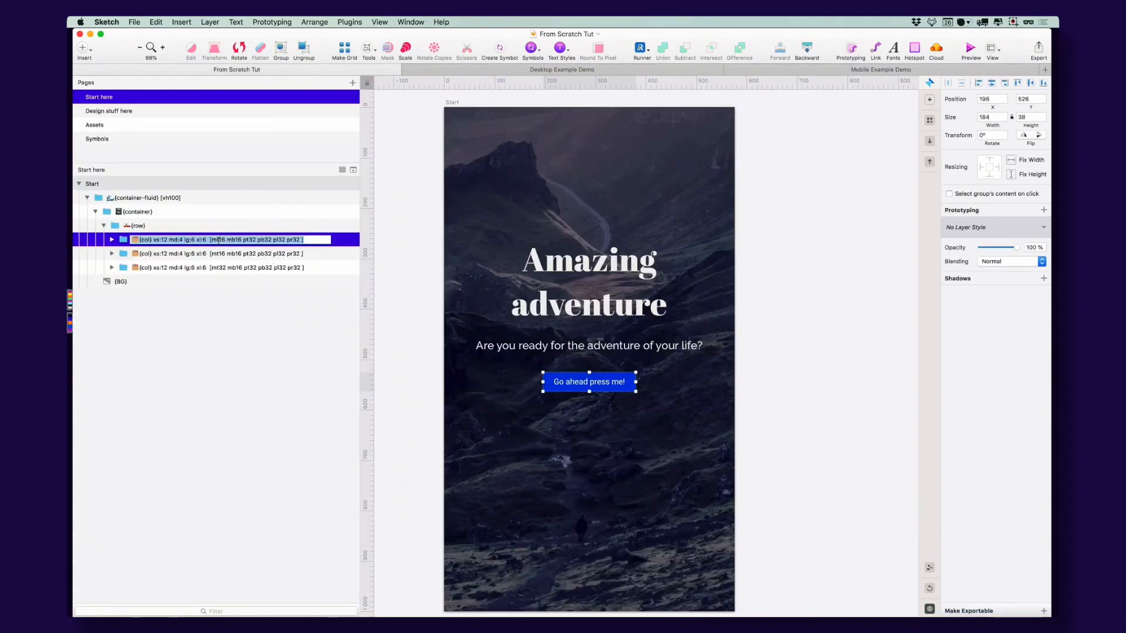
pyautogui.click(213, 240)
pyautogui.write('hcenter')
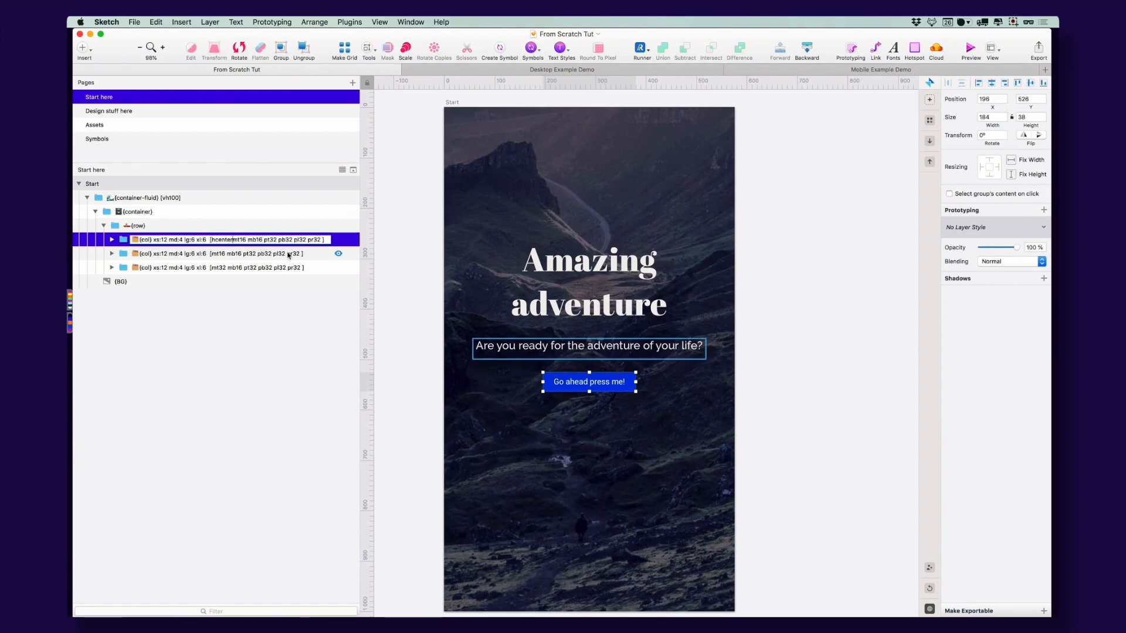
# Add hcenter to the names of the subtitle and "Amazing adventure" {col} groups and save the document
pyautogui.doubleClick(214, 254)
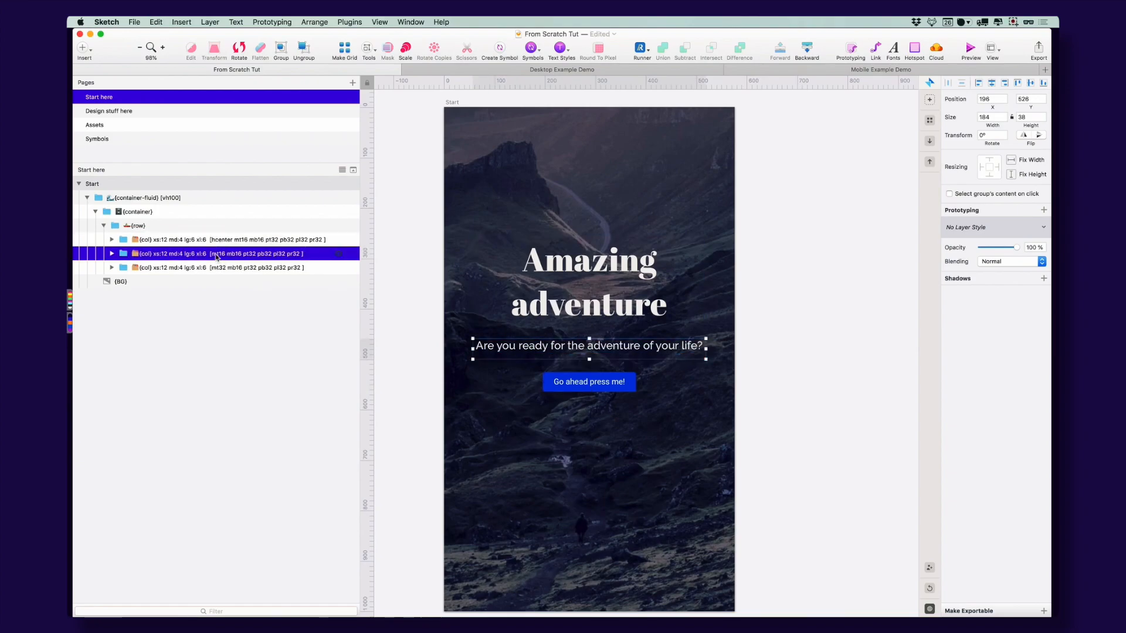
pyautogui.click(211, 253)
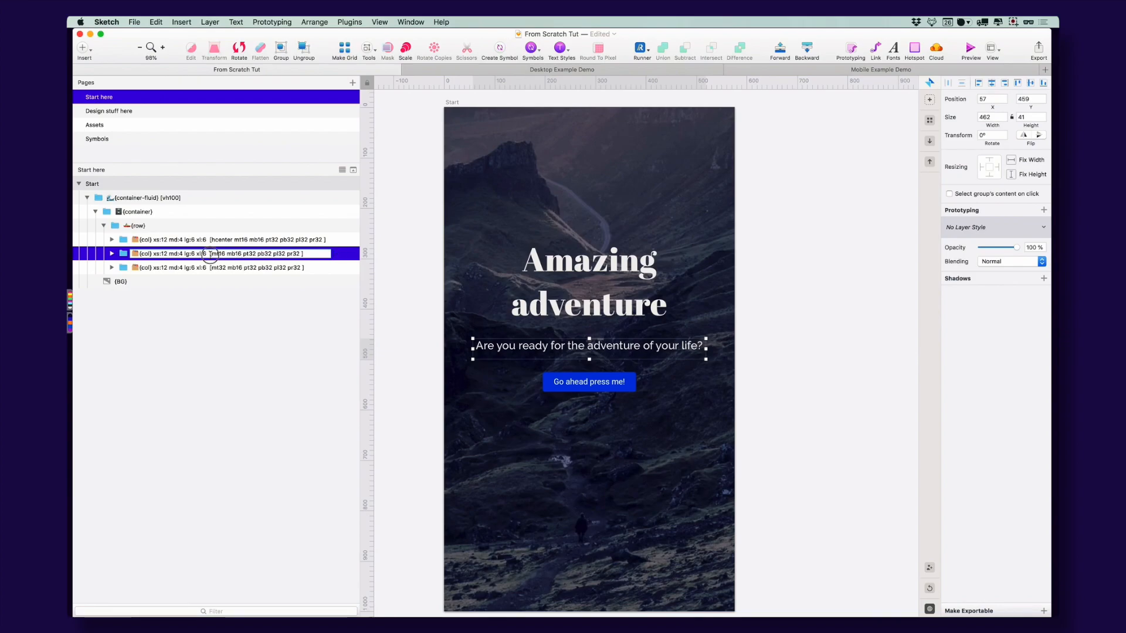
pyautogui.write('hcenter')
pyautogui.click(218, 268)
pyautogui.doubleClick(218, 268)
pyautogui.click(212, 268)
pyautogui.write('hcenter')
pyautogui.click(275, 323)
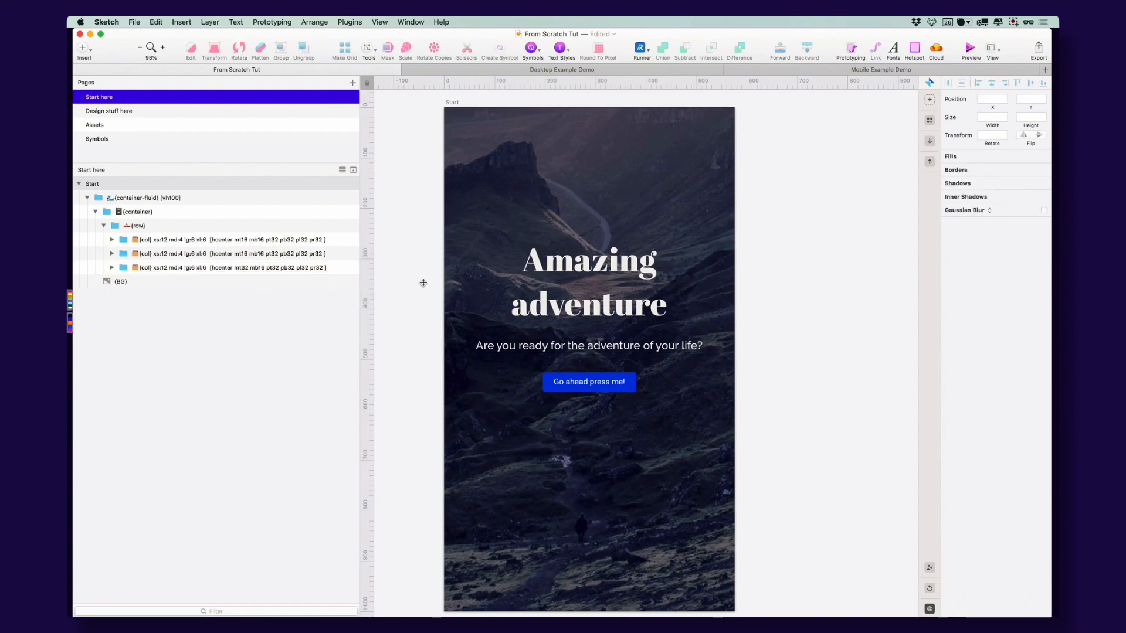
pyautogui.press('super+s')
# Switch to Chrome, load the saved From Scratch Tut file into the refreshed preview app and check the content's centering
pyautogui.press('super+Tab')
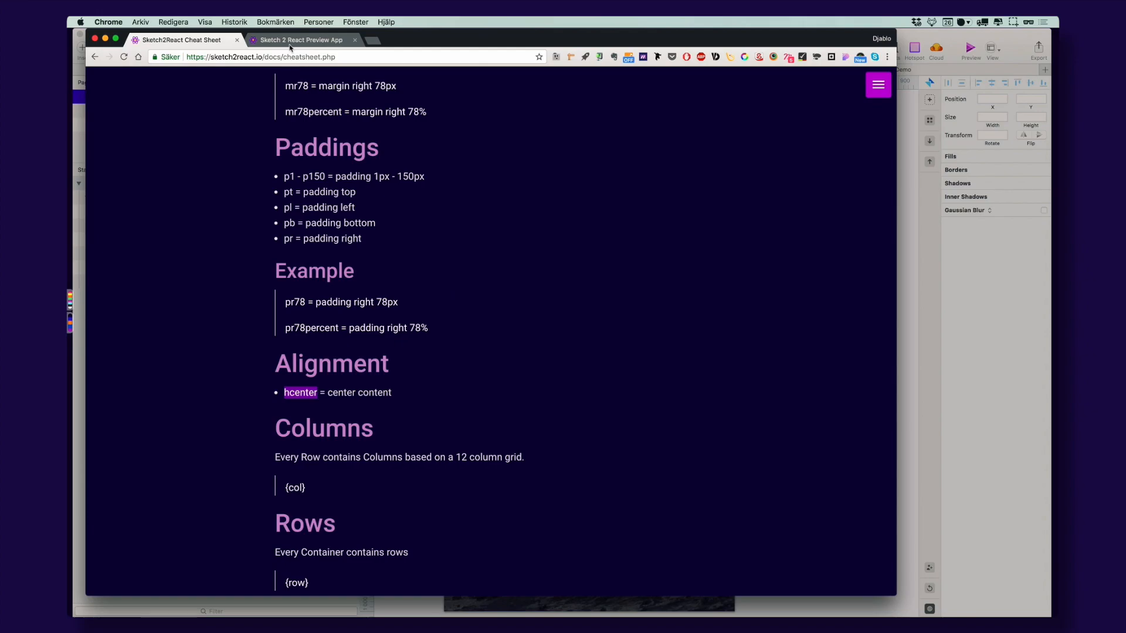
pyautogui.click(290, 42)
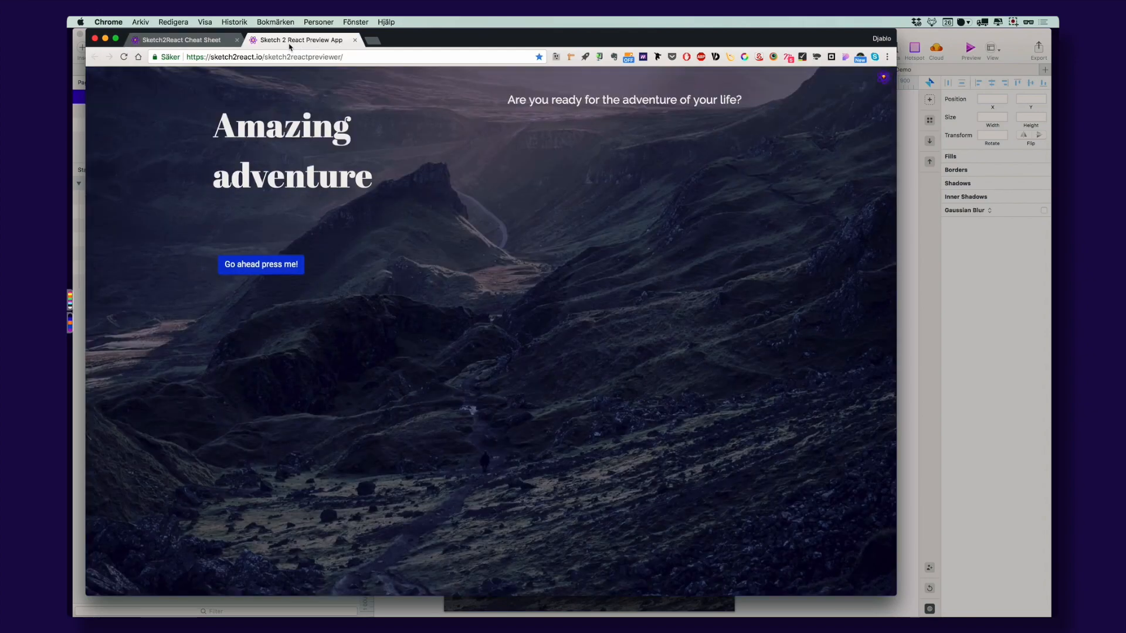
pyautogui.press('super+Tab')
pyautogui.press('Tab')
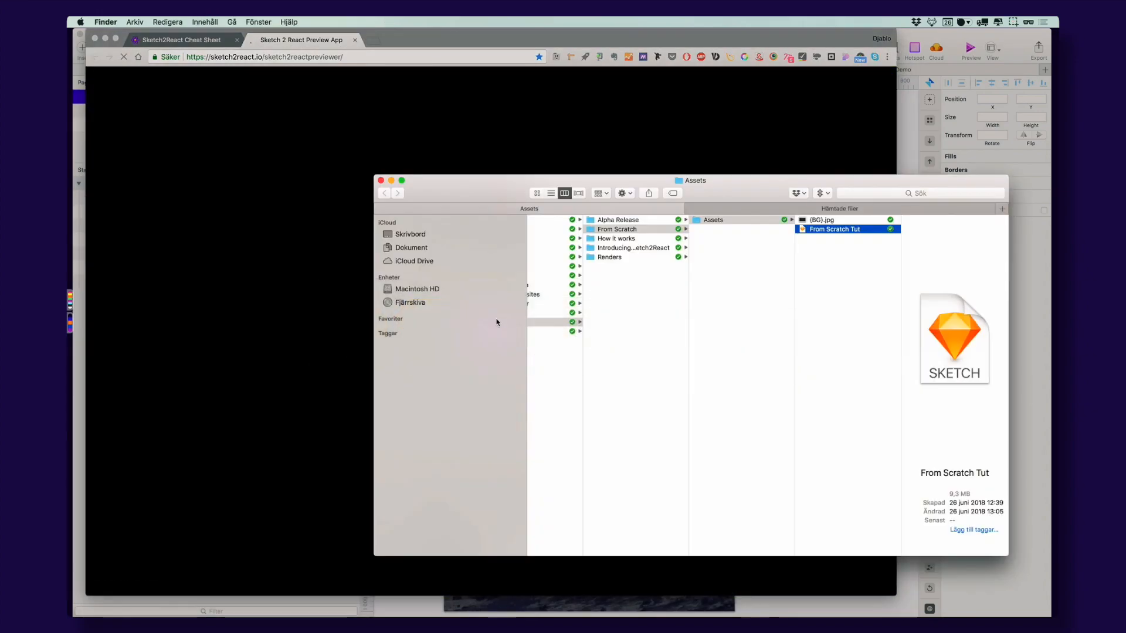
pyautogui.moveTo(800, 230); pyautogui.dragTo(323, 121)
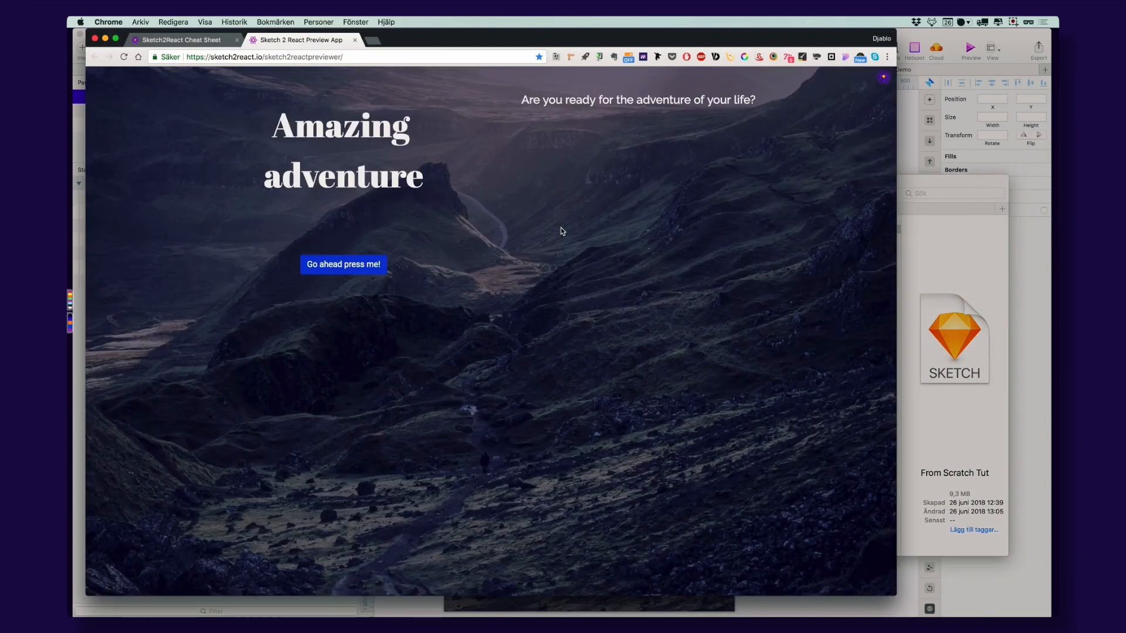
pyautogui.moveTo(898, 176)
pyautogui.mouseDown()
pyautogui.moveTo(299, 176)
pyautogui.moveTo(915, 193)
pyautogui.moveTo(320, 181)
pyautogui.moveTo(891, 197)
pyautogui.mouseUp()
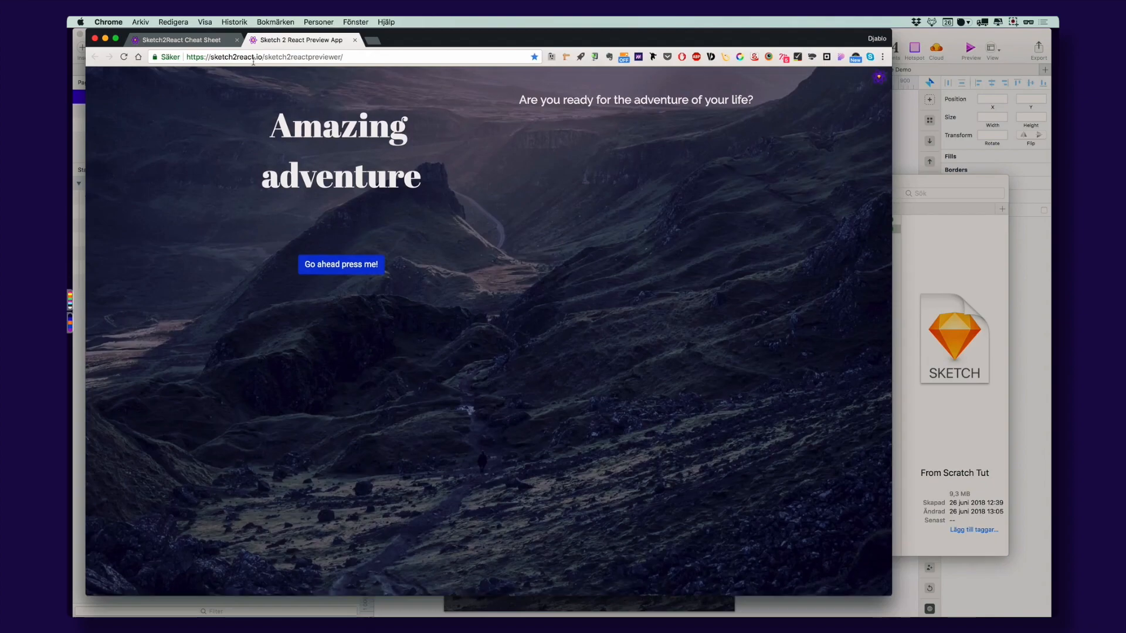
# Look up the Responsive Classes section with its mq prefix examples in the Sketch2React Cheat Sheet
pyautogui.click(208, 42)
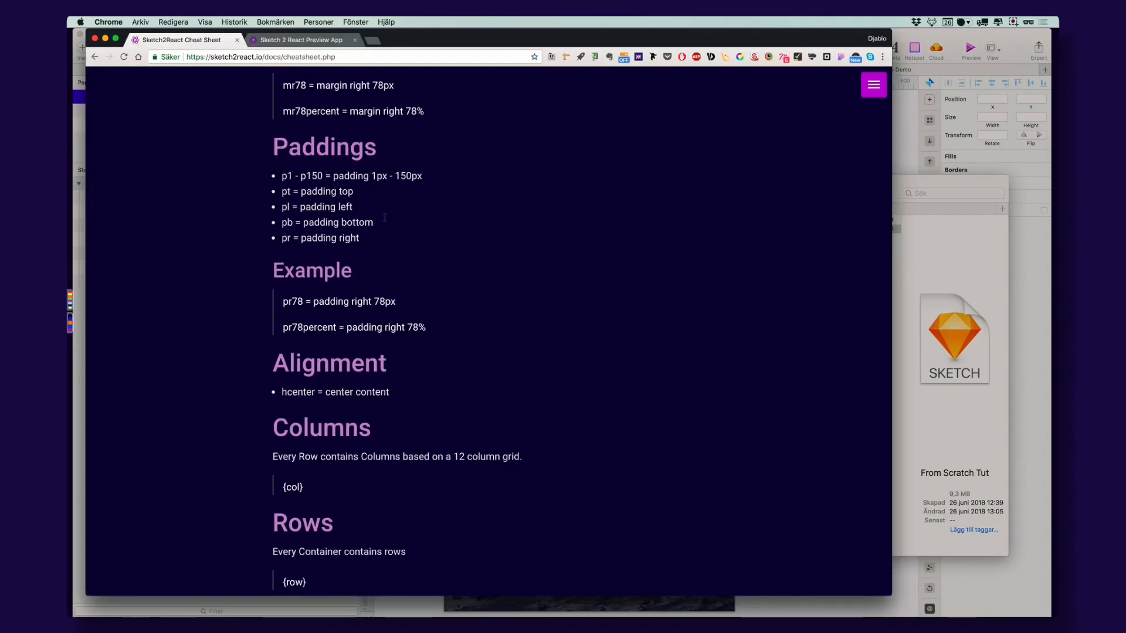
pyautogui.scroll(-15, 381, 223)
pyautogui.scroll(4, 385, 220)
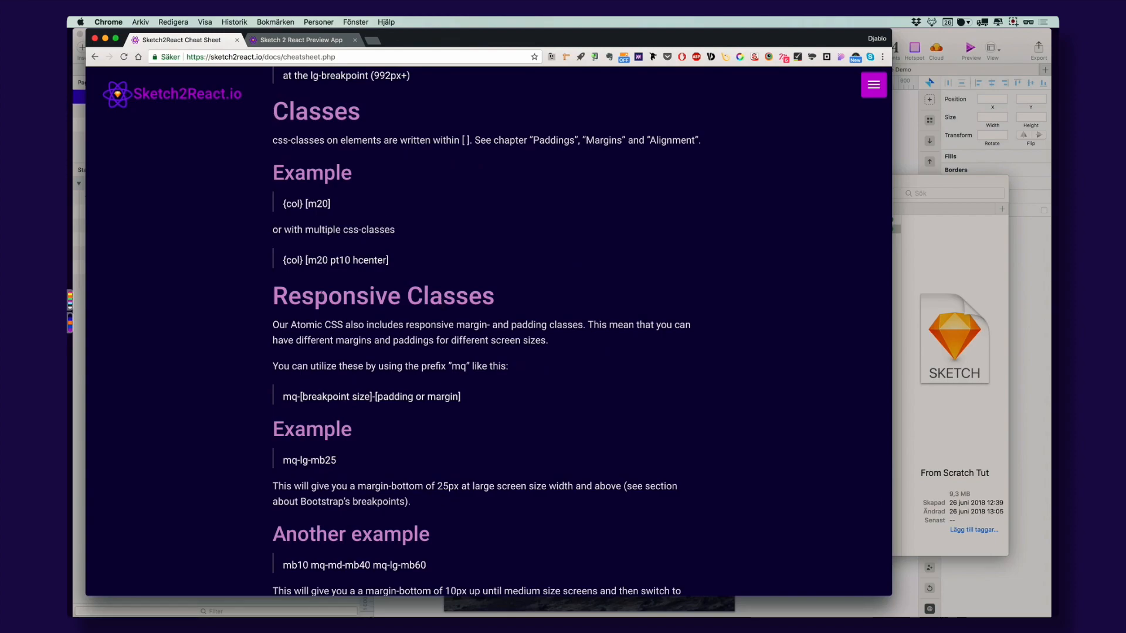
pyautogui.scroll(-4, 328, 293)
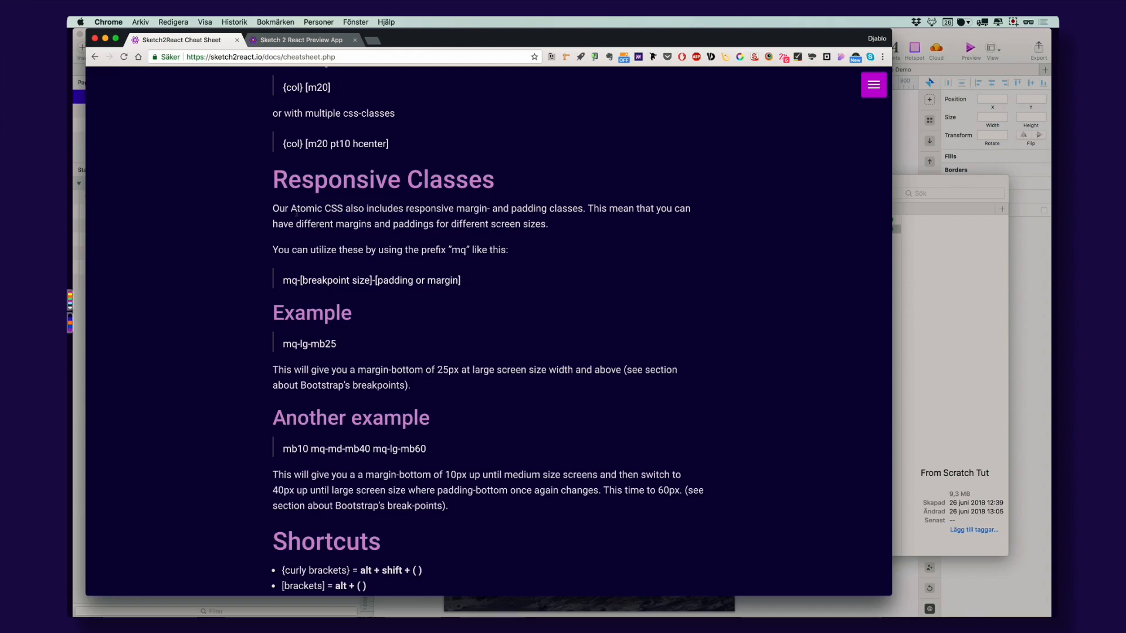
pyautogui.scroll(-2, 291, 213)
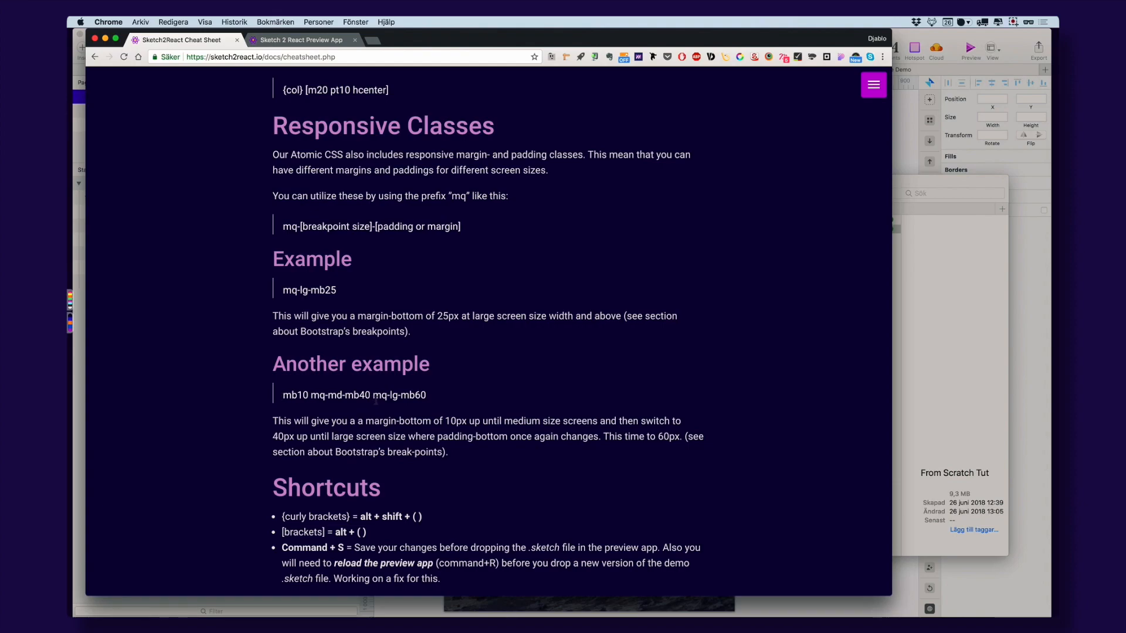
# Copy the responsive class example mq-lg-mb25 from the Cheat Sheet and switch to Sketch
pyautogui.moveTo(283, 291)
pyautogui.mouseDown()
pyautogui.moveTo(339, 290)
pyautogui.moveTo(285, 290)
pyautogui.mouseUp()
pyautogui.click(339, 290)
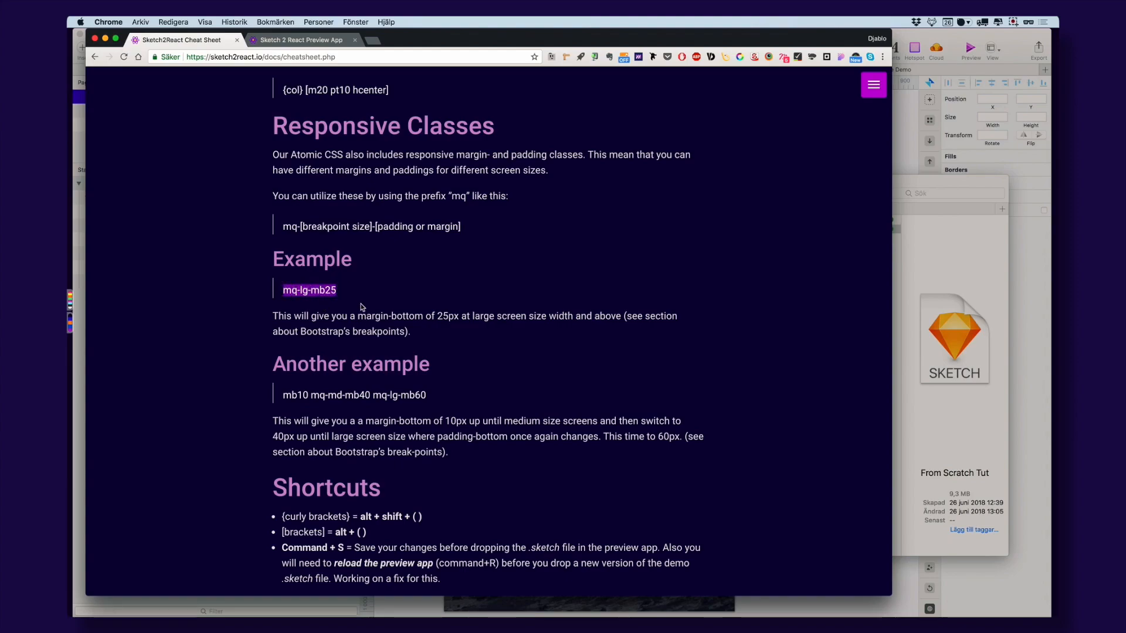
pyautogui.press('super+c')
pyautogui.press('super+Tab')
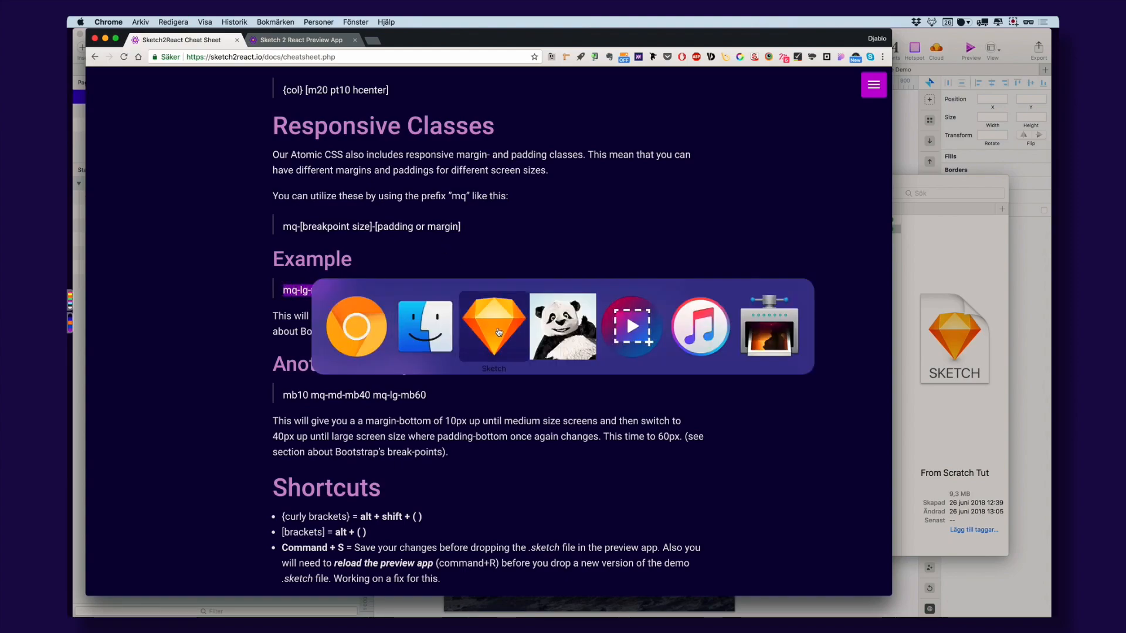
pyautogui.click(339, 330)
pyautogui.click(313, 289)
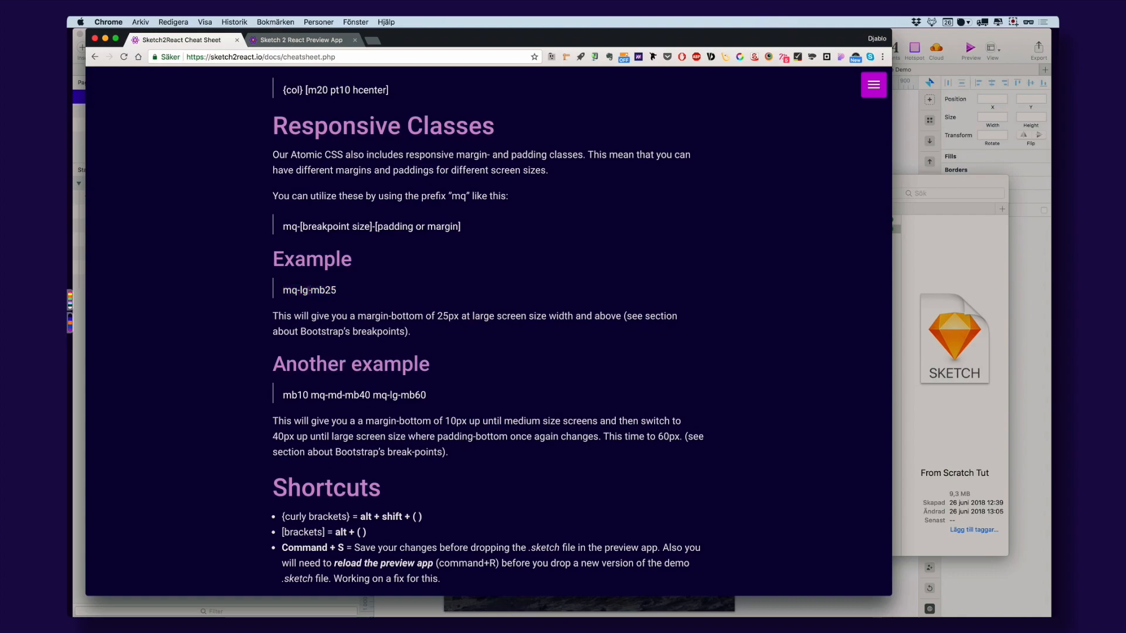
pyautogui.moveTo(339, 291); pyautogui.dragTo(283, 289)
pyautogui.press('super+c')
pyautogui.press('super+Tab')
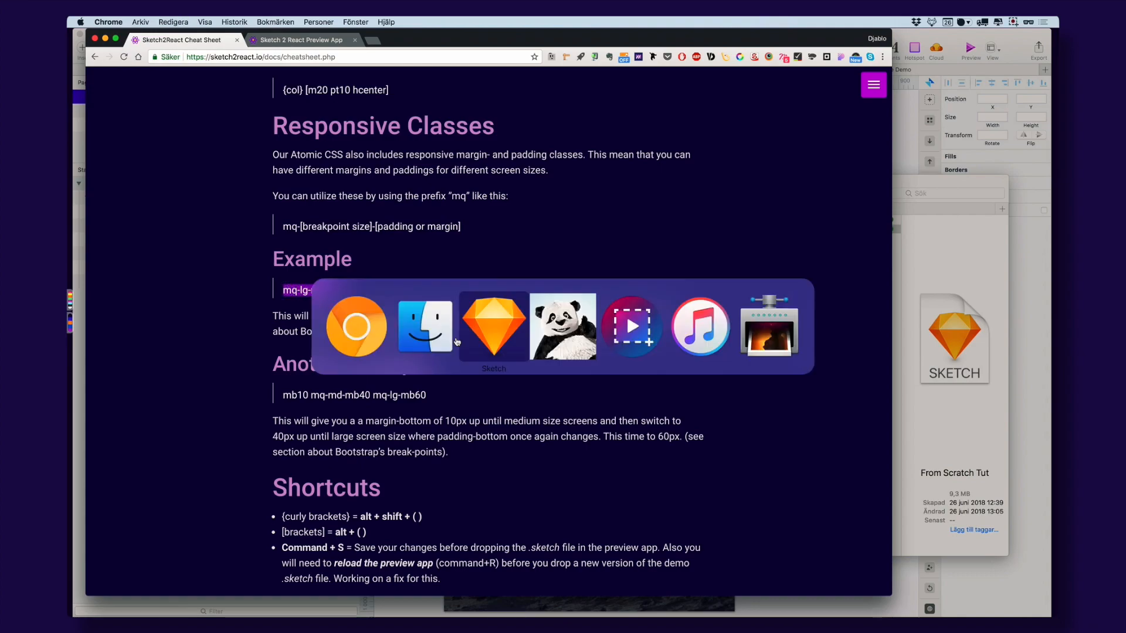
pyautogui.click(493, 326)
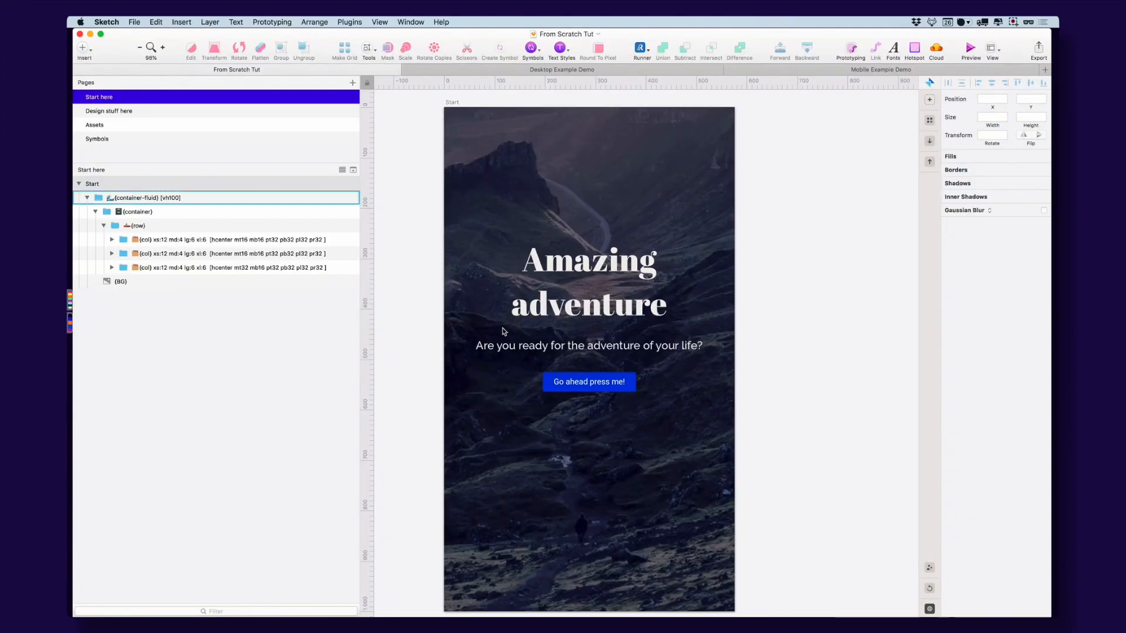
# Try appending mq-lg-mb25 after pr32 in the name of the subtitle's {col} group
pyautogui.click(270, 256)
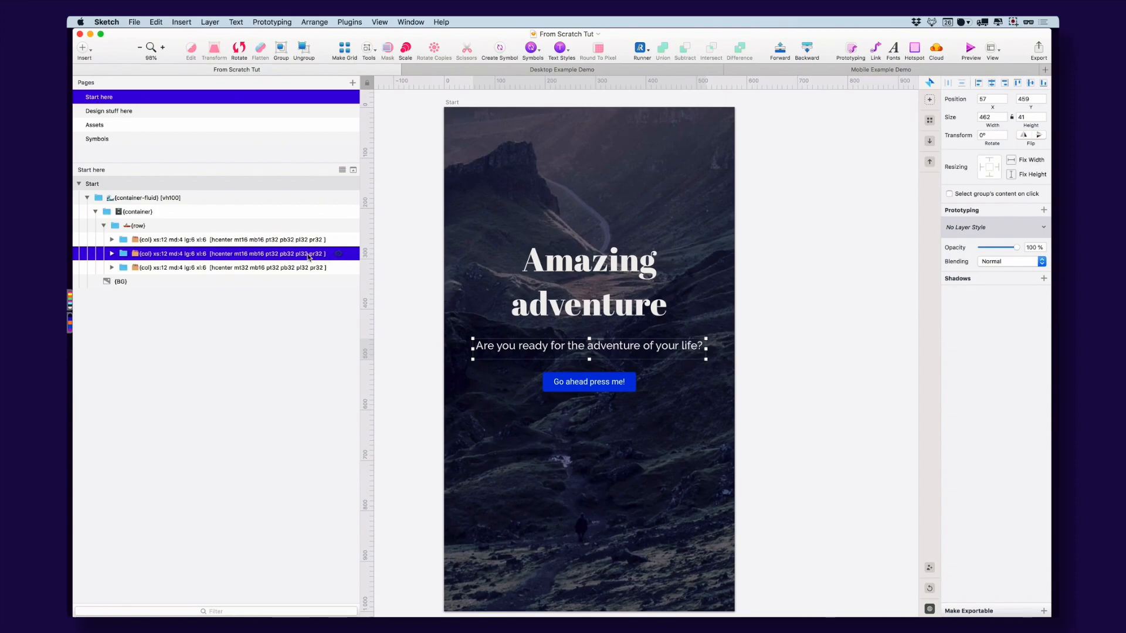
pyautogui.press('super+Tab')
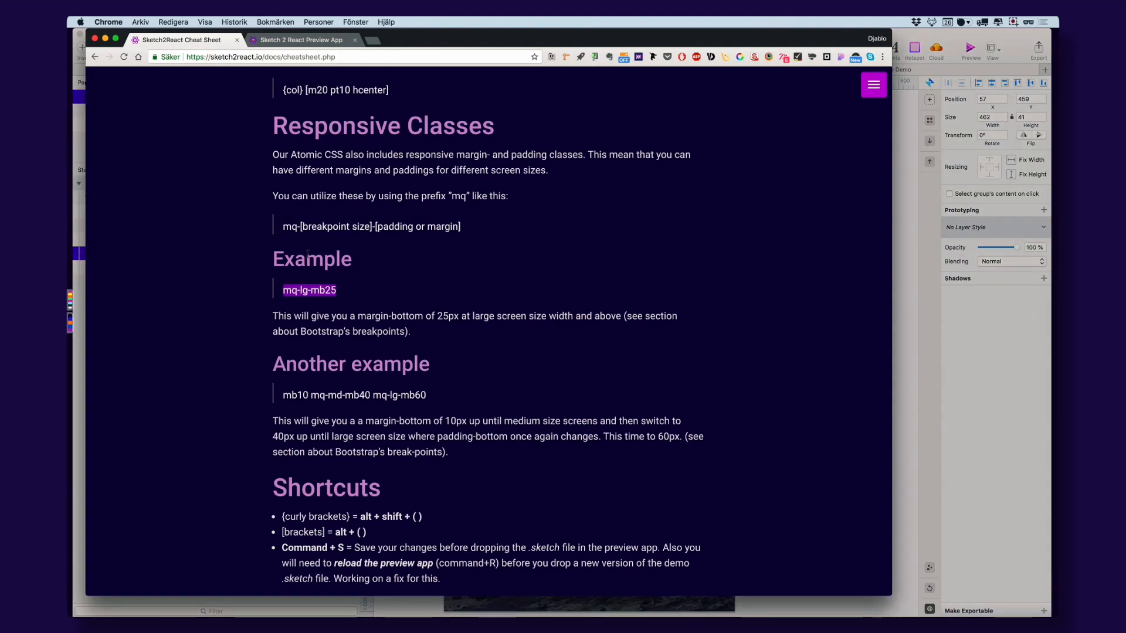
pyautogui.scroll(-1, 356, 305)
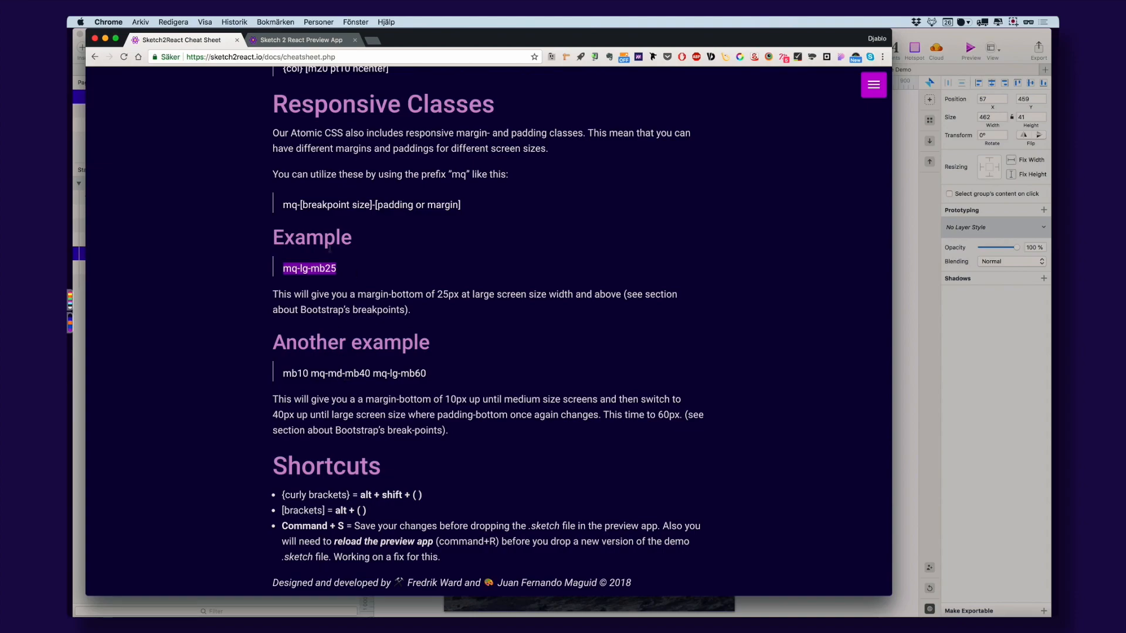
pyautogui.press('super+Tab')
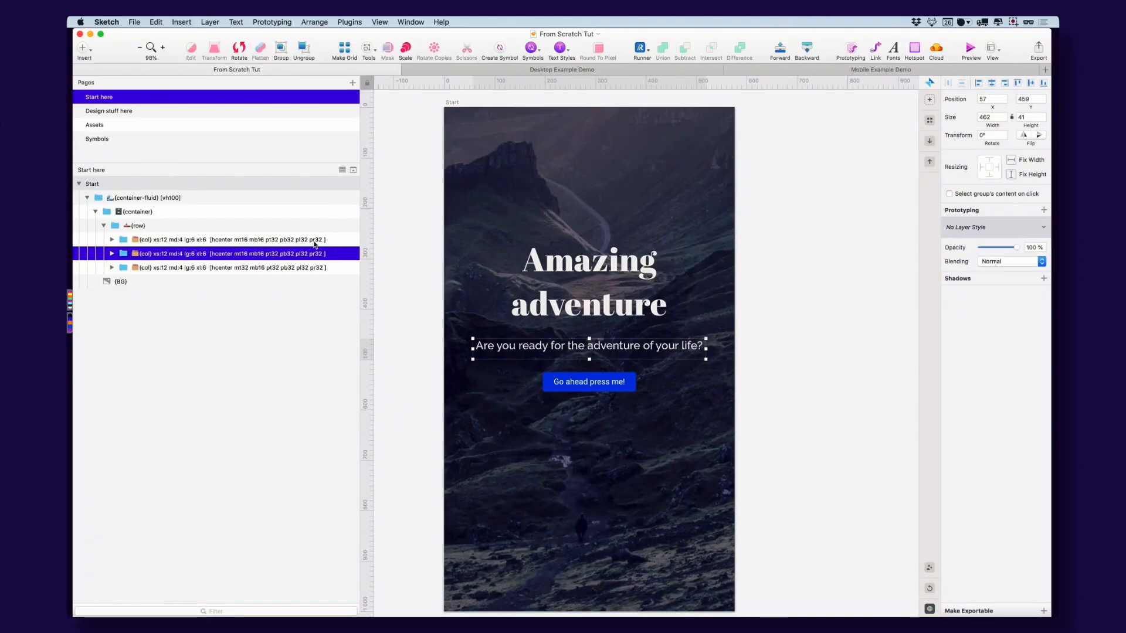
pyautogui.doubleClick(245, 255)
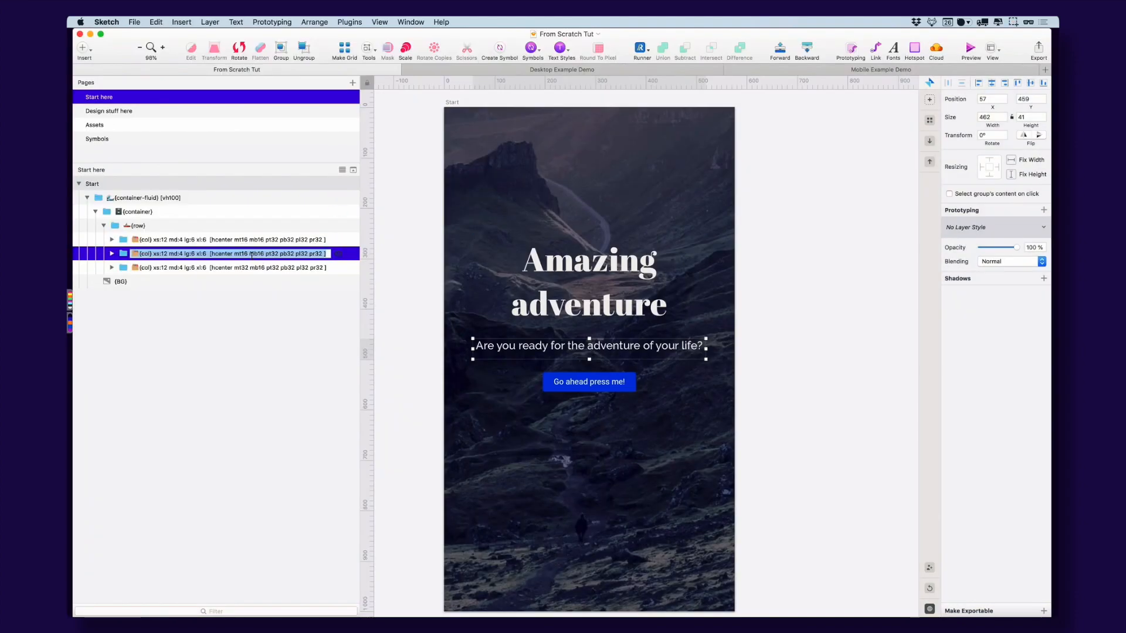
pyautogui.doubleClick(324, 254)
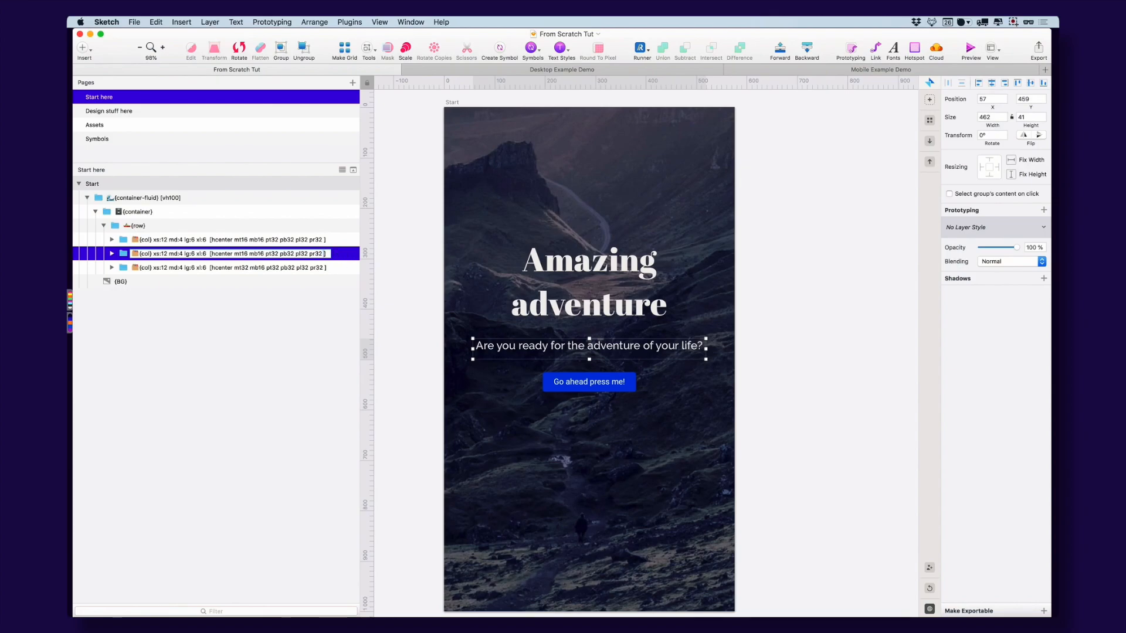
pyautogui.write('mq-lg-mb25')
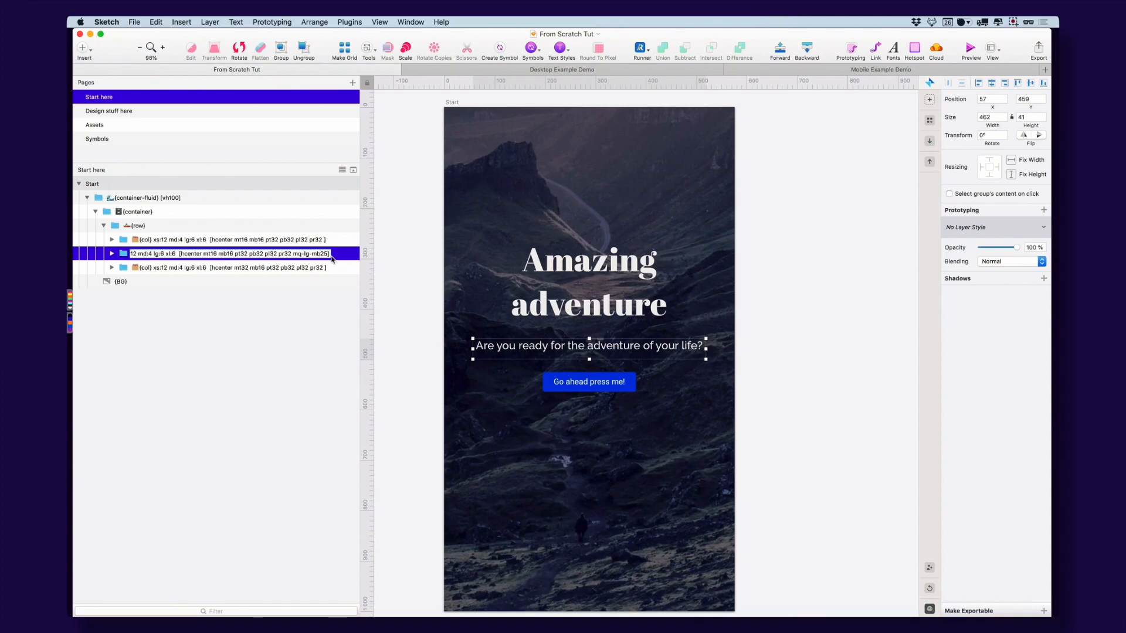
pyautogui.moveTo(294, 254); pyautogui.dragTo(328, 255)
pyautogui.press('BackSpace')
pyautogui.press('BackSpace')
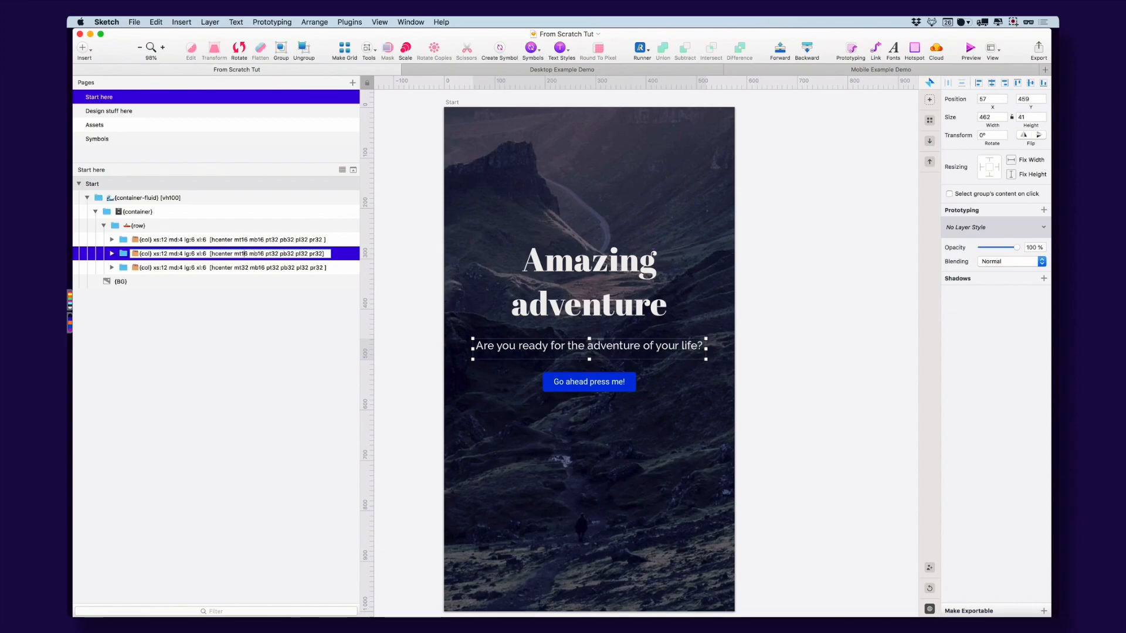
# Replace mt16 with mq-lg-mt80 in the name of the subtitle's {col} group and save the document
pyautogui.hotkey('alt', 'shift', 'Left')
pyautogui.press('super+v')
pyautogui.press('BackSpace')
pyautogui.write('t')
pyautogui.press('BackSpace')
pyautogui.press('BackSpace')
pyautogui.write('80')
pyautogui.click(267, 304)
pyautogui.click(302, 254)
pyautogui.moveTo(366, 170); pyautogui.dragTo(365, 85)
pyautogui.click(415, 193)
pyautogui.press('super+s')
# Refresh the preview app in Chrome and load the saved From Scratch Tut file to check the subtitle's top margin
pyautogui.press('super+Tab')
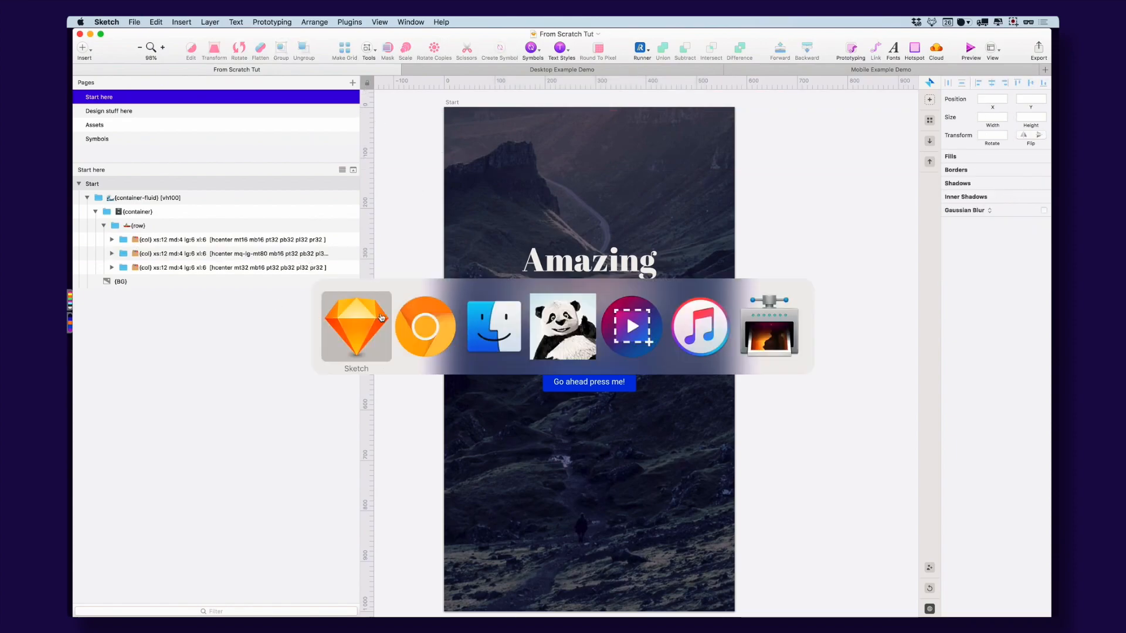
pyautogui.press('super+2')
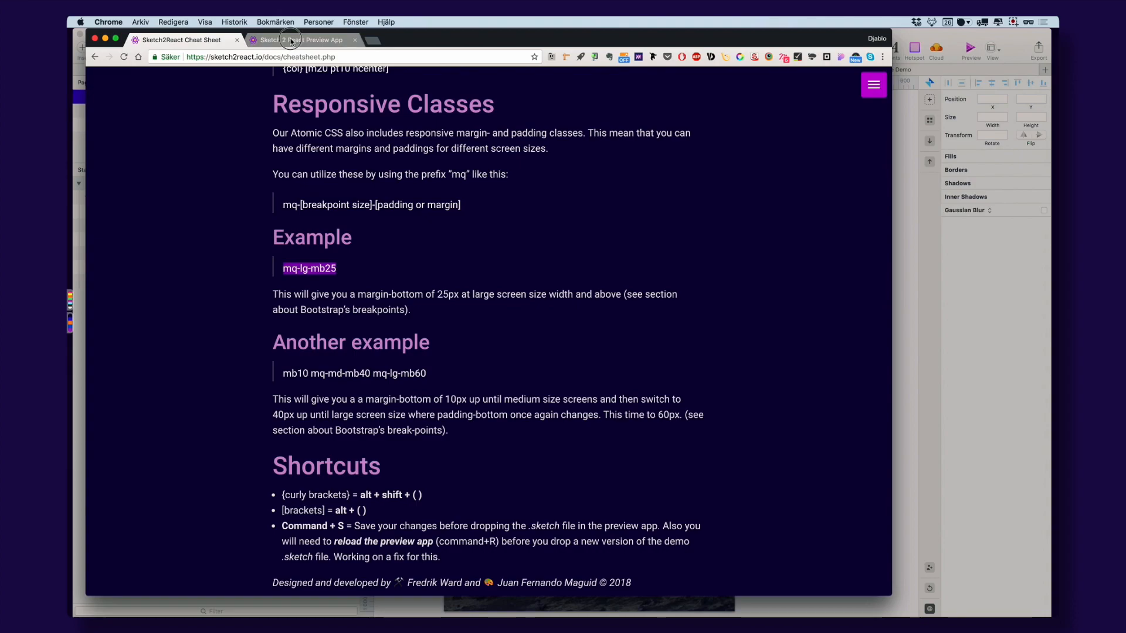
pyautogui.press('super+r')
pyautogui.press('super+Tab')
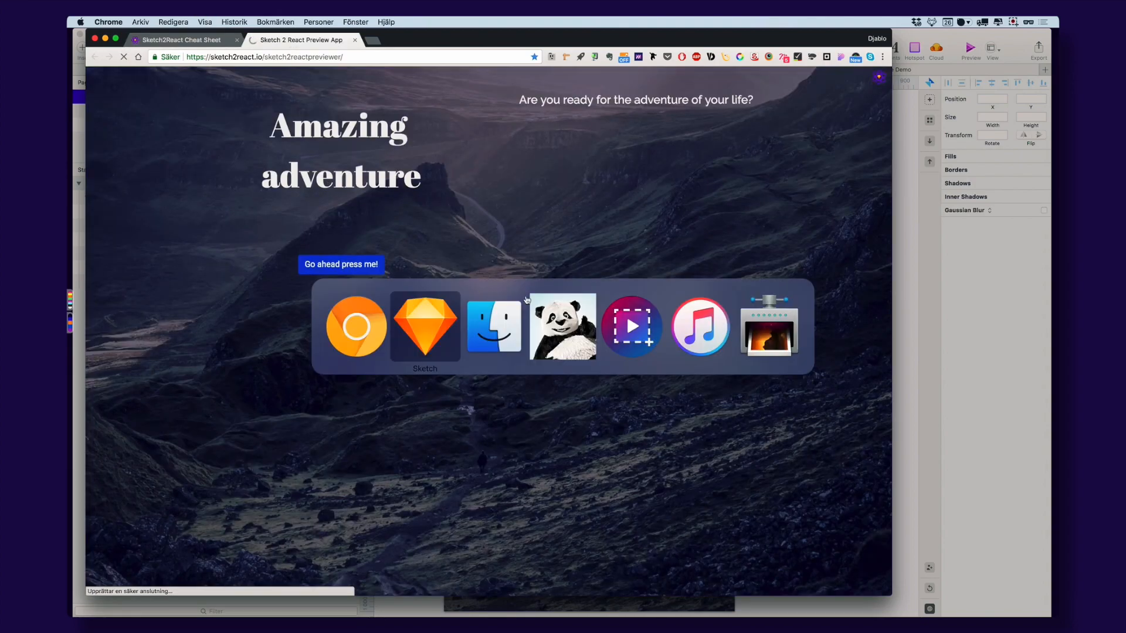
pyautogui.press('super+Tab')
pyautogui.moveTo(836, 230)
pyautogui.mouseDown()
pyautogui.moveTo(853, 305)
pyautogui.moveTo(171, 164)
pyautogui.moveTo(222, 161)
pyautogui.mouseUp()
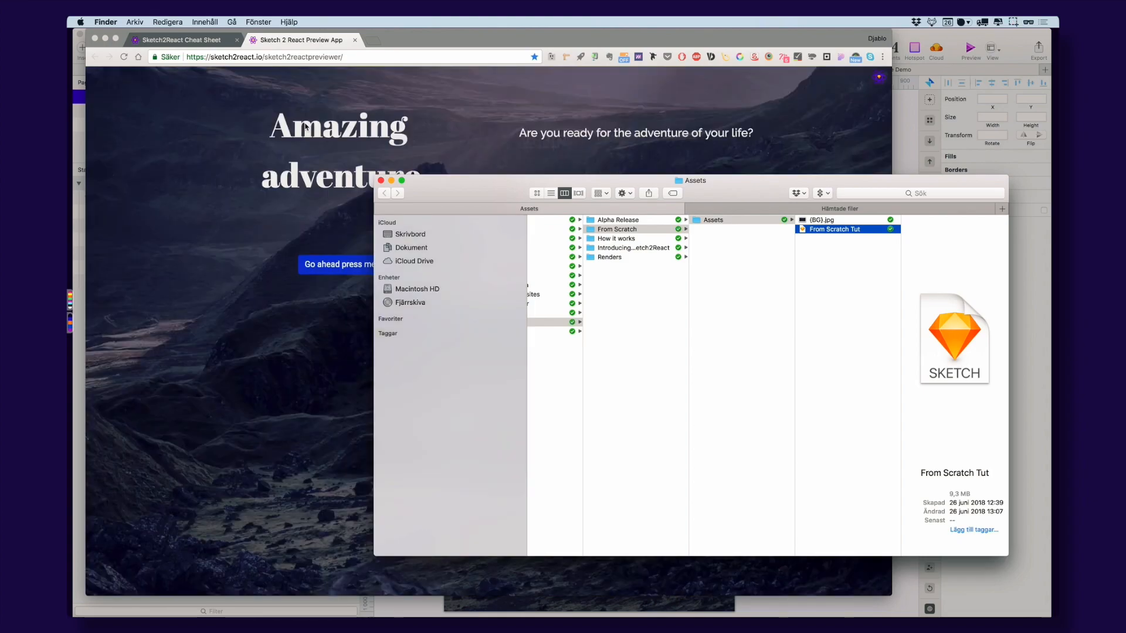
pyautogui.click(838, 164)
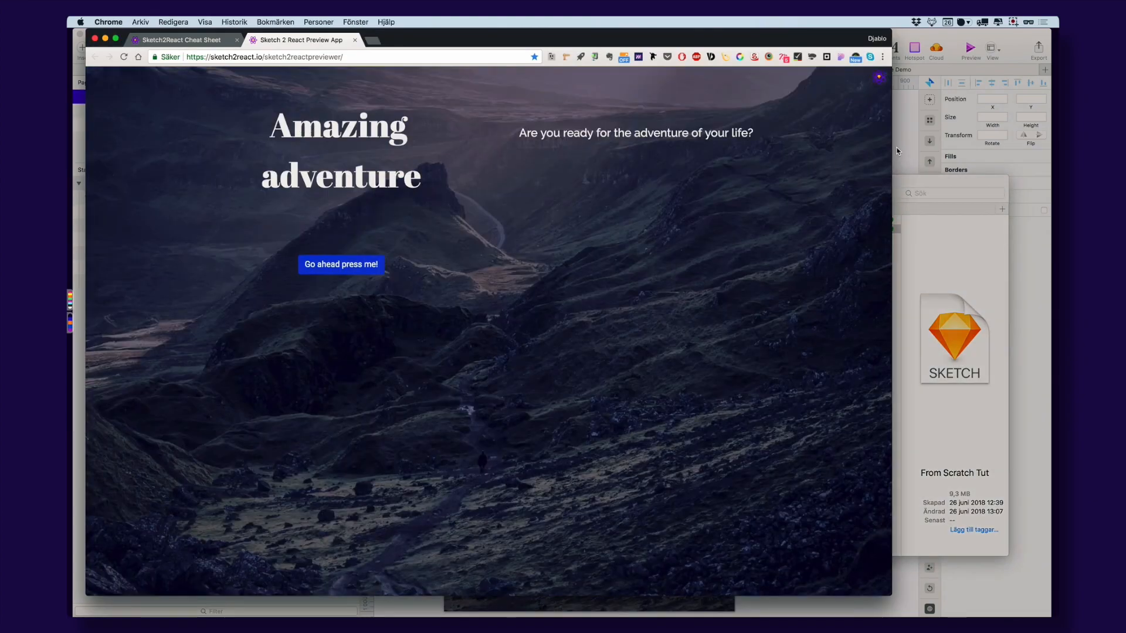
# Switch to Sketch and change the subtitle {col} group's top-margin class to mq-lg-mt100, then save the document
pyautogui.moveTo(893, 151)
pyautogui.mouseDown()
pyautogui.moveTo(369, 151)
pyautogui.moveTo(1058, 178)
pyautogui.moveTo(548, 186)
pyautogui.moveTo(915, 193)
pyautogui.mouseUp()
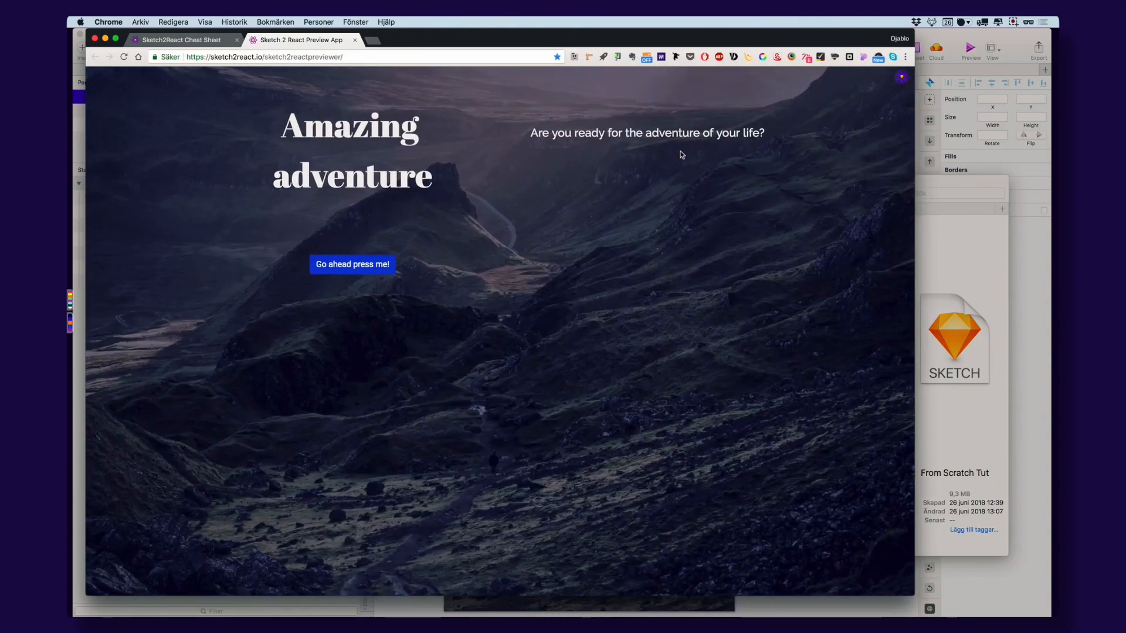
pyautogui.press('super+Tab')
pyautogui.press('super+Tab')
pyautogui.press('super+Tab')
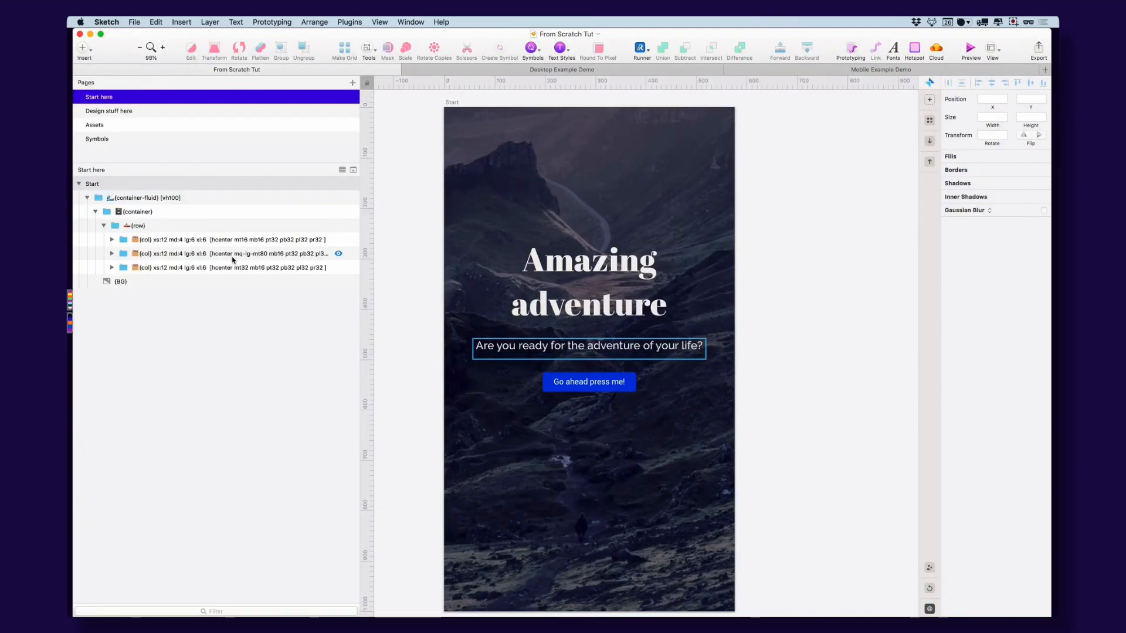
pyautogui.click(233, 258)
pyautogui.click(261, 254)
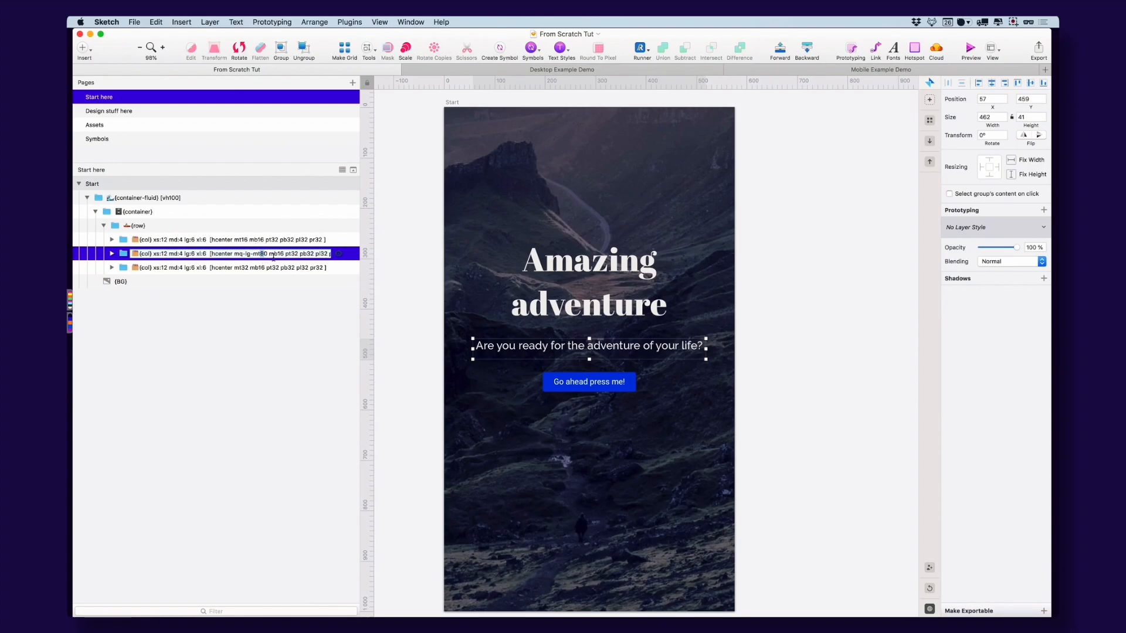
pyautogui.press('BackSpace')
pyautogui.press('BackSpace')
pyautogui.write('100')
pyautogui.press('Return')
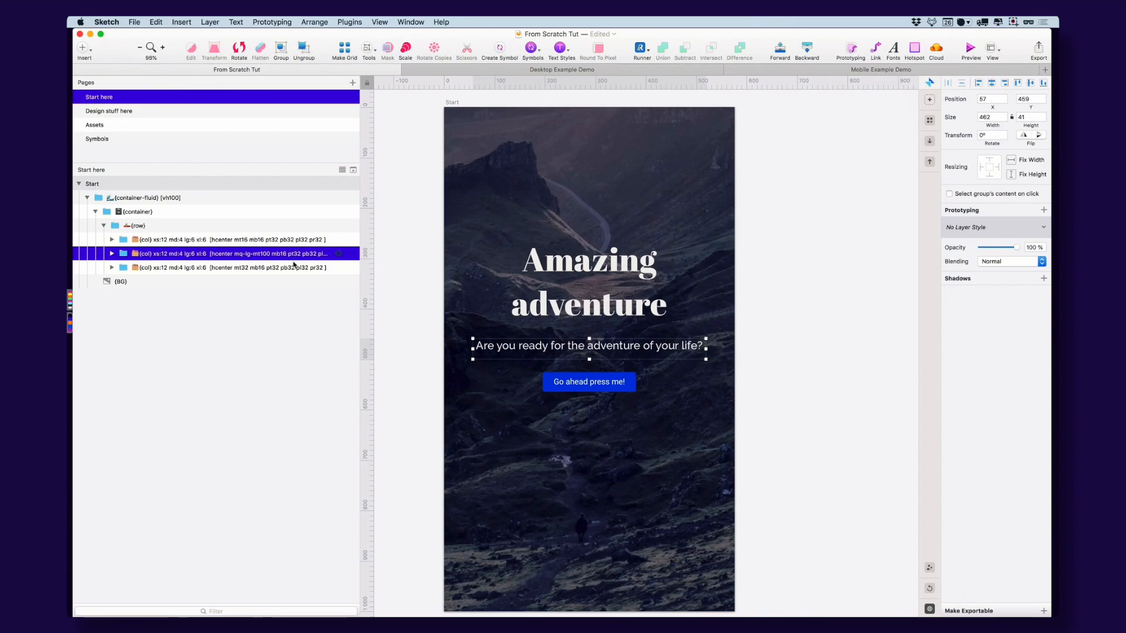
pyautogui.click(407, 297)
# Refresh the preview app in Chrome, load the saved From Scratch Tut file and check the subtitle's margin in a wider window
pyautogui.press('super+Tab')
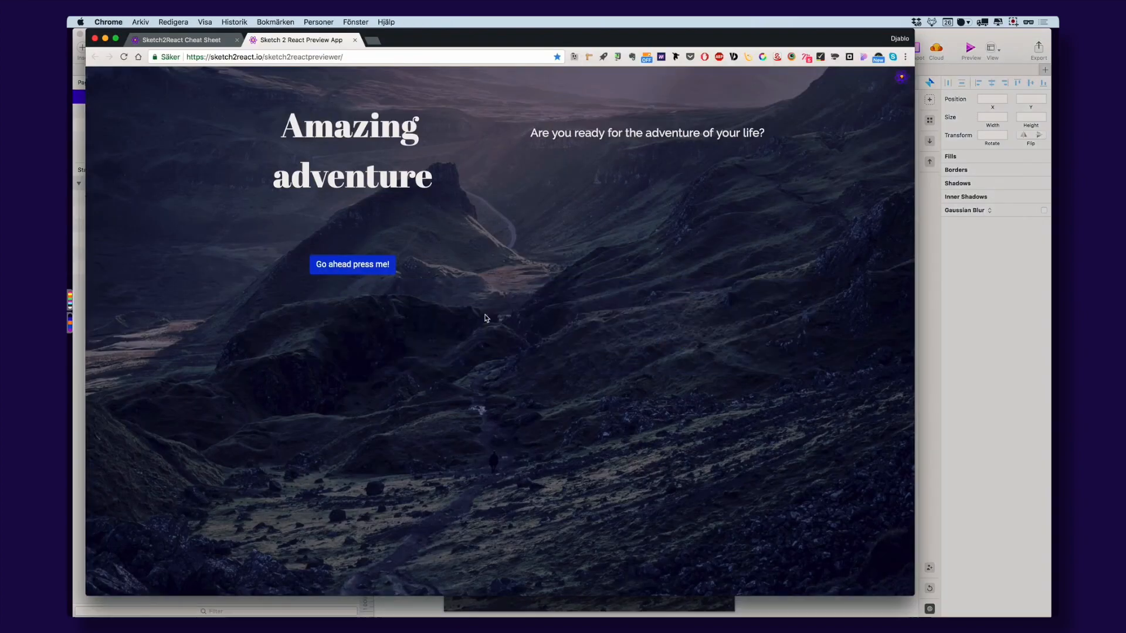
pyautogui.press('super+r')
pyautogui.press('super+Tab')
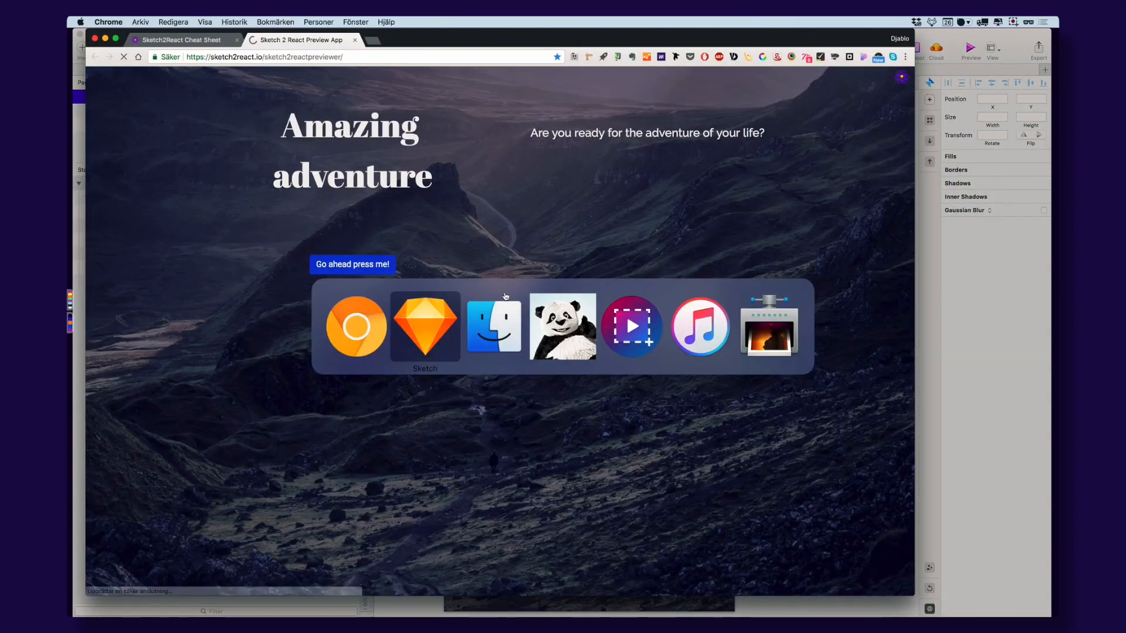
pyautogui.press('super+Tab')
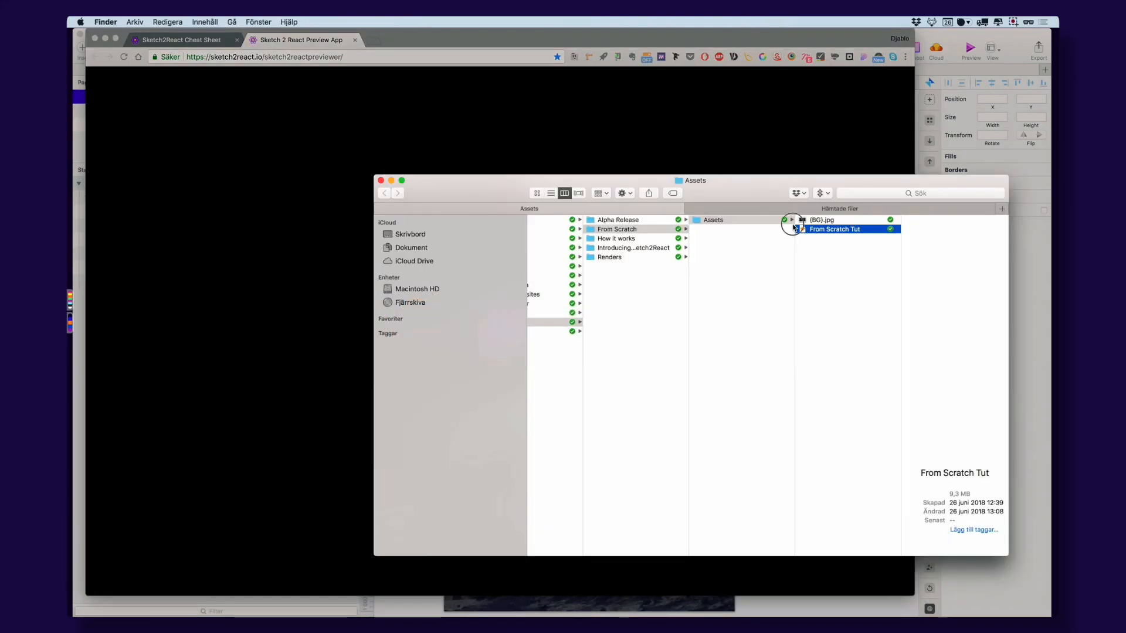
pyautogui.click(378, 148)
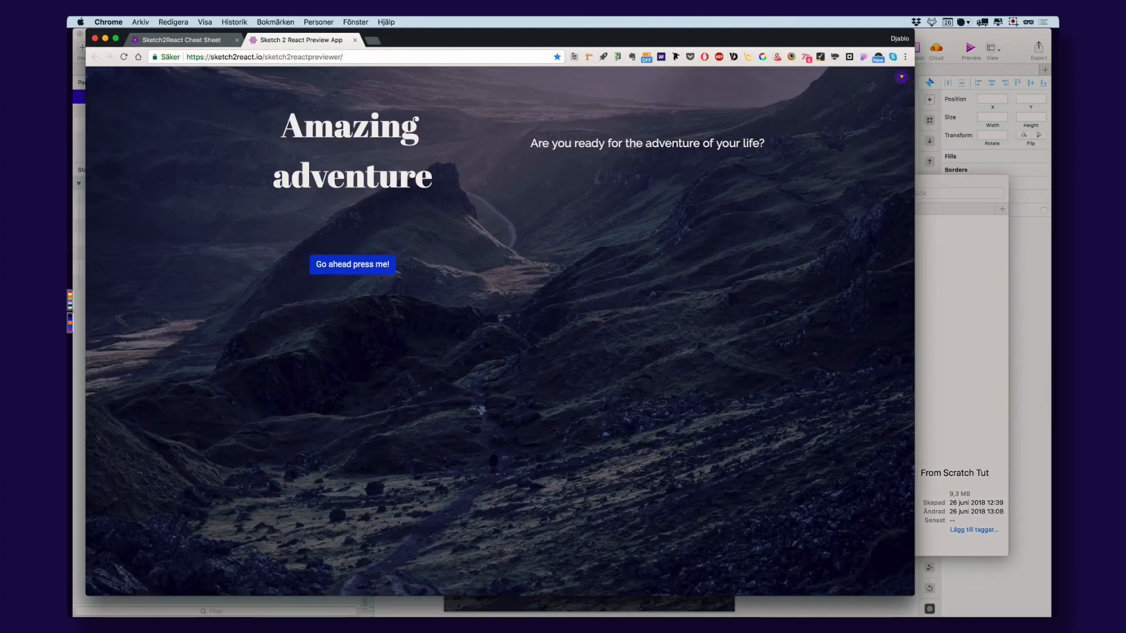
pyautogui.moveTo(915, 151)
pyautogui.mouseDown()
pyautogui.moveTo(289, 176)
pyautogui.moveTo(995, 189)
pyautogui.moveTo(417, 204)
pyautogui.moveTo(948, 219)
pyautogui.moveTo(986, 217)
pyautogui.moveTo(378, 206)
pyautogui.moveTo(1053, 230)
pyautogui.mouseUp()
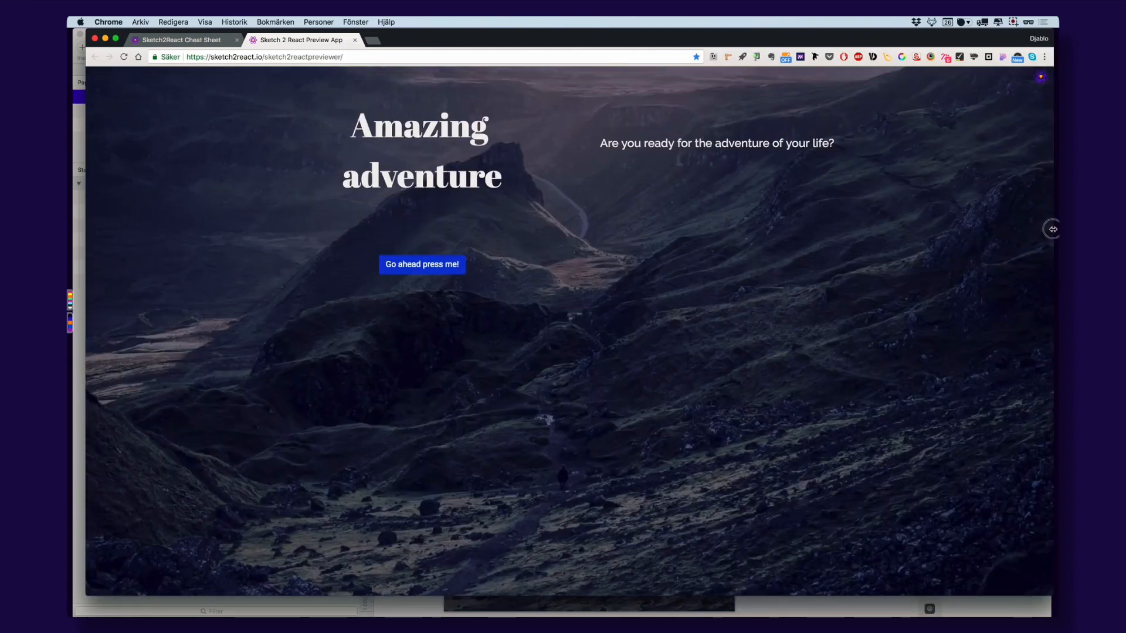
# Test the "Go ahead press me!" button, return to the preview app, reload From Scratch Tut and narrow the window
pyautogui.click(417, 264)
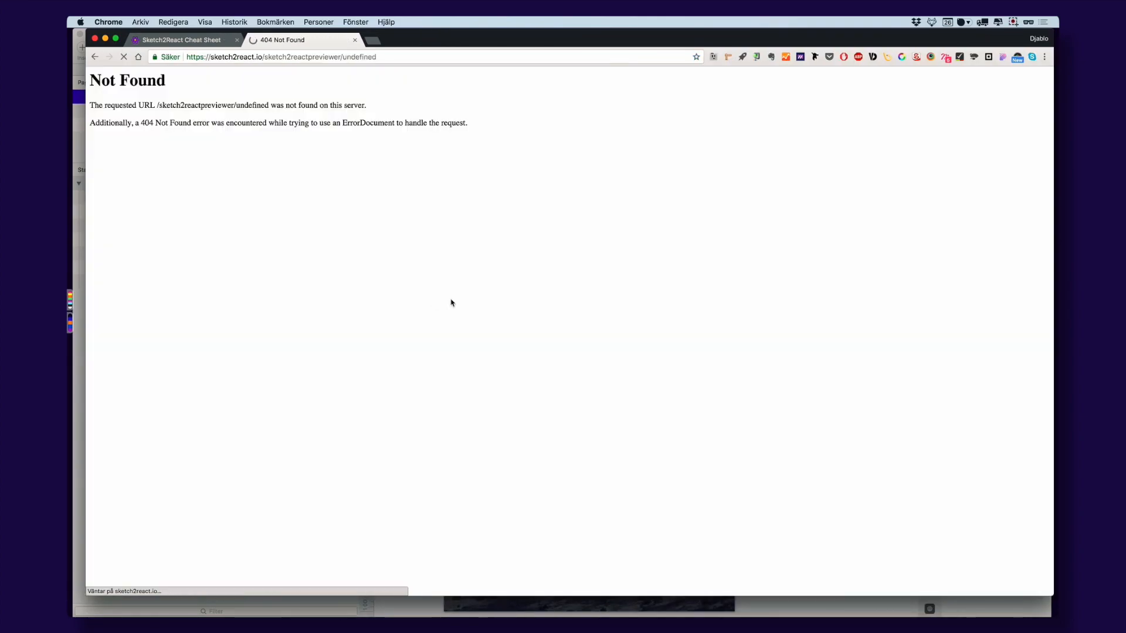
pyautogui.click(95, 56)
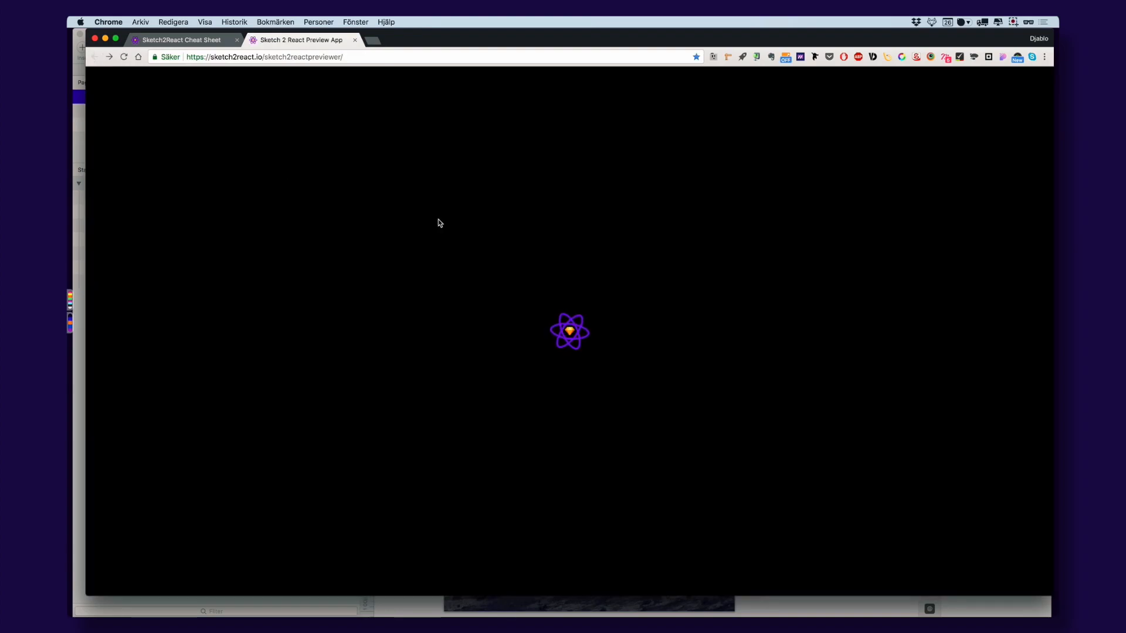
pyautogui.press('super+Tab')
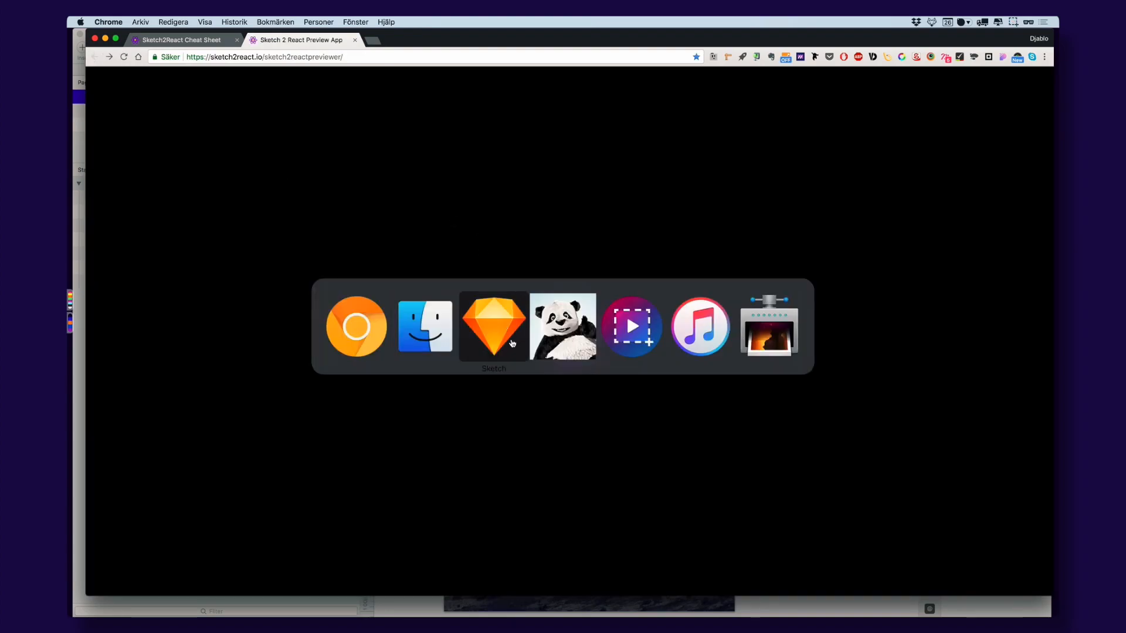
pyautogui.click(447, 330)
pyautogui.moveTo(803, 232); pyautogui.dragTo(425, 116)
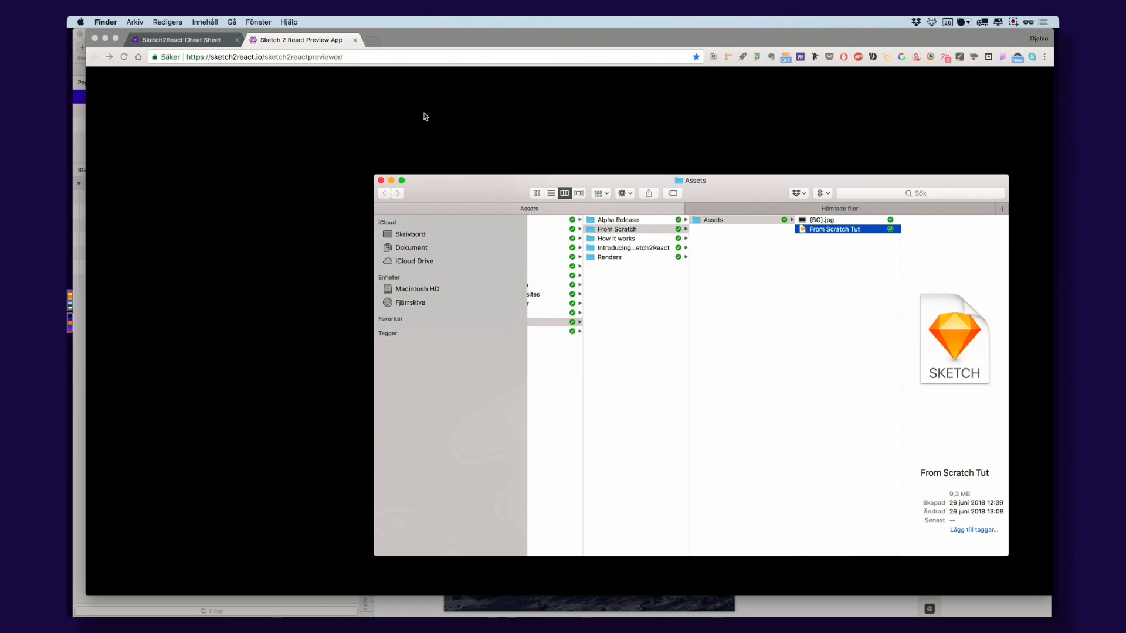
pyautogui.click(384, 122)
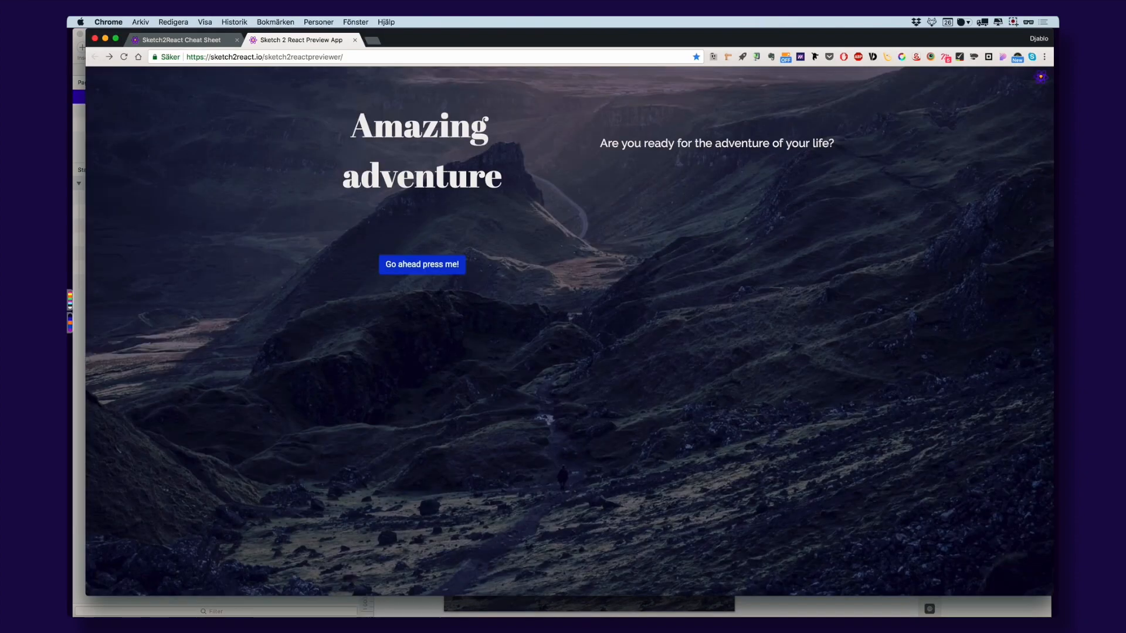
pyautogui.moveTo(1057, 153)
pyautogui.mouseDown()
pyautogui.moveTo(491, 158)
pyautogui.moveTo(808, 169)
pyautogui.mouseUp()
# Switch to Sketch and delete the "Design stuff here" page with its layers
pyautogui.press('super+Tab')
pyautogui.click(507, 322)
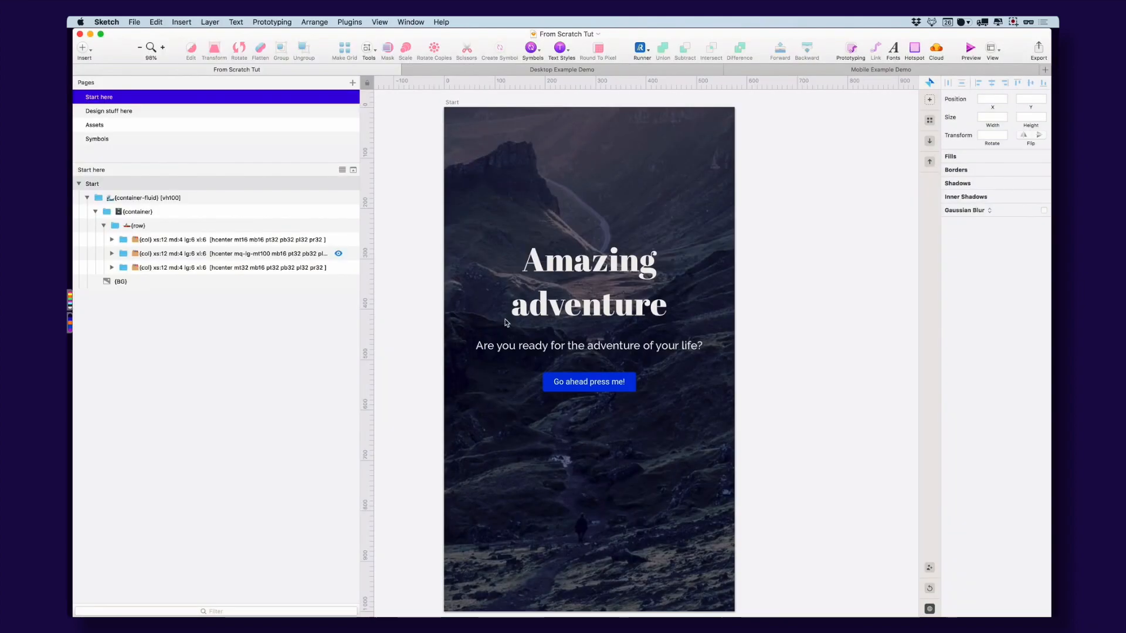
pyautogui.click(137, 127)
pyautogui.click(591, 239)
pyautogui.scroll(-3, 591, 239)
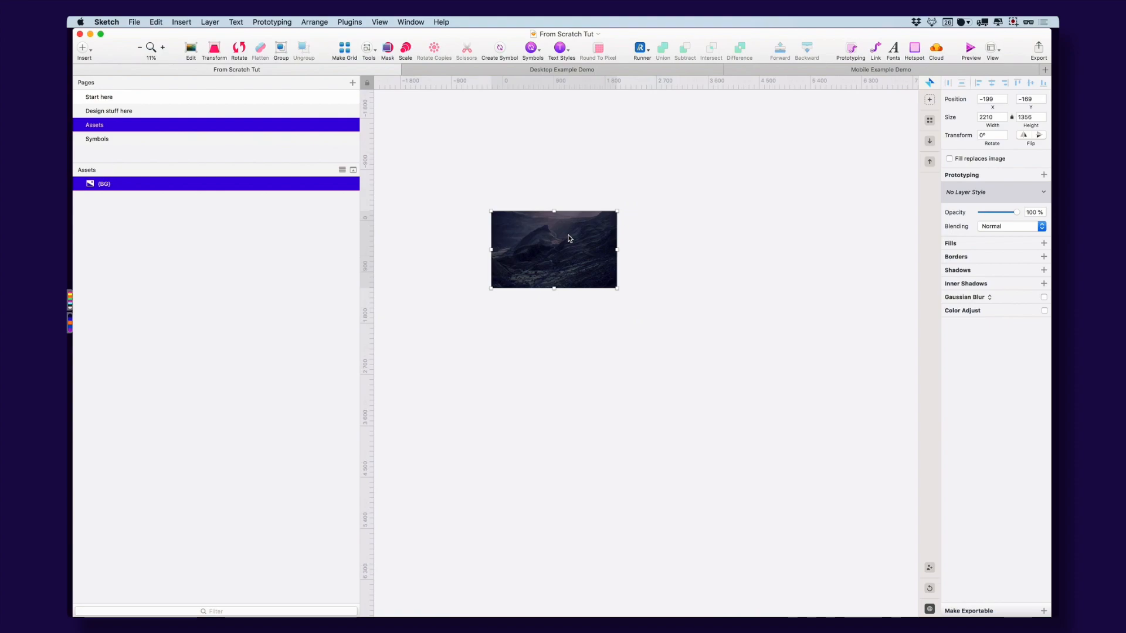
pyautogui.click(129, 113)
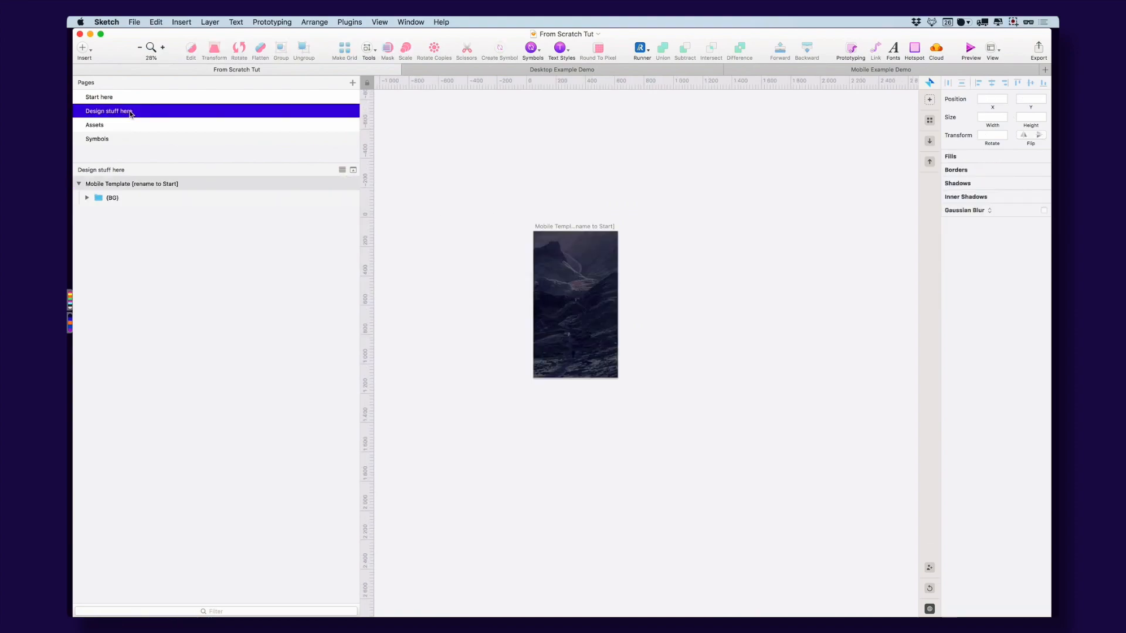
pyautogui.click(213, 199)
pyautogui.rightClick(143, 117)
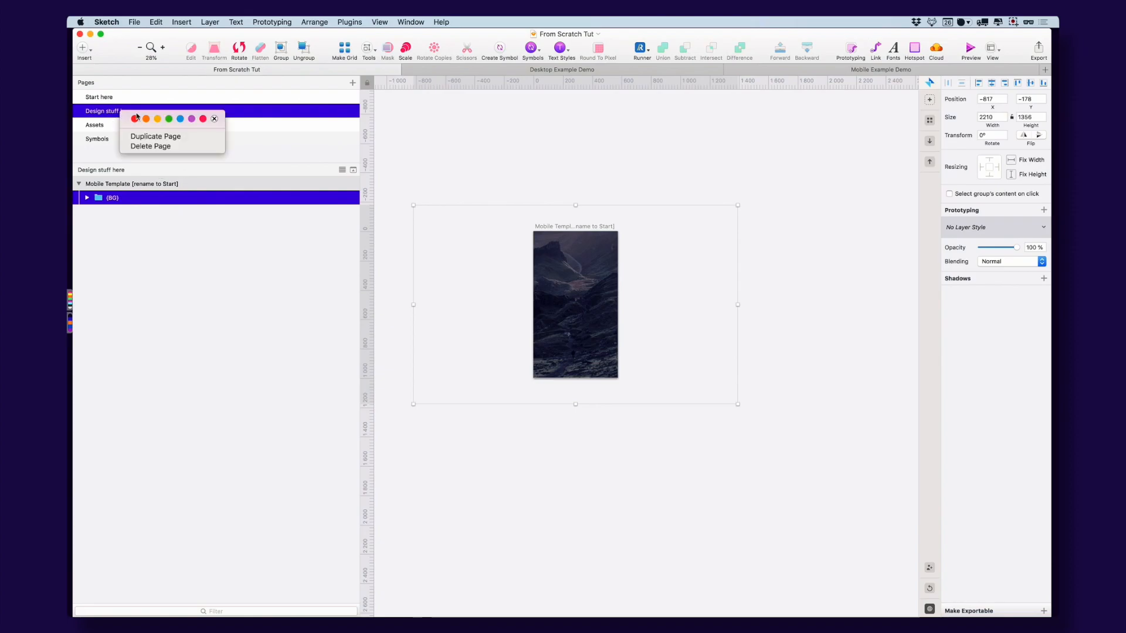
pyautogui.click(172, 145)
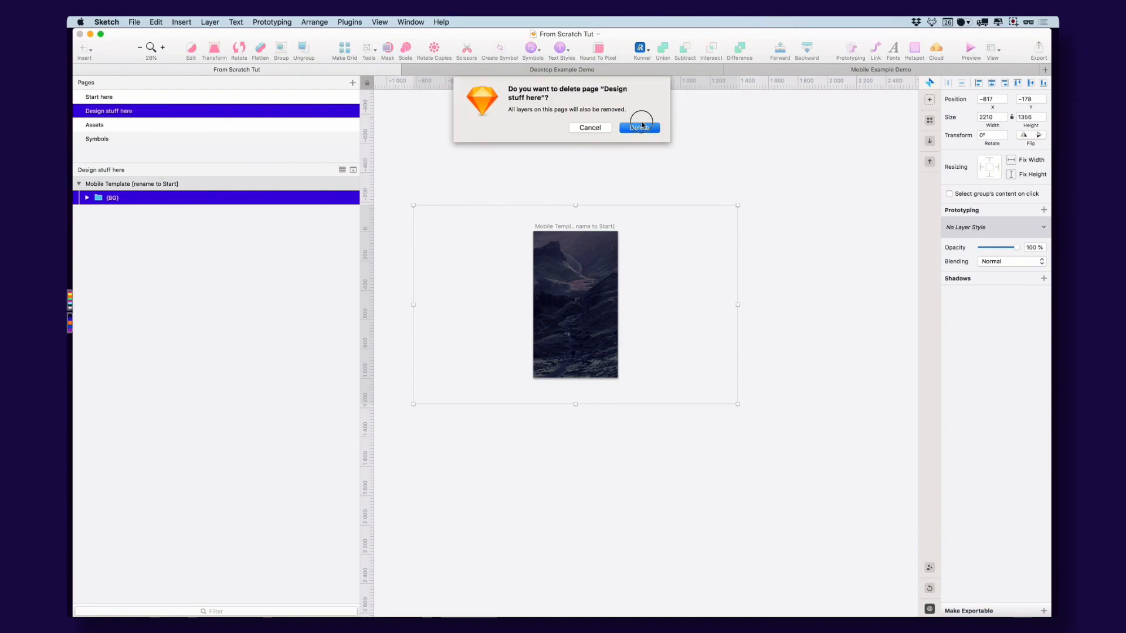
pyautogui.click(641, 126)
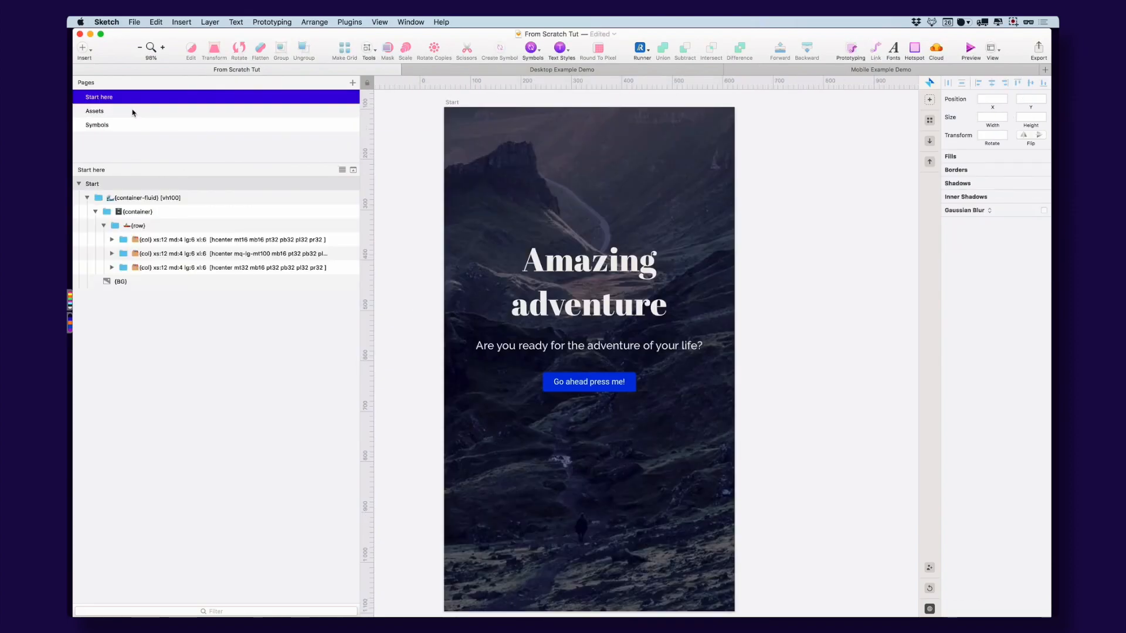
# Check the {BG} image on the Assets page and return to the "Start here" page
pyautogui.click(111, 111)
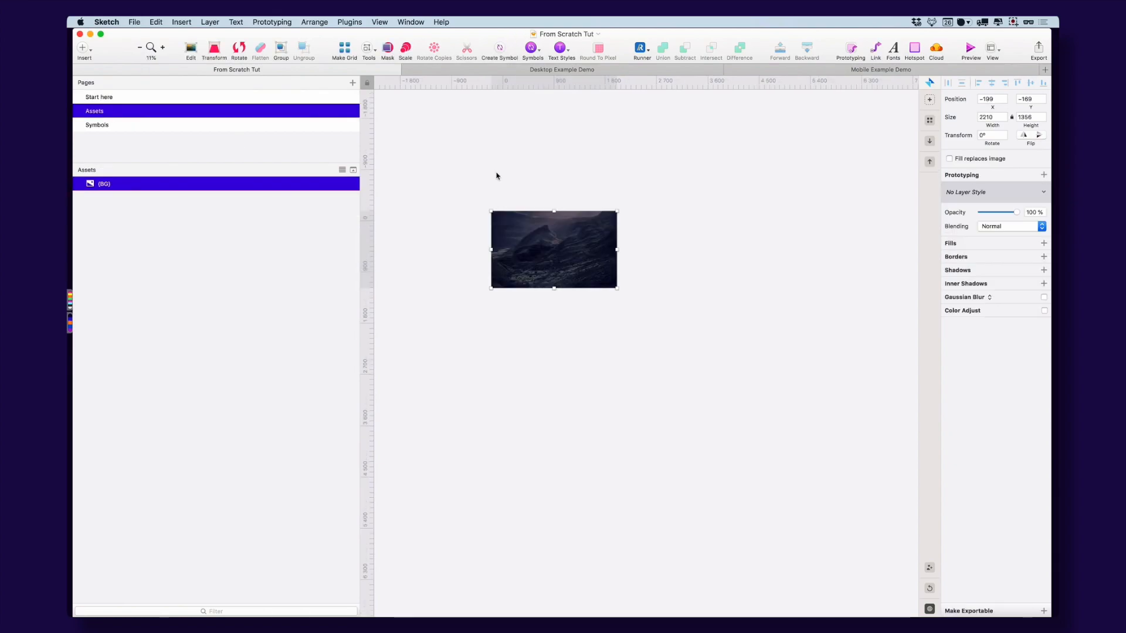
pyautogui.click(531, 204)
pyautogui.click(122, 103)
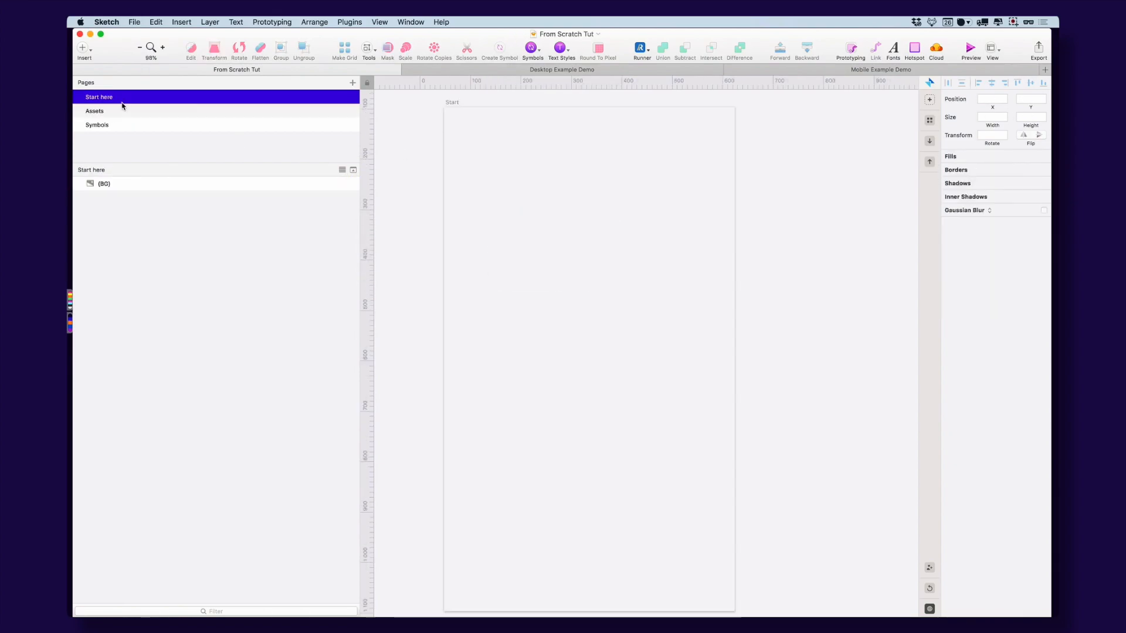
# Refresh the preview app in Chrome and load the From Scratch Tut file from Finder to check the page after the cleanup
pyautogui.press('super+Tab')
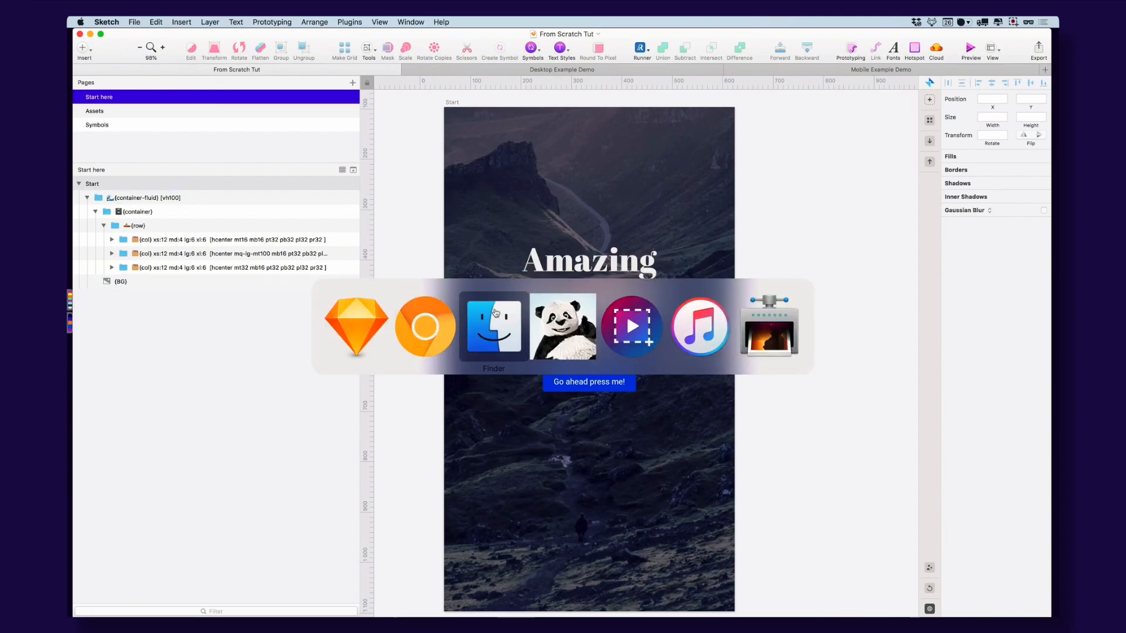
pyautogui.click(411, 316)
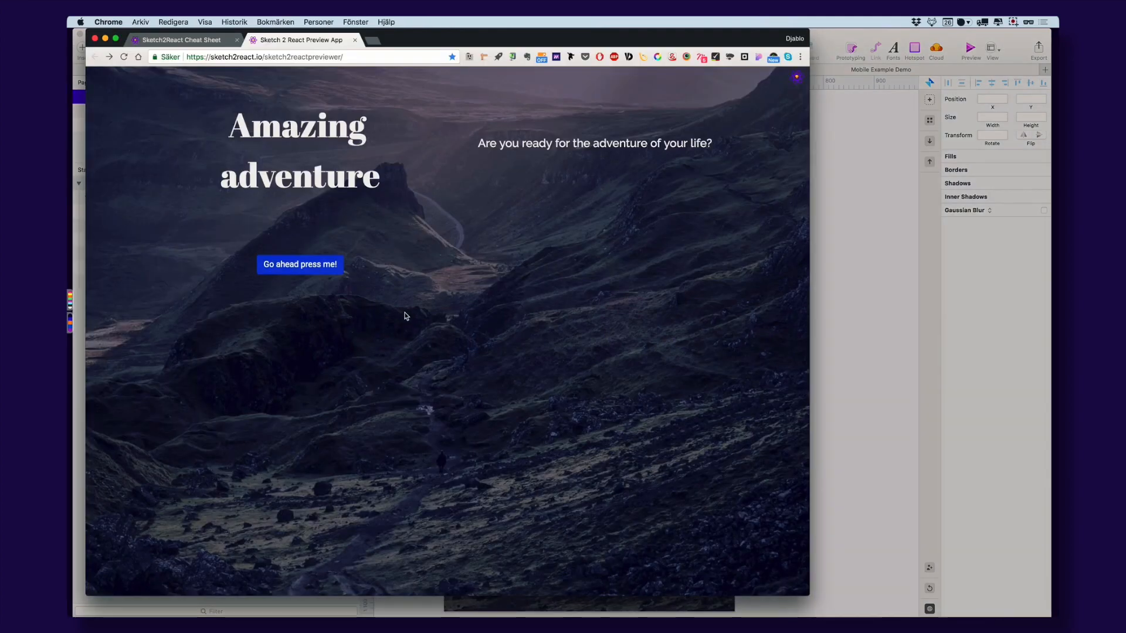
pyautogui.press('super+r')
pyautogui.press('super+Tab')
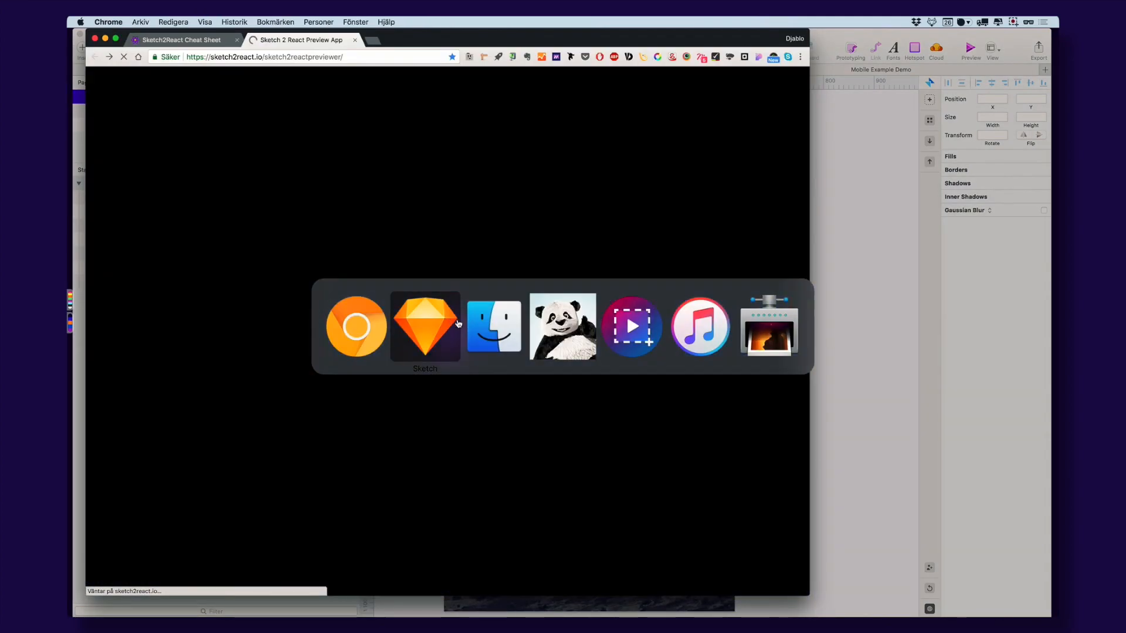
pyautogui.click(488, 322)
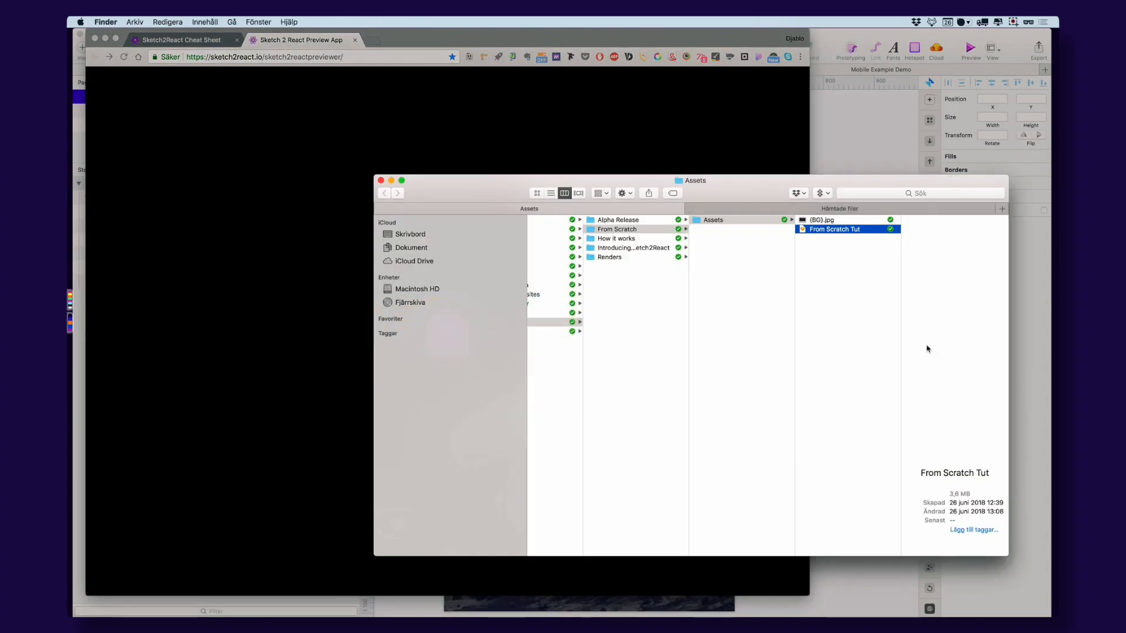
pyautogui.moveTo(801, 224); pyautogui.dragTo(431, 125)
pyautogui.click(251, 123)
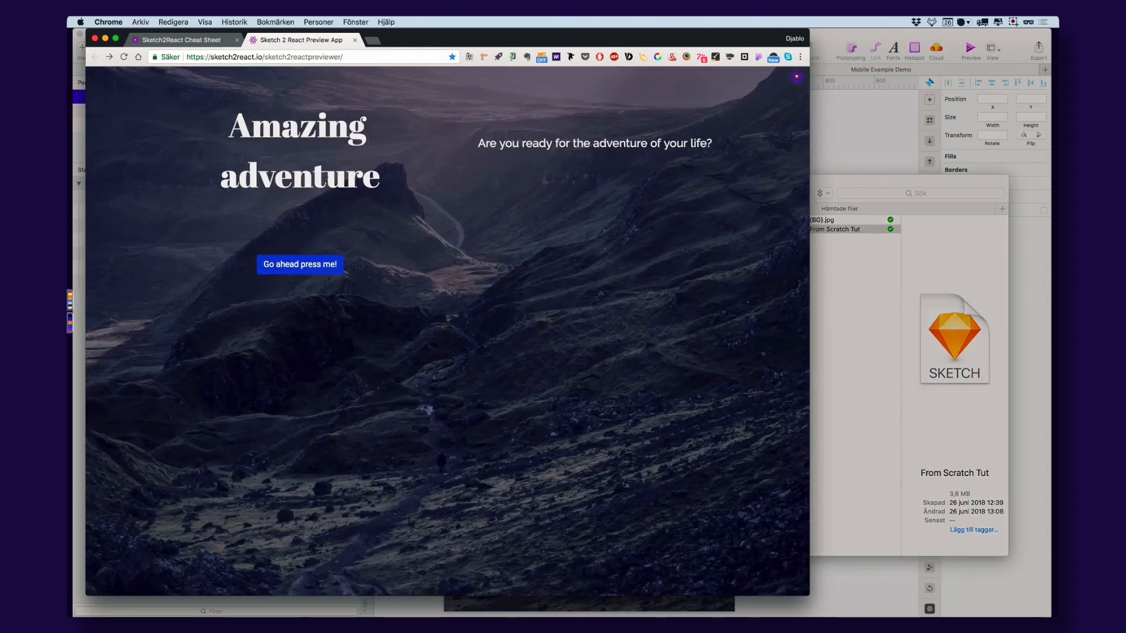
# Narrow the browser window in stages to examine how the heading, subtitle and button columns respond
pyautogui.moveTo(809, 182); pyautogui.dragTo(761, 194)
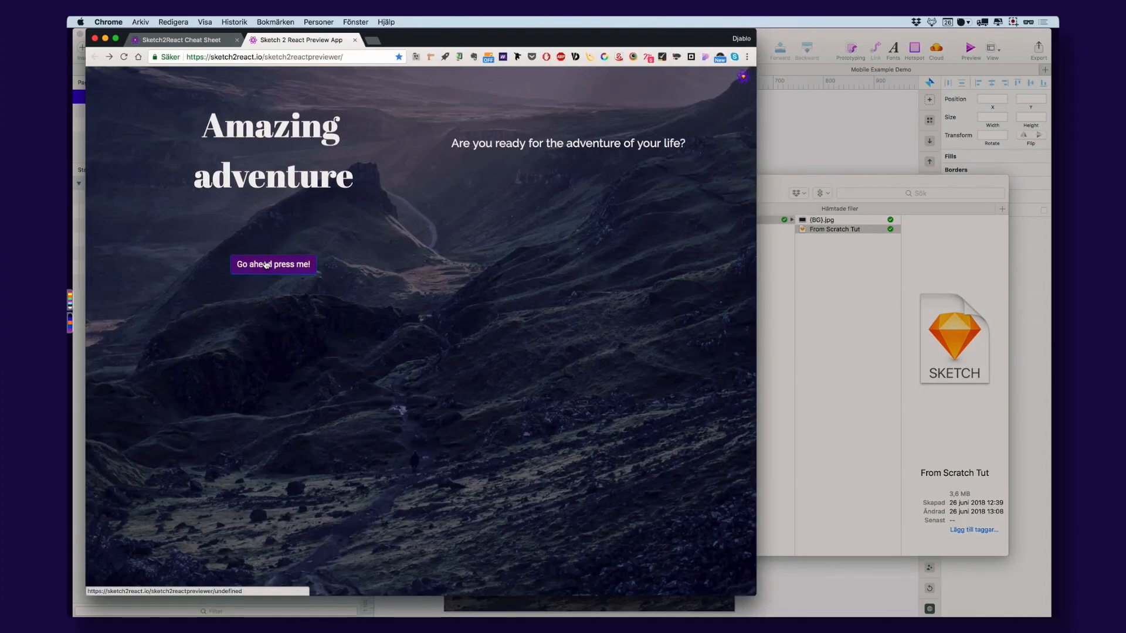
pyautogui.moveTo(204, 130); pyautogui.dragTo(365, 178)
pyautogui.click(365, 178)
pyautogui.moveTo(449, 144); pyautogui.dragTo(685, 154)
pyautogui.click(686, 154)
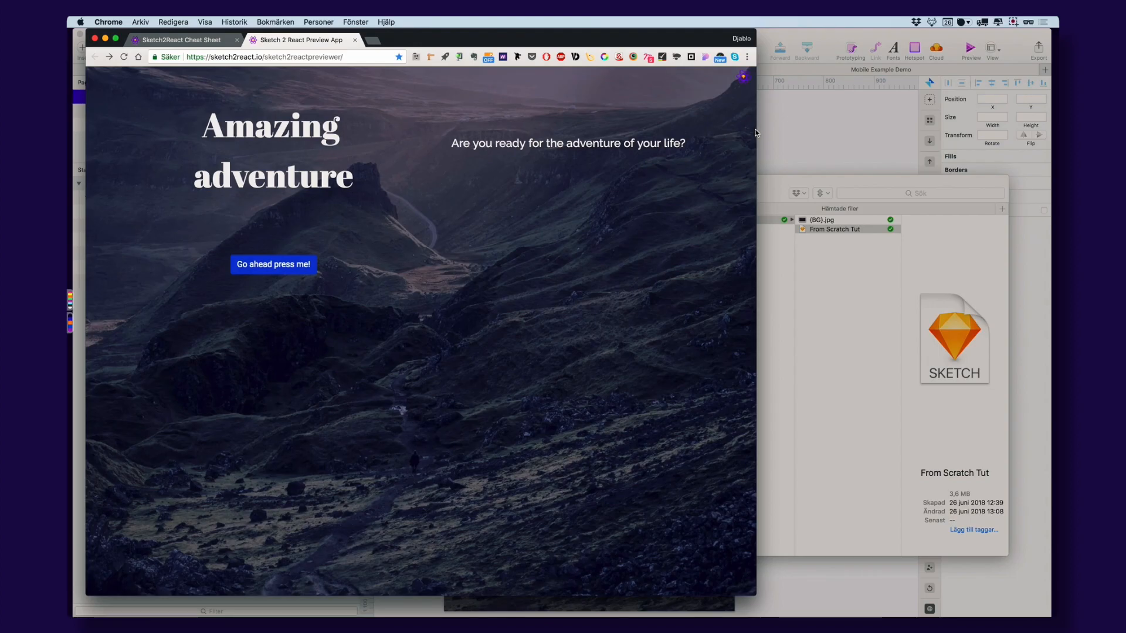
pyautogui.moveTo(755, 130); pyautogui.dragTo(280, 130)
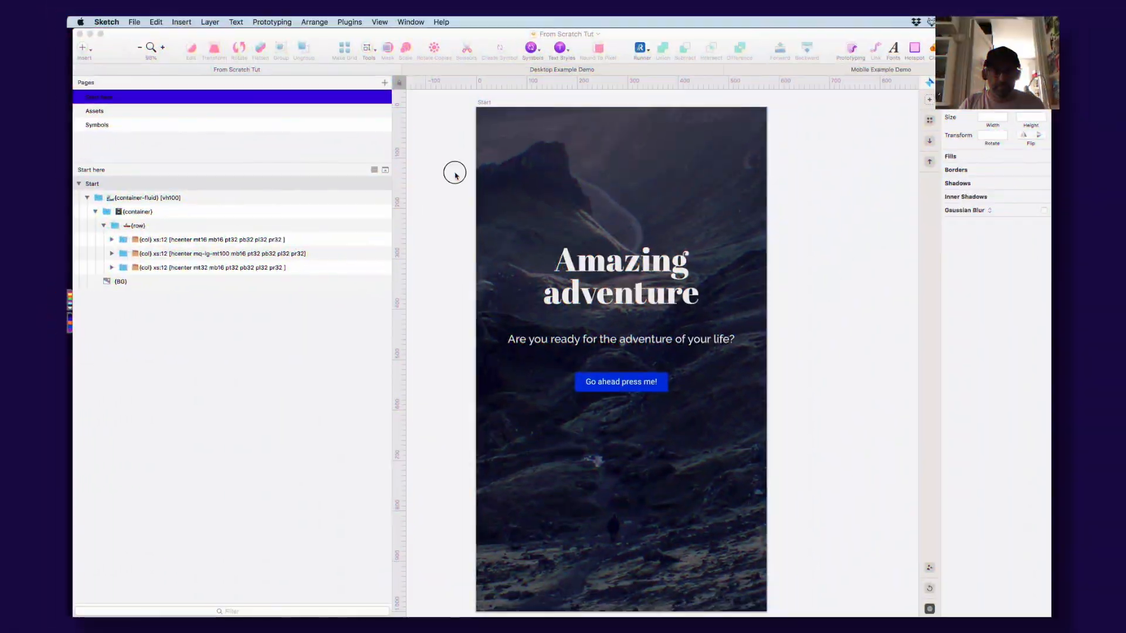
# Switch to Sketch and inspect the "Amazing adventure" heading's text layer inside its column
pyautogui.click(455, 174)
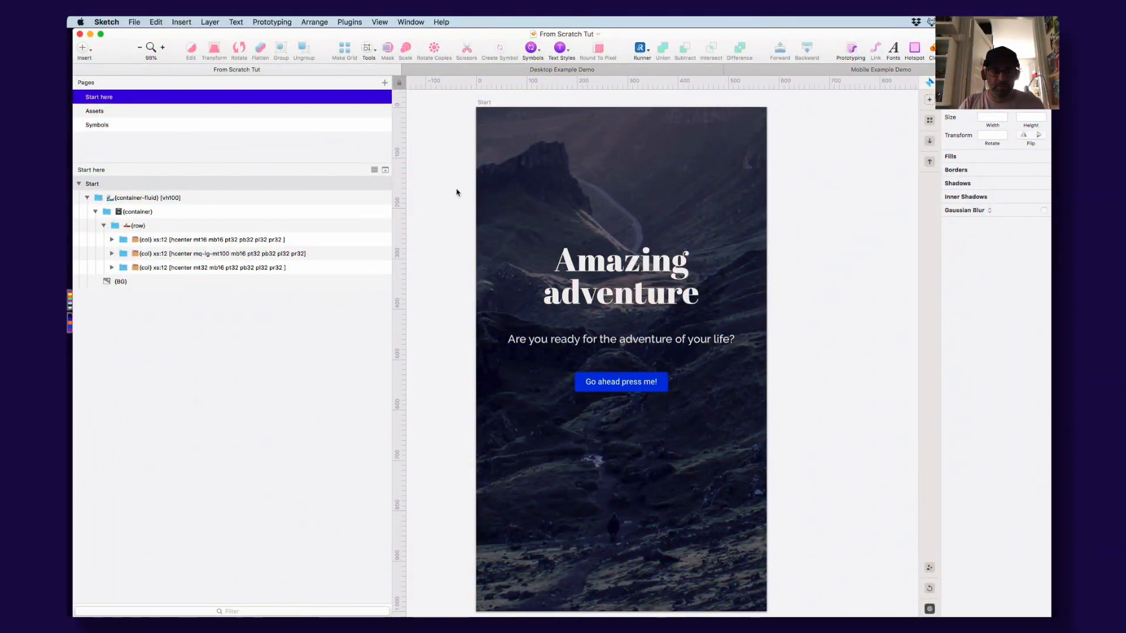
pyautogui.click(638, 269)
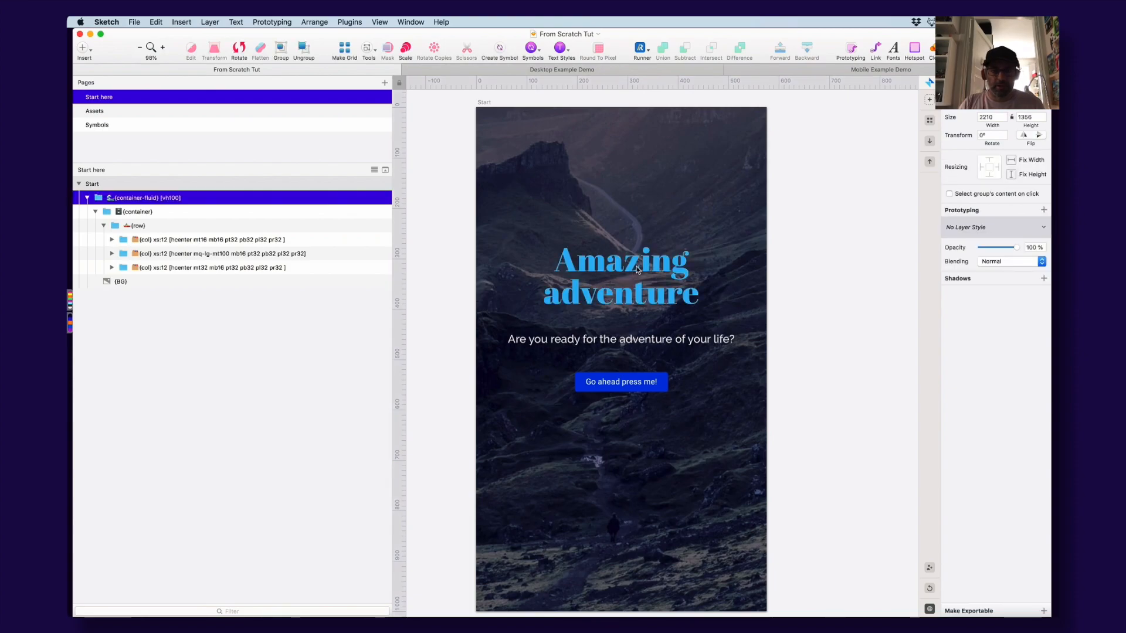
pyautogui.doubleClick(638, 269)
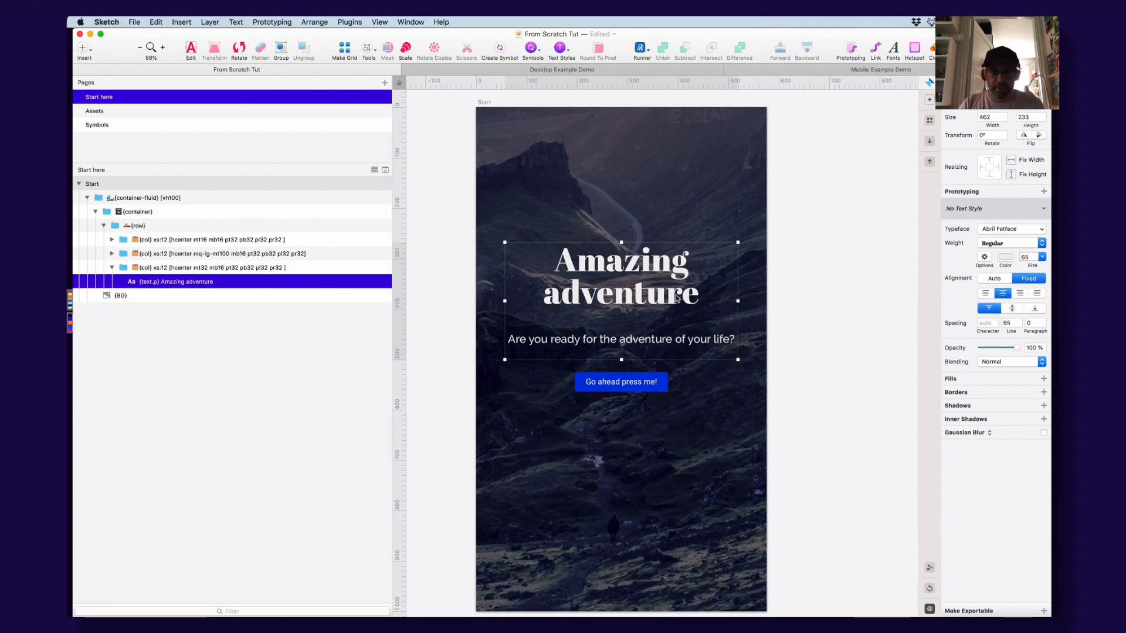
pyautogui.click(837, 316)
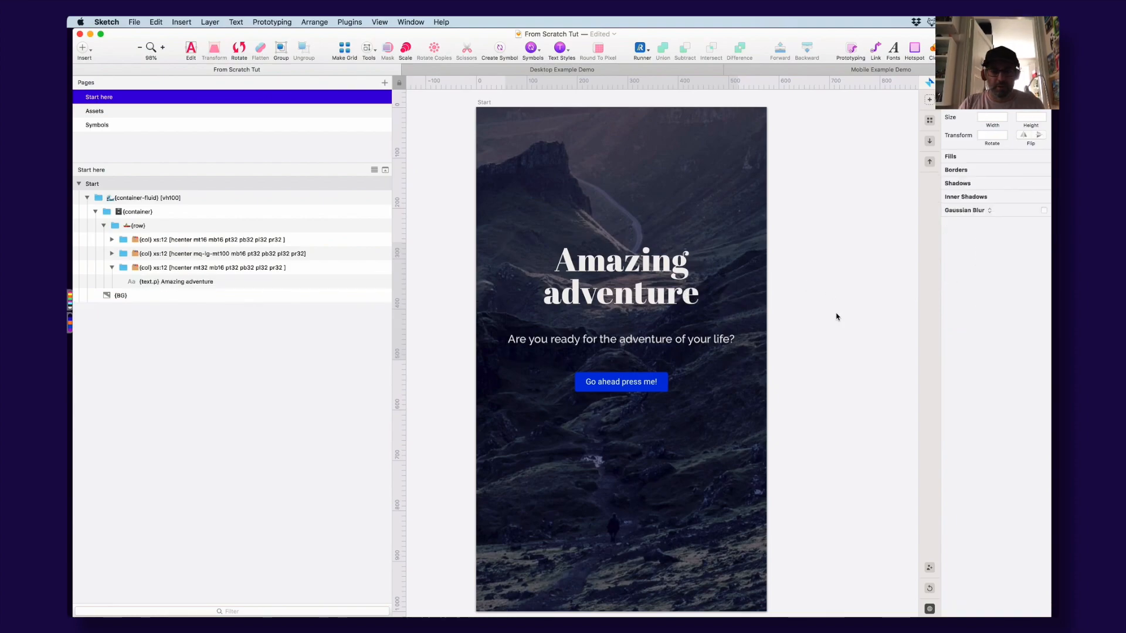
# Select the button column, then narrow the preview window in Chrome to compare the spacing of the page elements
pyautogui.click(184, 241)
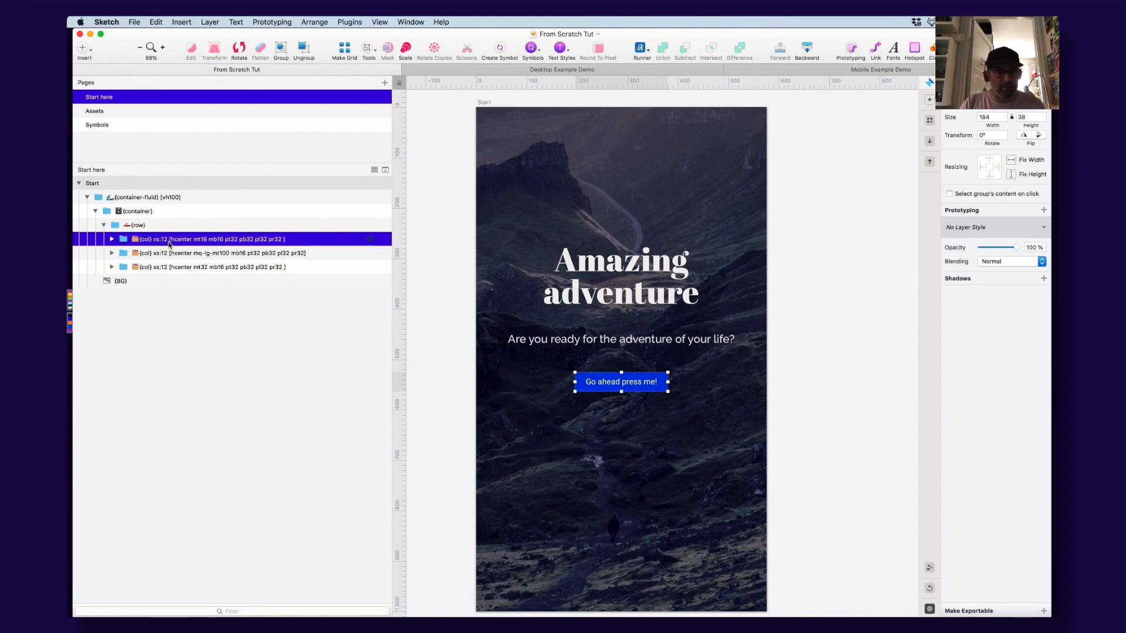
pyautogui.press('super+Tab')
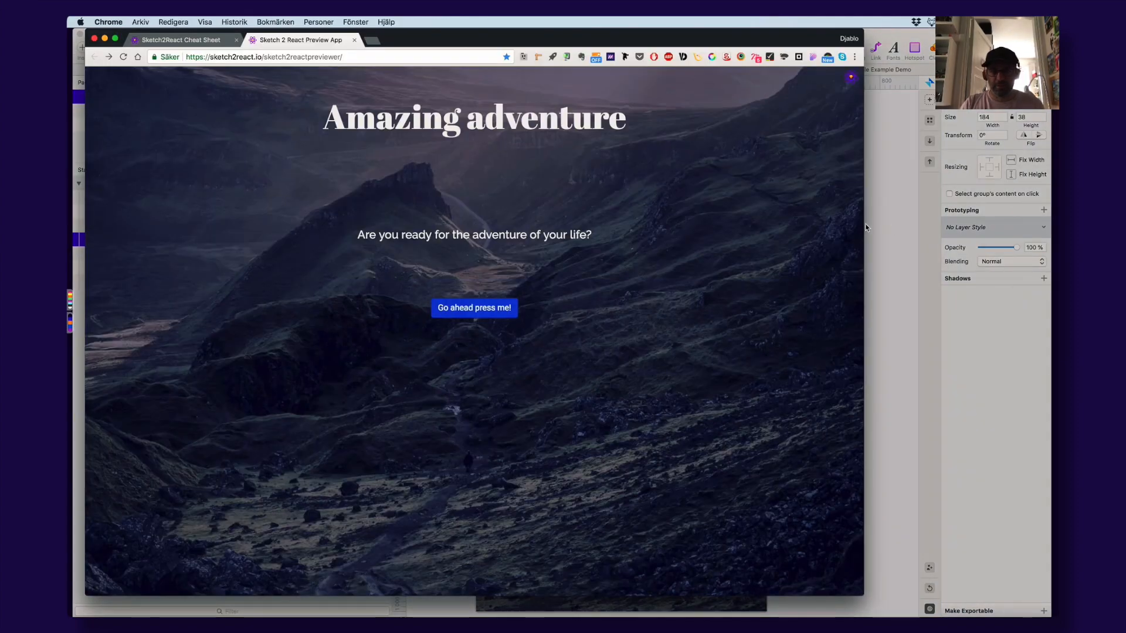
pyautogui.moveTo(863, 224)
pyautogui.mouseDown()
pyautogui.moveTo(281, 221)
pyautogui.moveTo(1000, 240)
pyautogui.moveTo(308, 240)
pyautogui.moveTo(707, 245)
pyautogui.mouseUp()
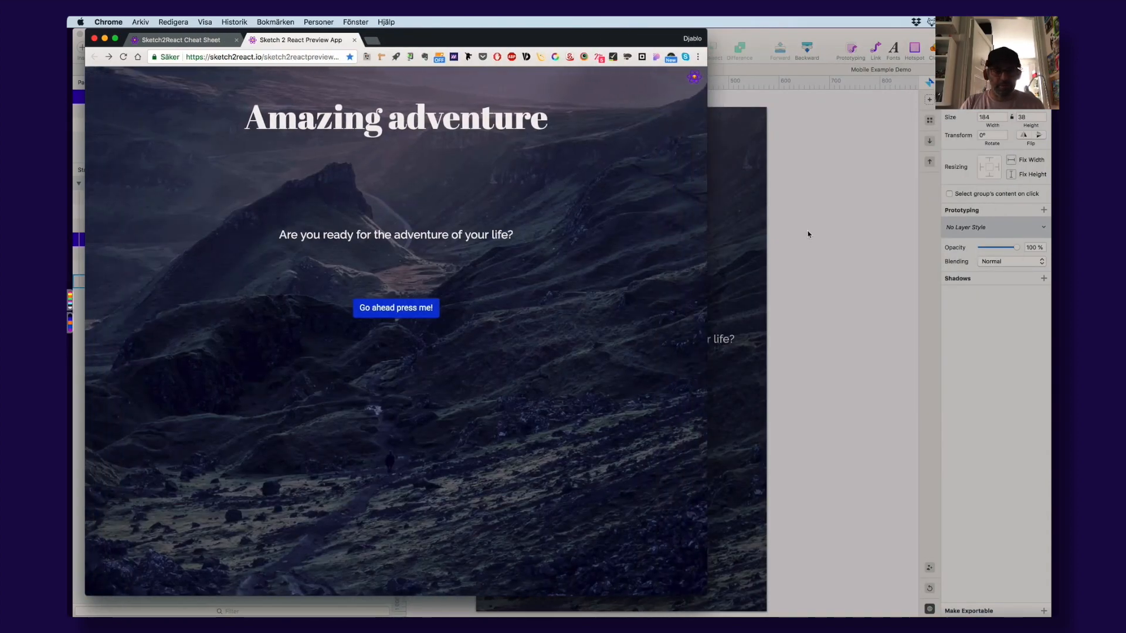
pyautogui.click(807, 234)
pyautogui.click(163, 240)
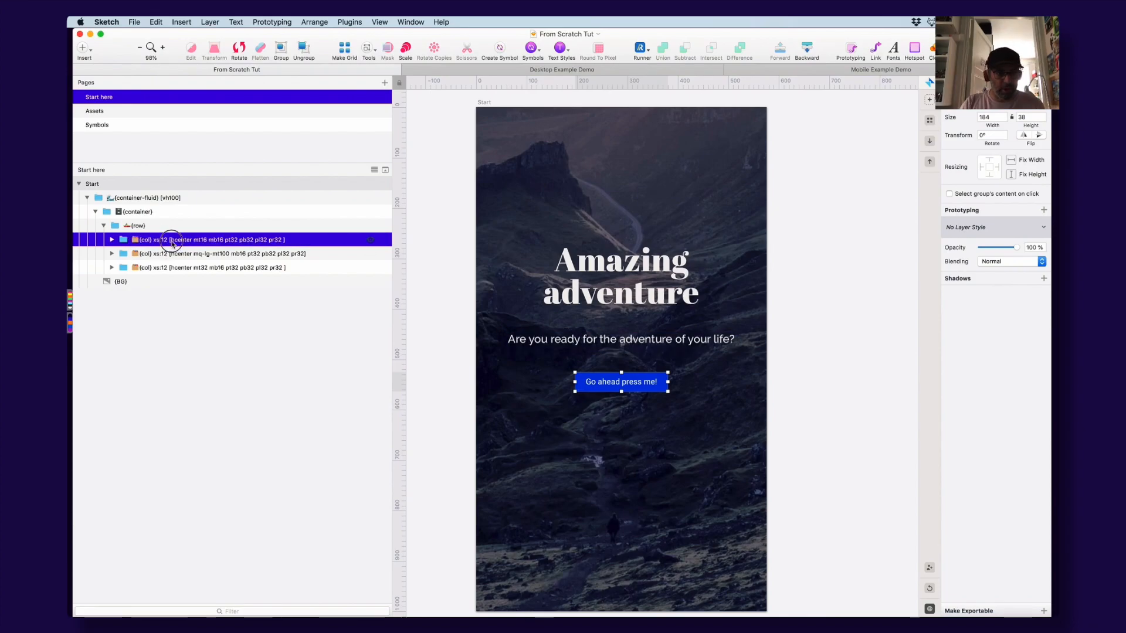
pyautogui.doubleClick(170, 241)
pyautogui.click(168, 240)
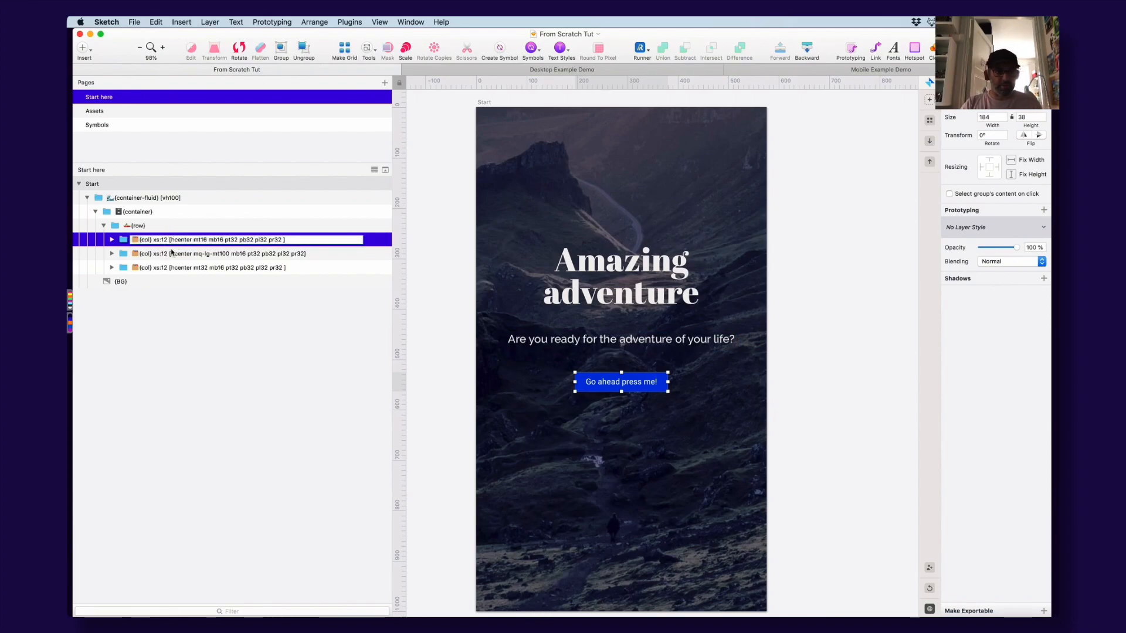
pyautogui.click(436, 241)
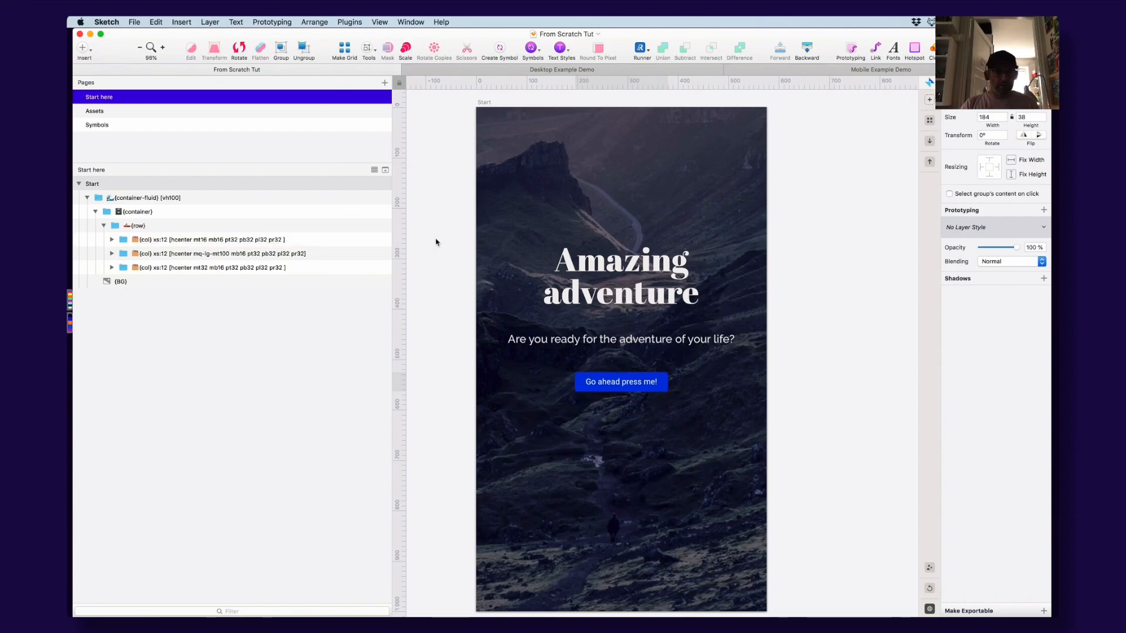
# Change the subtitle column's large-screen top margin to mq-lg-mt40 in its layer name
pyautogui.click(257, 254)
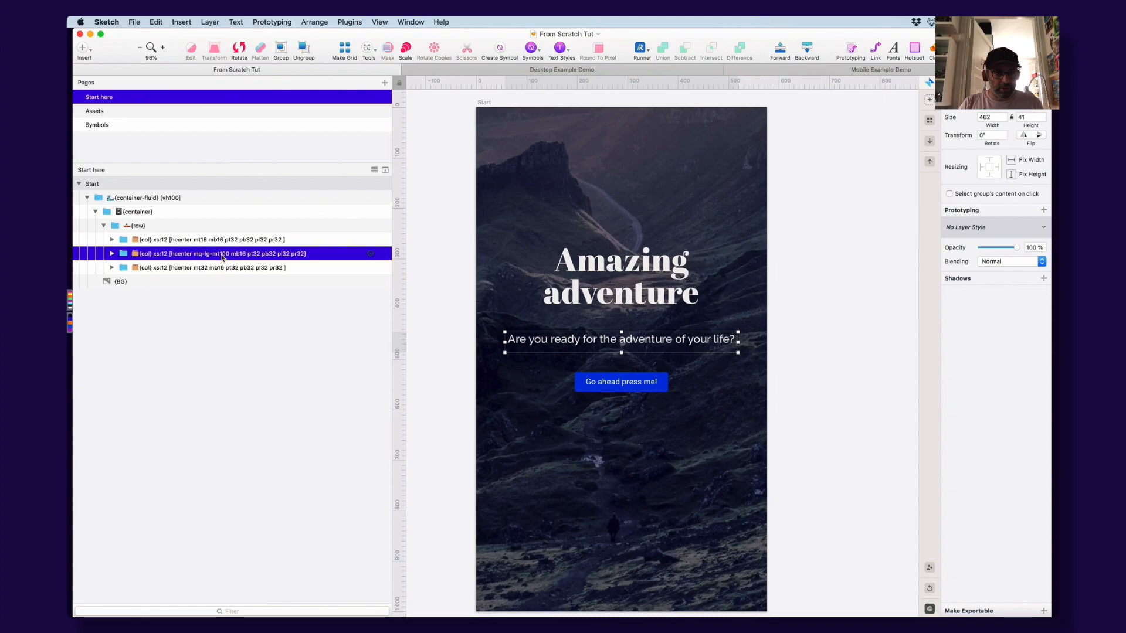
pyautogui.press('super+Tab')
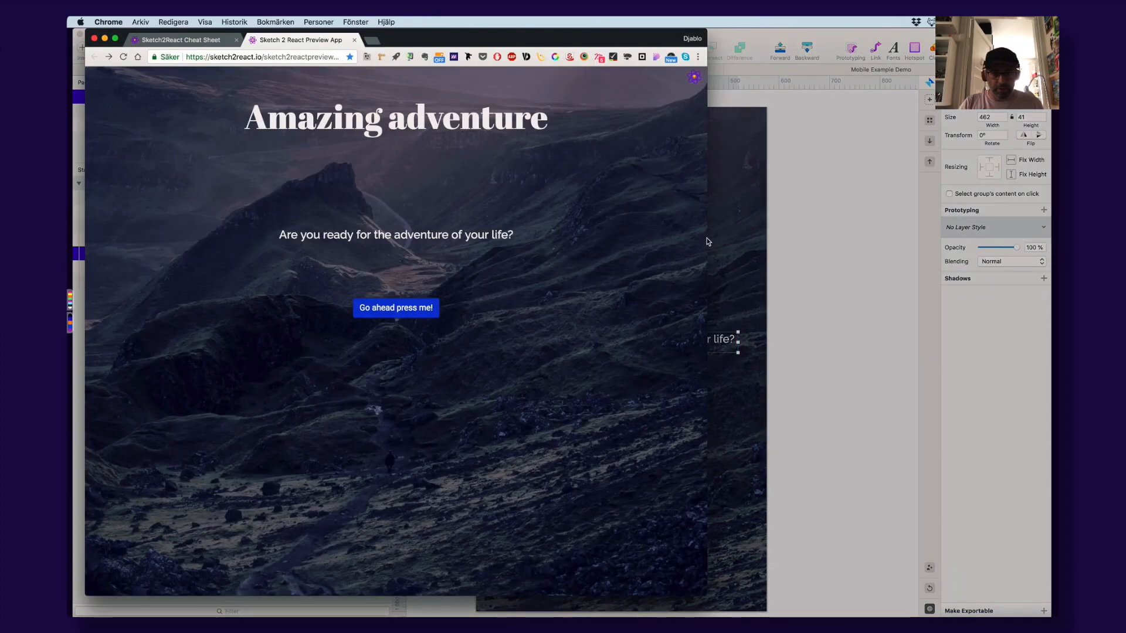
pyautogui.click(782, 237)
pyautogui.doubleClick(237, 254)
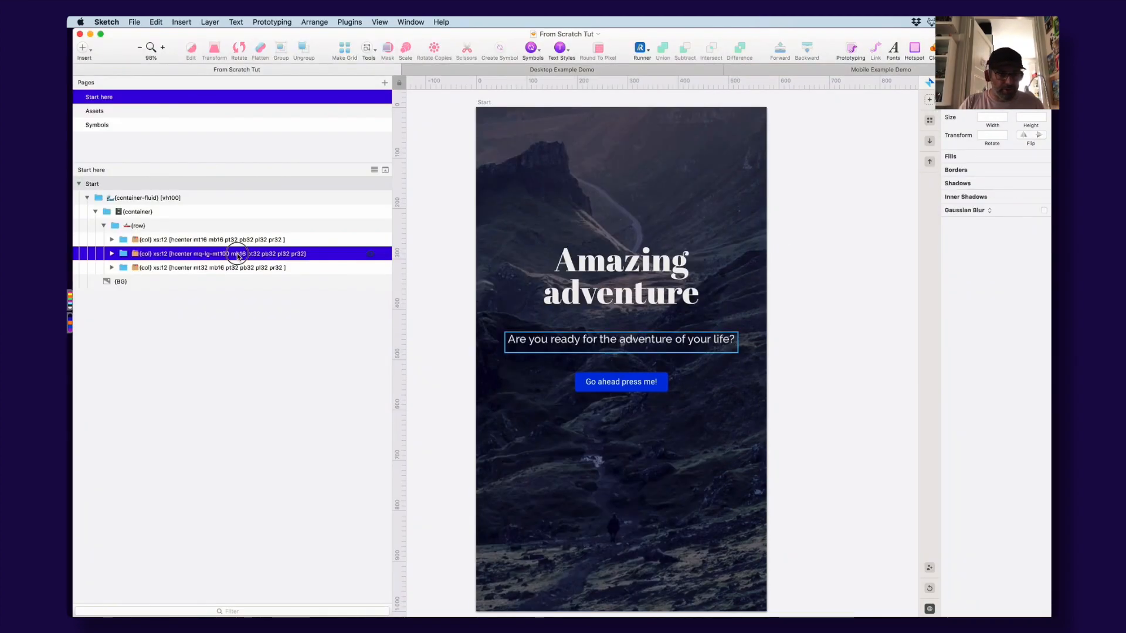
pyautogui.click(227, 254)
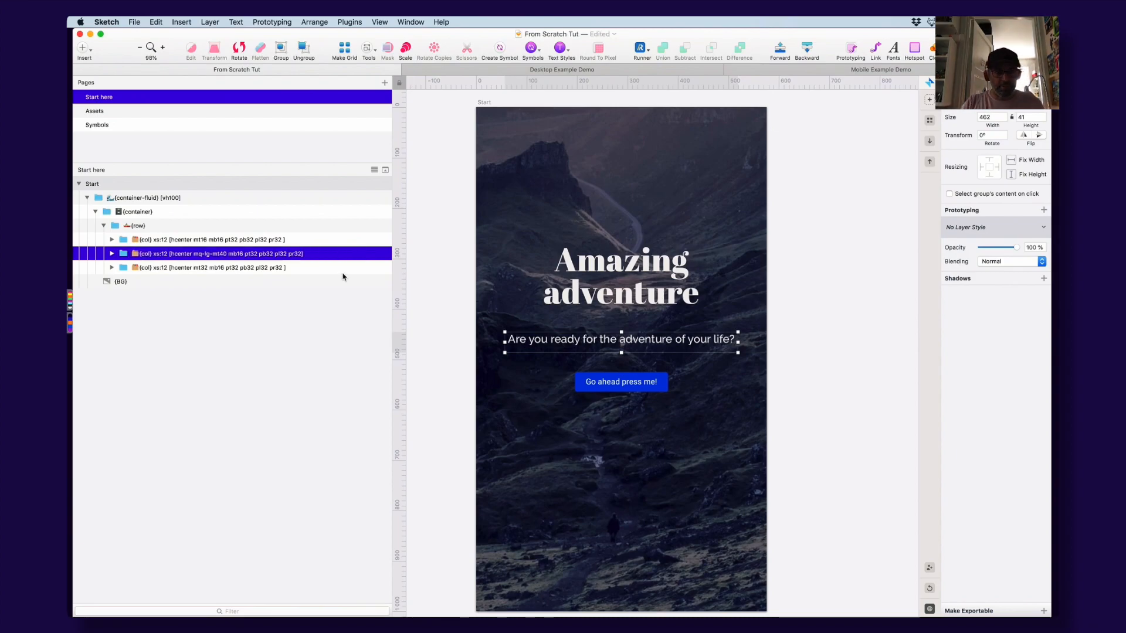
pyautogui.click(452, 251)
# Refresh the preview in Chrome, load From Scratch Tut from Finder and widen the window to check the subtitle spacing
pyautogui.press('super+Tab')
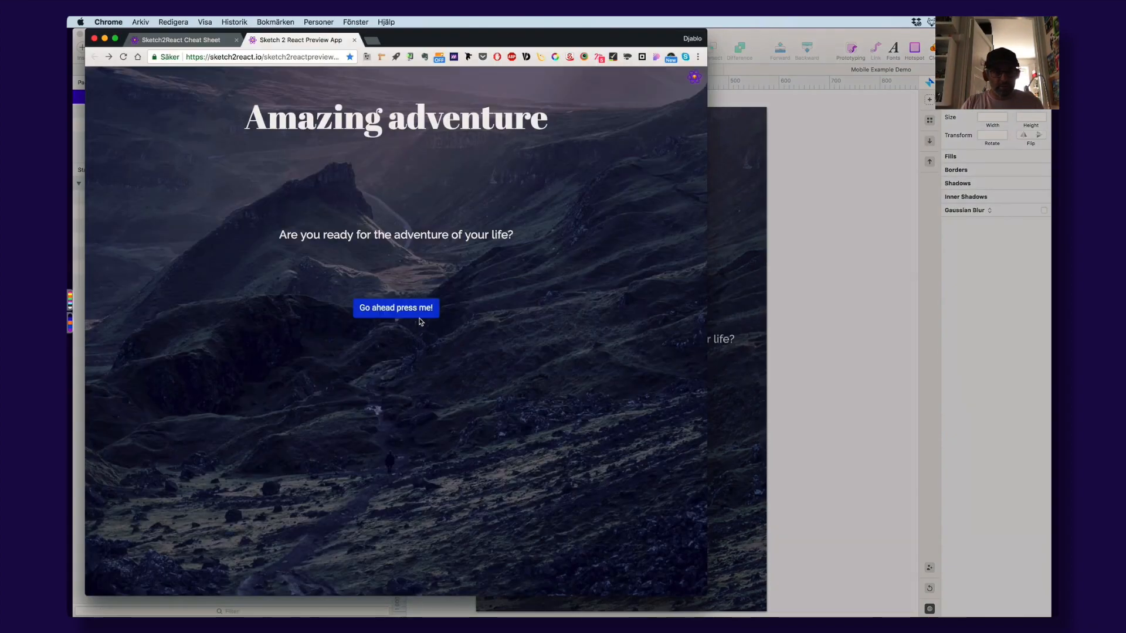
pyautogui.press('super+Tab')
pyautogui.press('super+Tab')
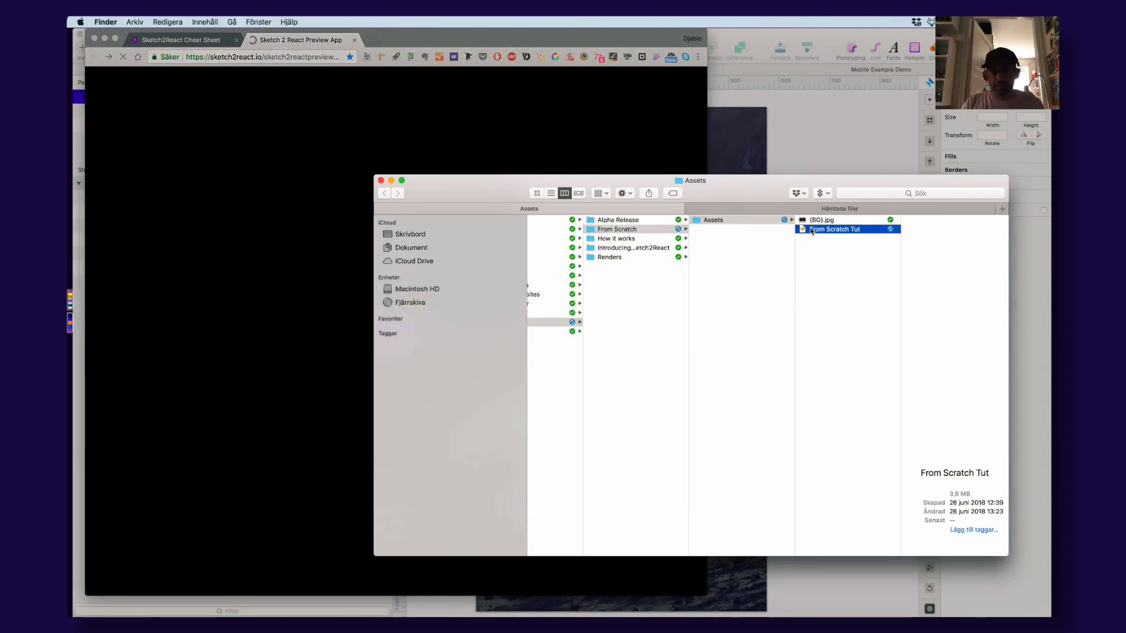
pyautogui.moveTo(812, 229)
pyautogui.mouseDown()
pyautogui.moveTo(477, 166)
pyautogui.moveTo(455, 125)
pyautogui.mouseUp()
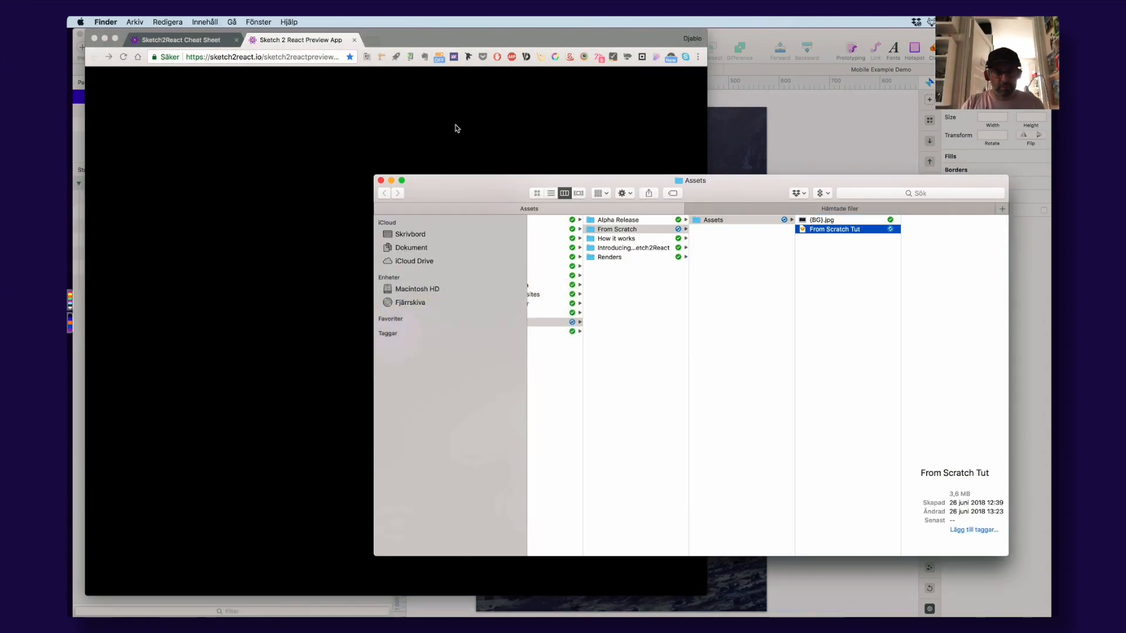
pyautogui.click(455, 126)
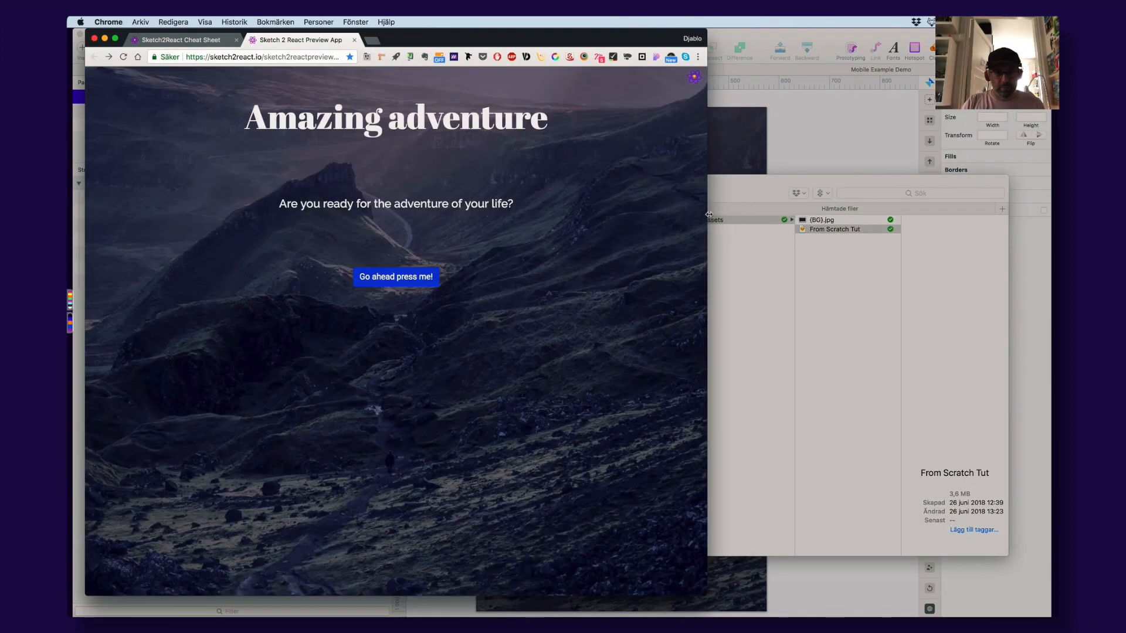
pyautogui.moveTo(635, 214)
pyautogui.mouseDown()
pyautogui.moveTo(302, 214)
pyautogui.moveTo(997, 232)
pyautogui.moveTo(390, 223)
pyautogui.moveTo(548, 241)
pyautogui.moveTo(920, 244)
pyautogui.moveTo(515, 244)
pyautogui.moveTo(930, 256)
pyautogui.moveTo(448, 238)
pyautogui.moveTo(297, 245)
pyautogui.moveTo(919, 265)
pyautogui.mouseUp()
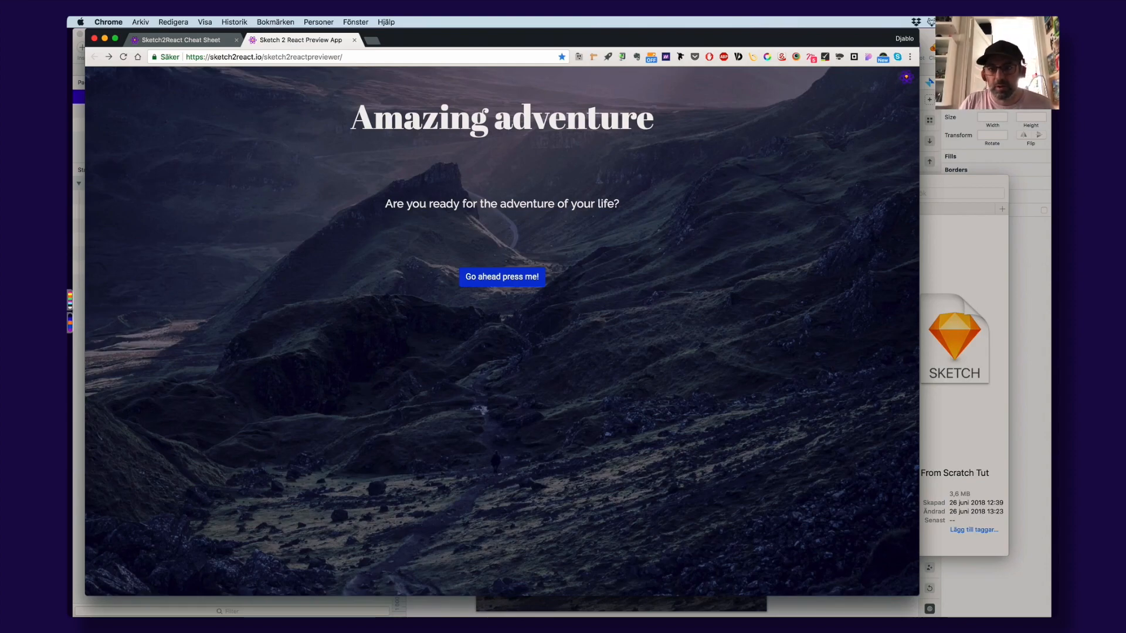
# In Sketch, replace mt32 in the heading column's layer name with mq-lg-mt60, reusing the subtitle column's media-query margin
pyautogui.press('super+Tab')
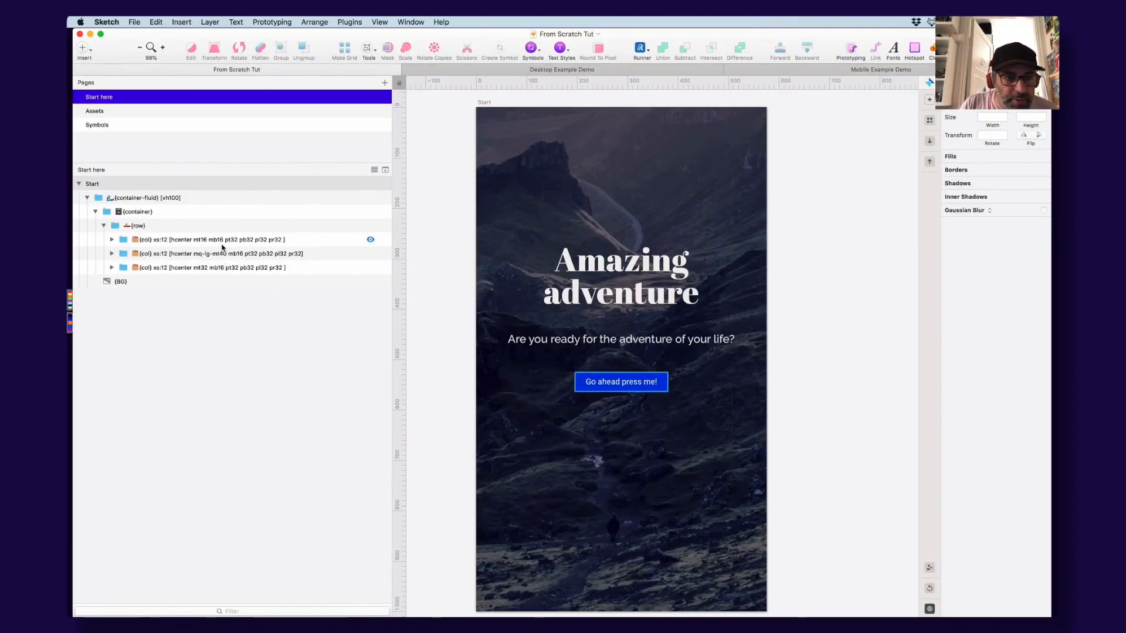
pyautogui.click(205, 256)
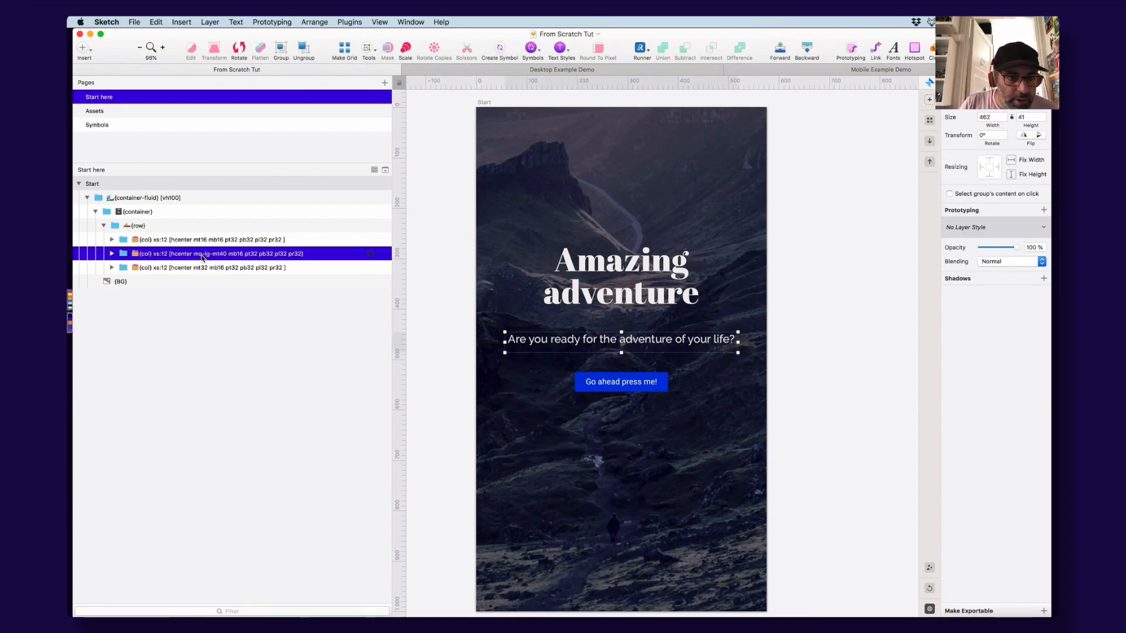
pyautogui.doubleClick(202, 255)
pyautogui.click(195, 254)
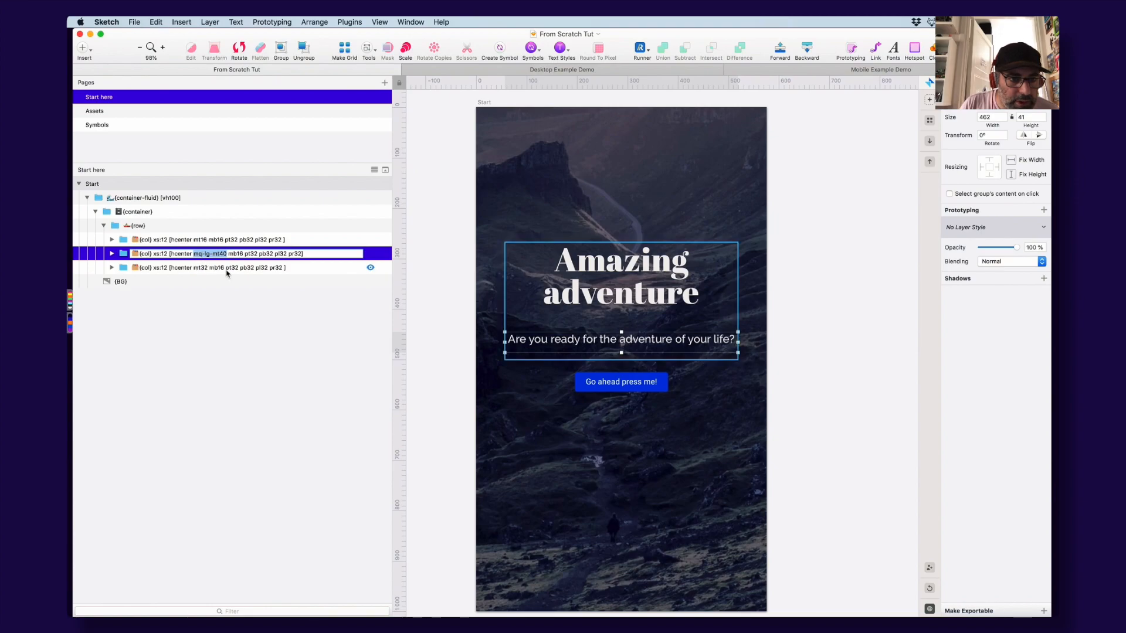
pyautogui.click(202, 270)
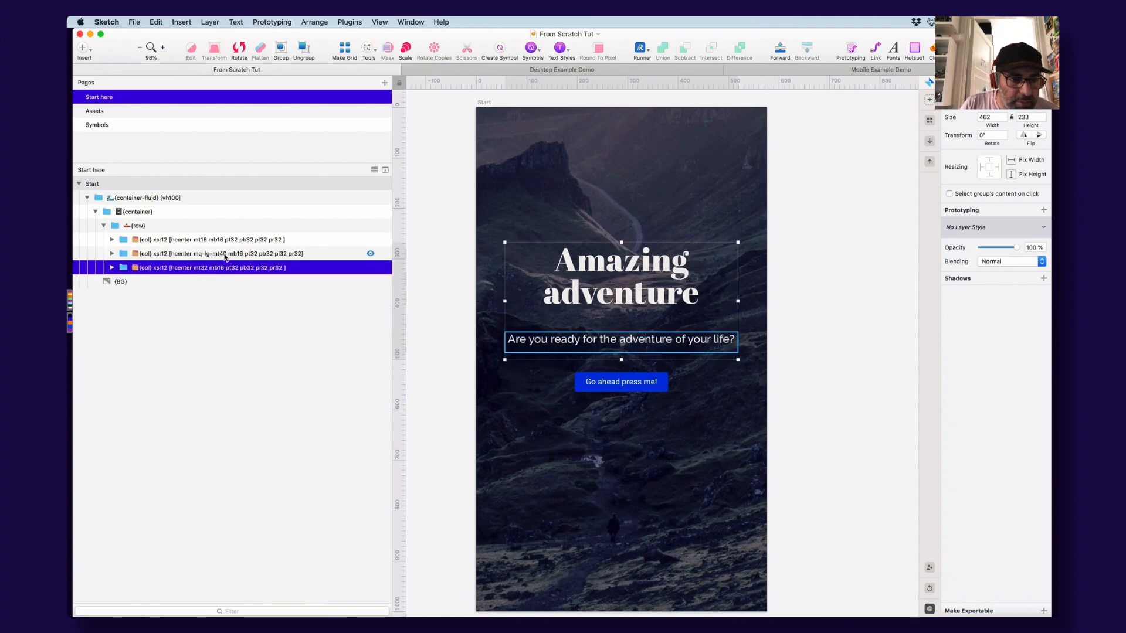
pyautogui.doubleClick(197, 269)
pyautogui.click(198, 268)
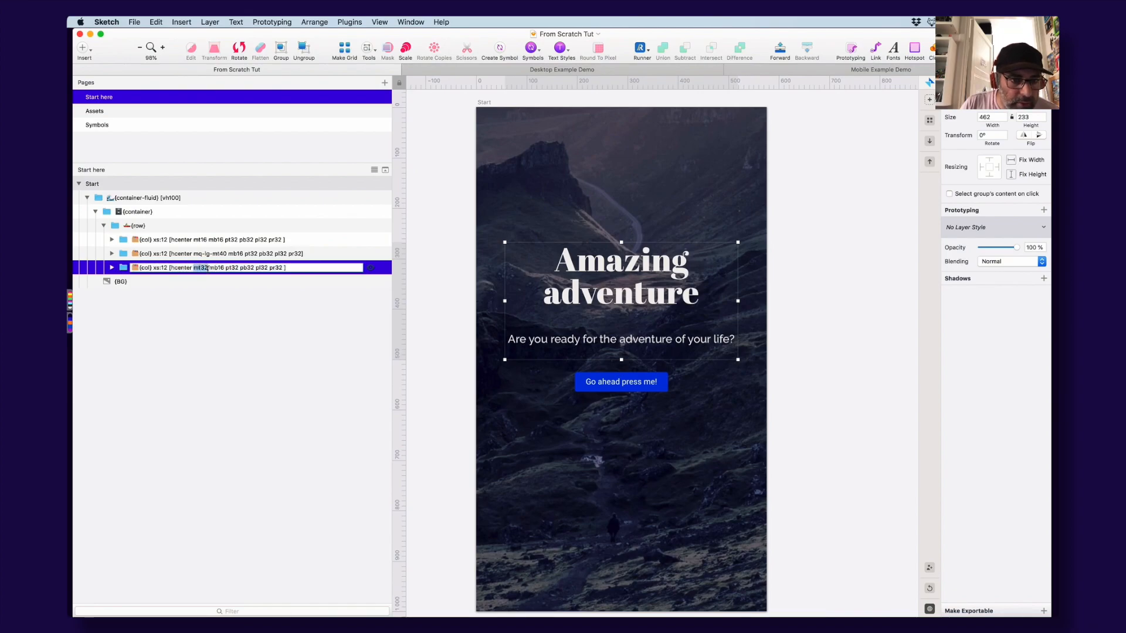
pyautogui.write('mq-lg-mt40')
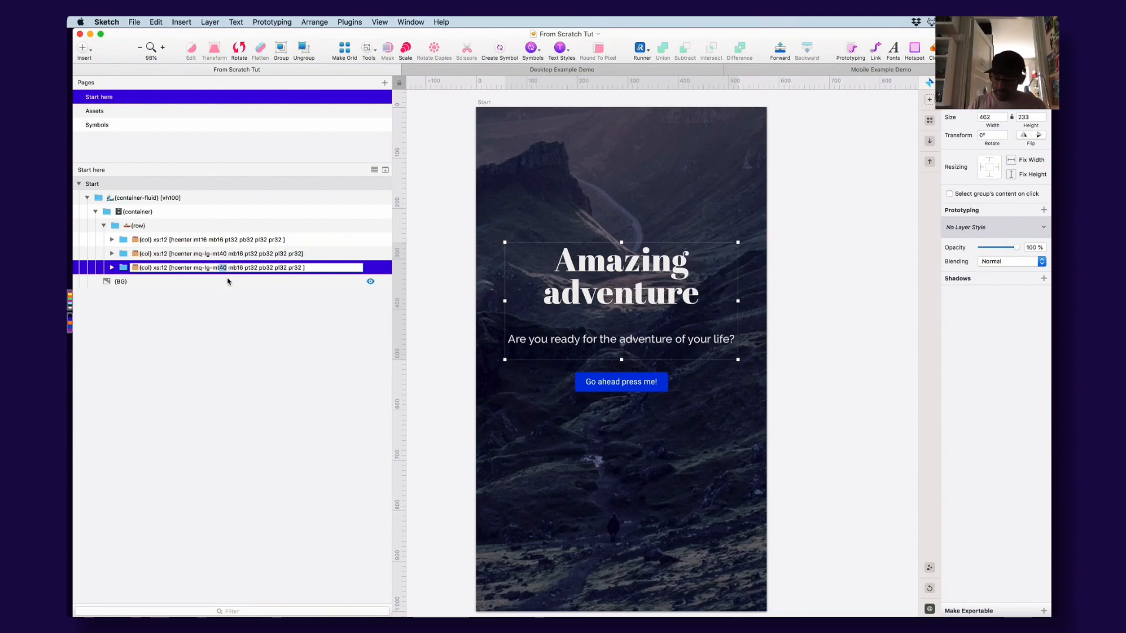
pyautogui.press('Return')
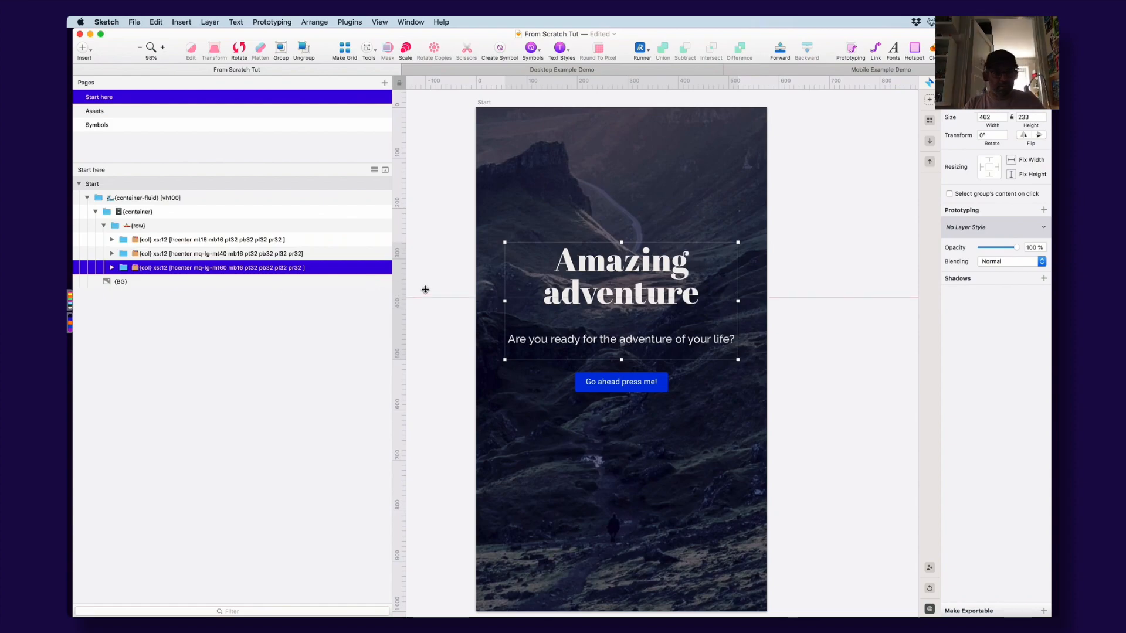
# Reload the From Scratch Tut file in the Chrome preview and slightly narrow the window to check the heading's top margin
pyautogui.press('super+Tab')
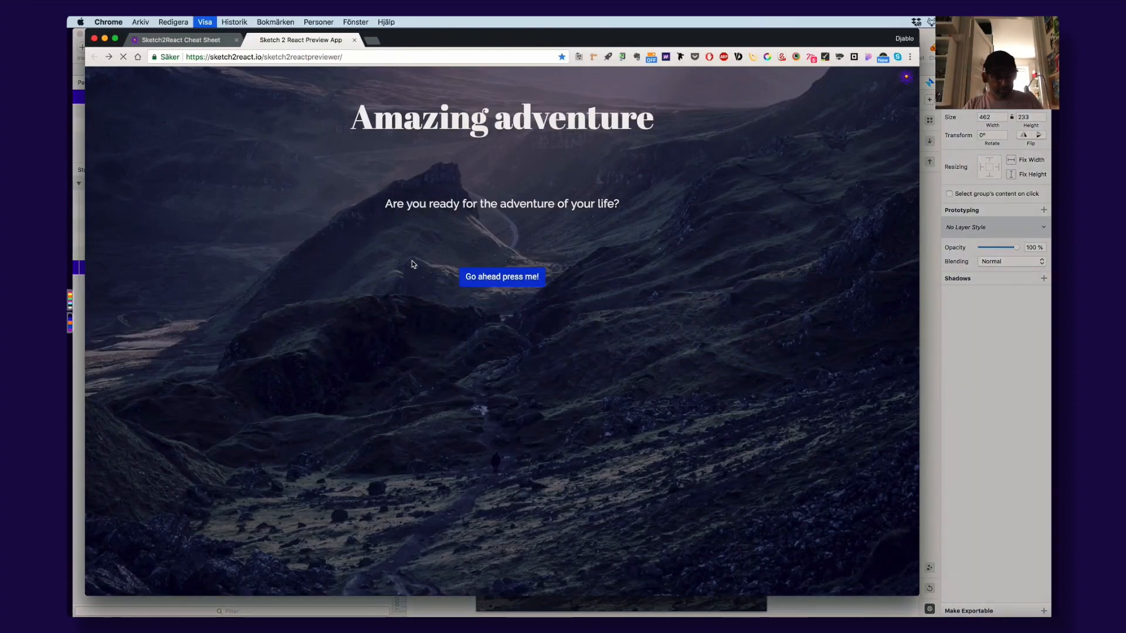
pyautogui.press('super+Tab')
pyautogui.press('super+Tab')
pyautogui.moveTo(802, 235); pyautogui.dragTo(432, 101)
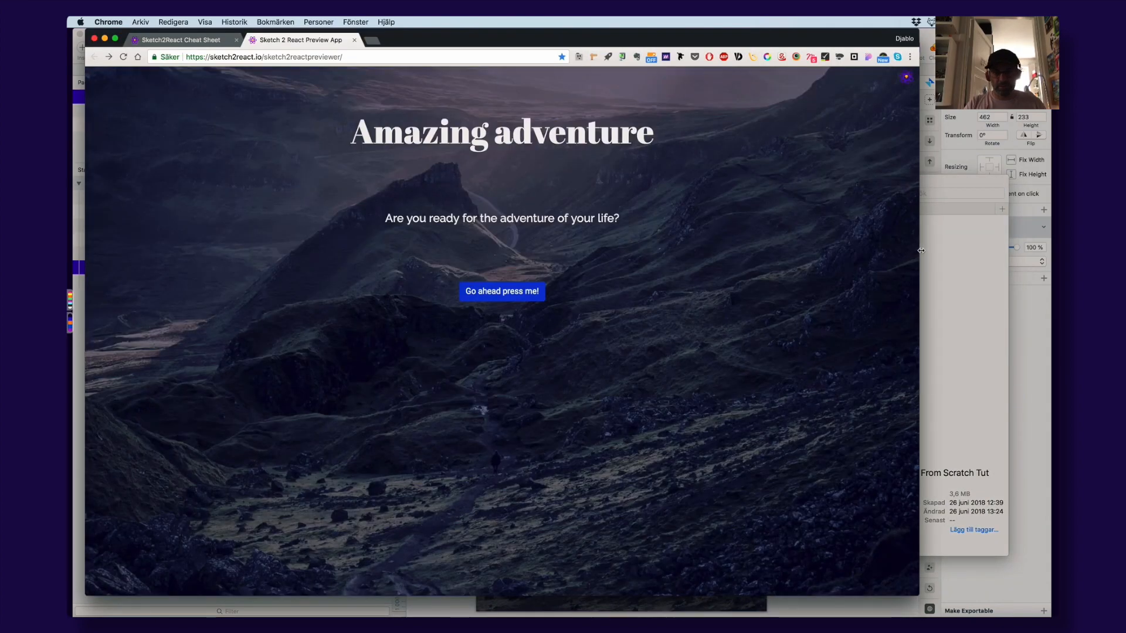
pyautogui.moveTo(921, 250)
pyautogui.mouseDown()
pyautogui.moveTo(305, 252)
pyautogui.moveTo(892, 271)
pyautogui.mouseUp()
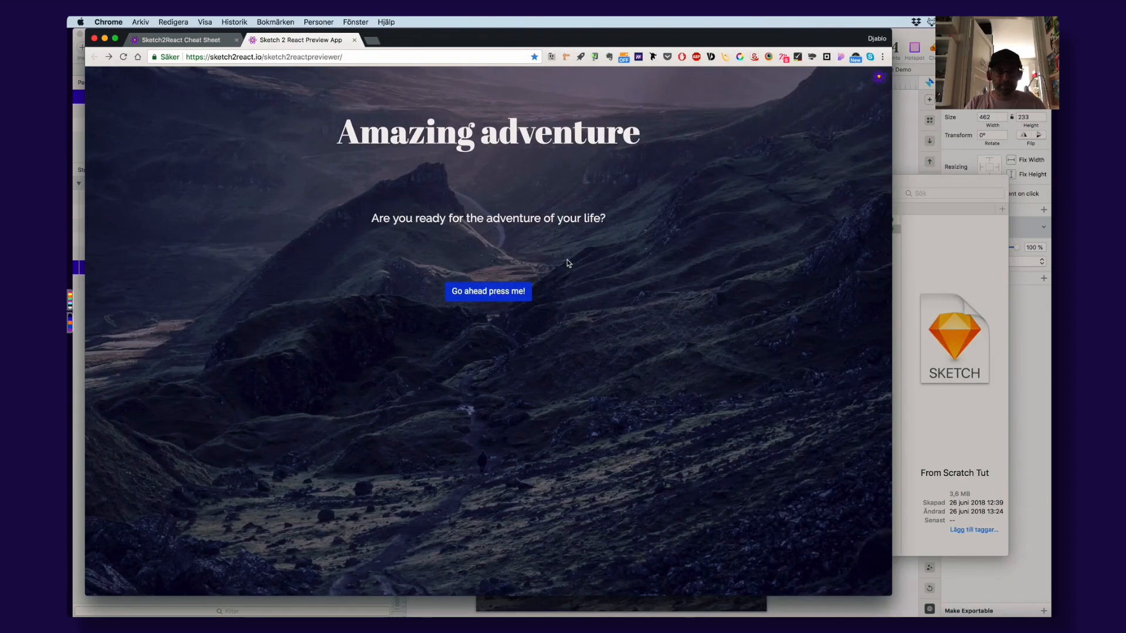